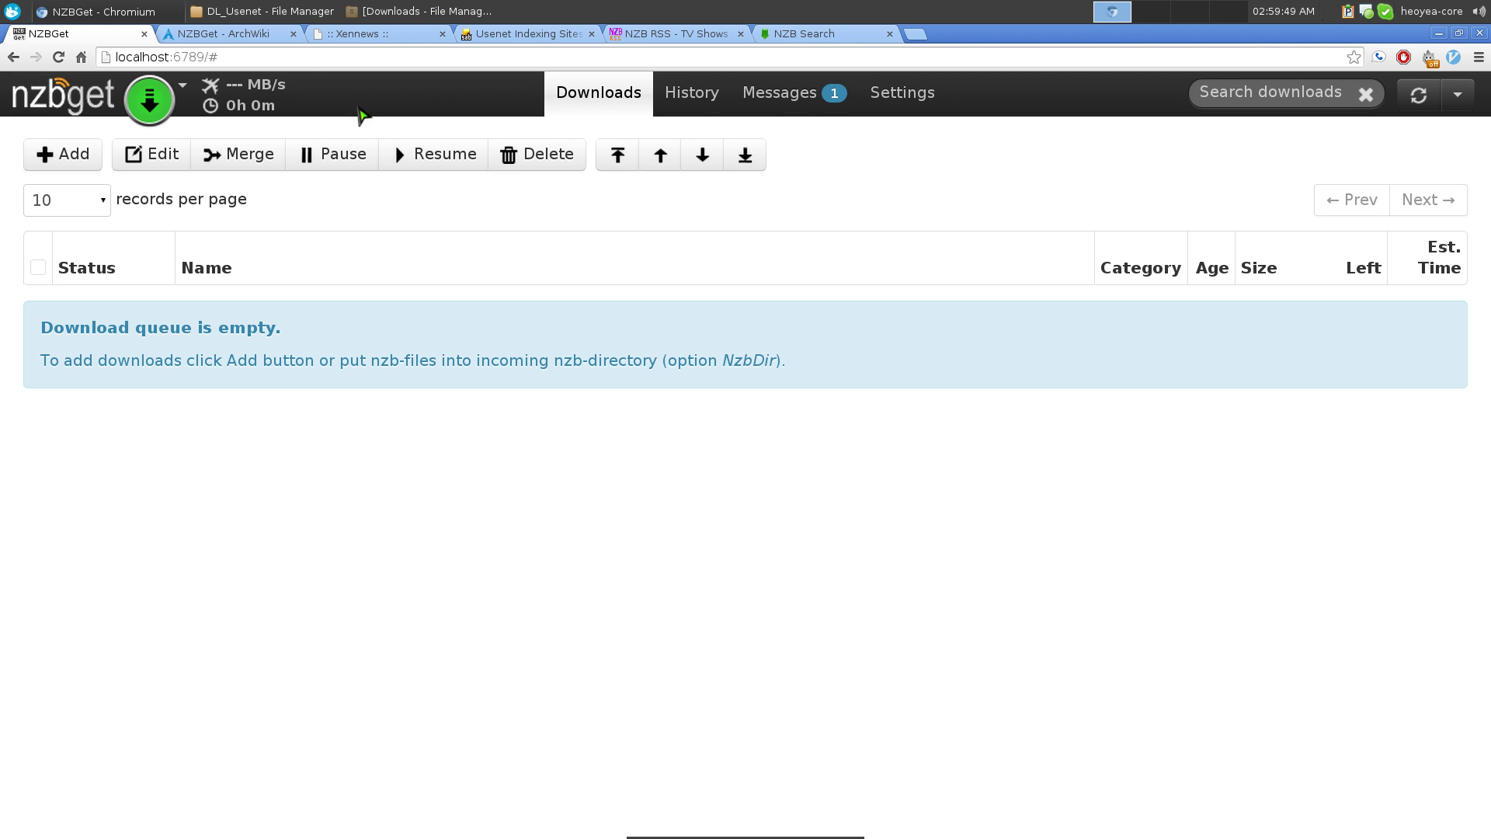
View the NZBGet version and author information, then close it
left_click(72, 103)
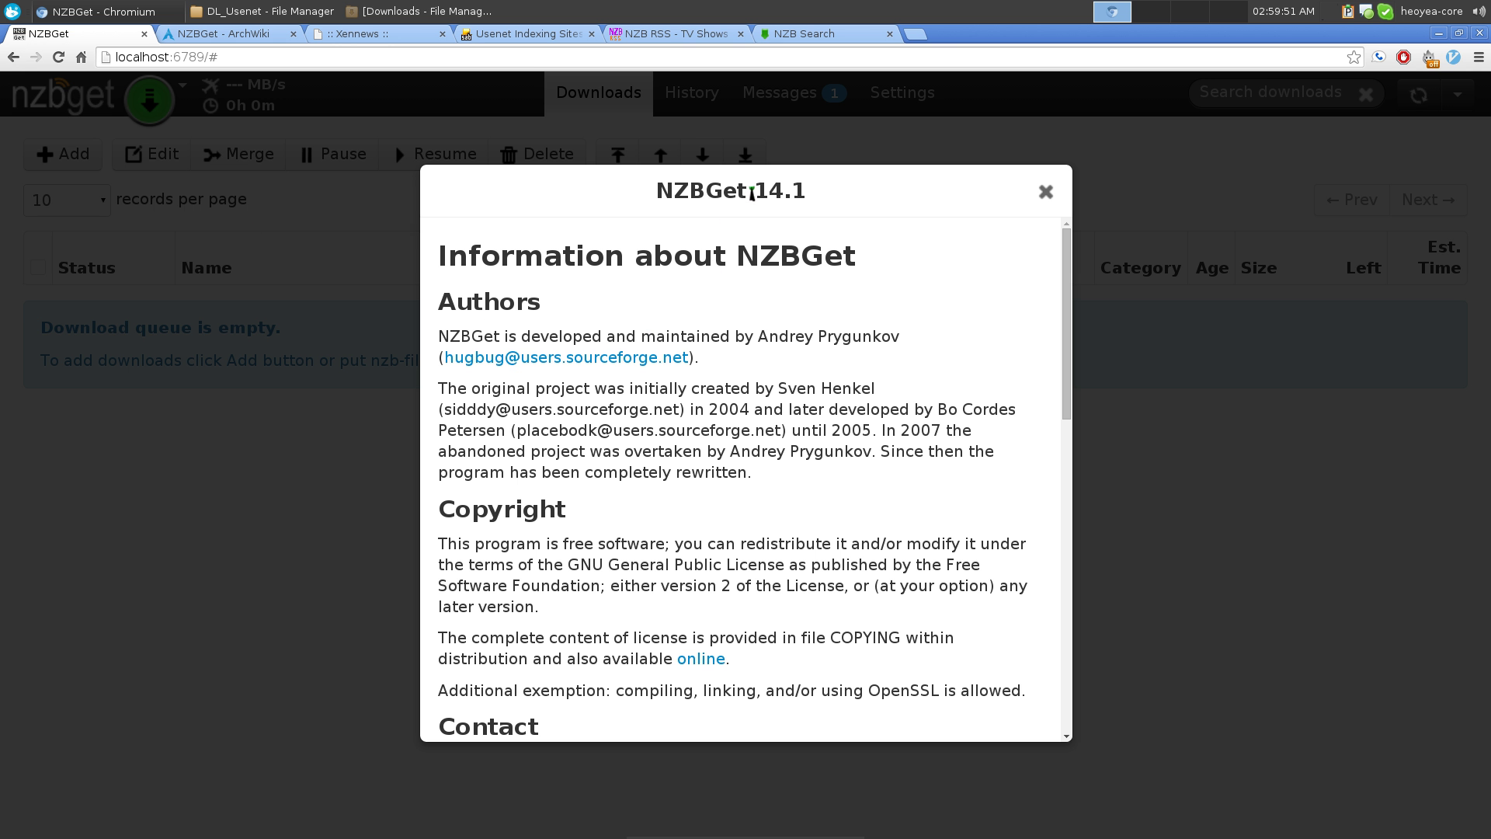
left_click_drag(752, 194, 815, 200)
left_click(788, 330)
left_click(1046, 191)
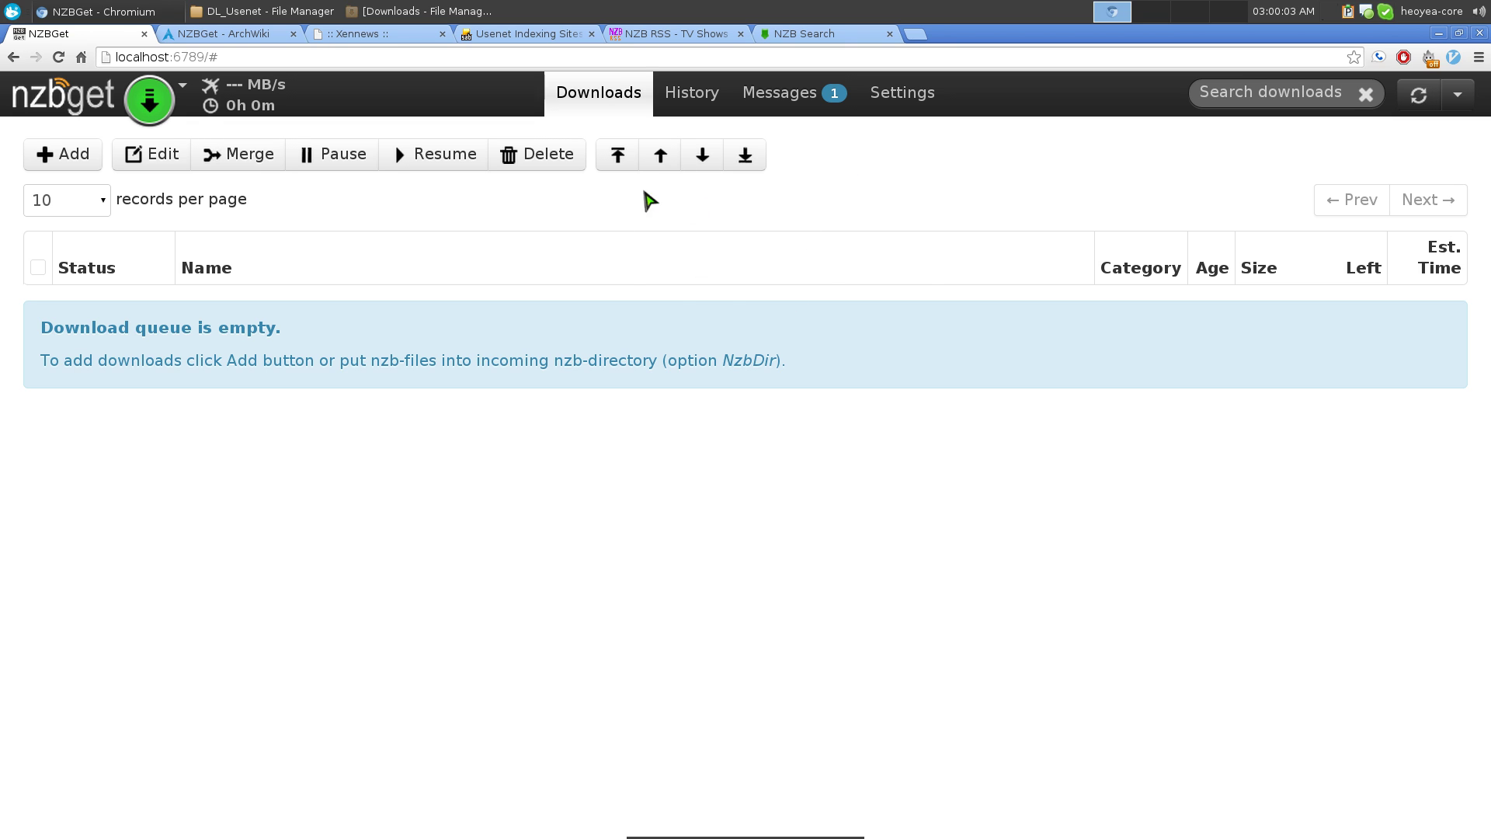
Open the Paths settings at a larger page zoom and check the MainDir root directory
left_click(897, 95)
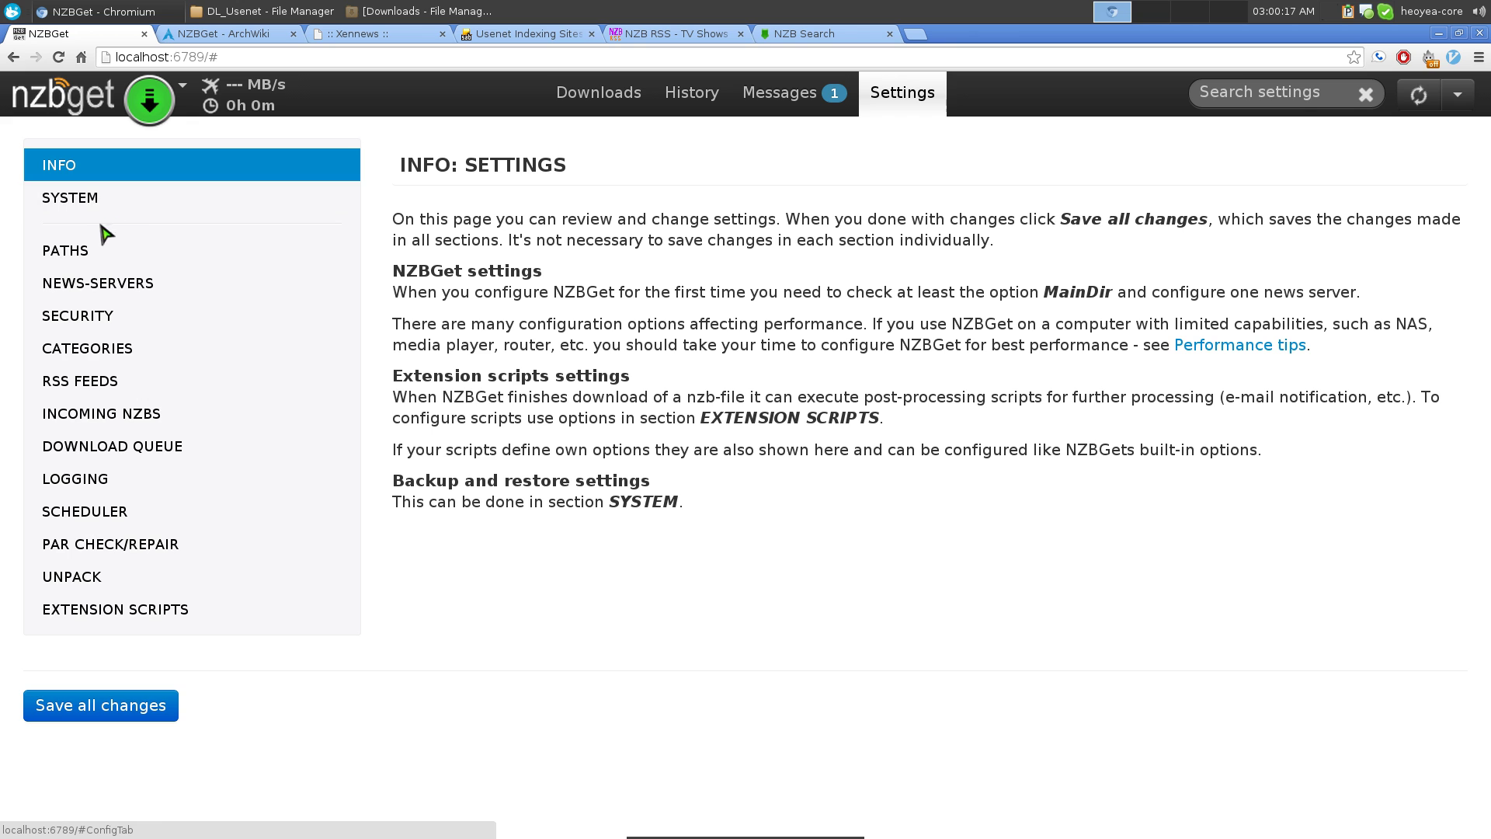
left_click(77, 260)
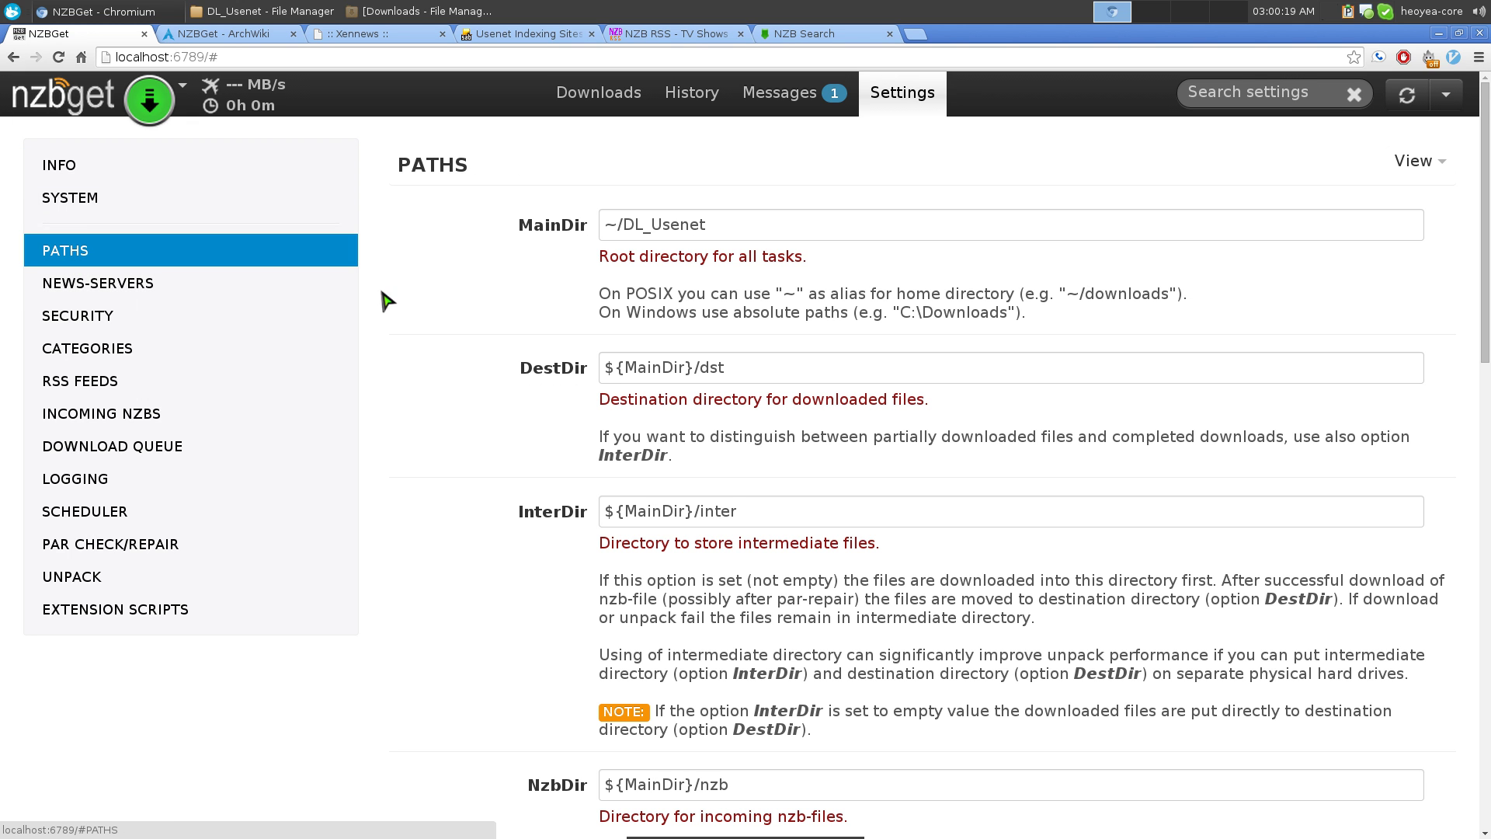
key("ctrl+plus")
key("ctrl+plus")
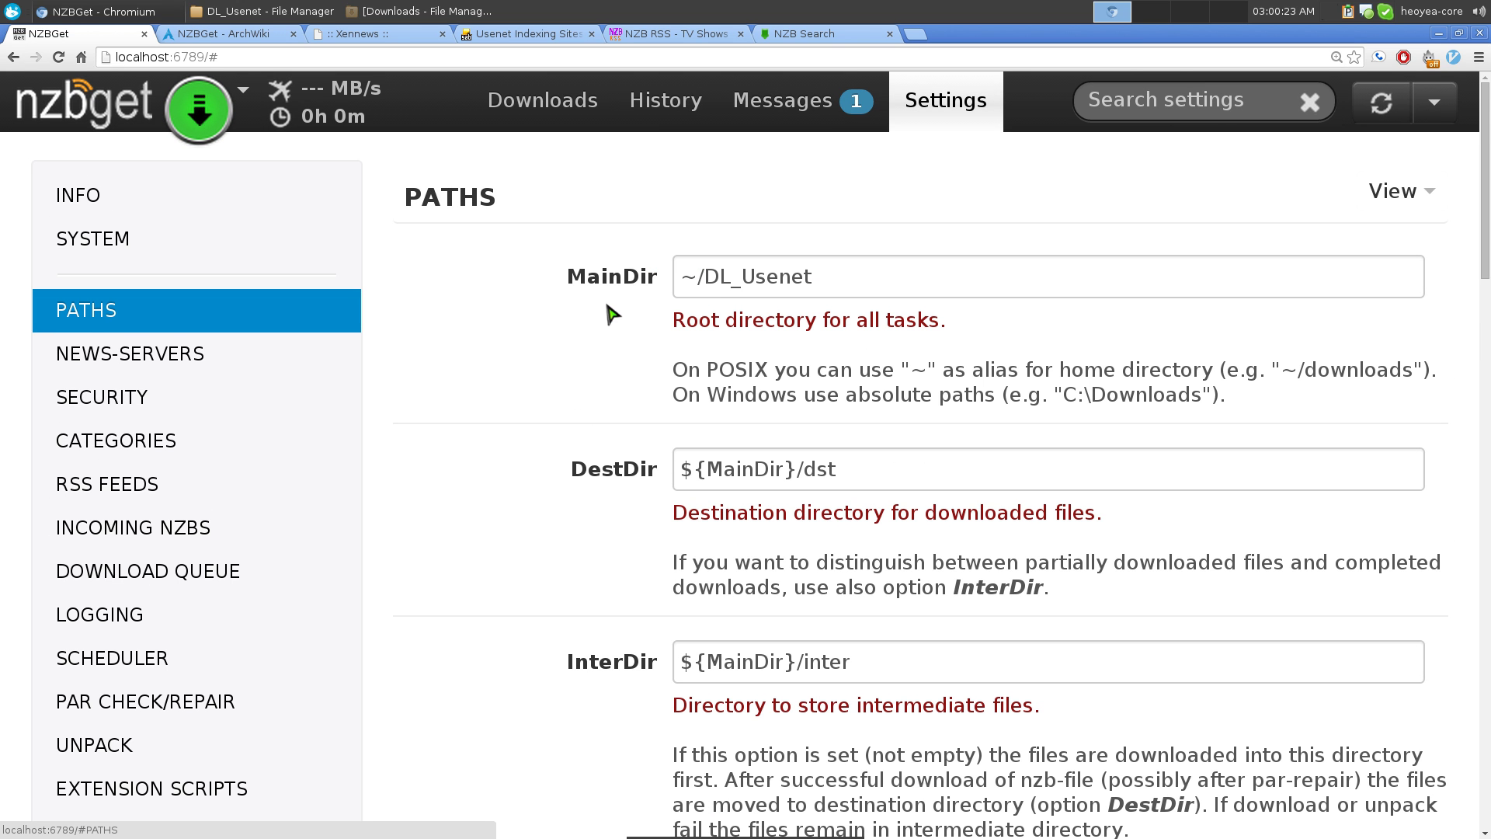
left_click_drag(844, 281, 575, 277)
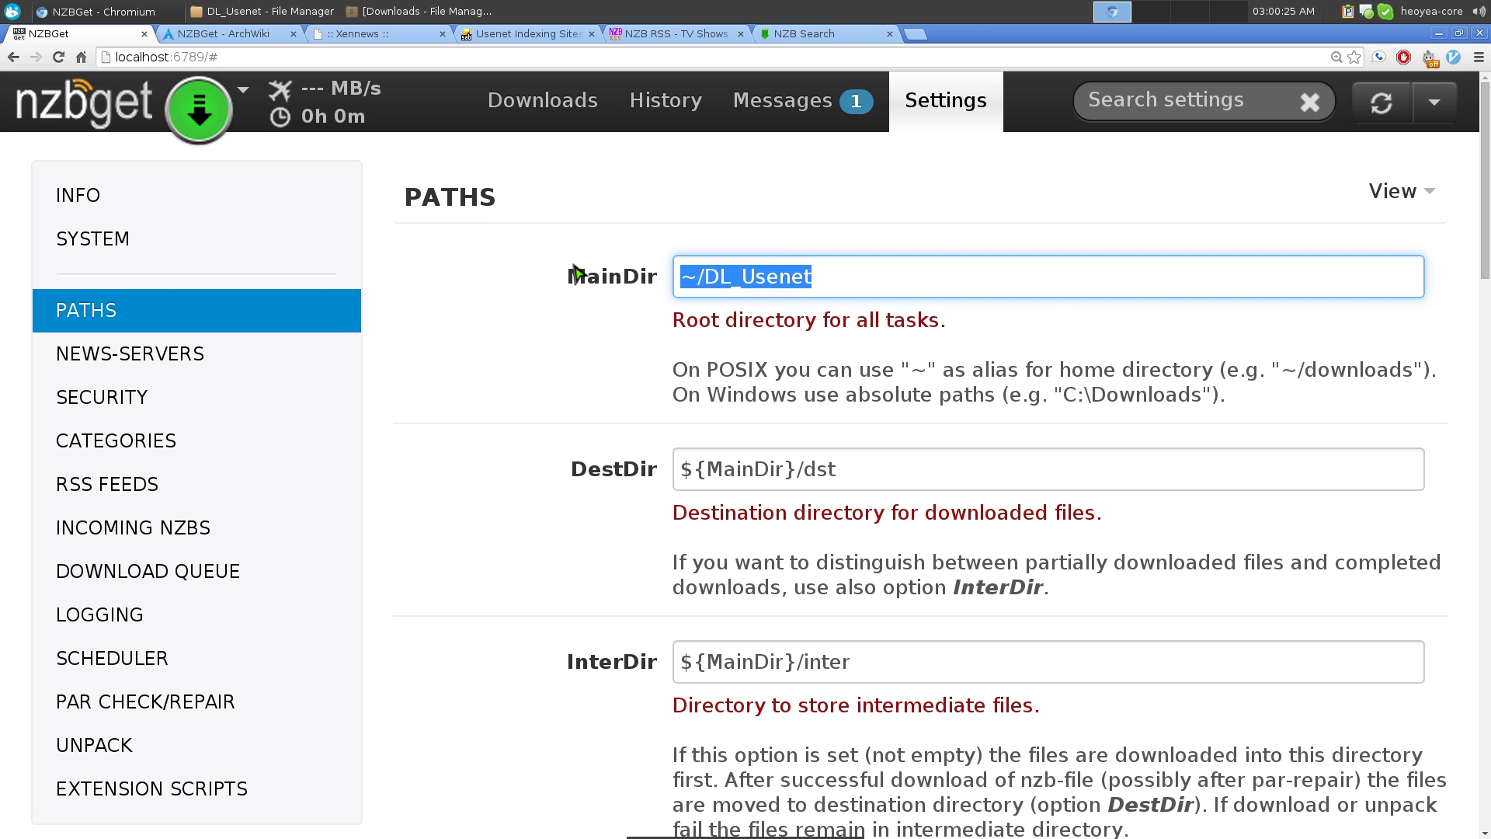
left_click(873, 273)
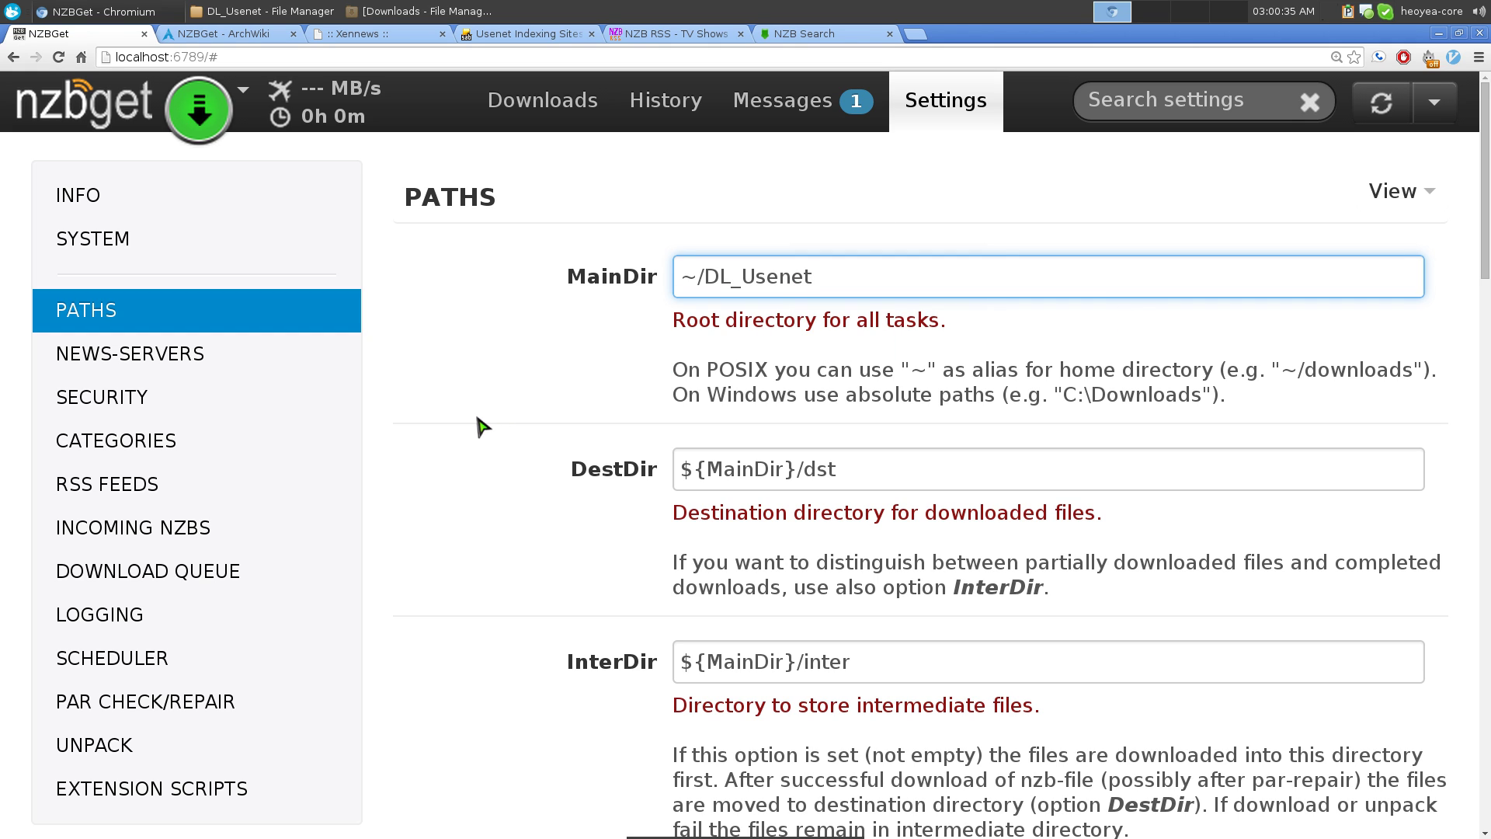
Review the directory paths beneath MainDir, including DestDir, InterDir, NzbDir, TempDir, WebDir and ScriptDir
scroll(475, 377, "down", 13)
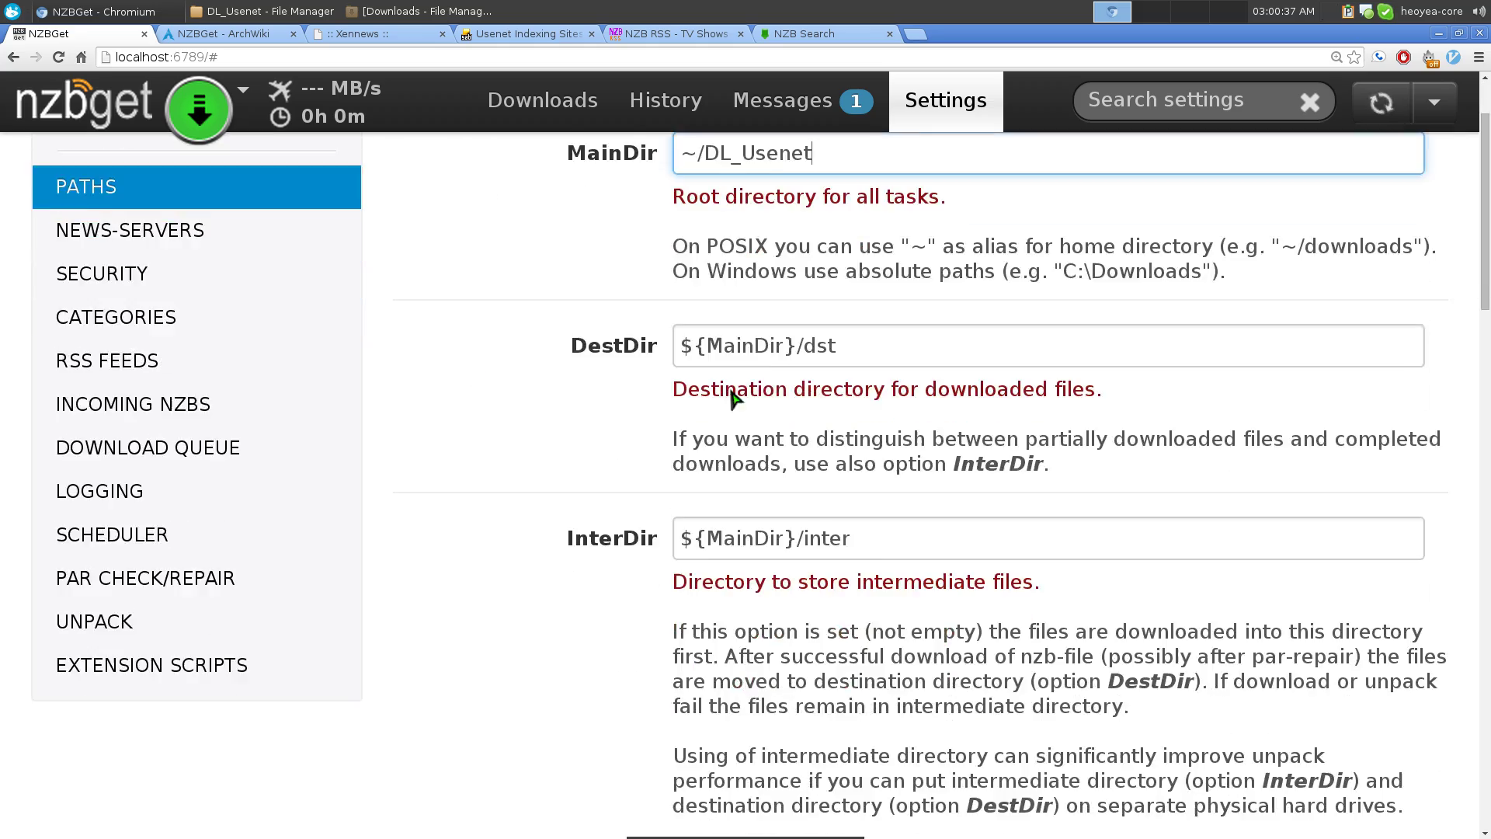
scroll(830, 495, "down", 3)
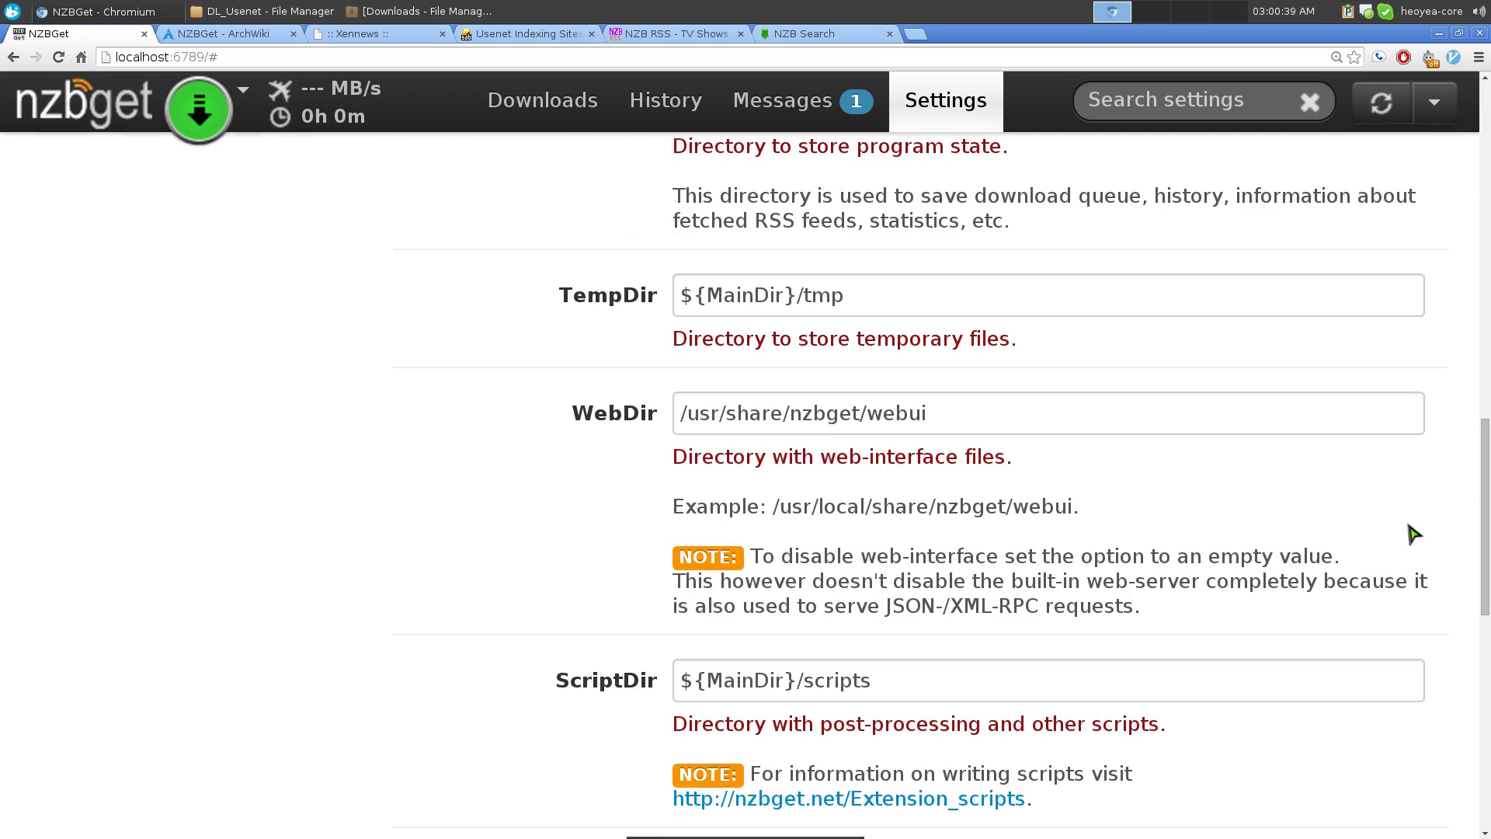
left_click_drag(1481, 492, 1477, 170)
triple_click(876, 284)
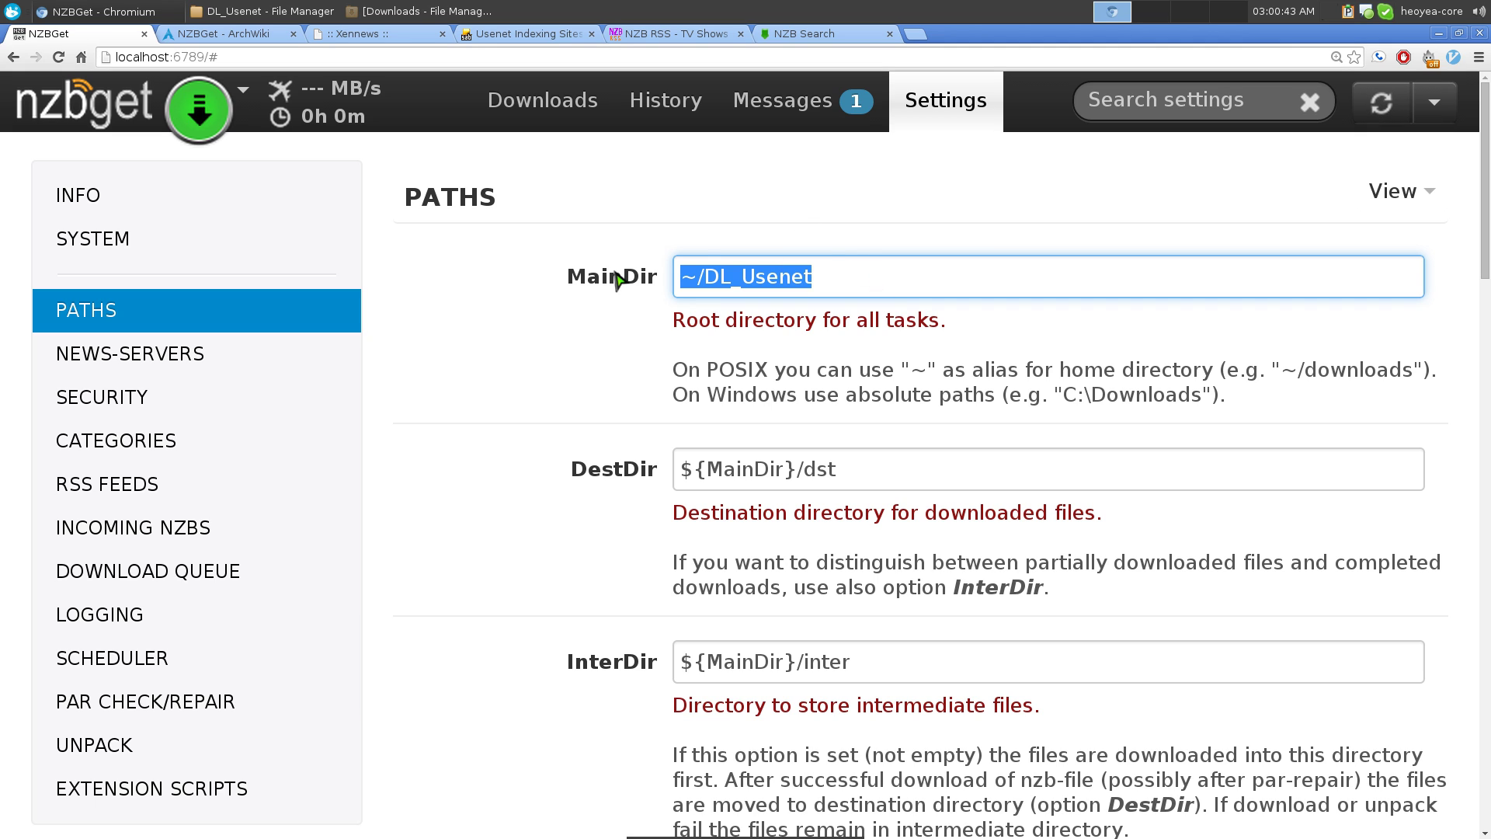
left_click(459, 386)
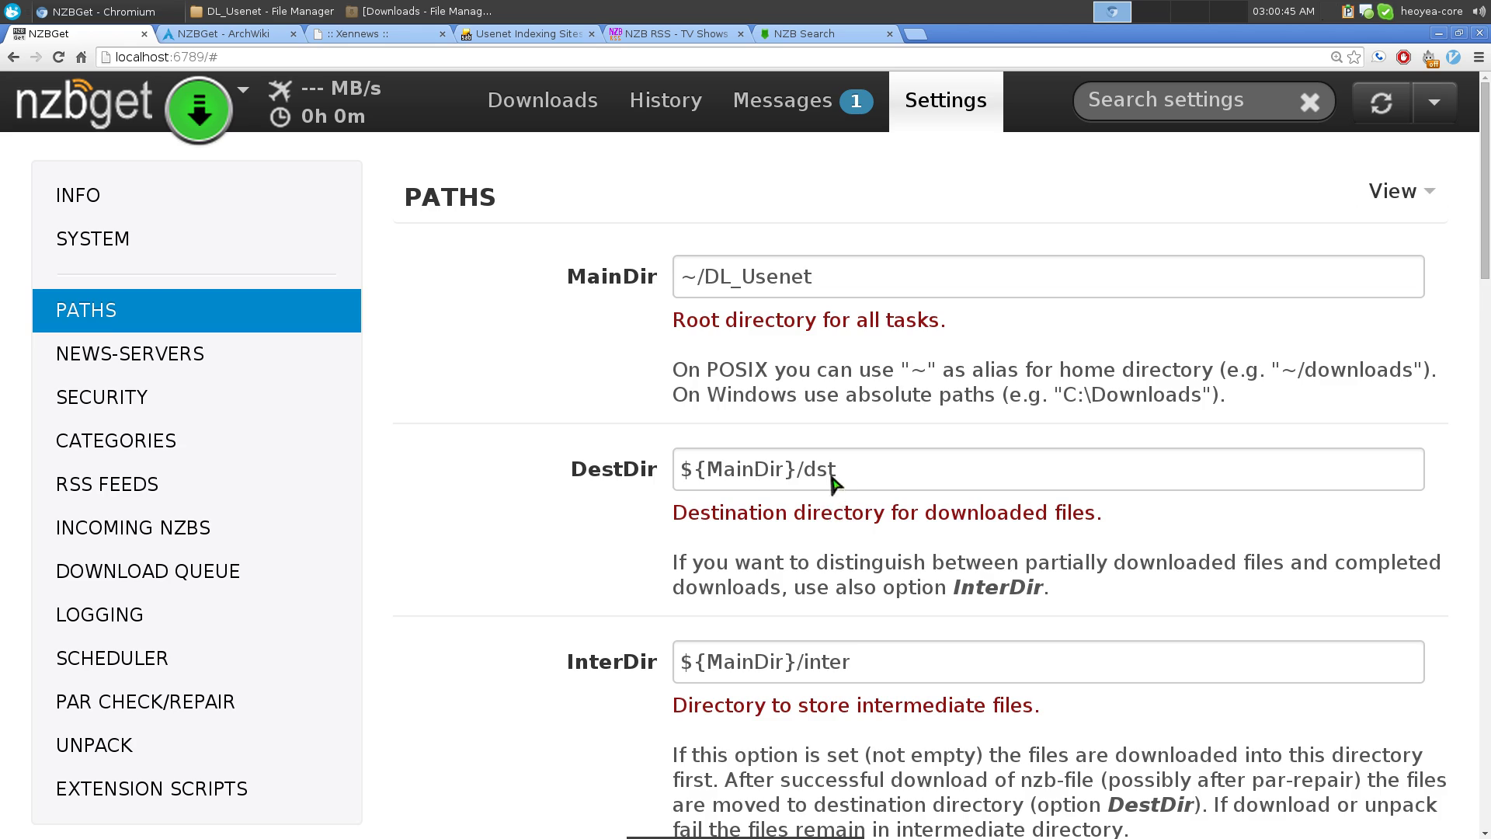
scroll(831, 497, "down", 5)
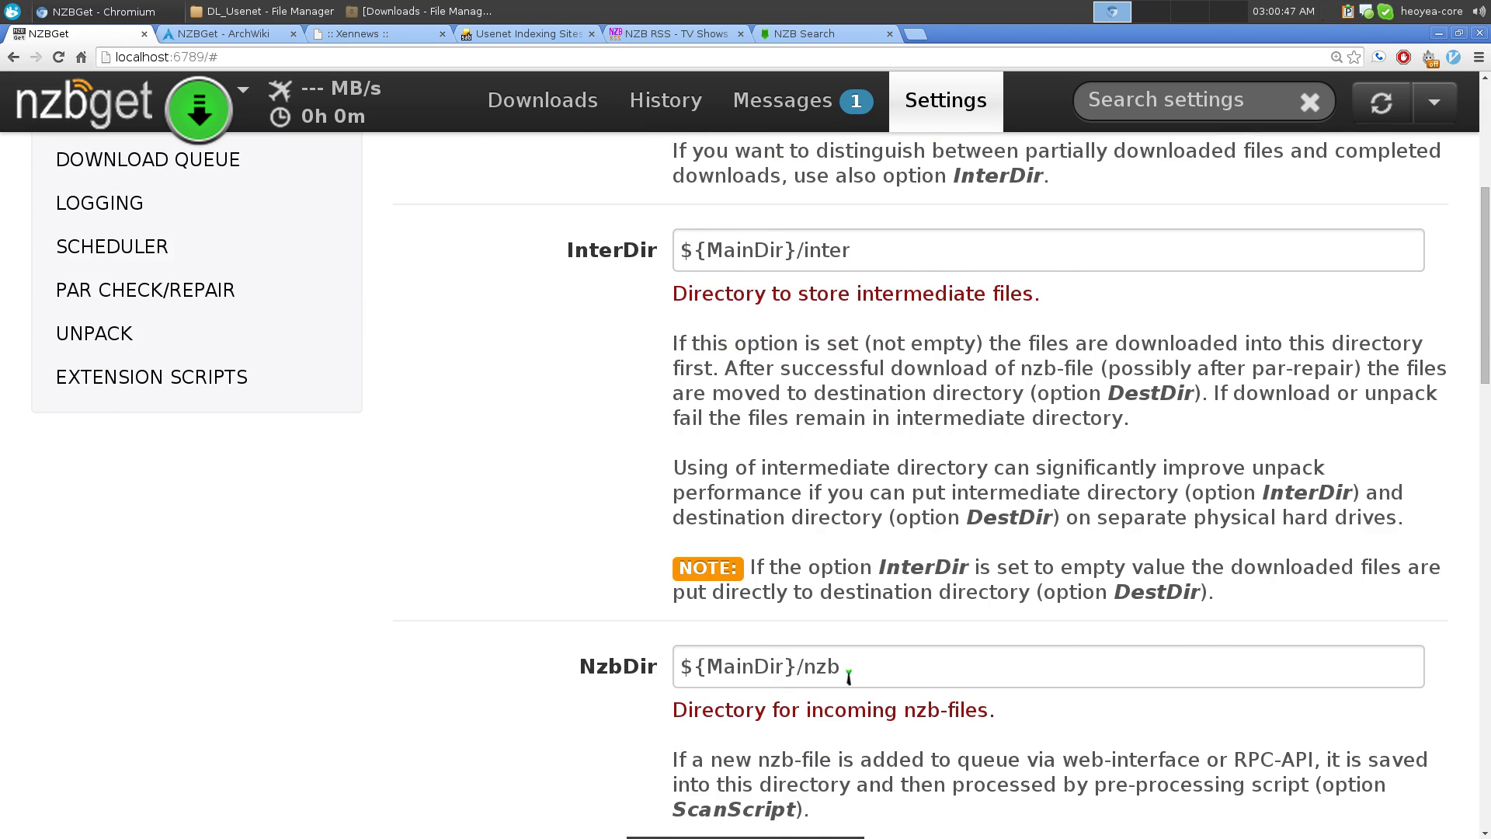
scroll(848, 676, "up", 2)
Switch to the file manager and inspect the dst, inter, nzb, queue and tmp folders inside DL_Usenet
left_click(264, 11)
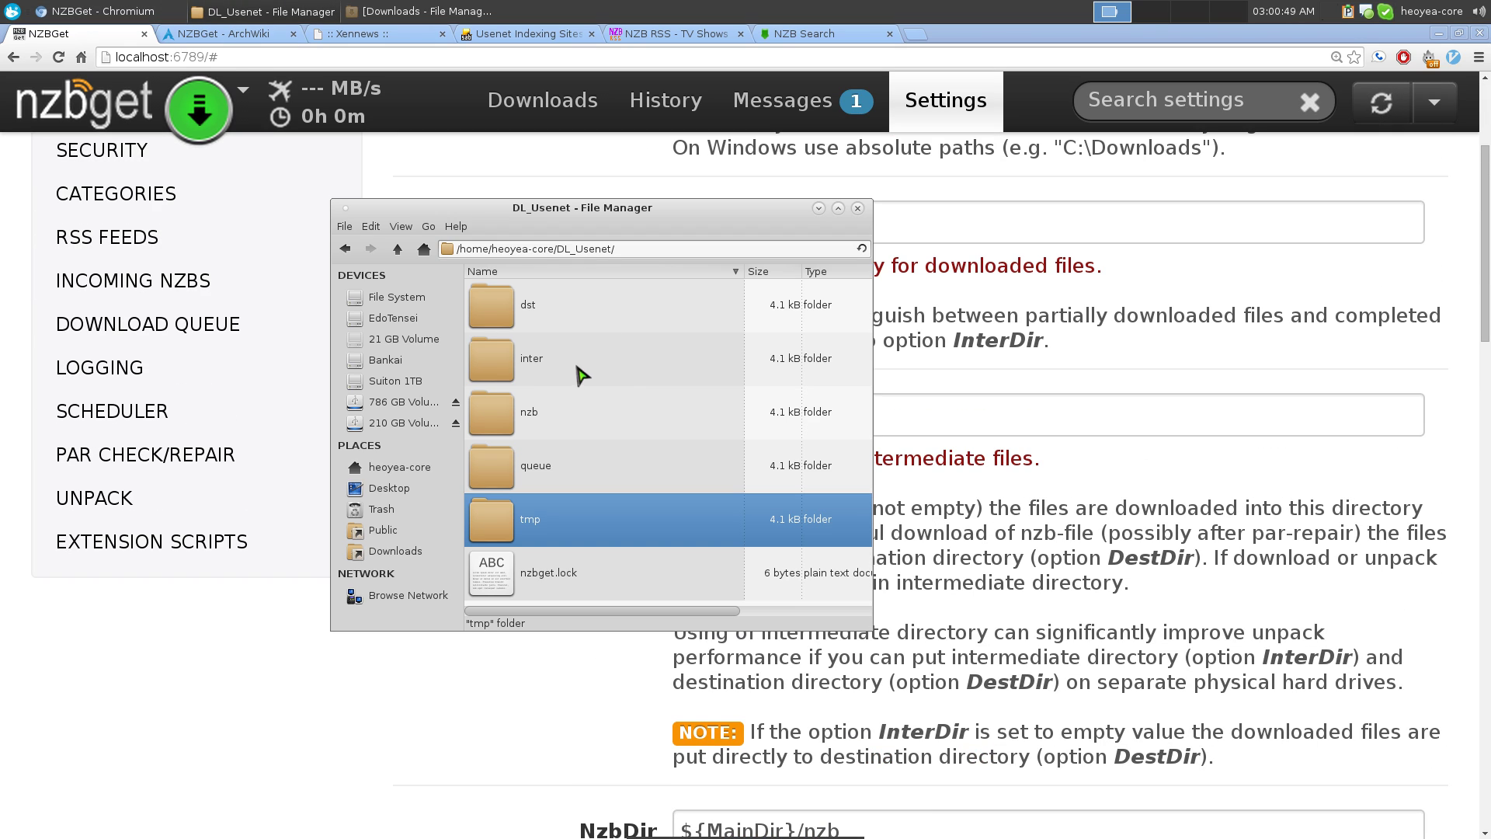
left_click_drag(554, 253, 659, 253)
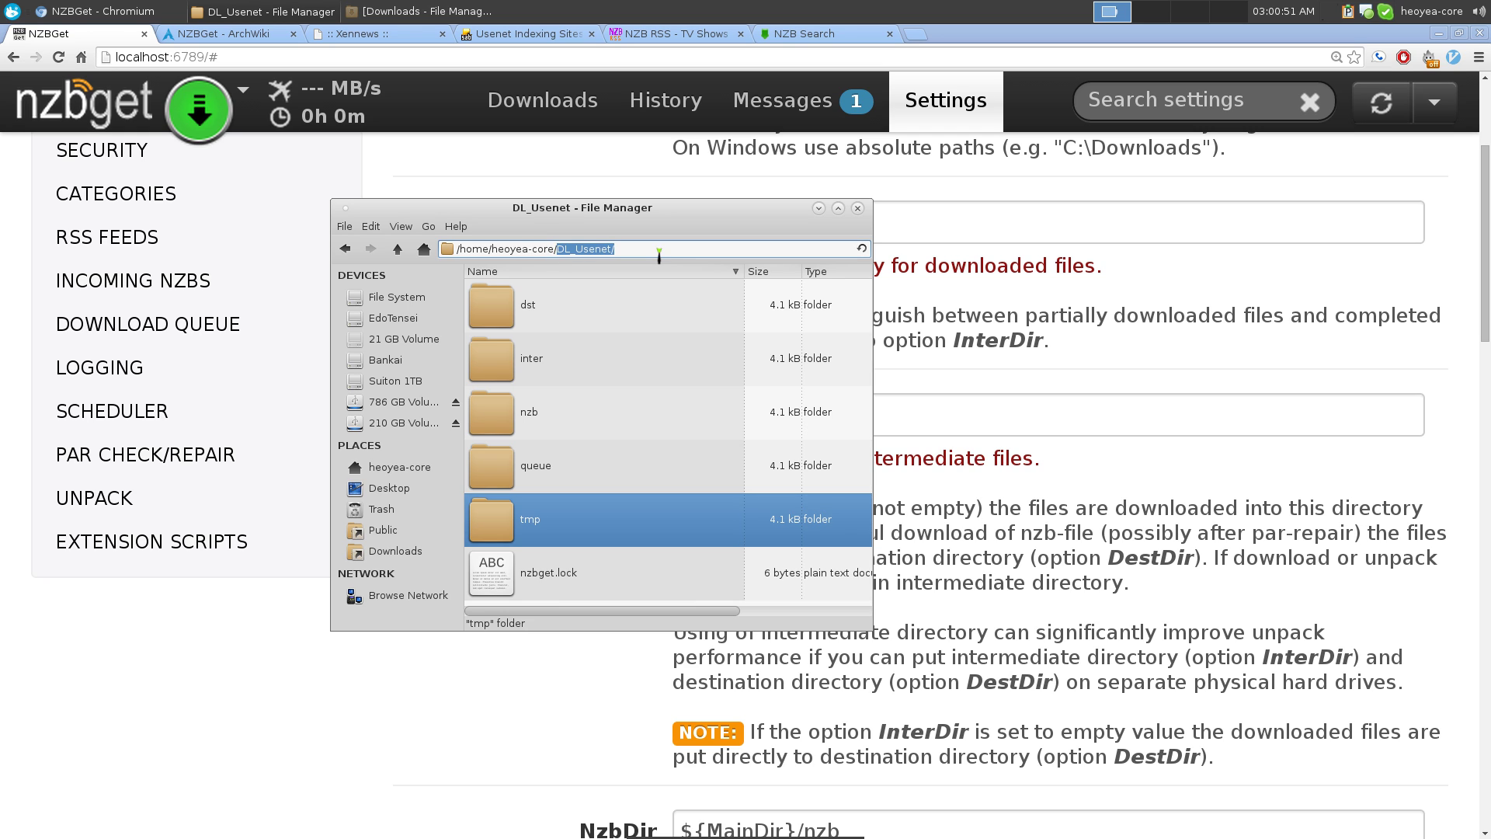
left_click(617, 250)
left_click(567, 306)
left_click(528, 357)
left_click(516, 422)
left_click(511, 480)
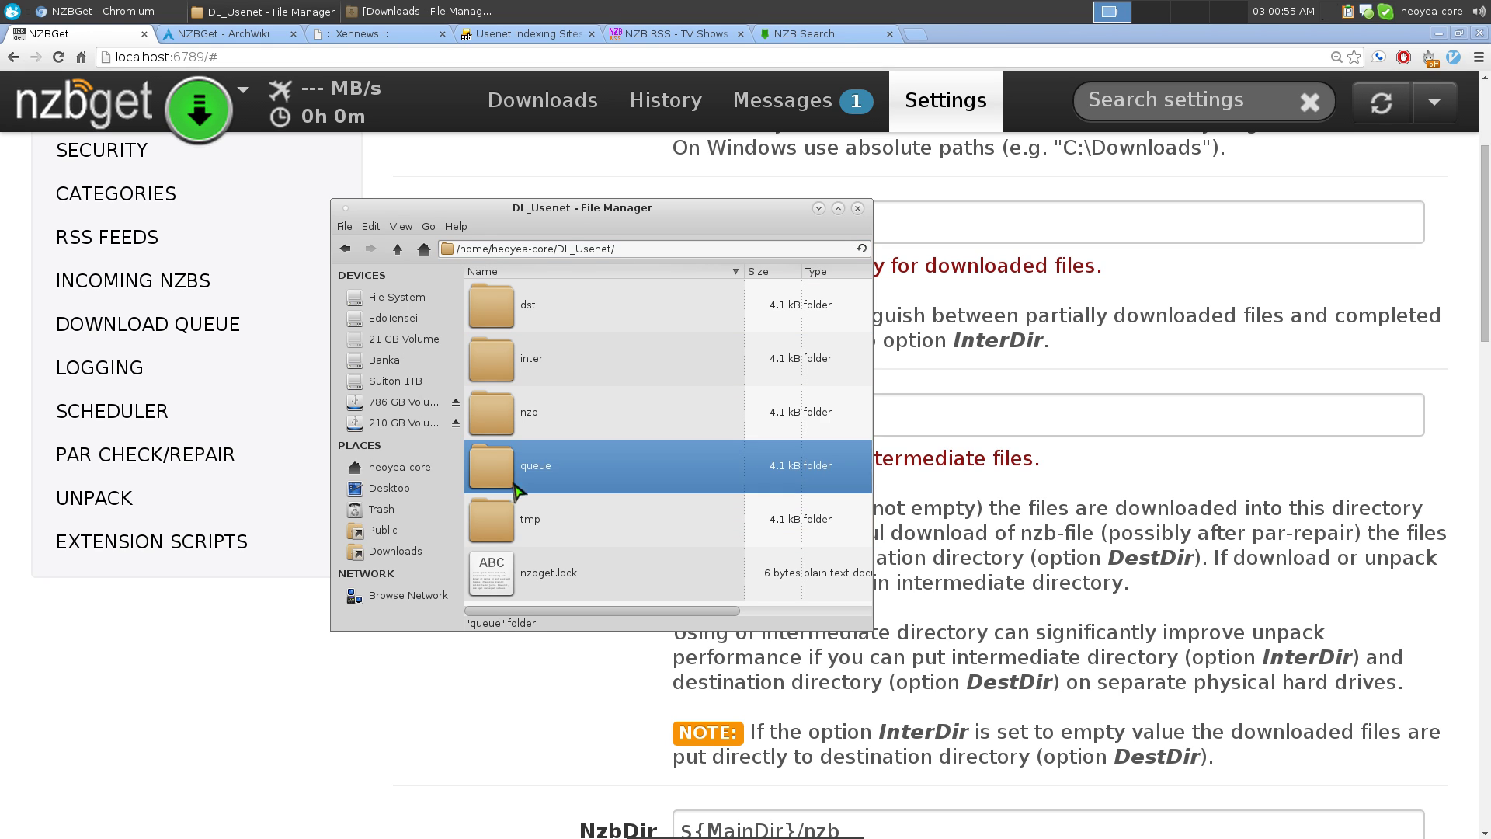
left_click(518, 510)
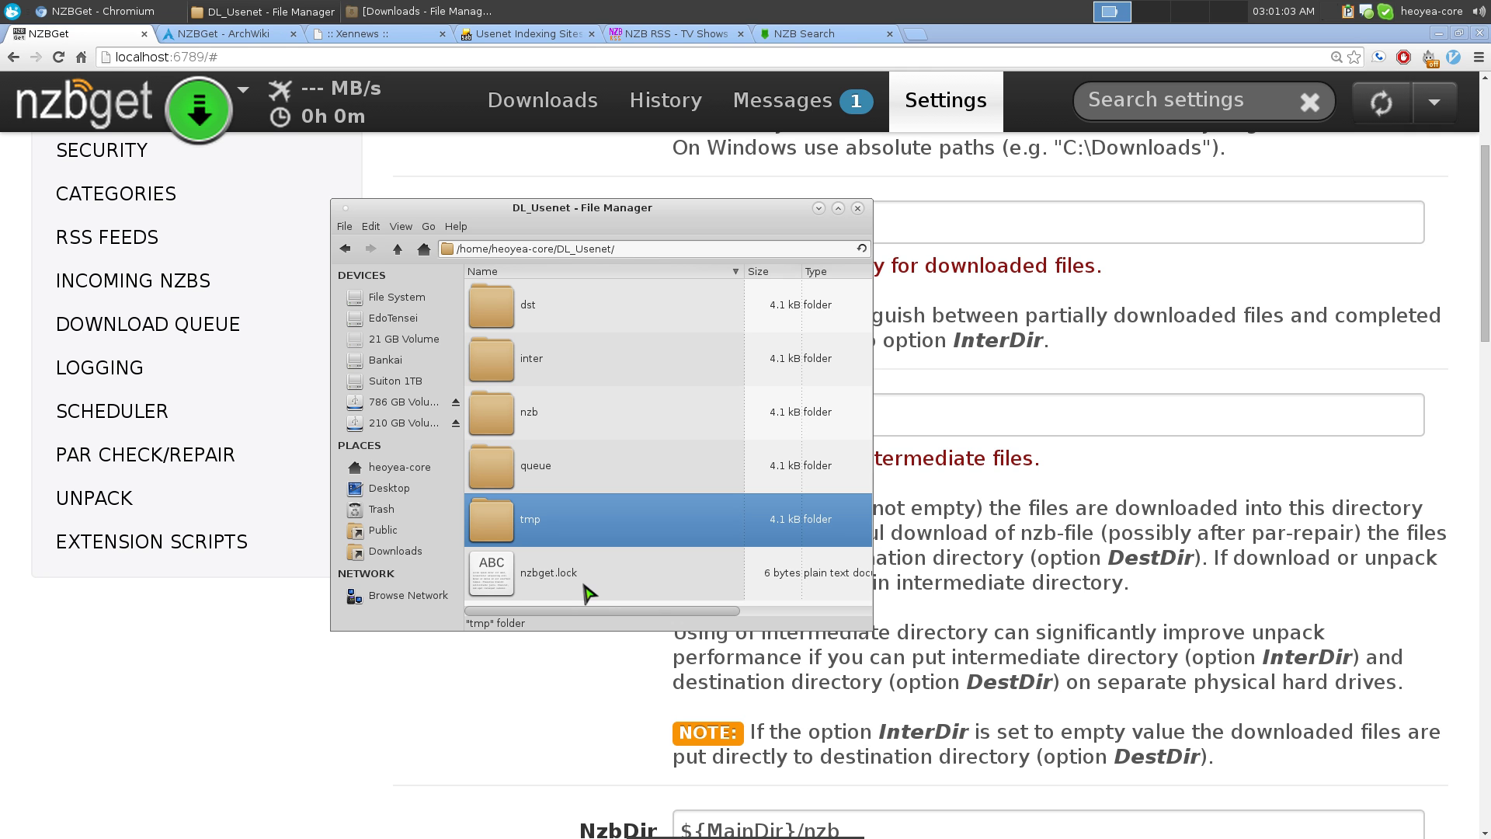
Return to the NZBGet settings and open the News-Servers section at Server1
left_click(515, 699)
scroll(566, 529, "up", 3)
scroll(566, 529, "up", 1)
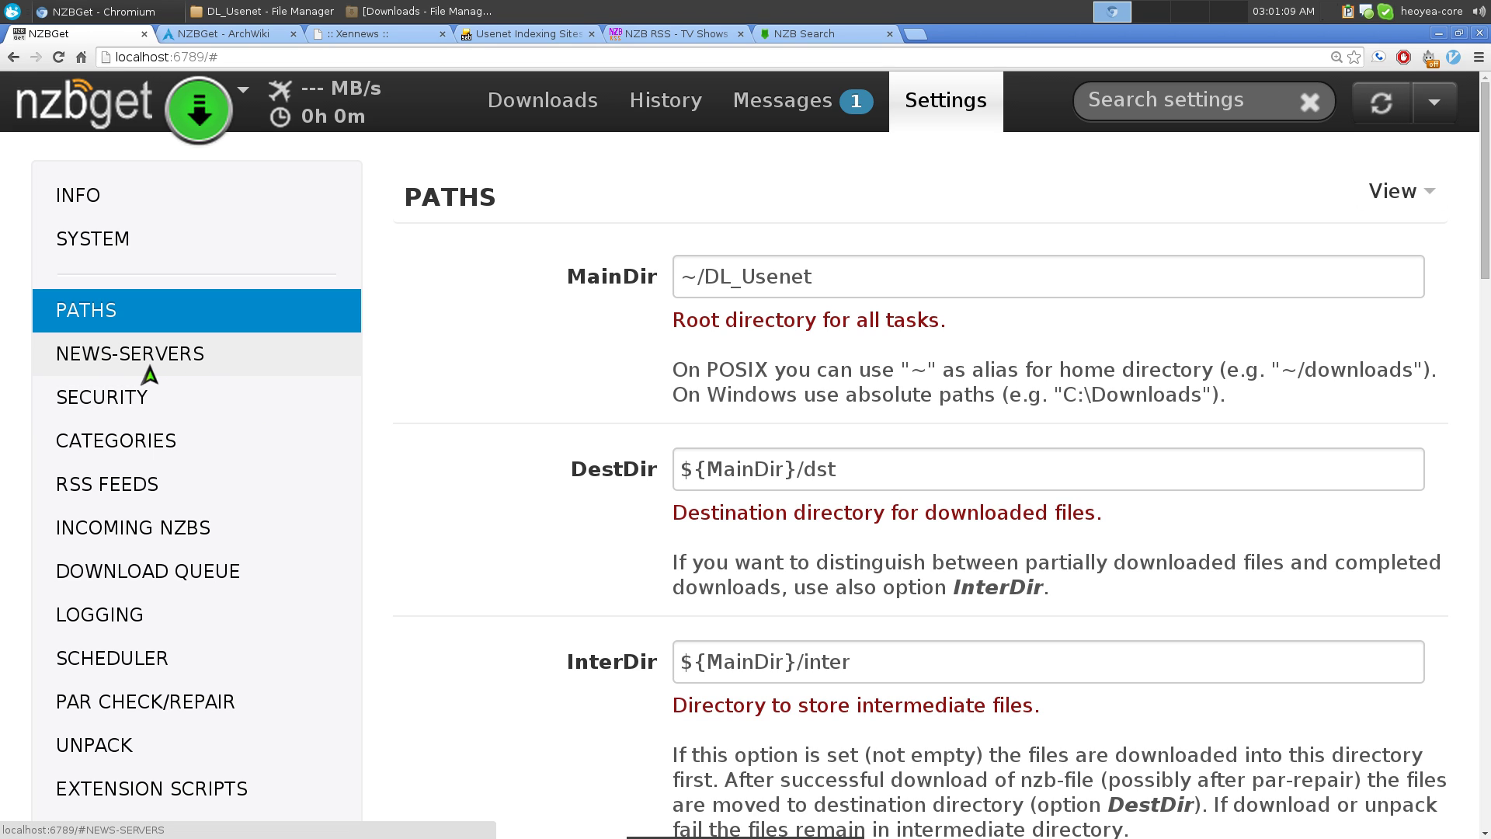
left_click(110, 363)
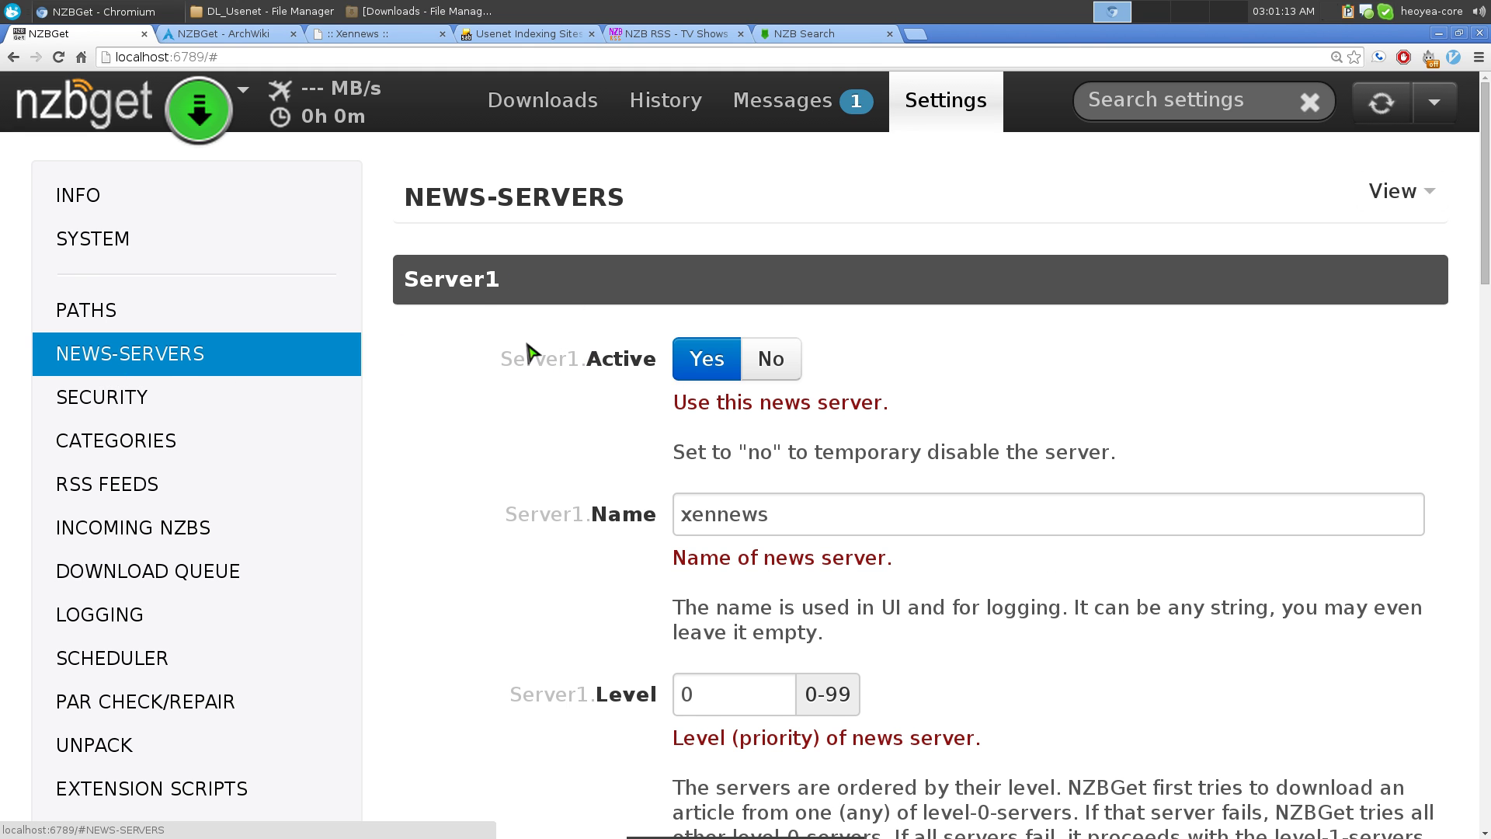
scroll(526, 346, "down", 1)
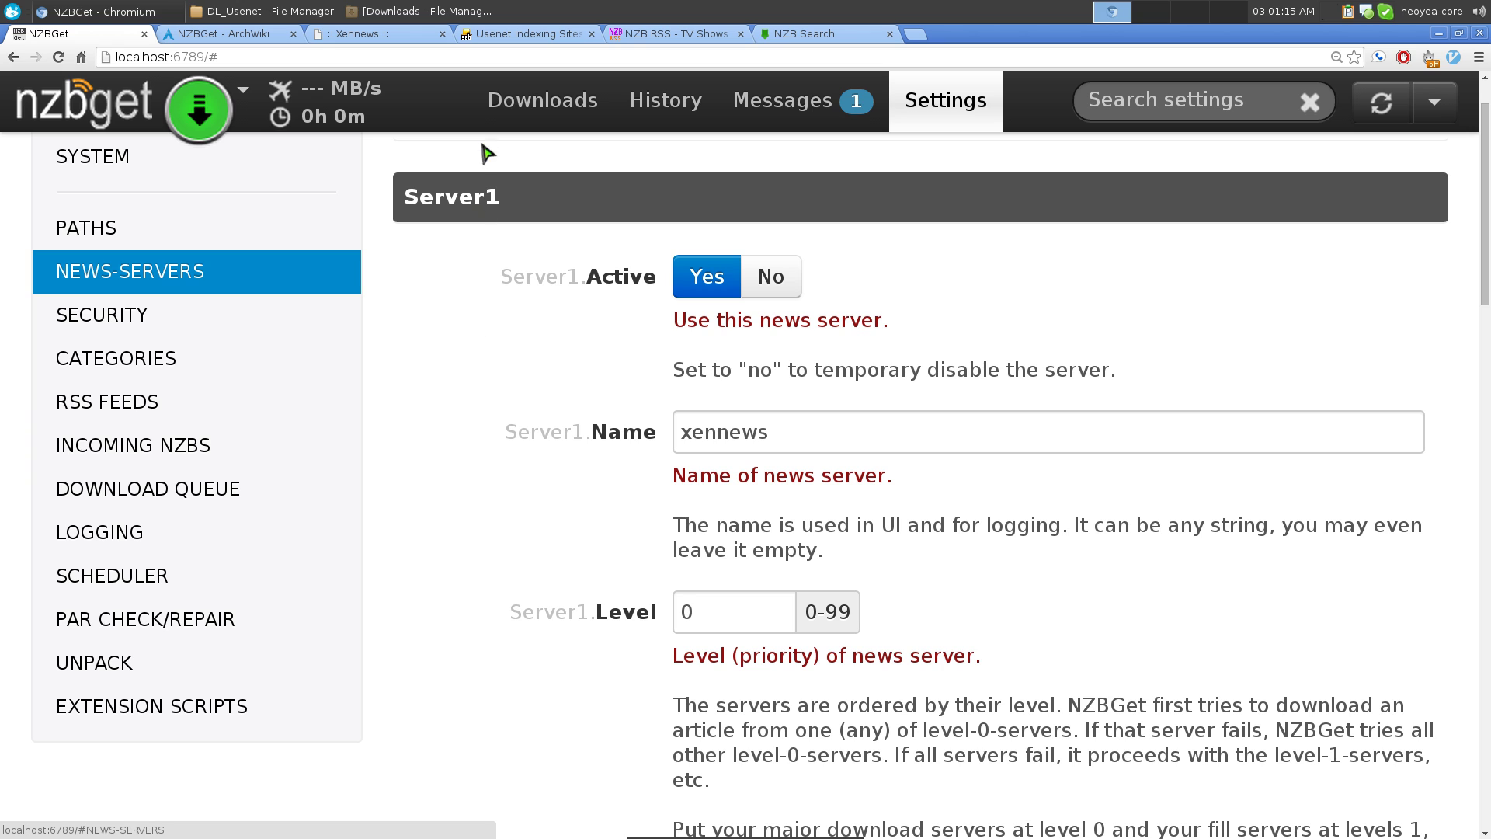
Switch to the Xennews settings page and look through its standard, SSL, block account and trial server settings
left_click(374, 38)
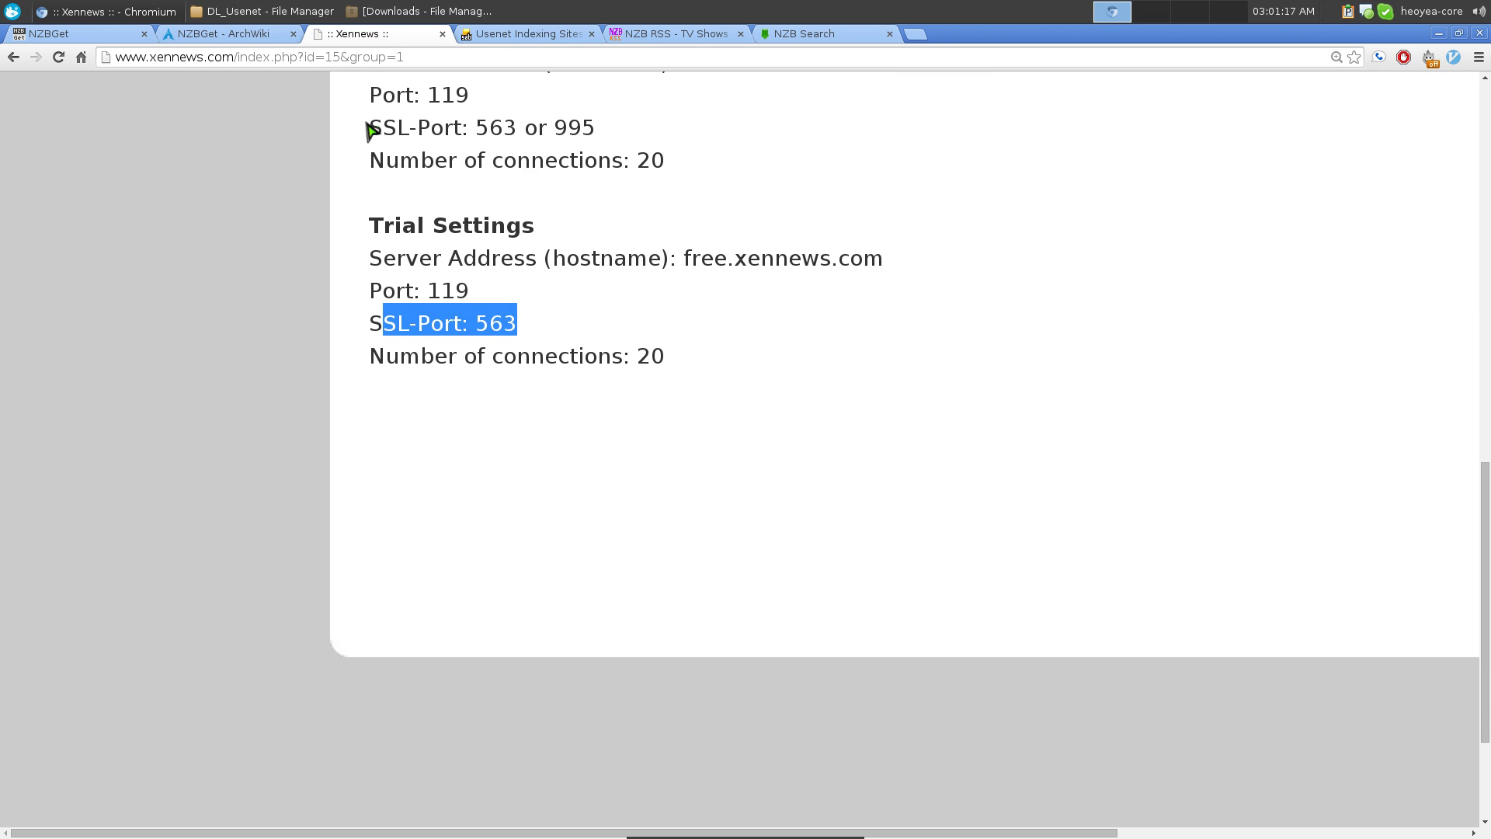
scroll(357, 219, "up", 3)
scroll(435, 396, "up", 1)
scroll(434, 396, "up", 2)
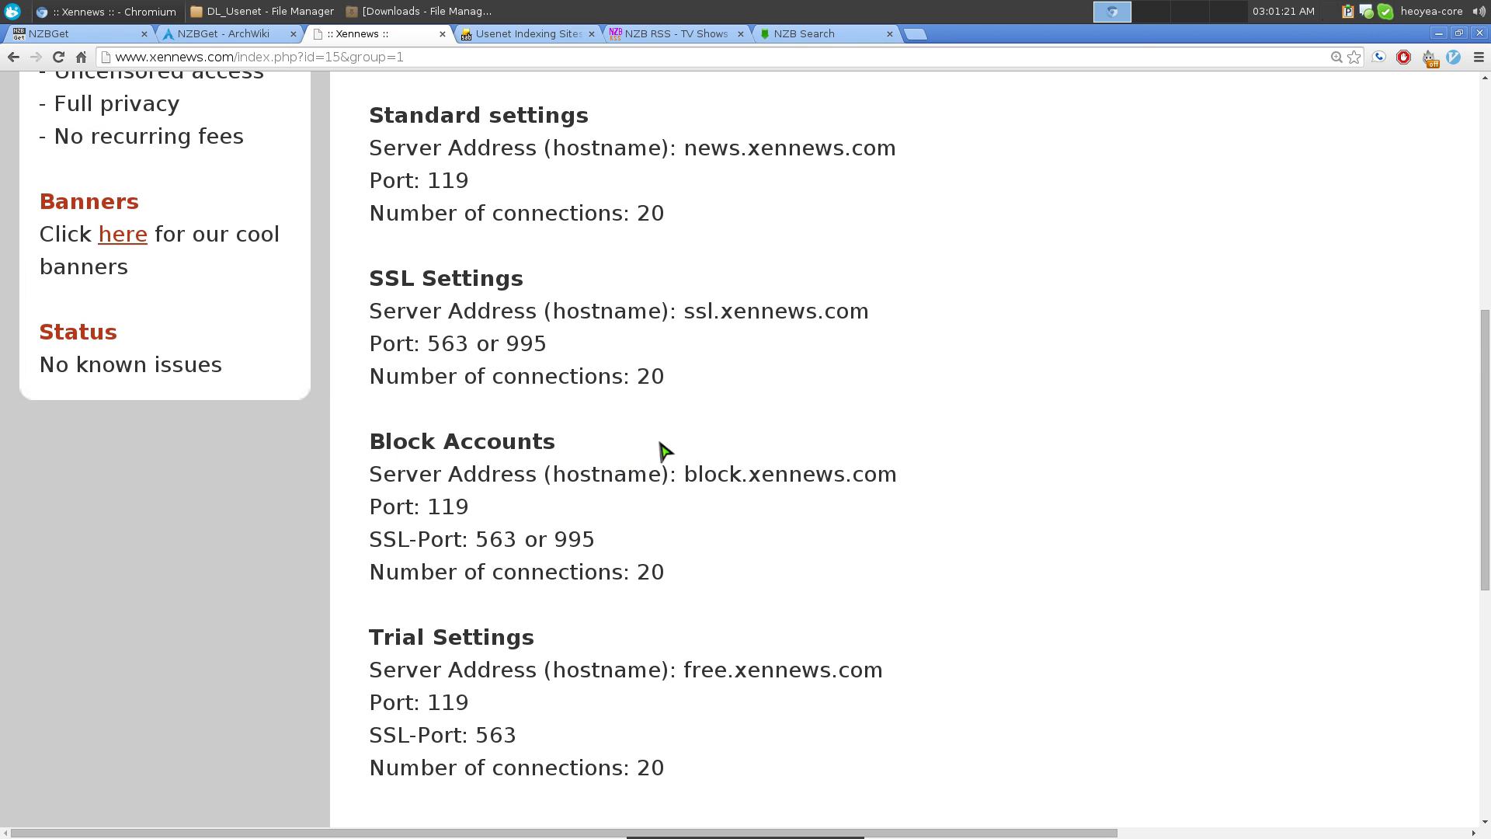
scroll(1224, 416, "up", 3)
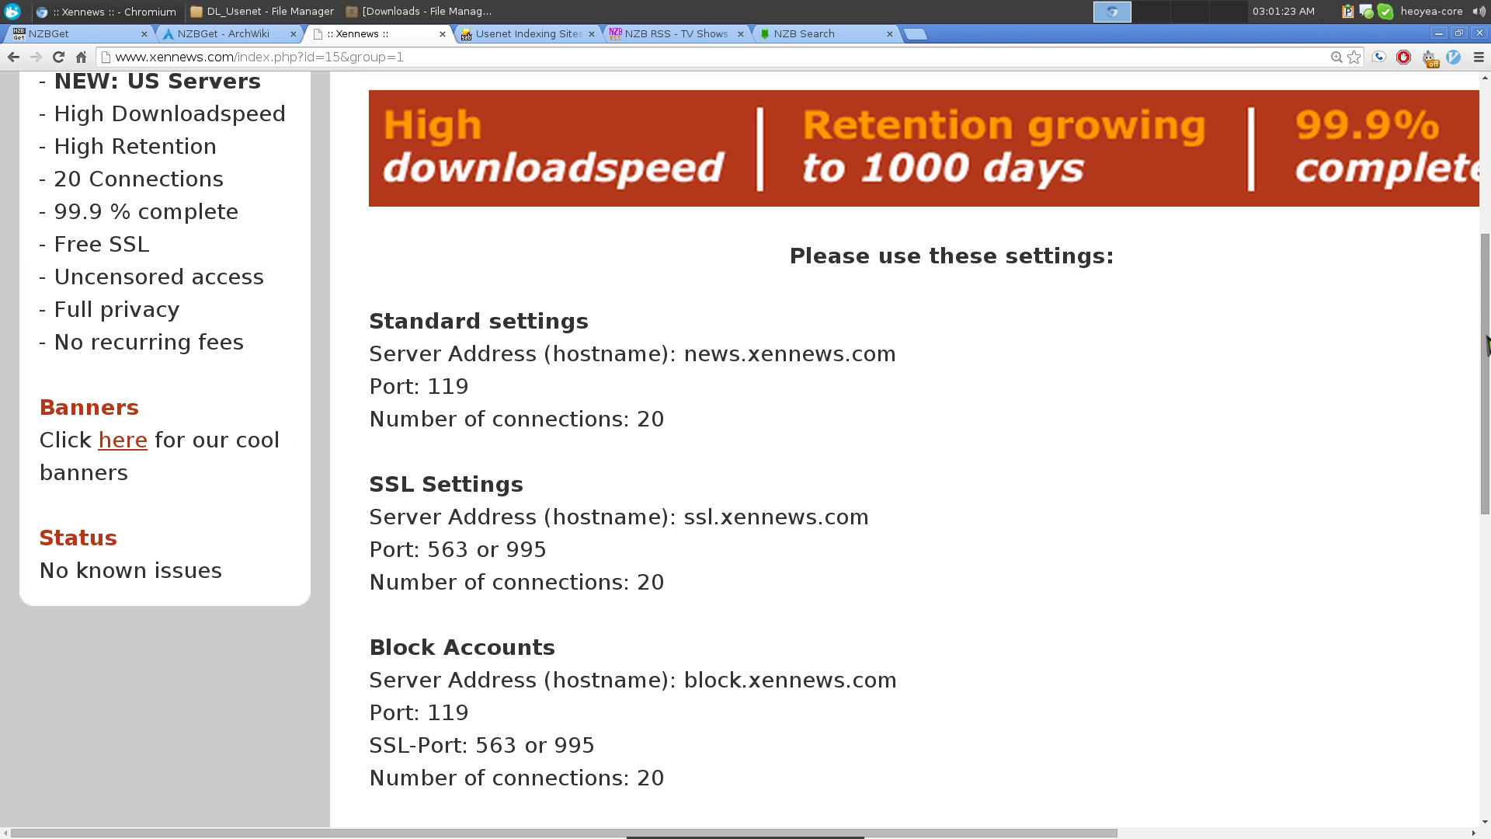
key("ctrl+0")
scroll(1038, 503, "up", 3)
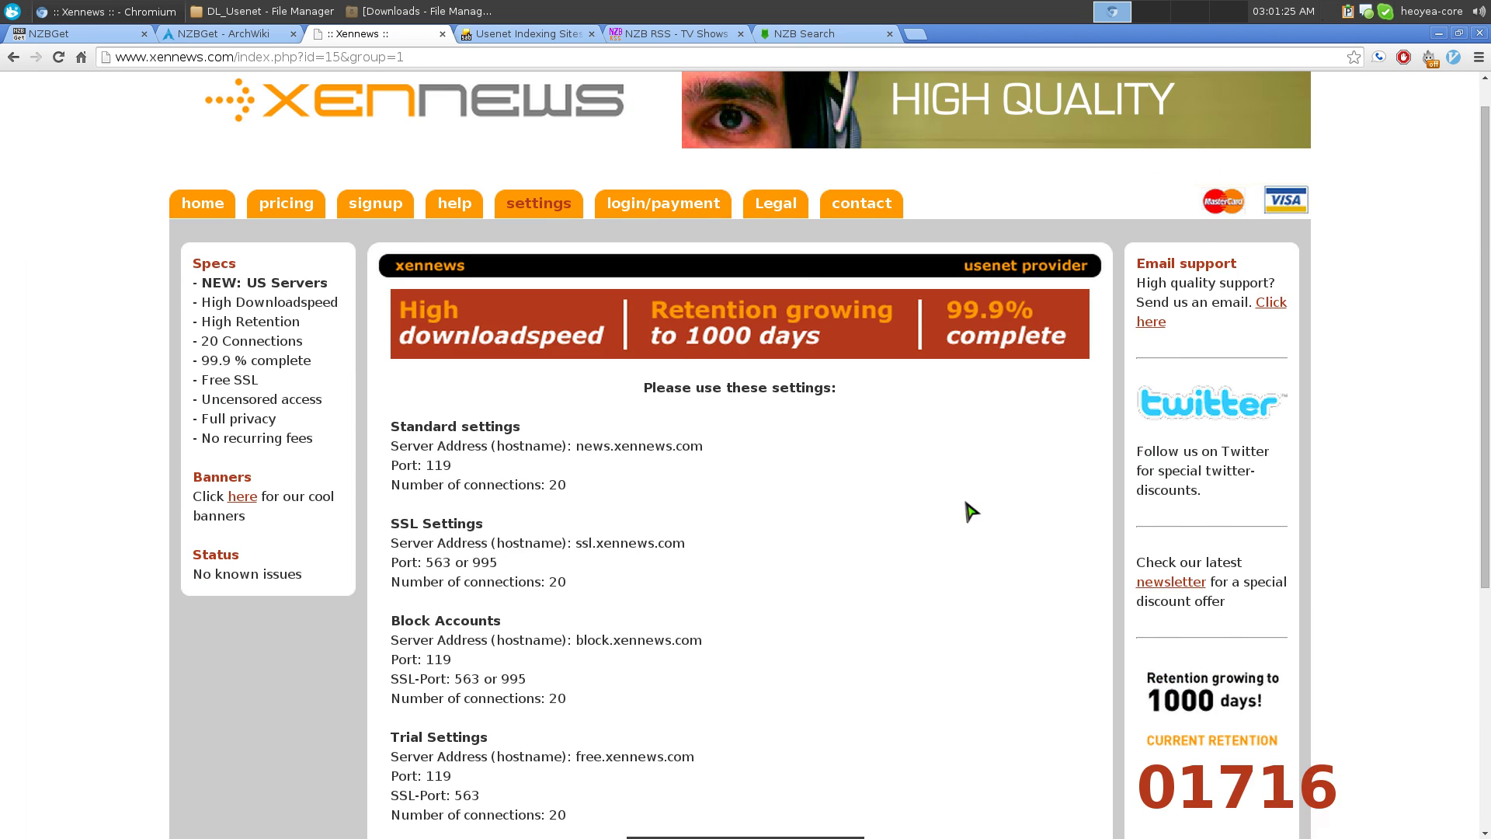
scroll(870, 539, "down", 3)
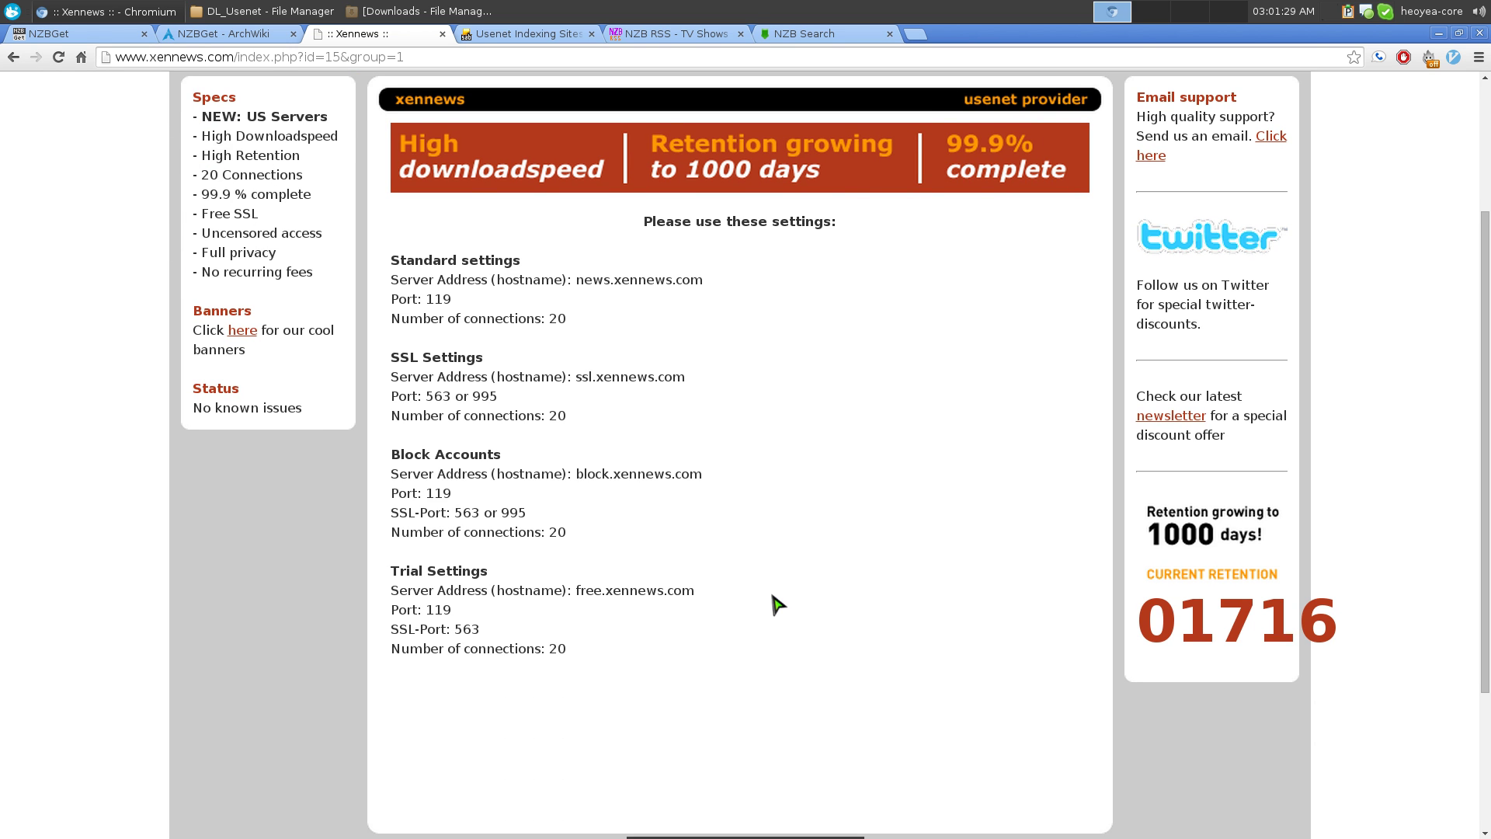
scroll(747, 620, "up", 2)
scroll(747, 621, "down", 1)
scroll(747, 622, "up", 6, "ctrl")
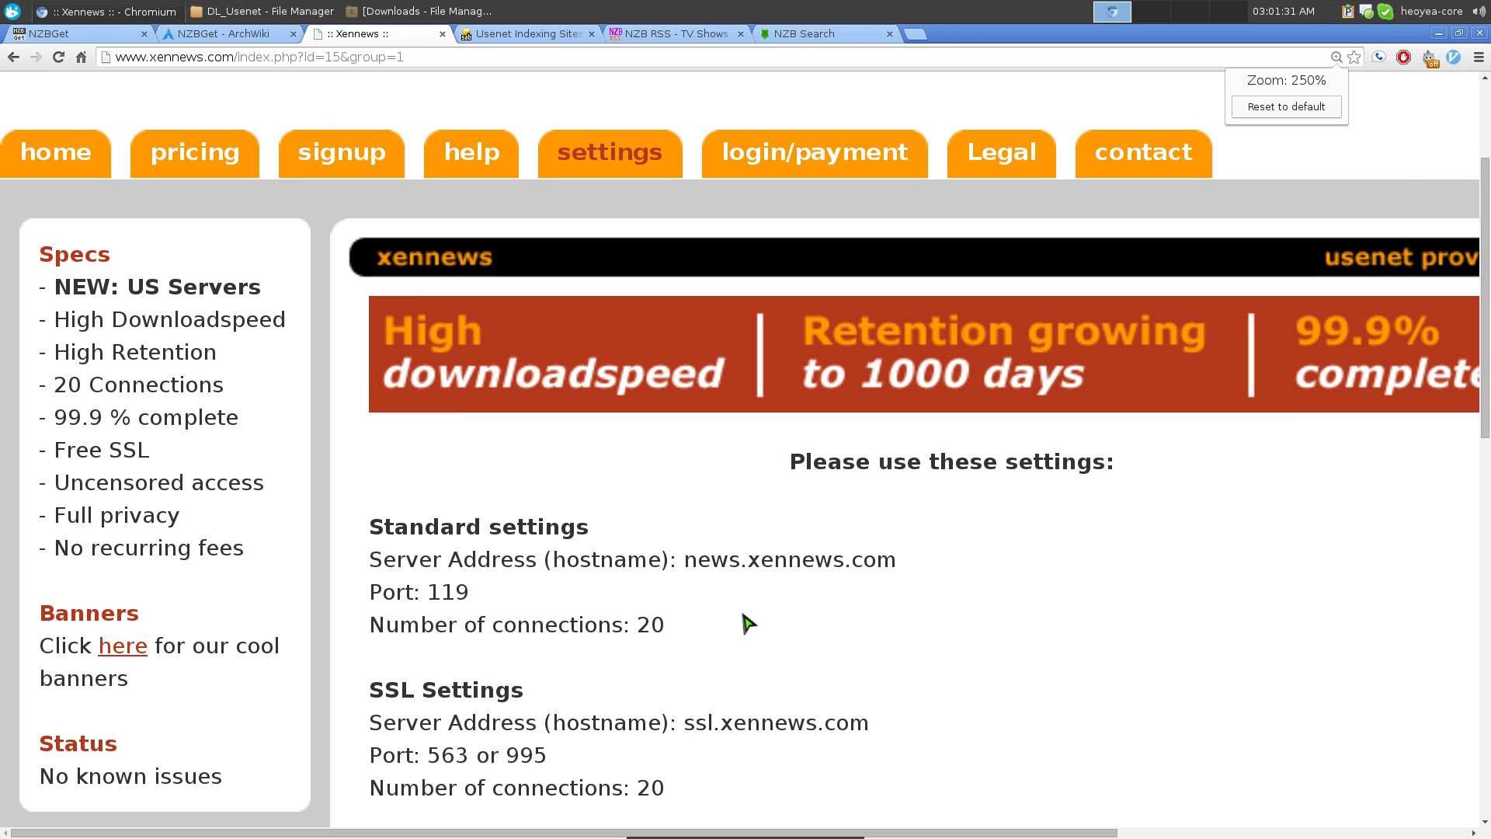
scroll(749, 622, "down", 4)
scroll(929, 562, "down", 2)
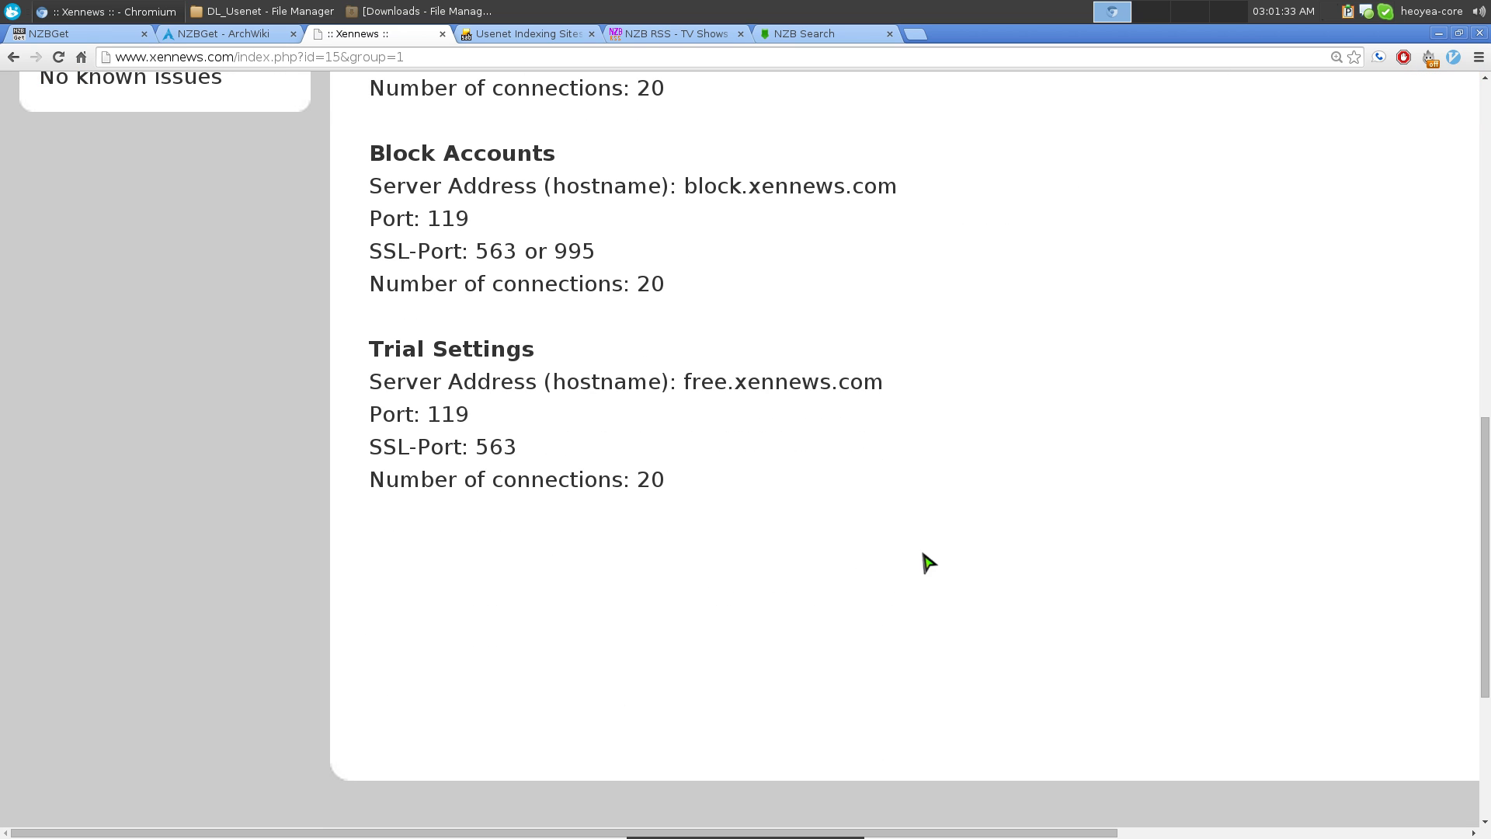
Examine the trial account's server address, port, SSL port and number of connections on the Xennews page
left_click_drag(380, 359, 546, 335)
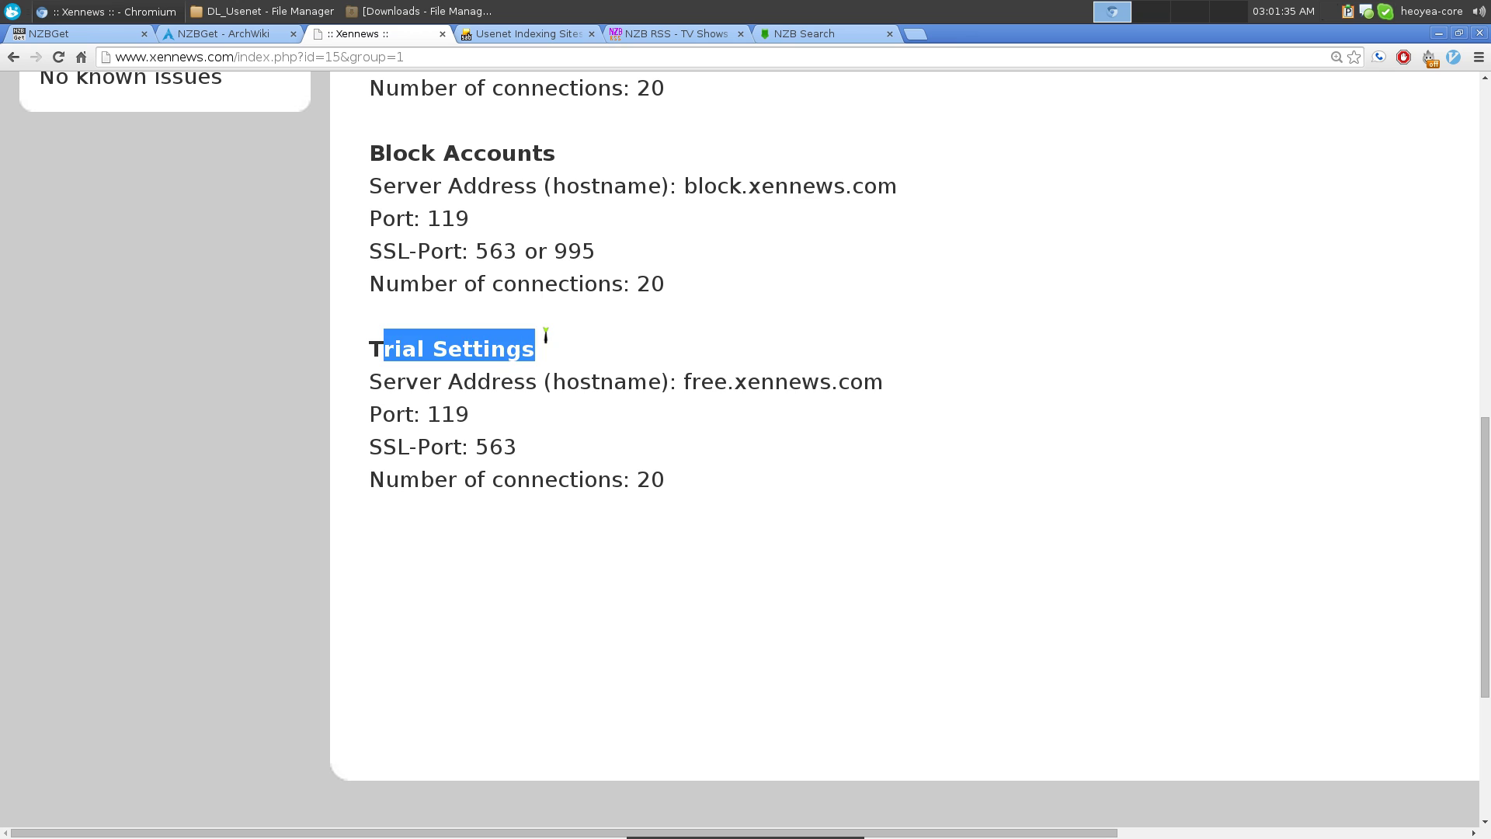
left_click(514, 381)
left_click_drag(682, 382, 888, 392)
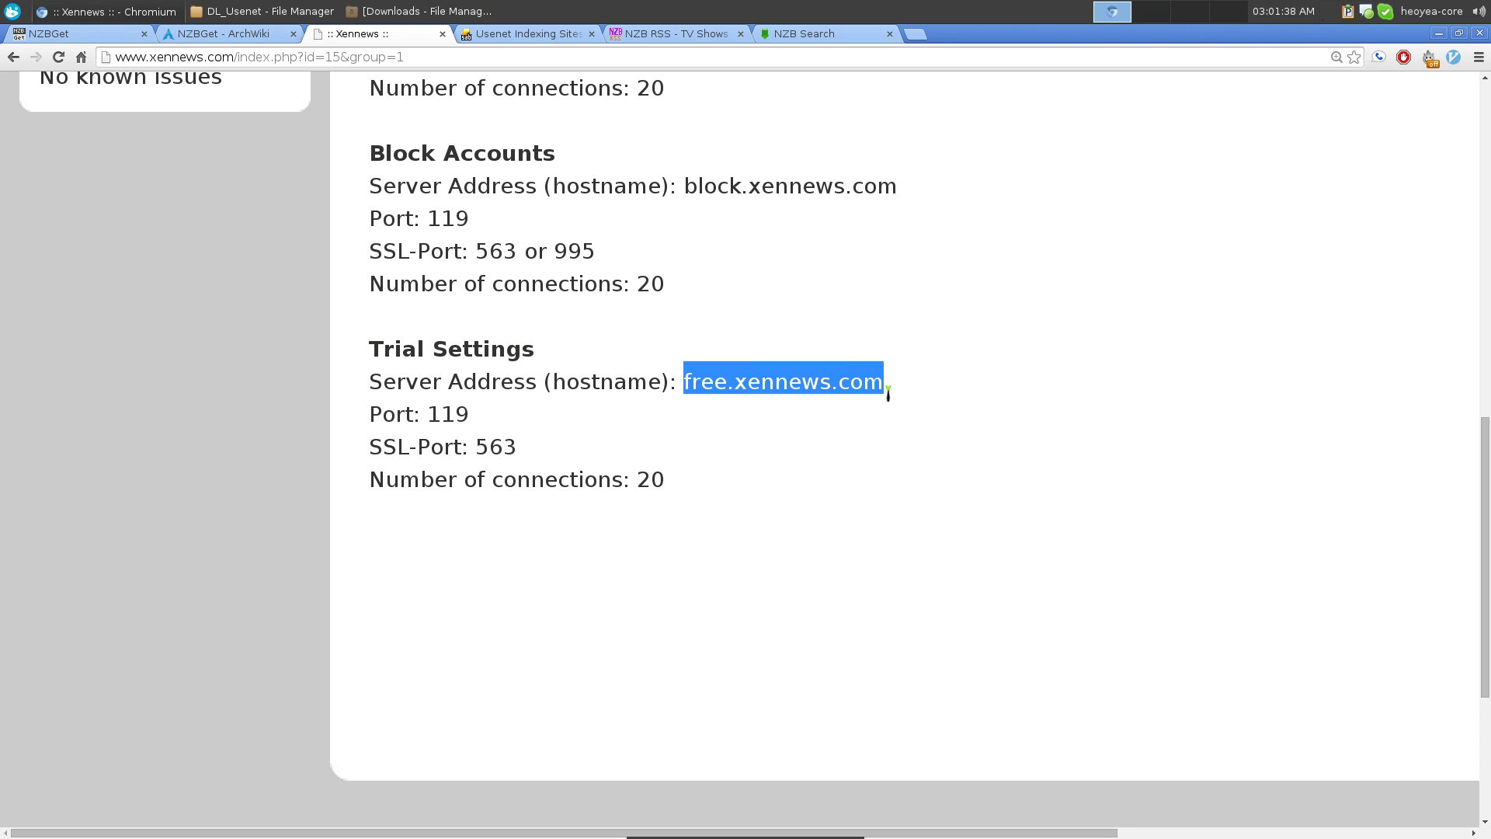
double_click(444, 416)
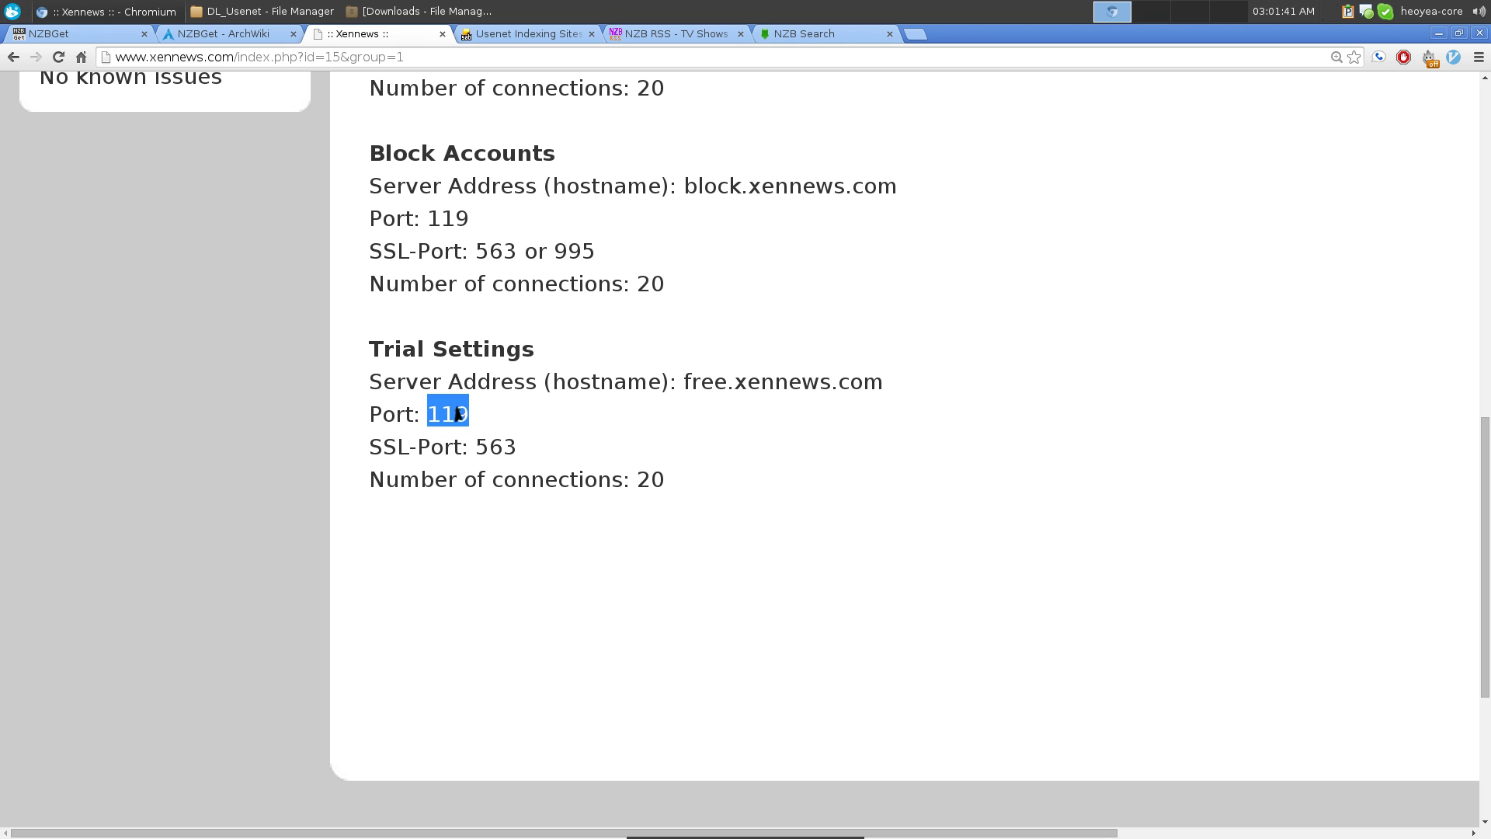
left_click_drag(482, 423, 528, 450)
left_click(546, 454)
left_click_drag(661, 488, 510, 481)
left_click(540, 495)
Return to the NZBGet settings and review Server1's name, level, group and host
left_click(76, 34)
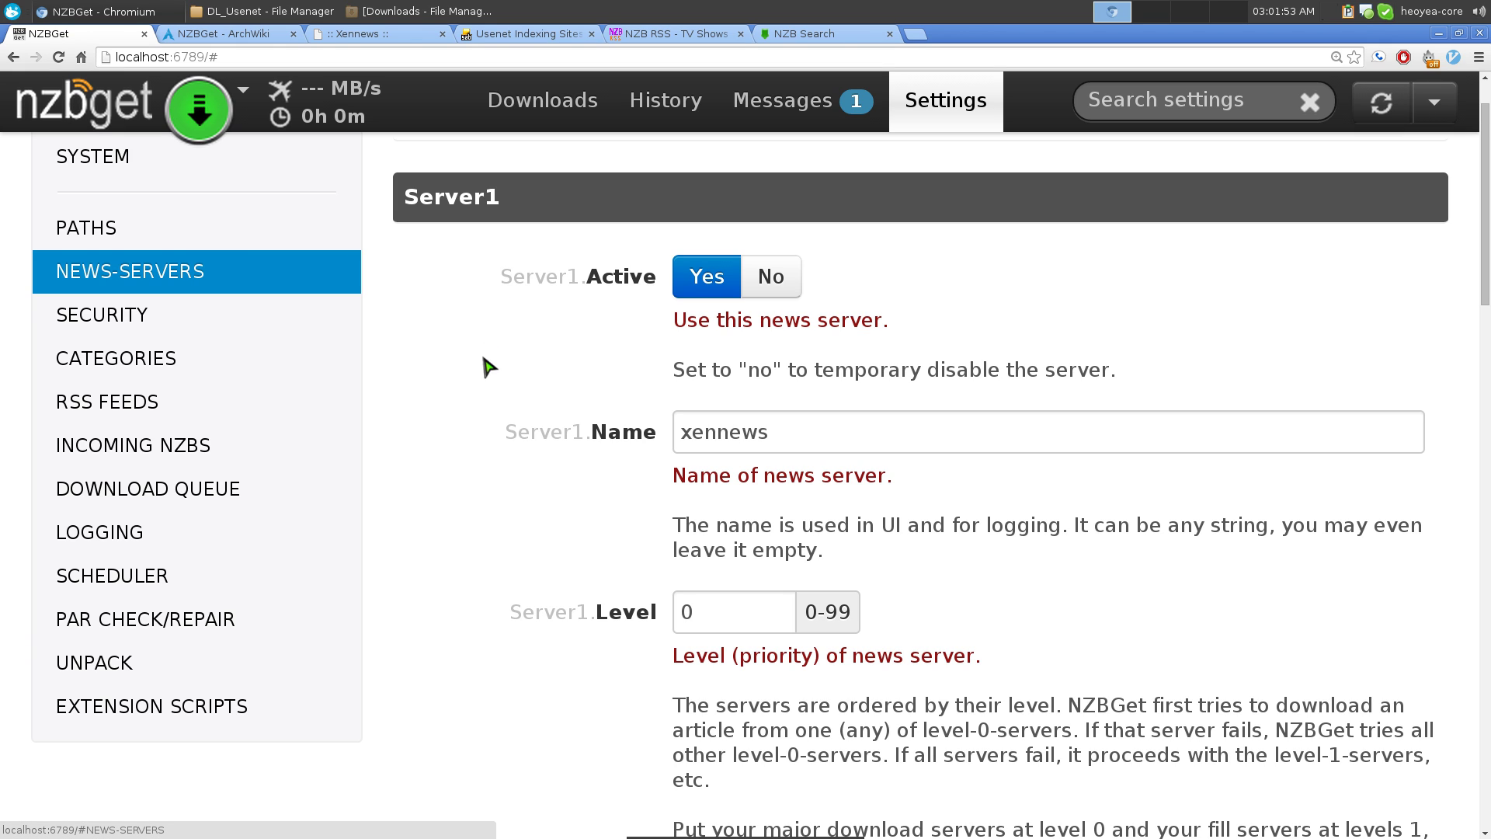
left_click_drag(778, 435, 641, 443)
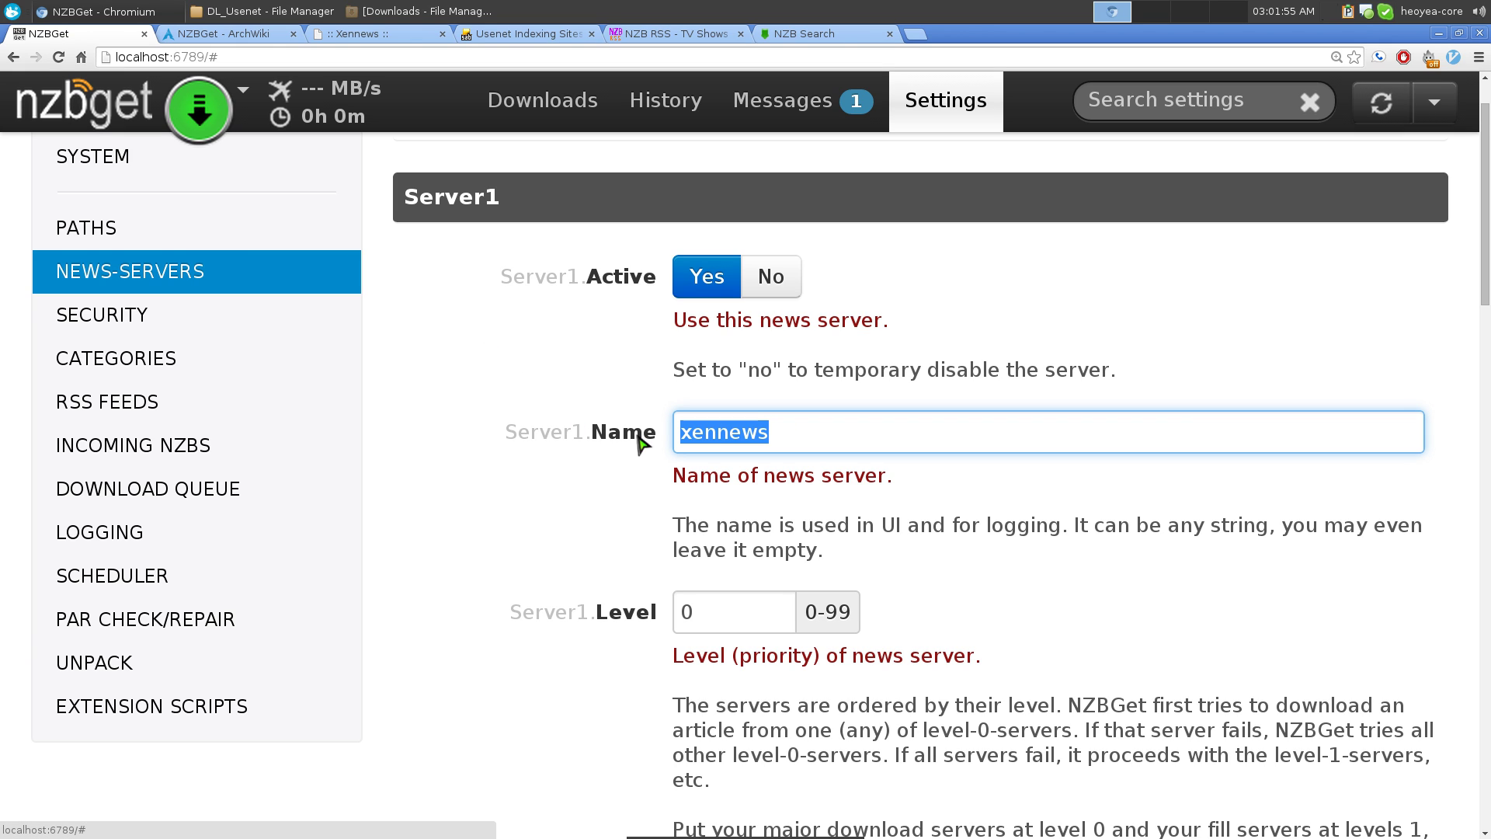
left_click(796, 435)
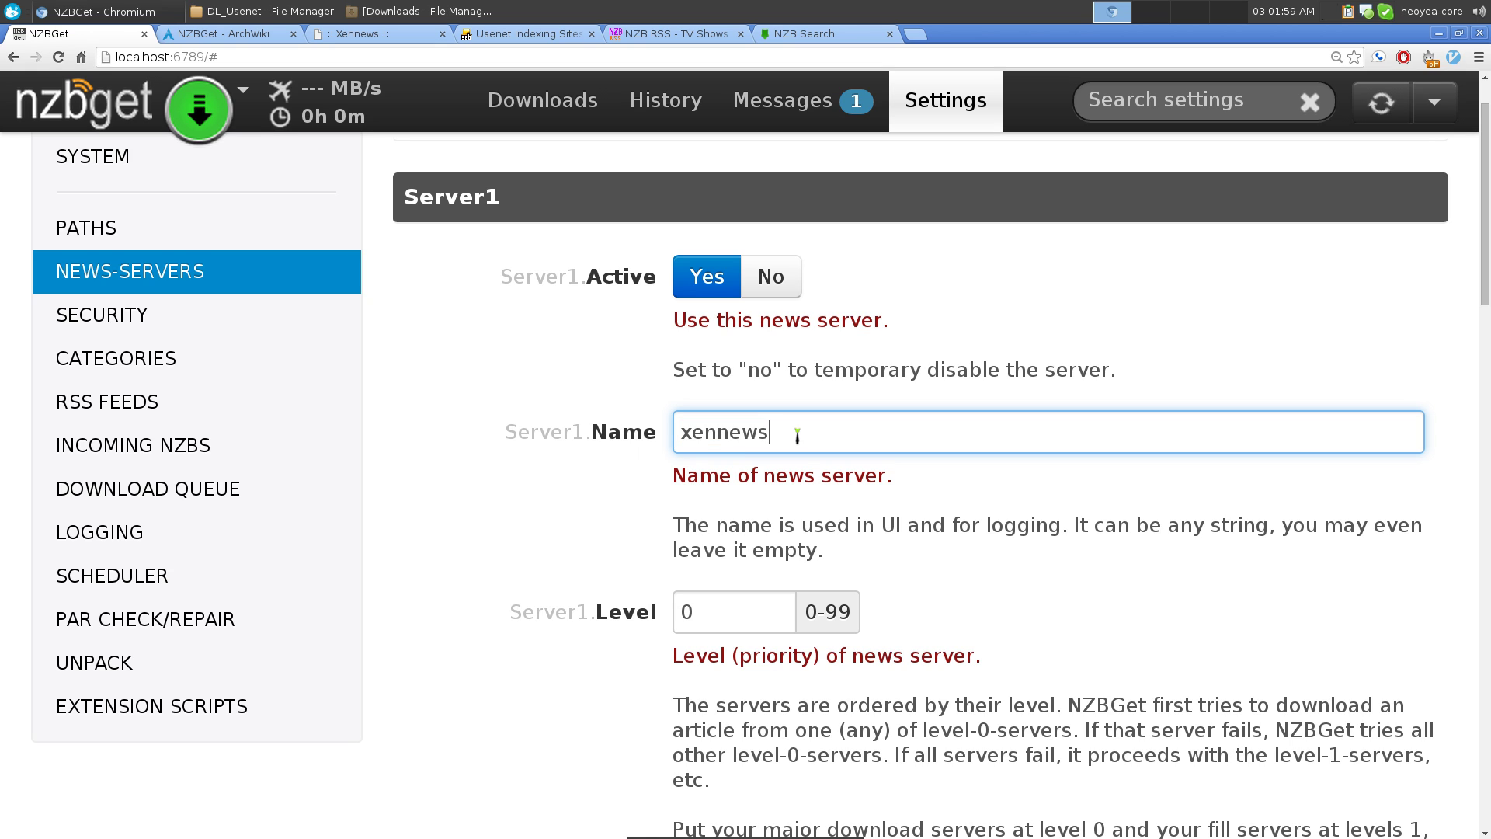
scroll(433, 511, "down", 7)
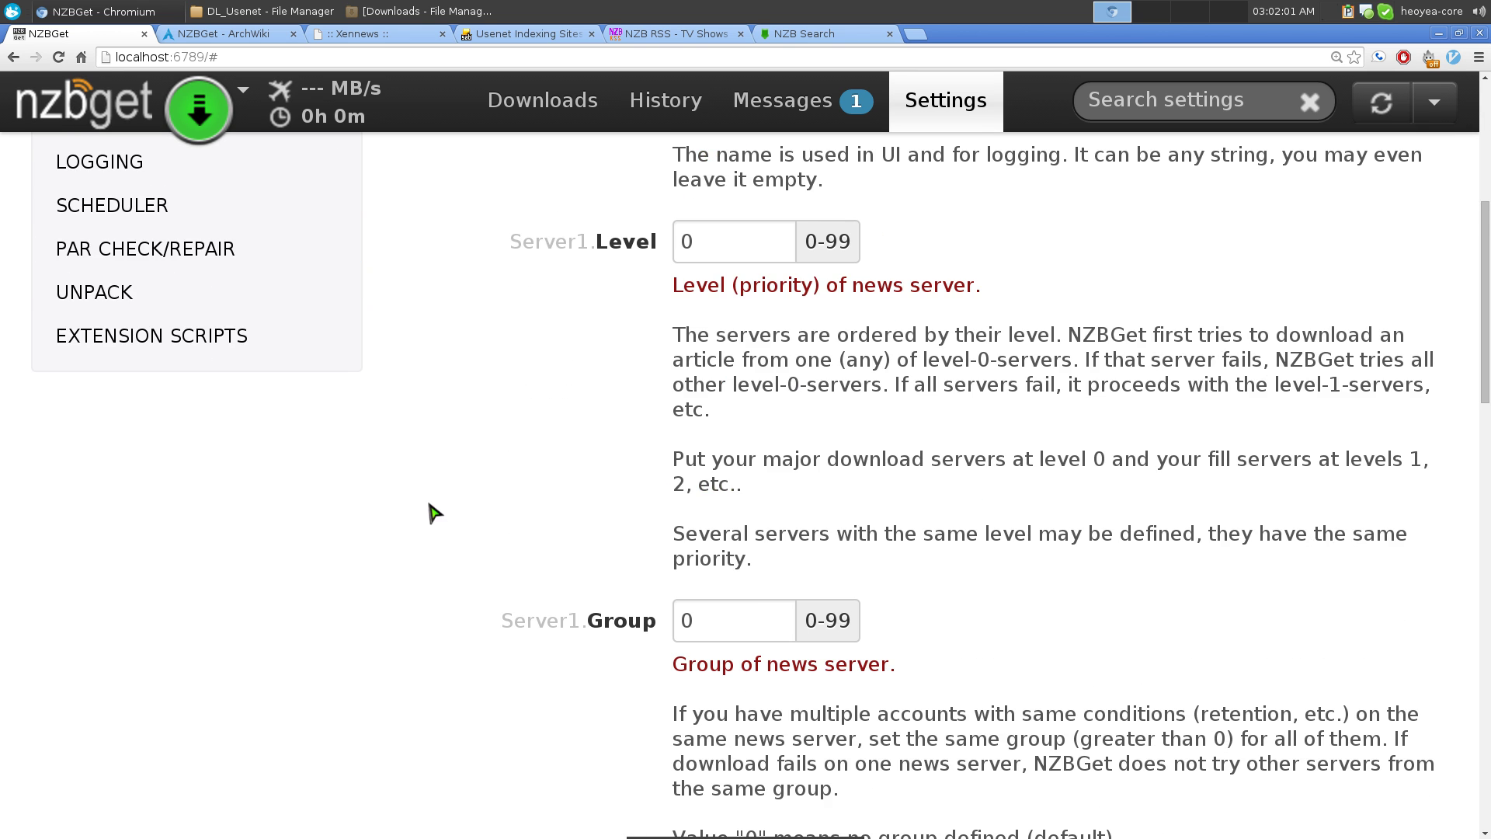
scroll(433, 511, "down", 5)
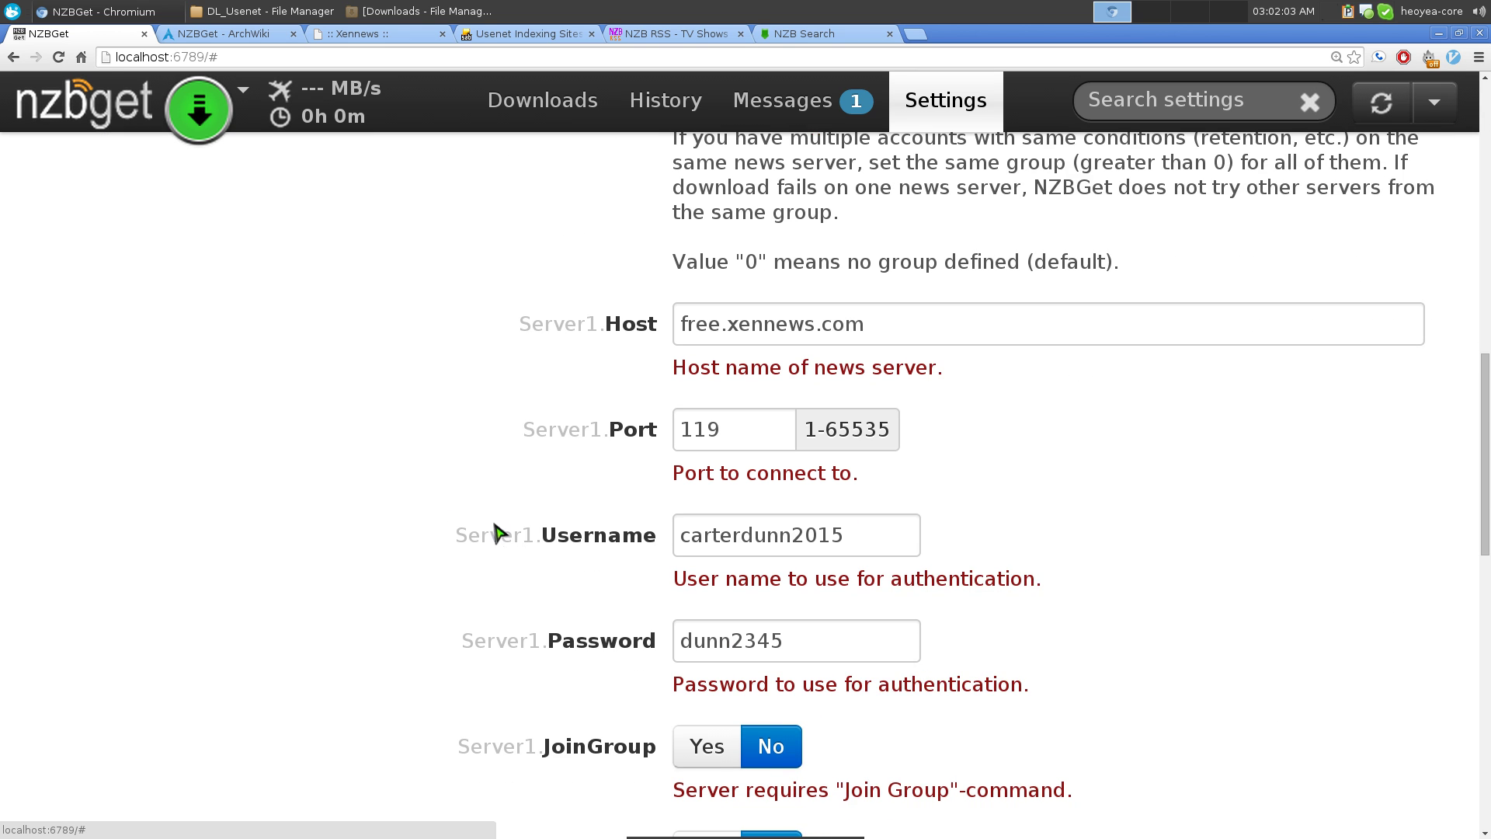
left_click_drag(882, 286, 656, 287)
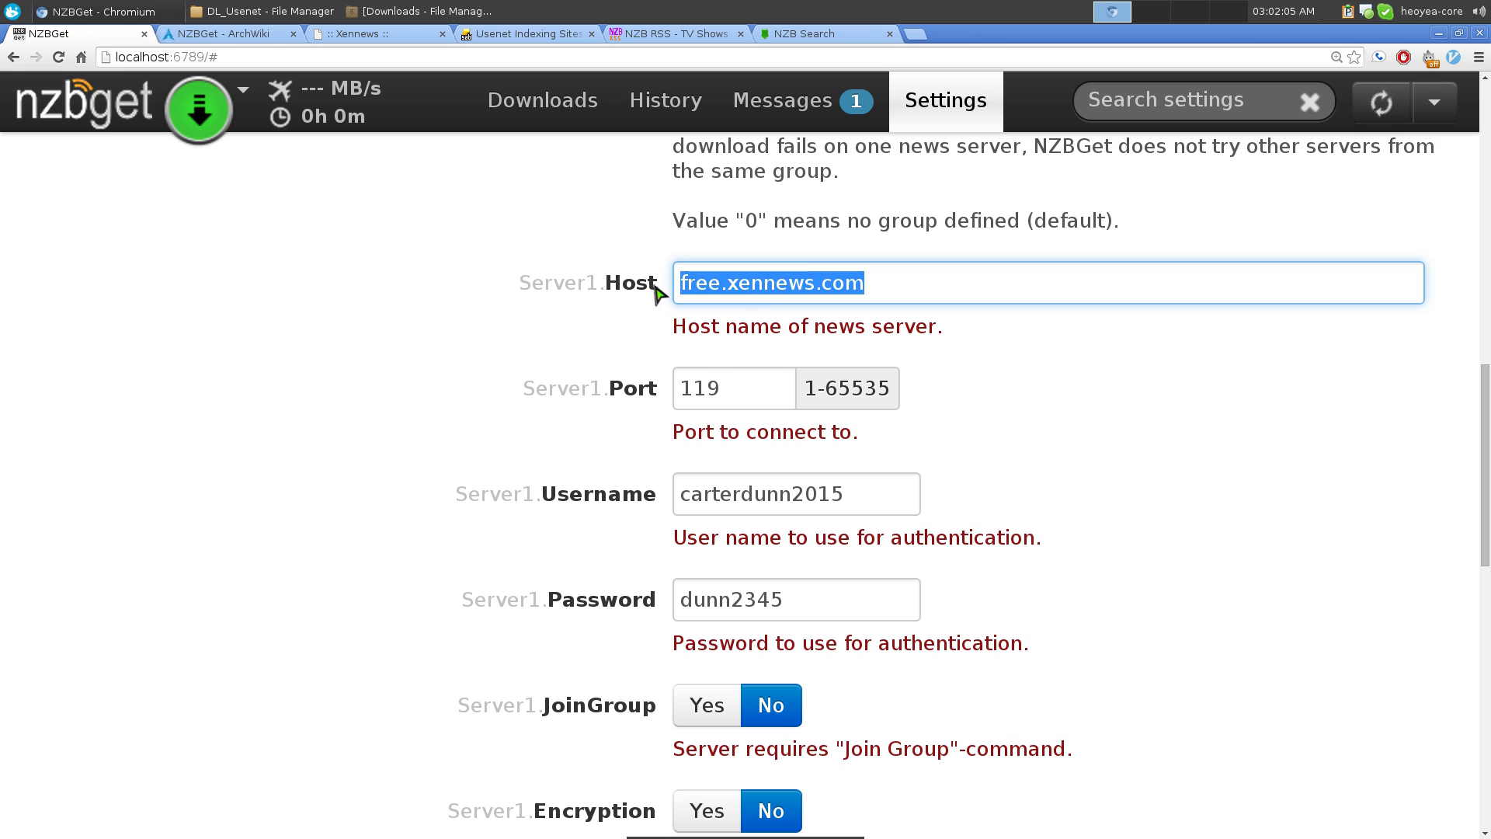
left_click(921, 281)
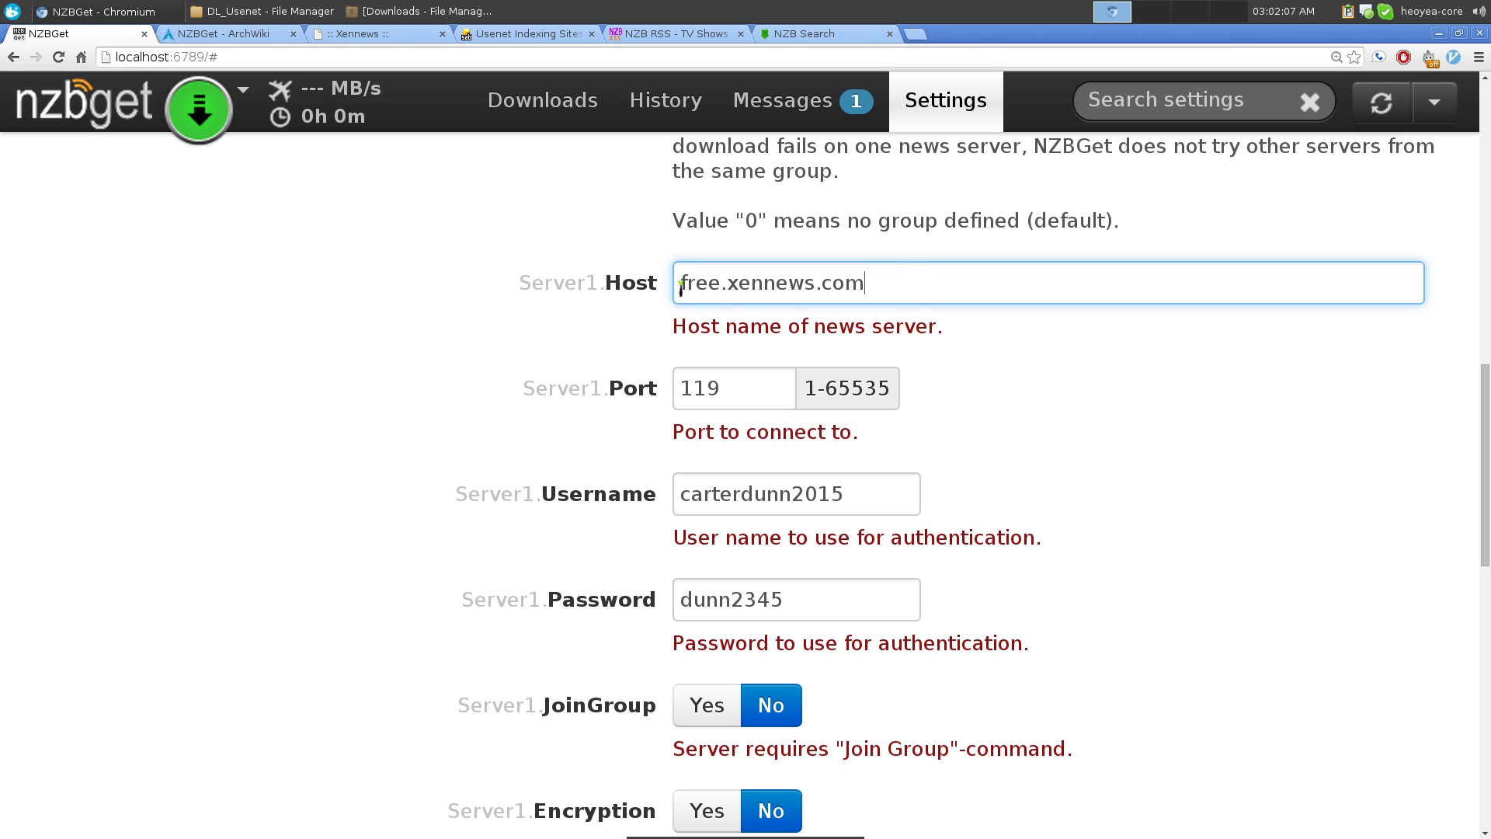
Examine Server1's port, username, password, JoinGroup and Encryption settings
scroll(469, 423, "down", 1)
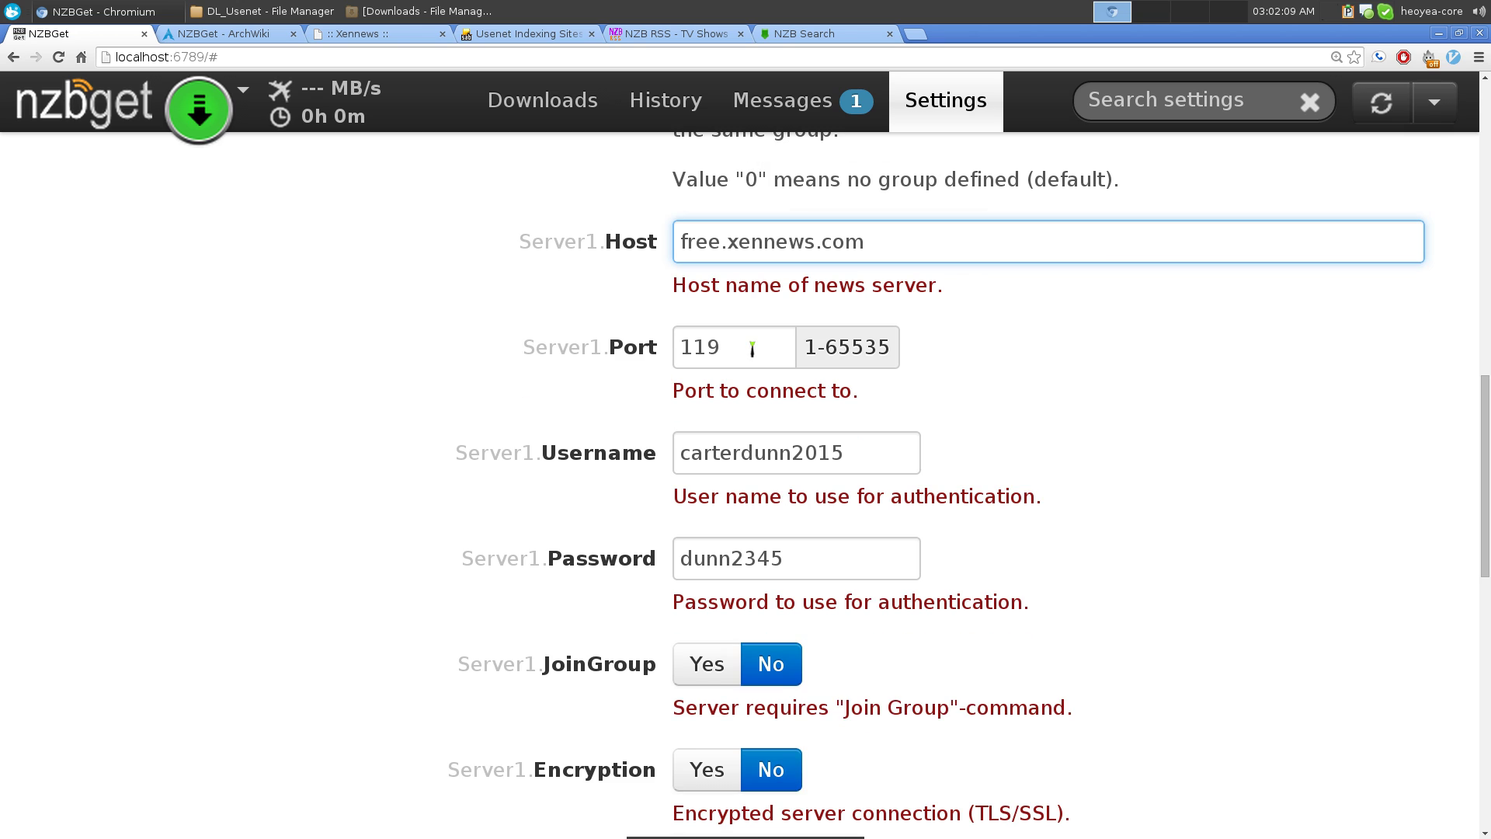
key("Tab")
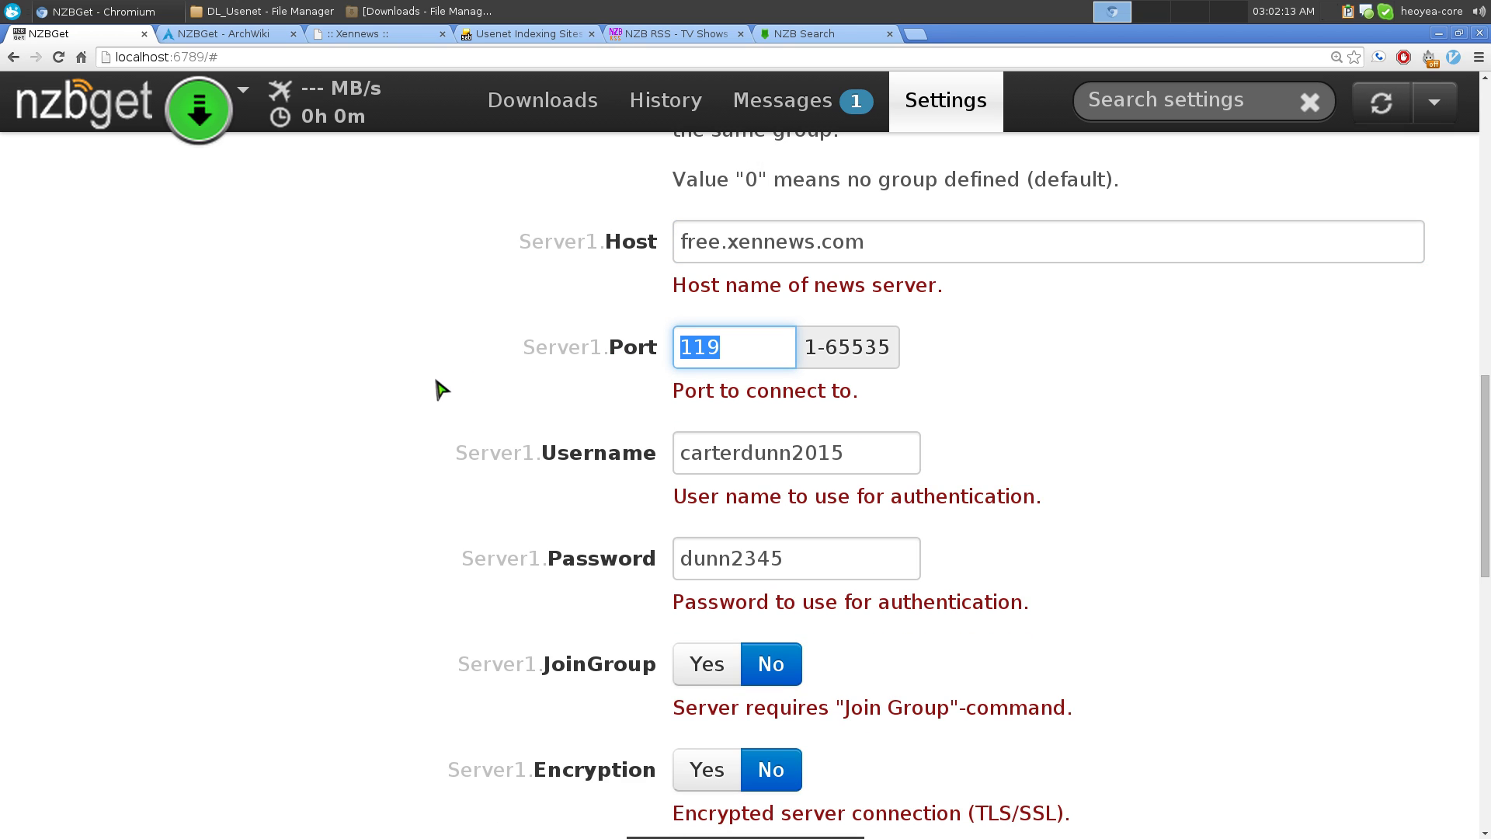
key("End")
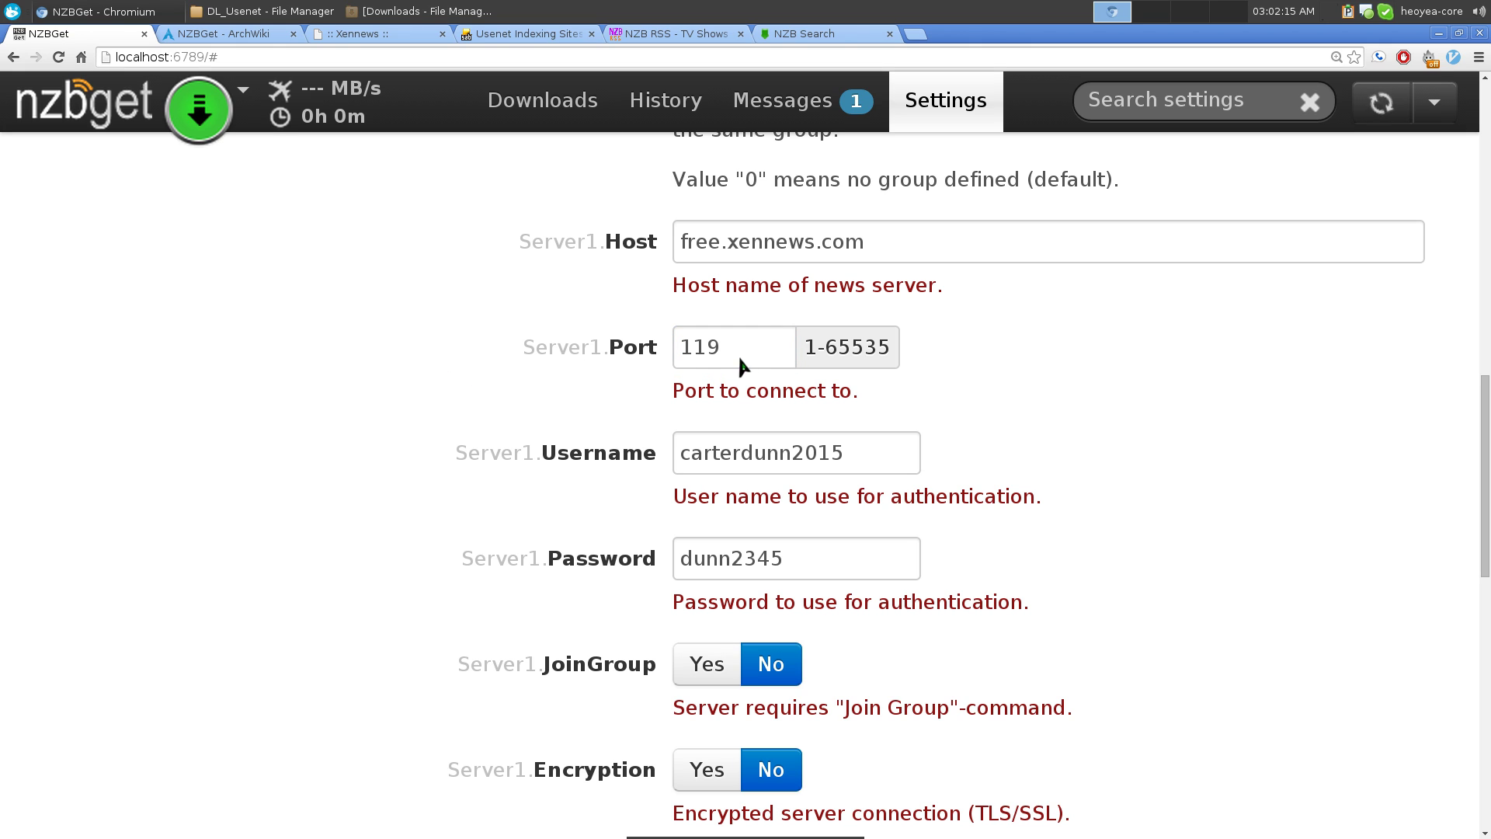
double_click(744, 349)
left_click(447, 391)
scroll(446, 390, "down", 1)
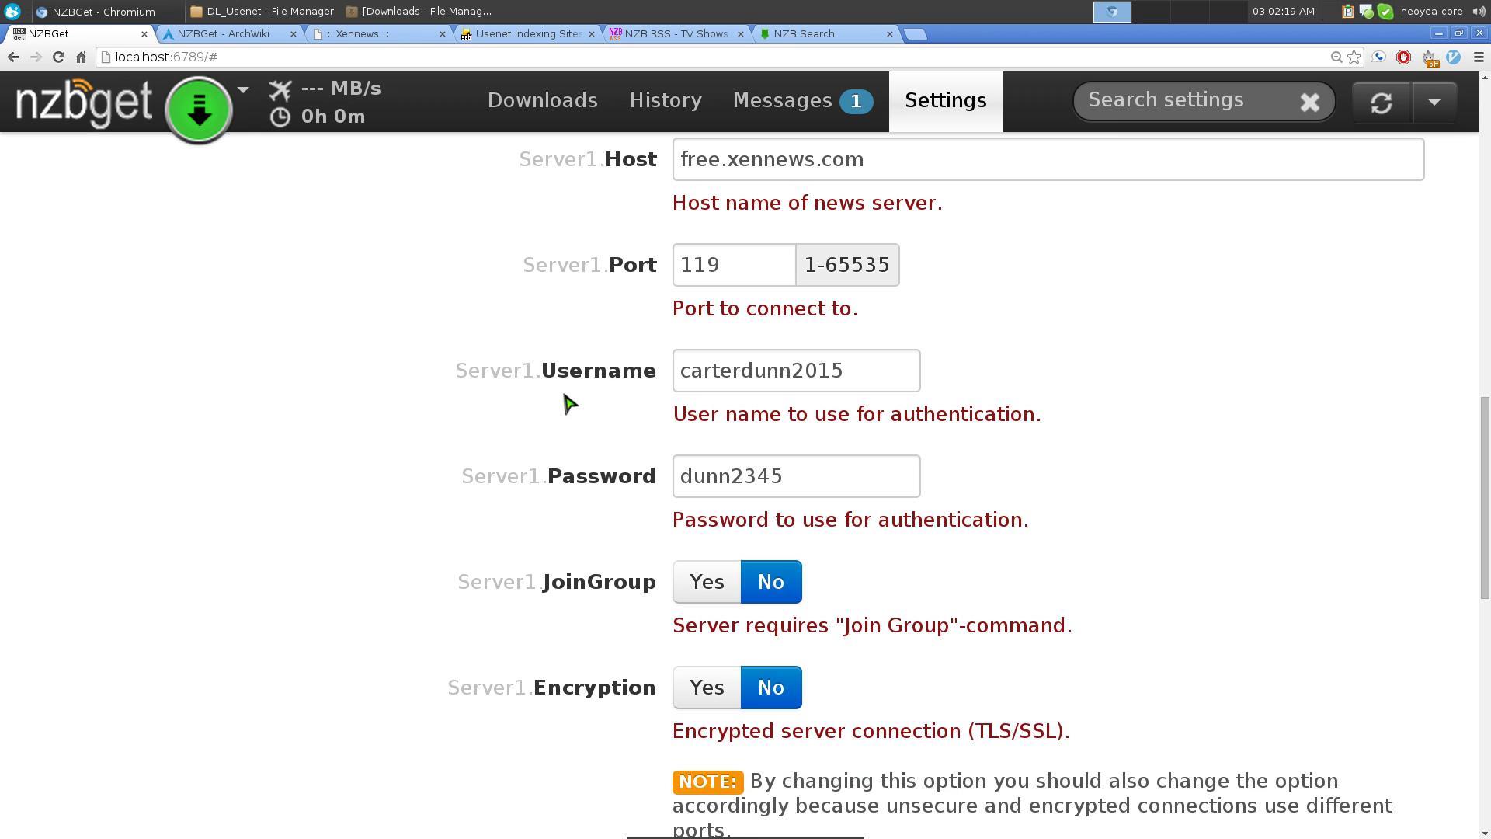
left_click_drag(863, 369, 623, 386)
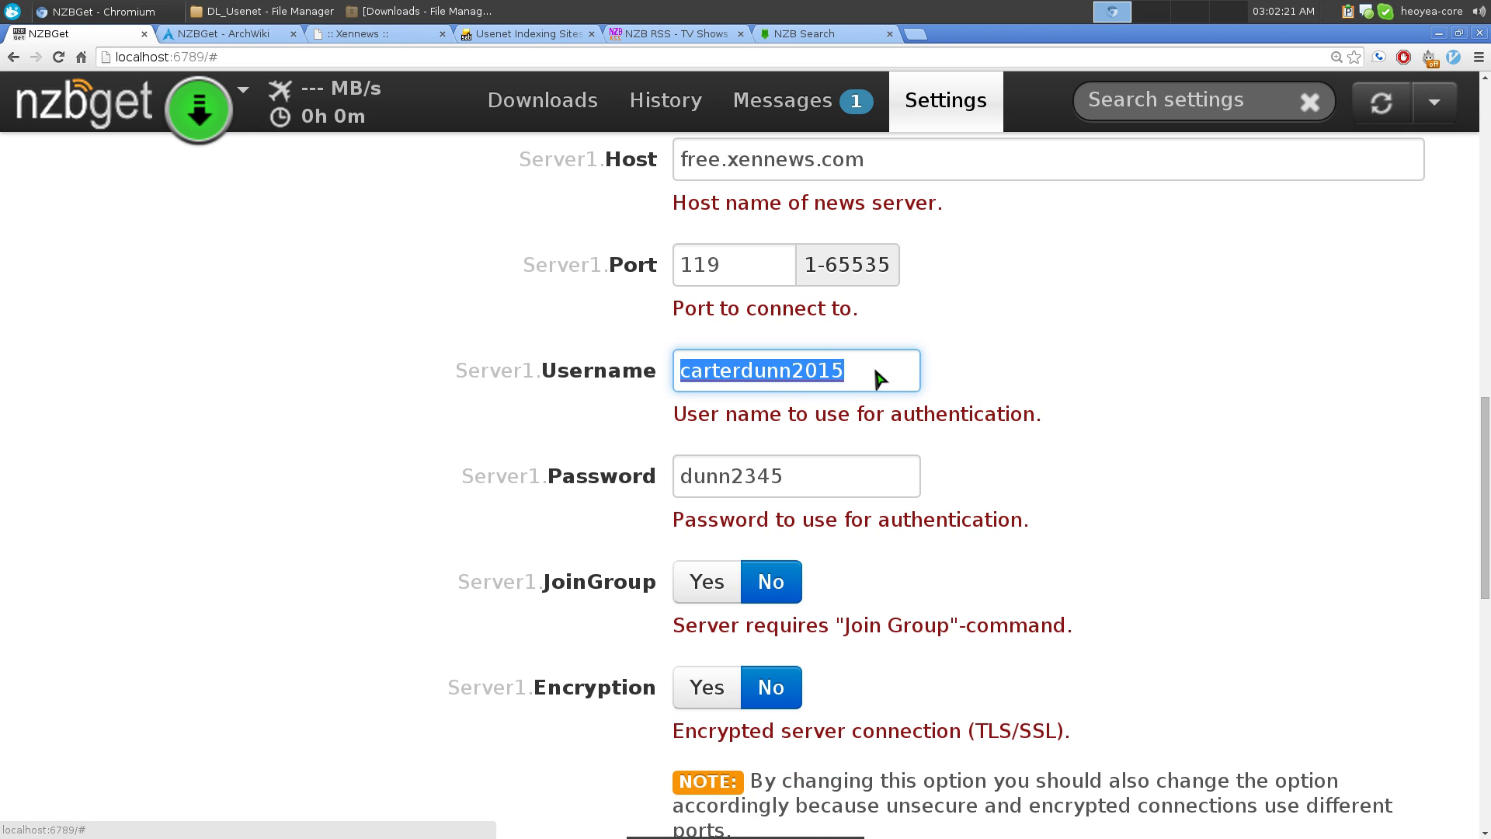
left_click(409, 380)
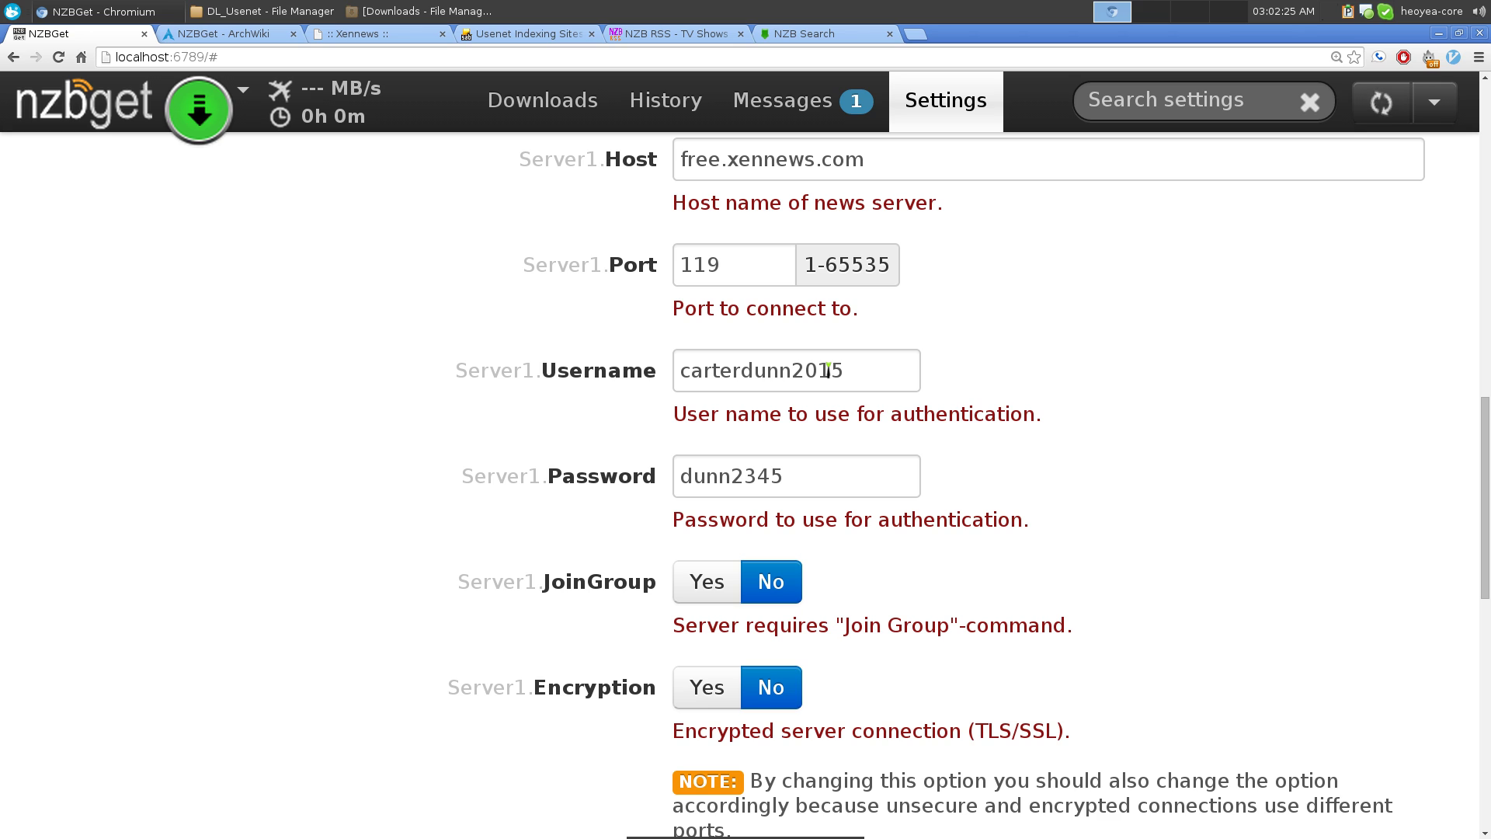
scroll(439, 474, "down", 1)
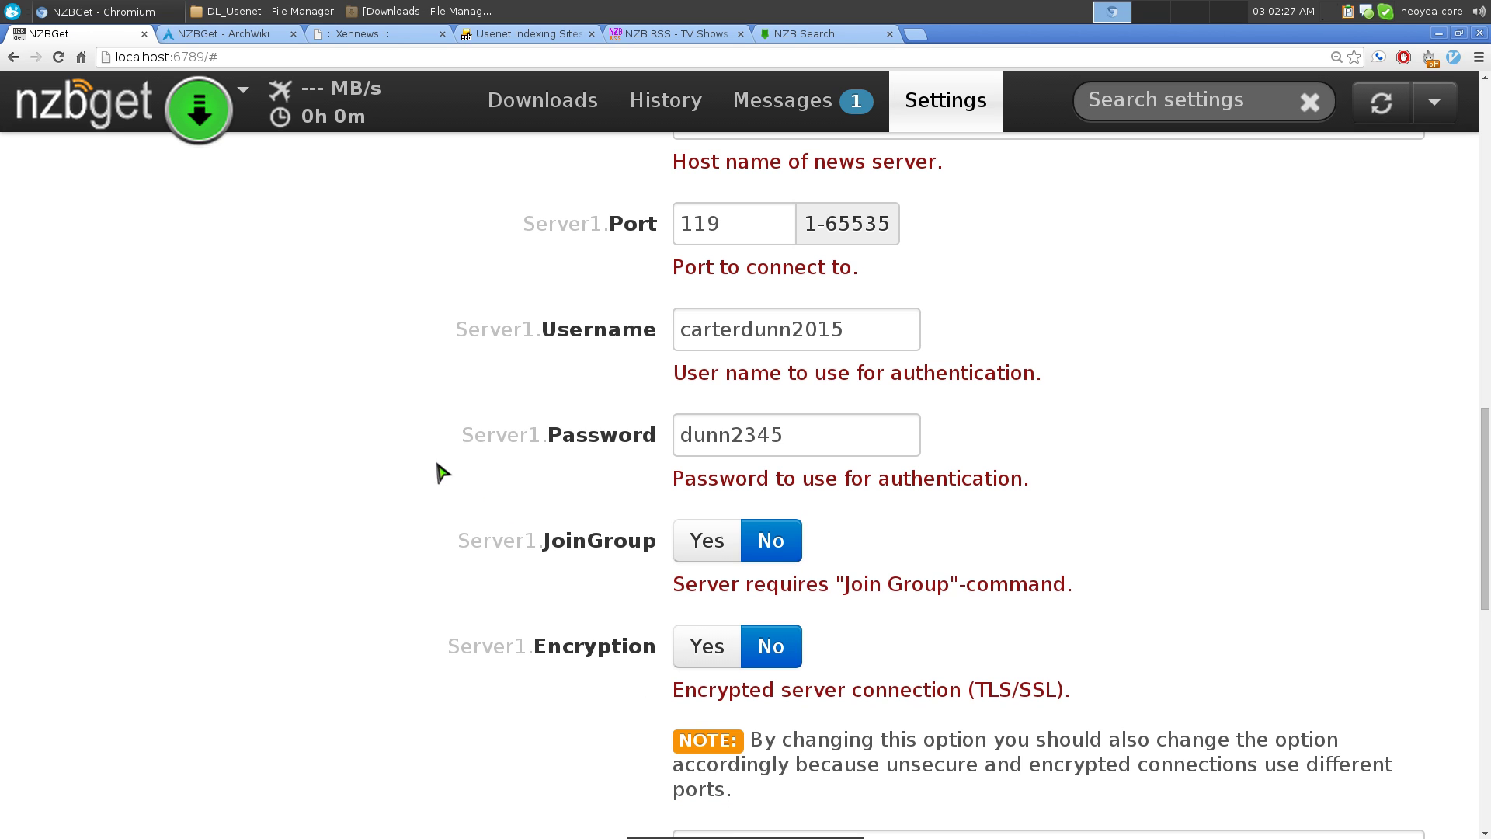
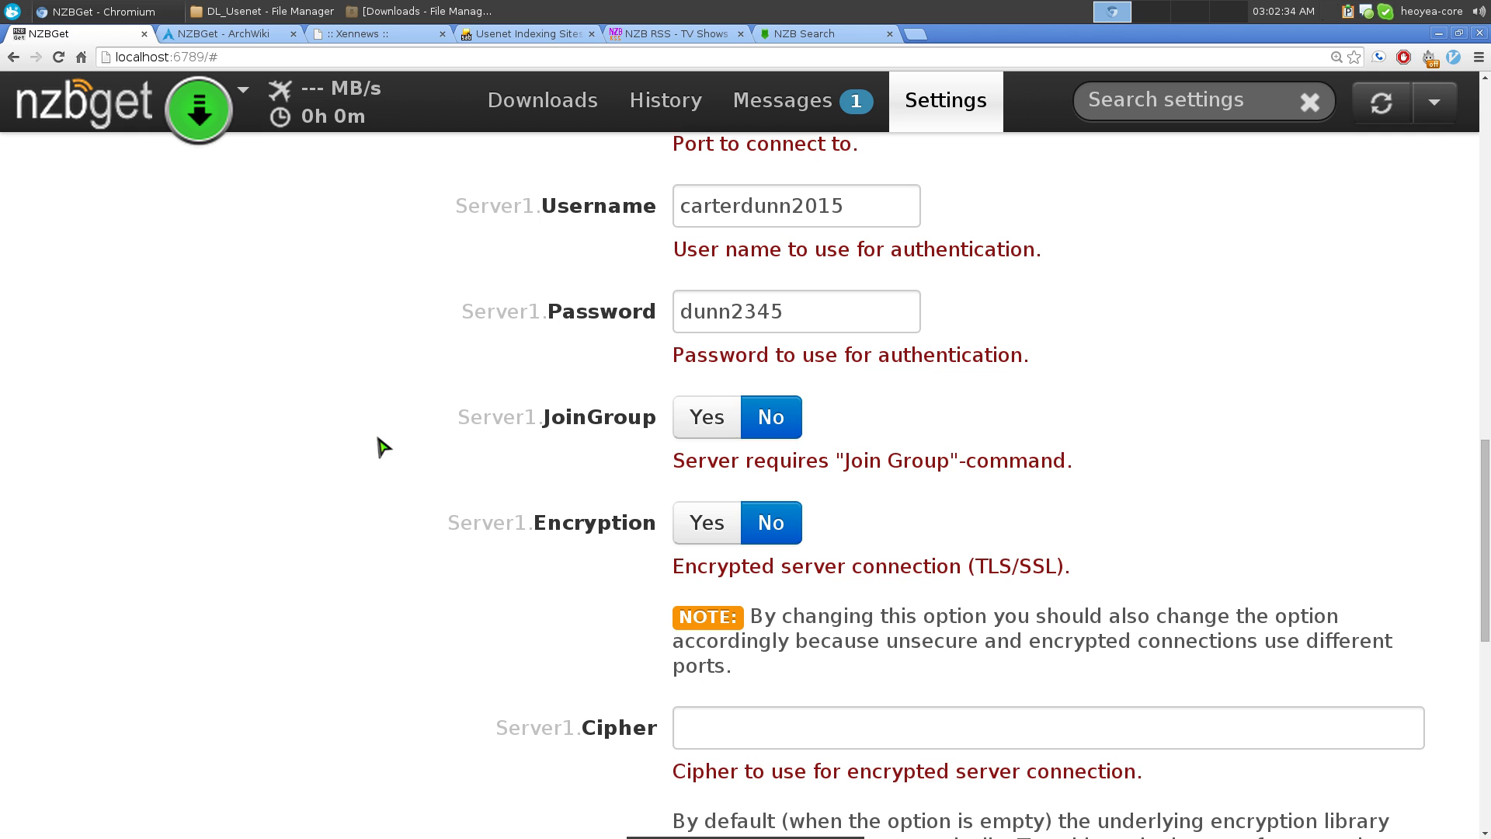
scroll(381, 446, "down", 2)
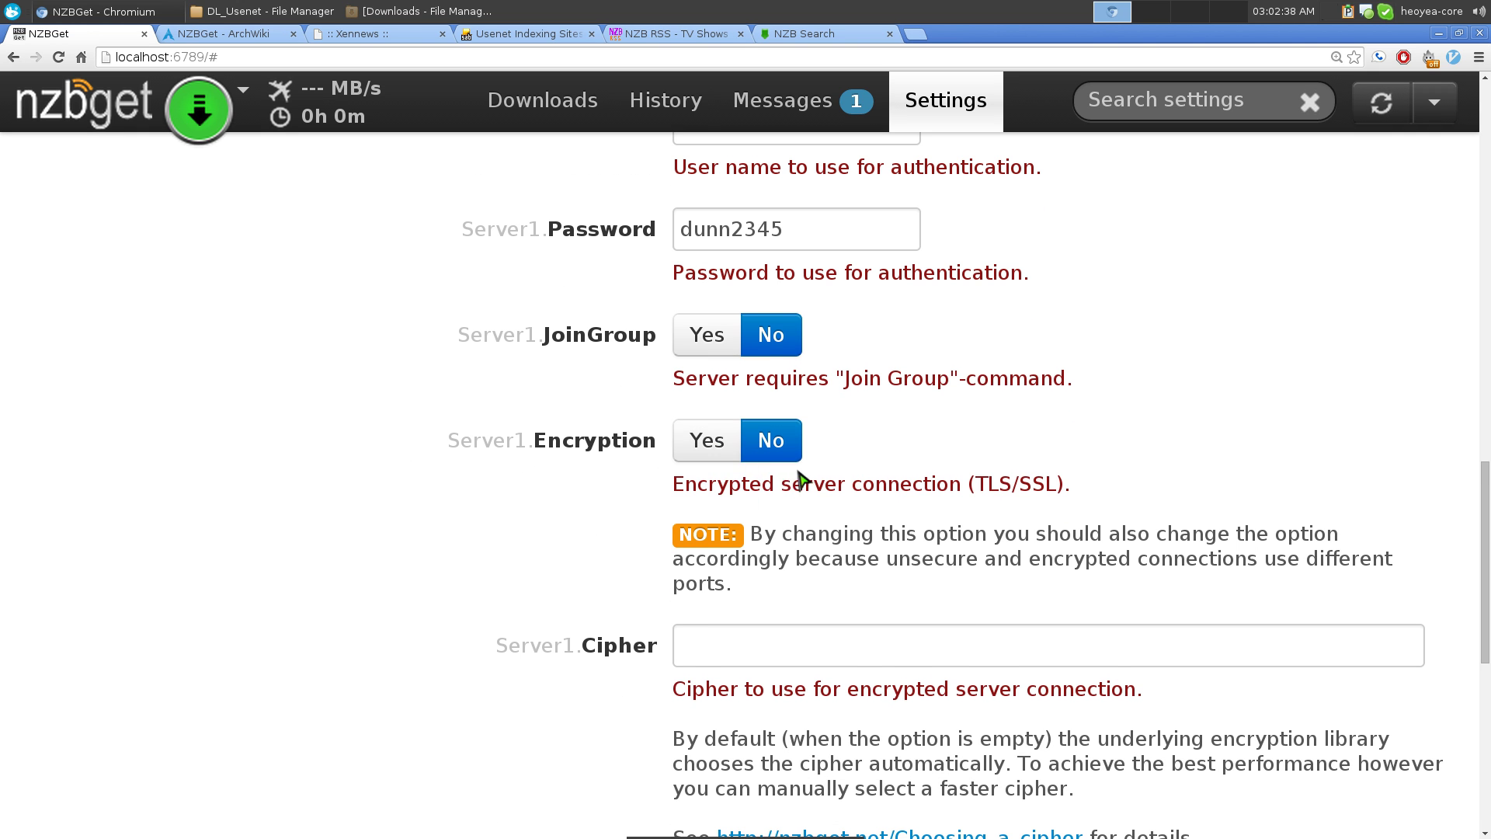
Compare Server1's port with the trial SSL port on the Xennews page, returning to the NZBGet settings
scroll(800, 481, "up", 5)
double_click(744, 433)
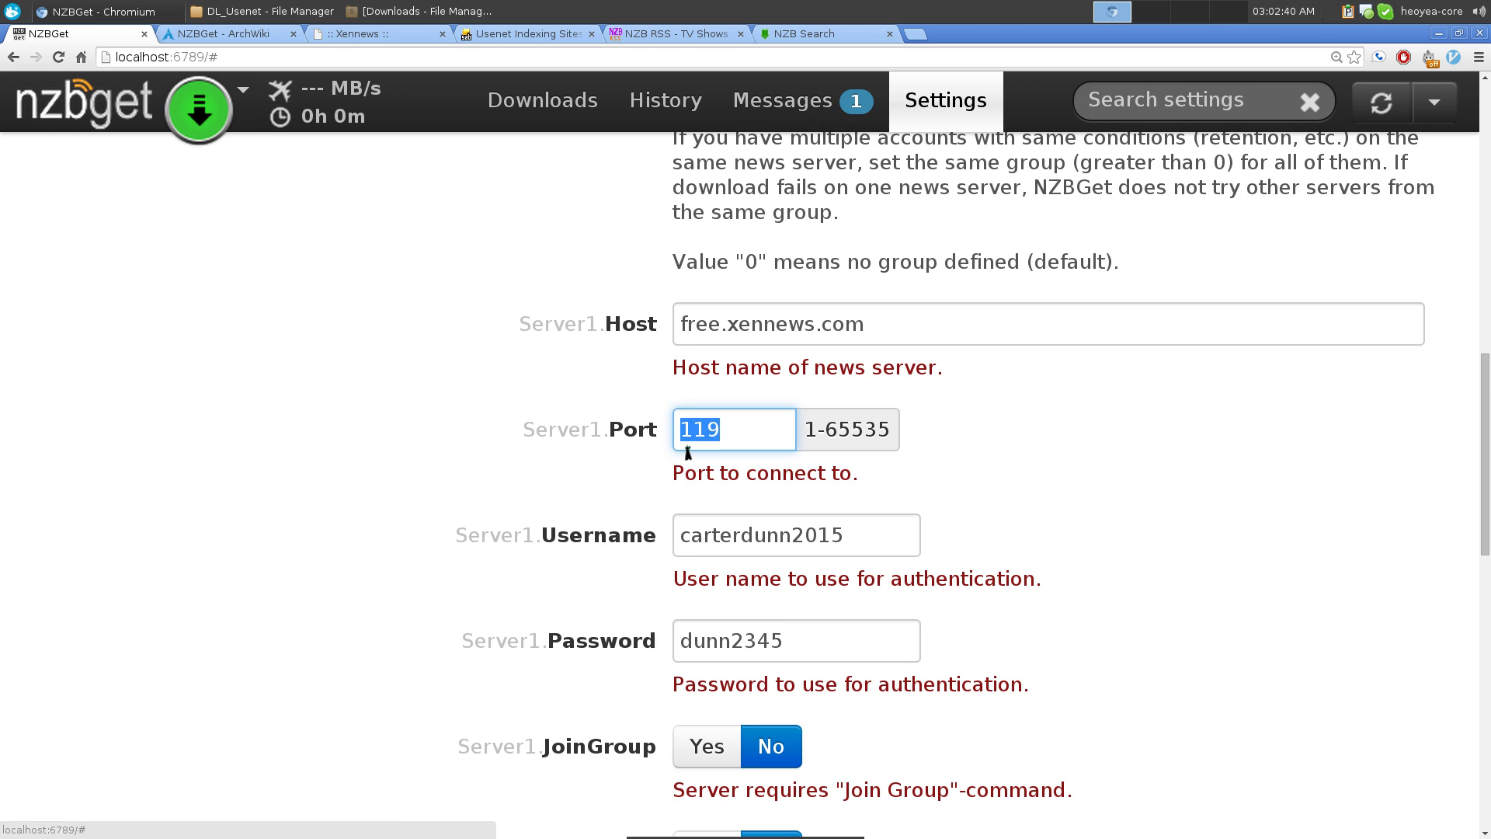
left_click(372, 34)
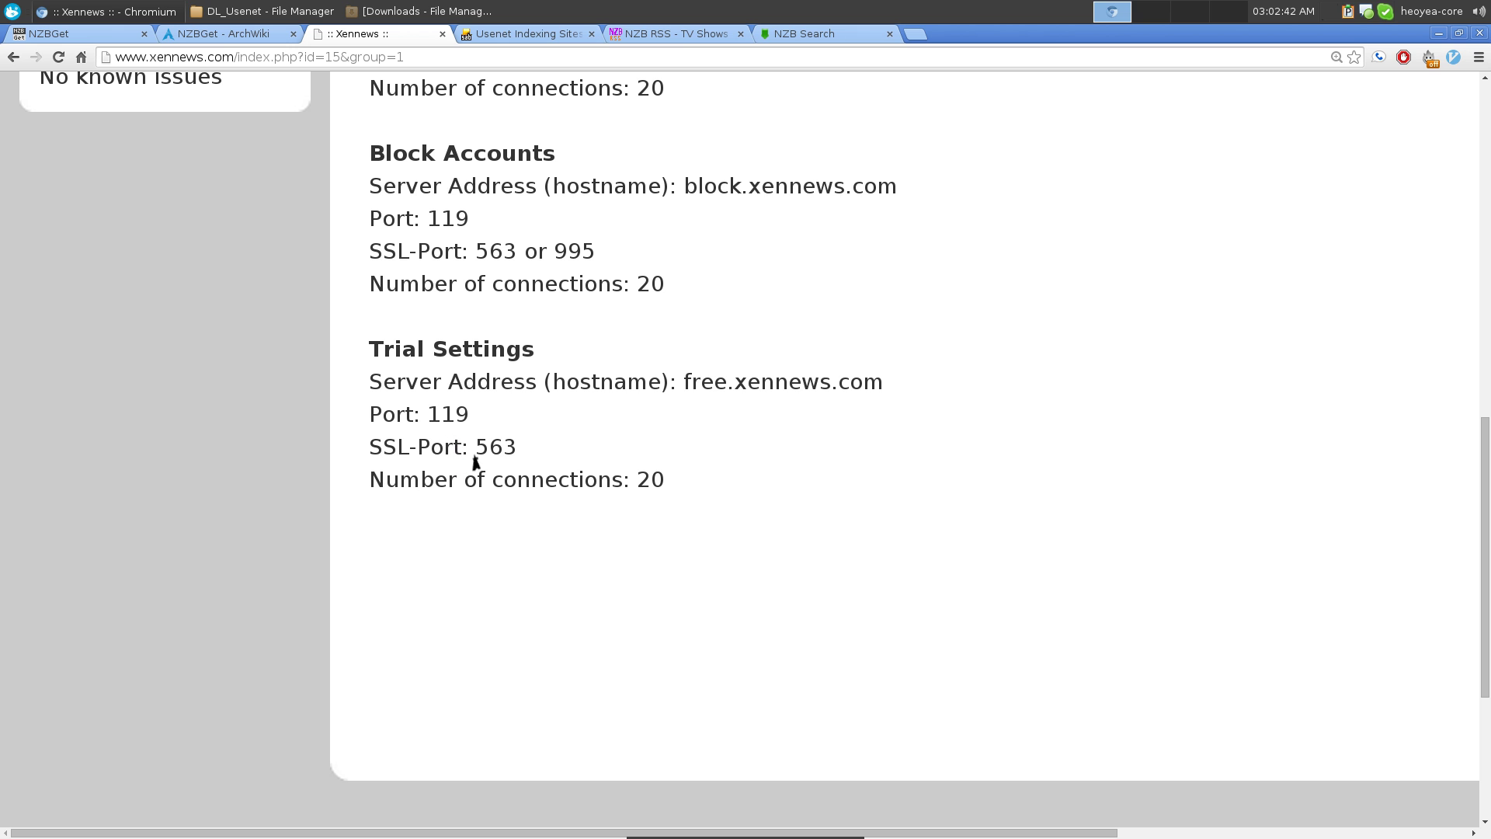
left_click_drag(476, 450, 518, 450)
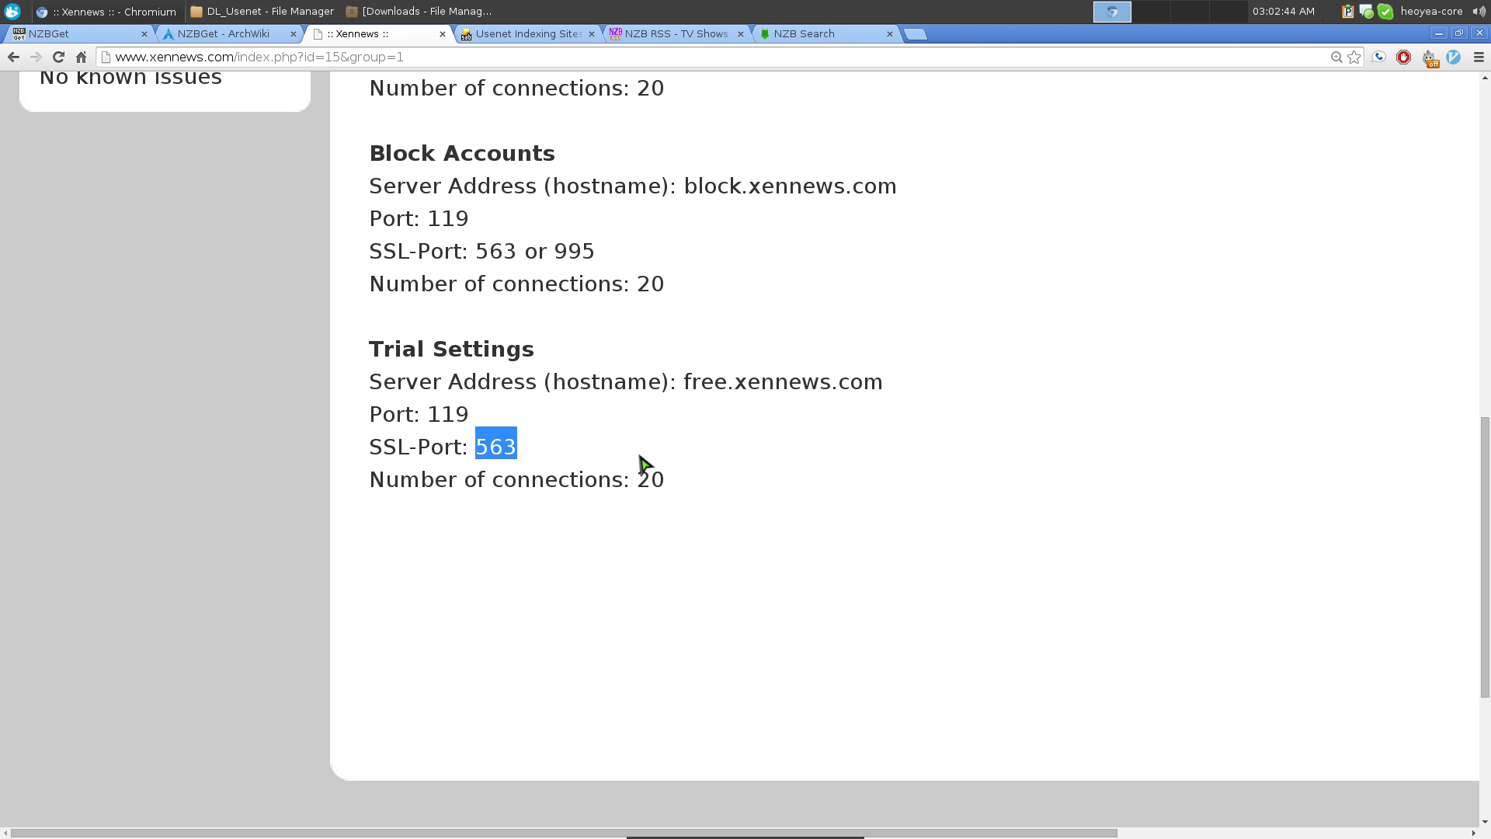
left_click(122, 36)
left_click(361, 464)
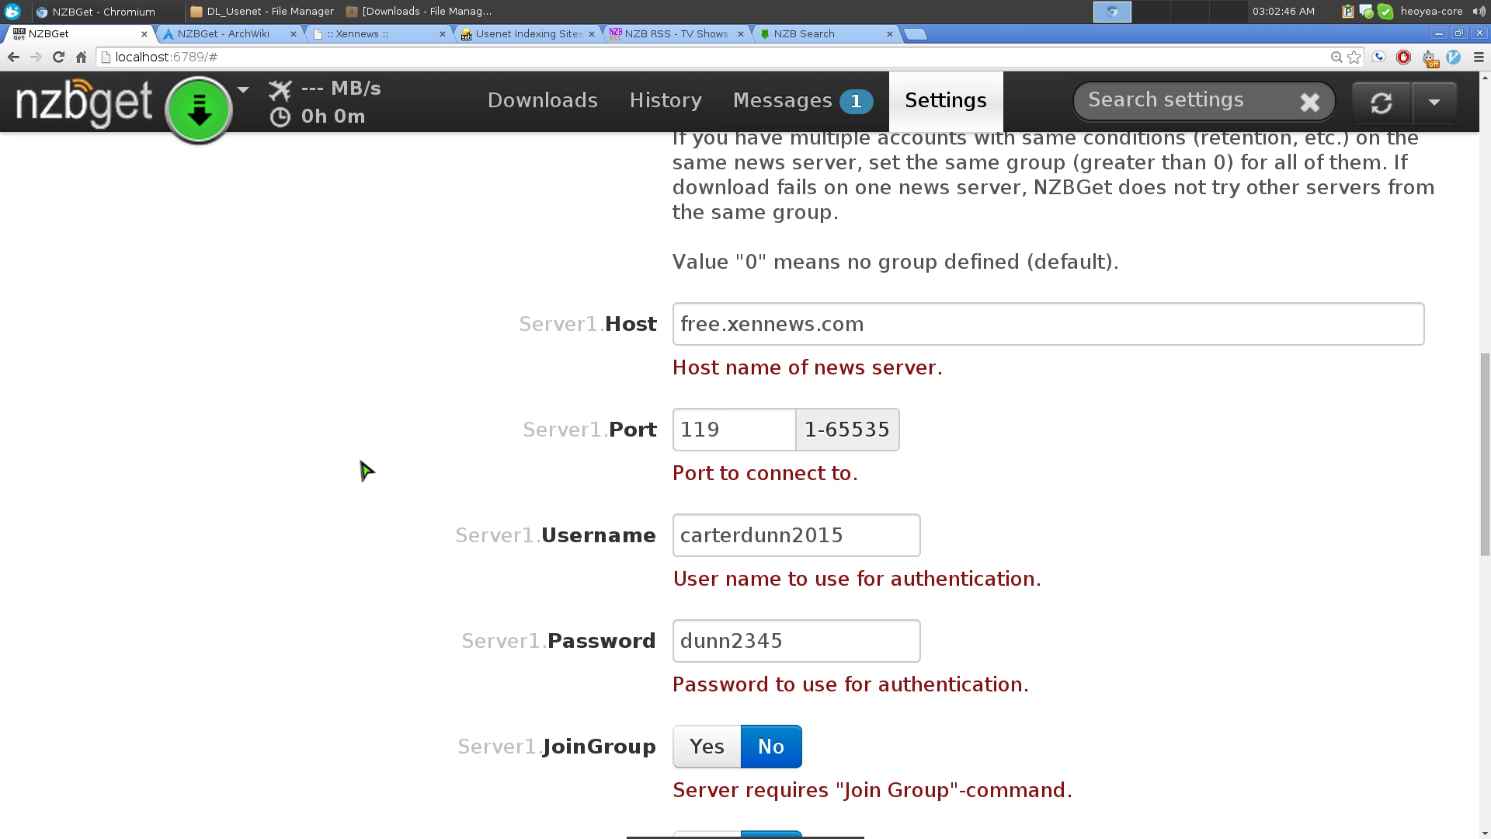
Review Server1's encryption and cipher options and its maximum number of simultaneous connections
scroll(369, 454, "down", 3)
scroll(373, 459, "down", 2)
scroll(482, 575, "down", 2)
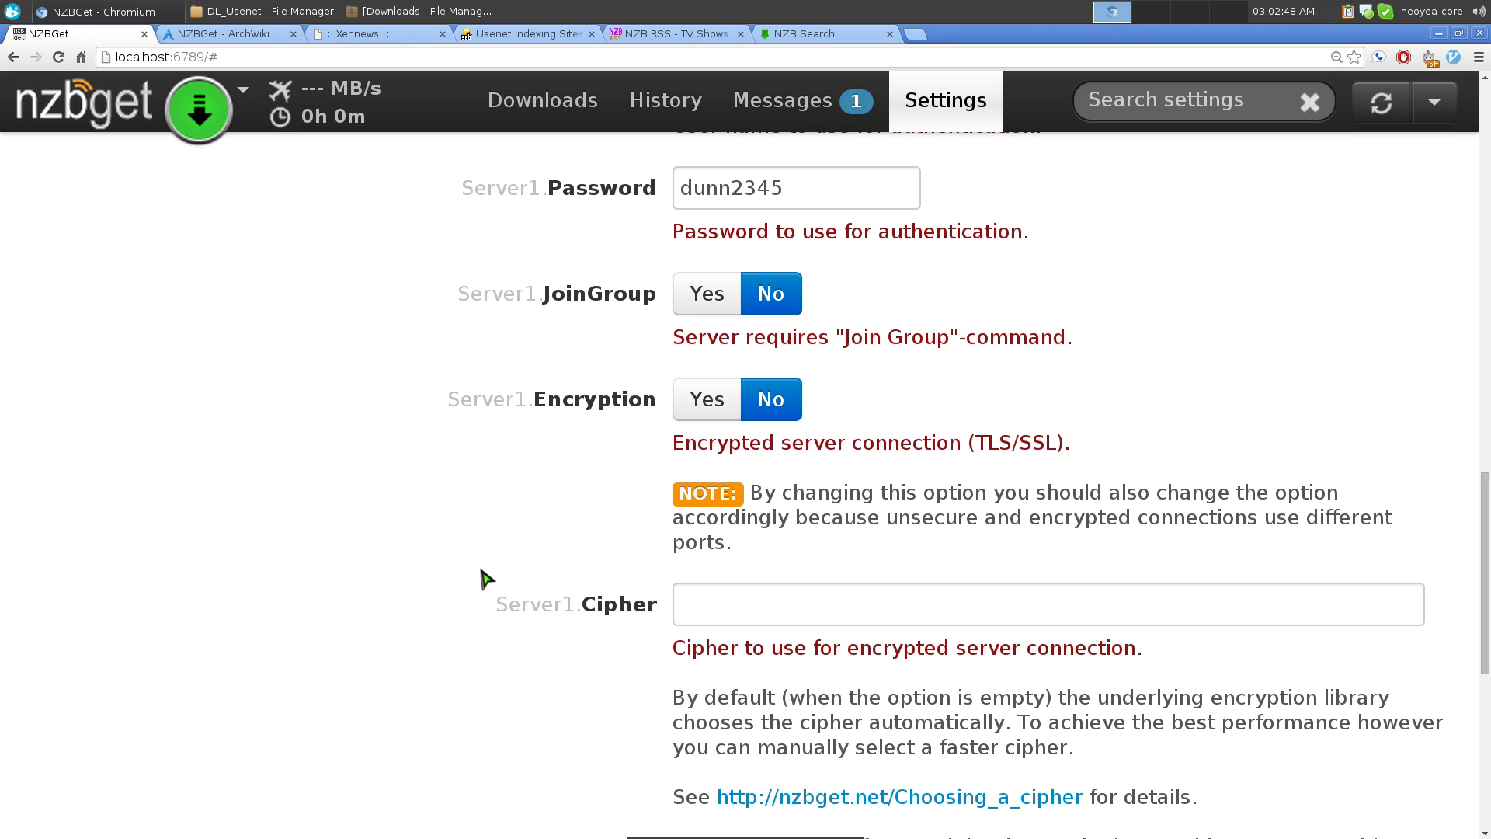
scroll(491, 566, "down", 6)
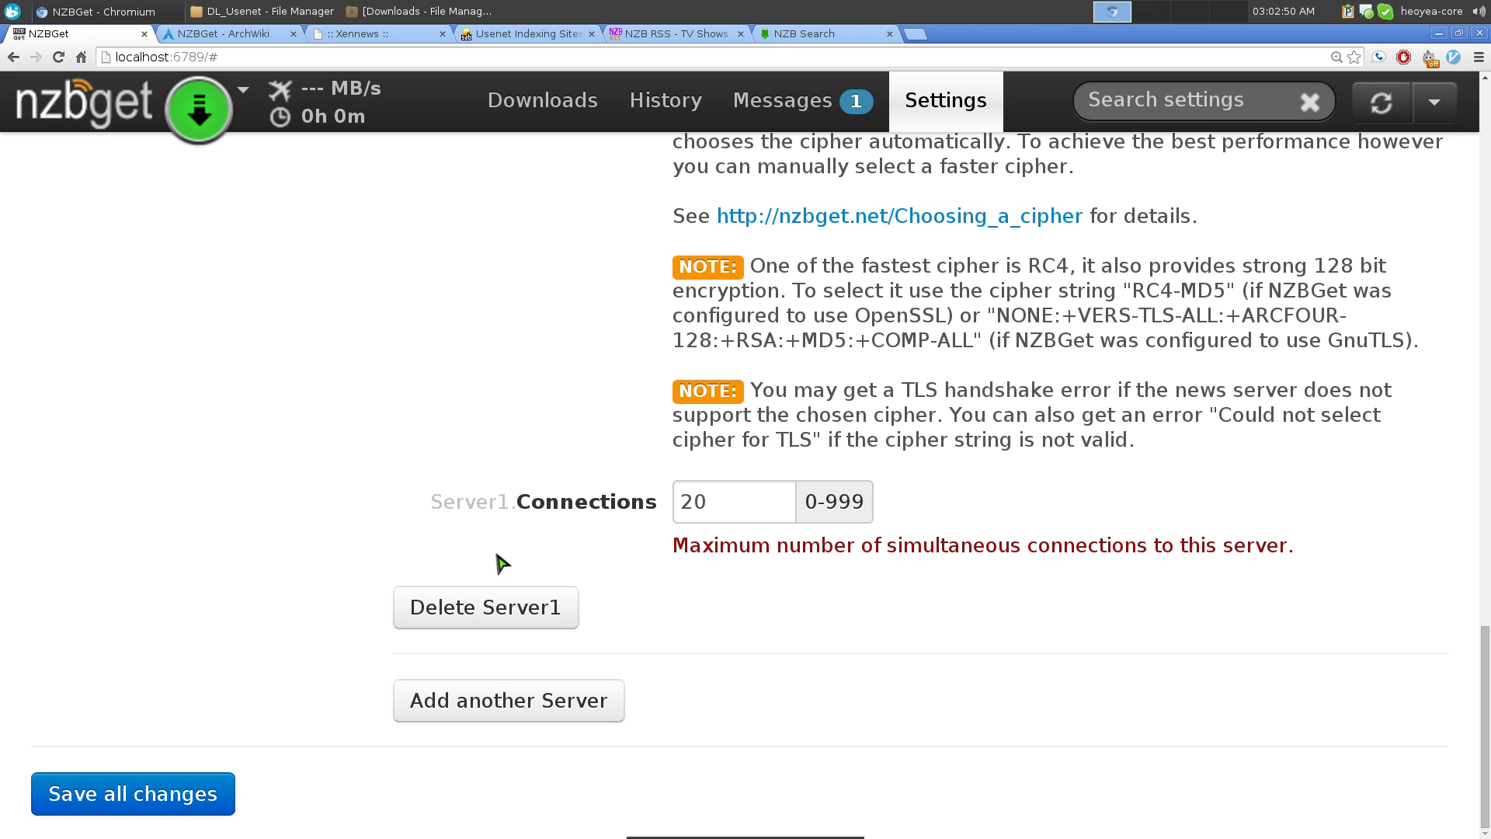
double_click(745, 510)
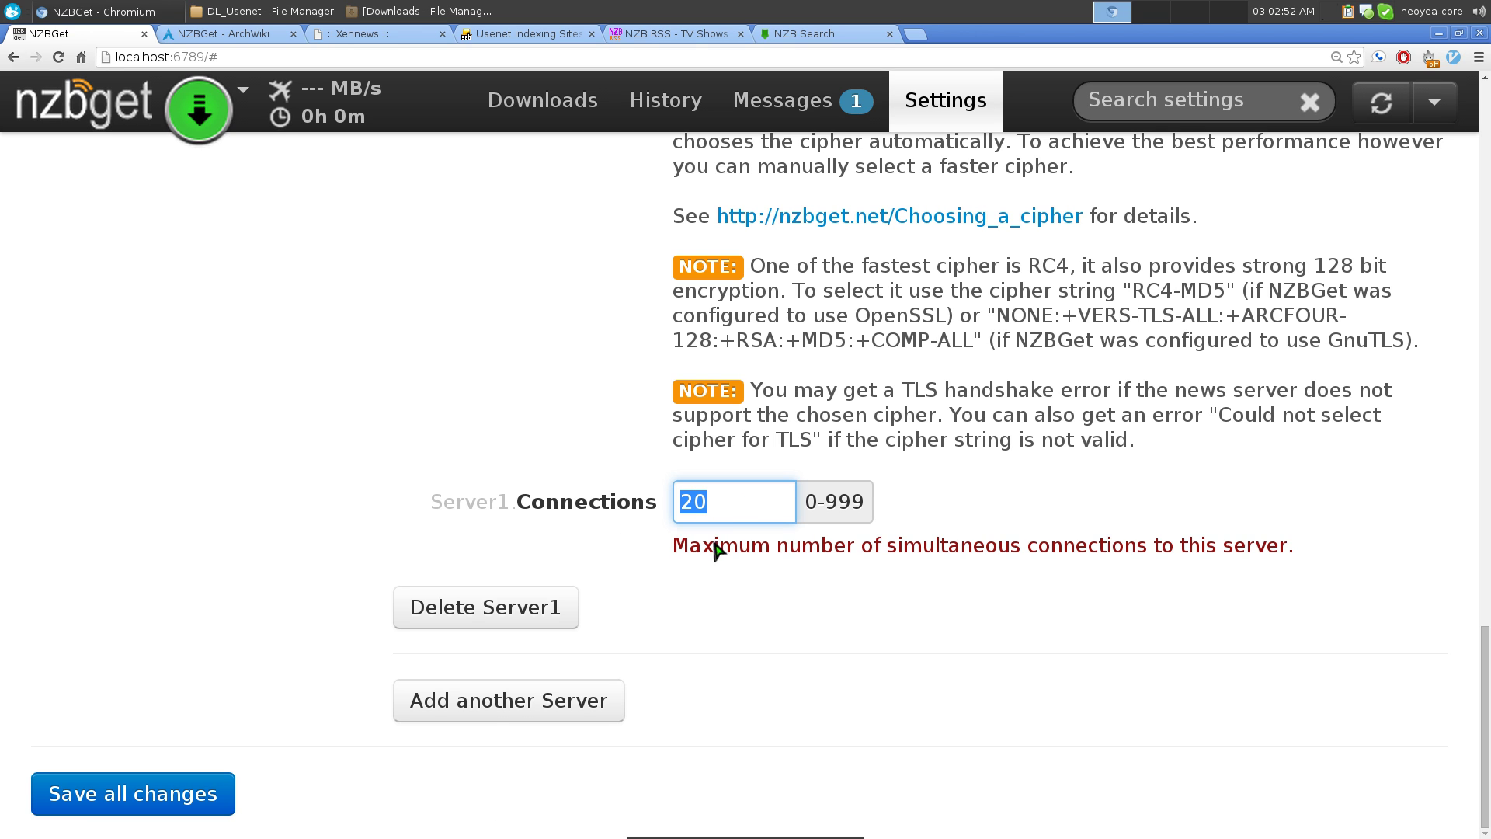
left_click_drag(702, 551, 941, 553)
left_click_drag(1062, 552, 1289, 549)
left_click(1318, 541)
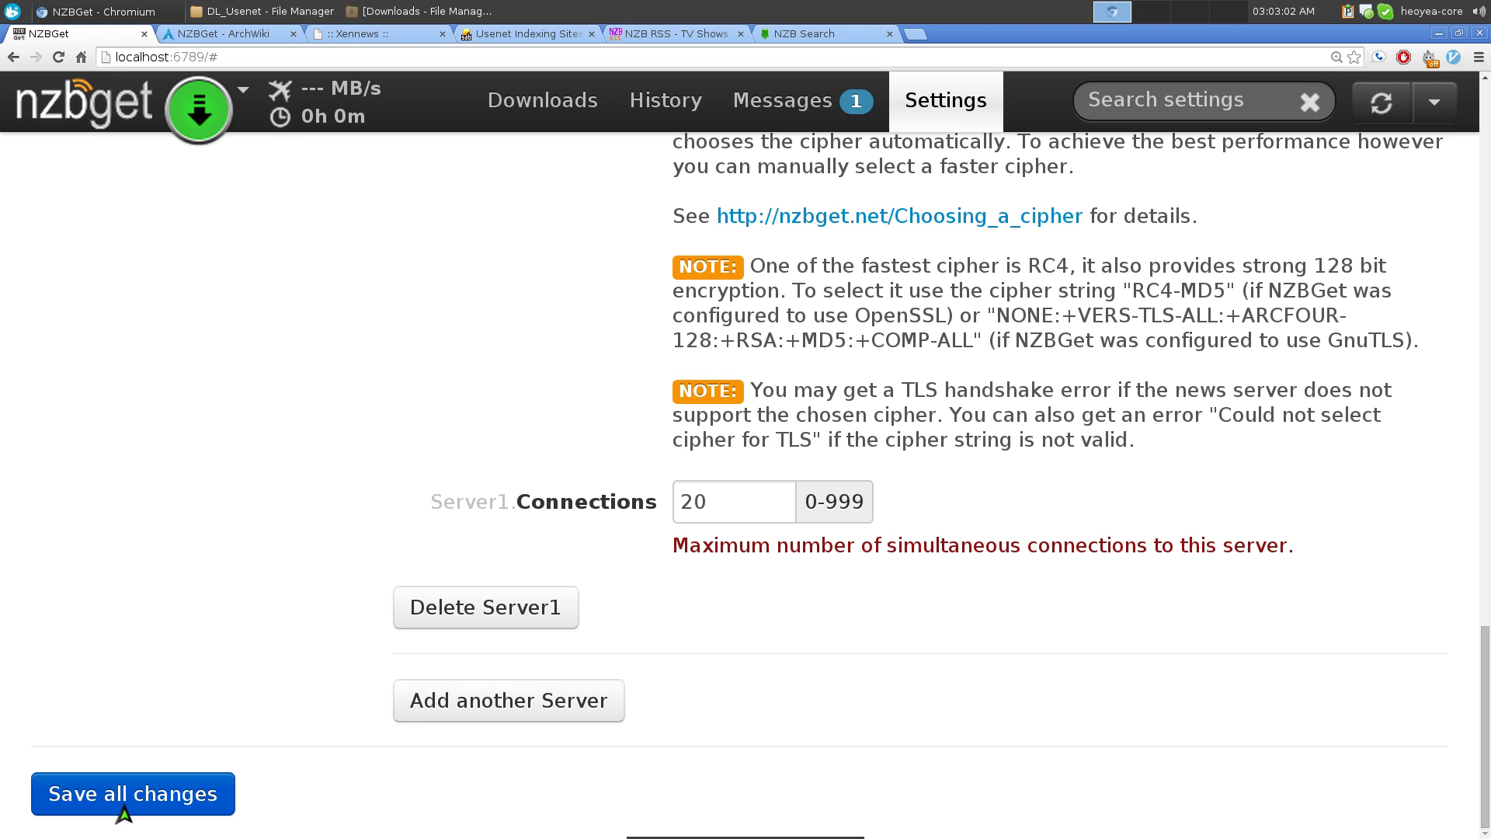
Open the Security section of the settings and examine the ControlIP and ControlPort options
left_click_drag(1485, 680, 1467, 128)
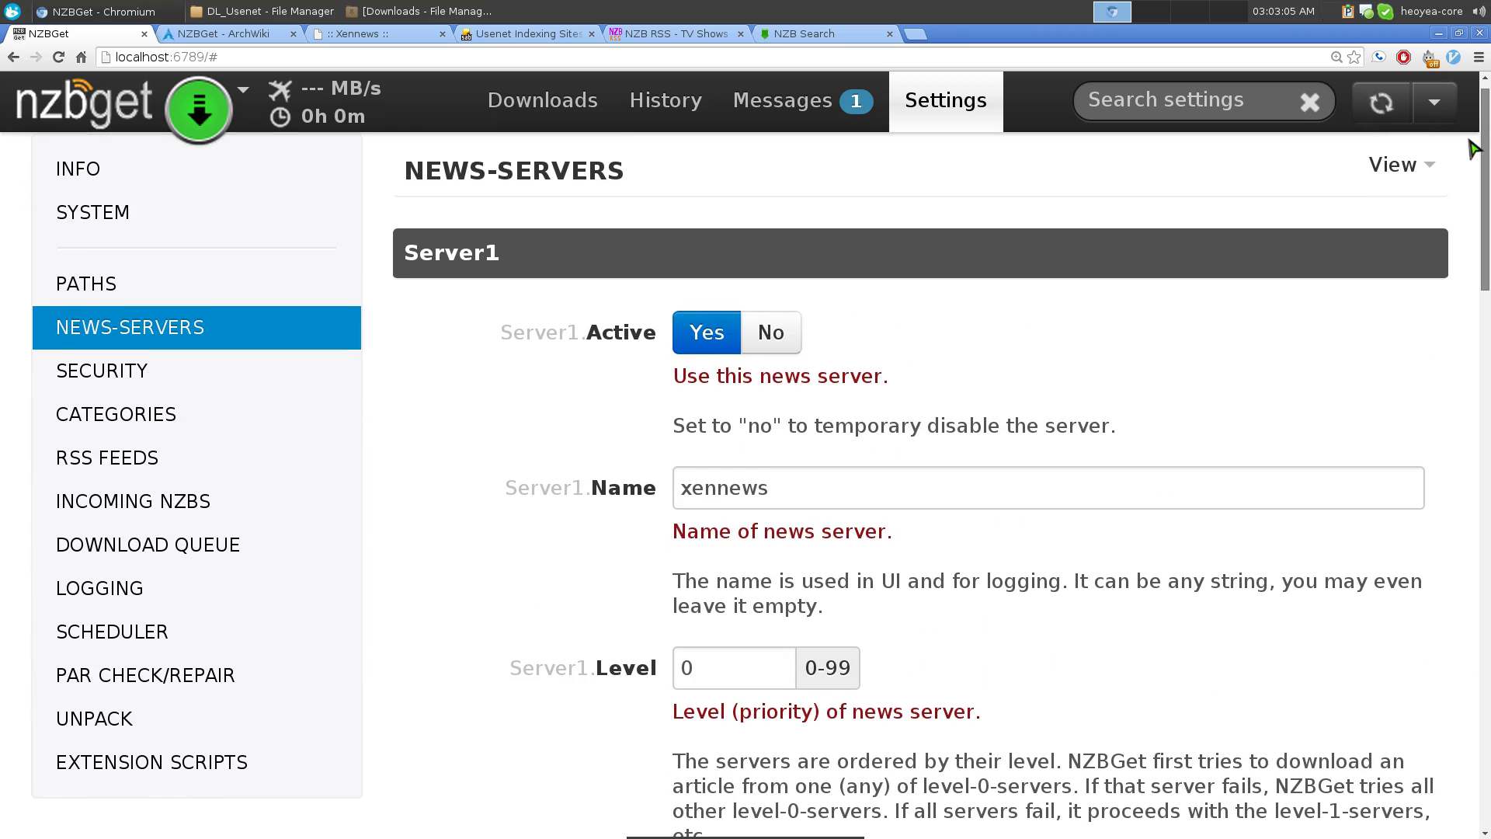
left_click(112, 390)
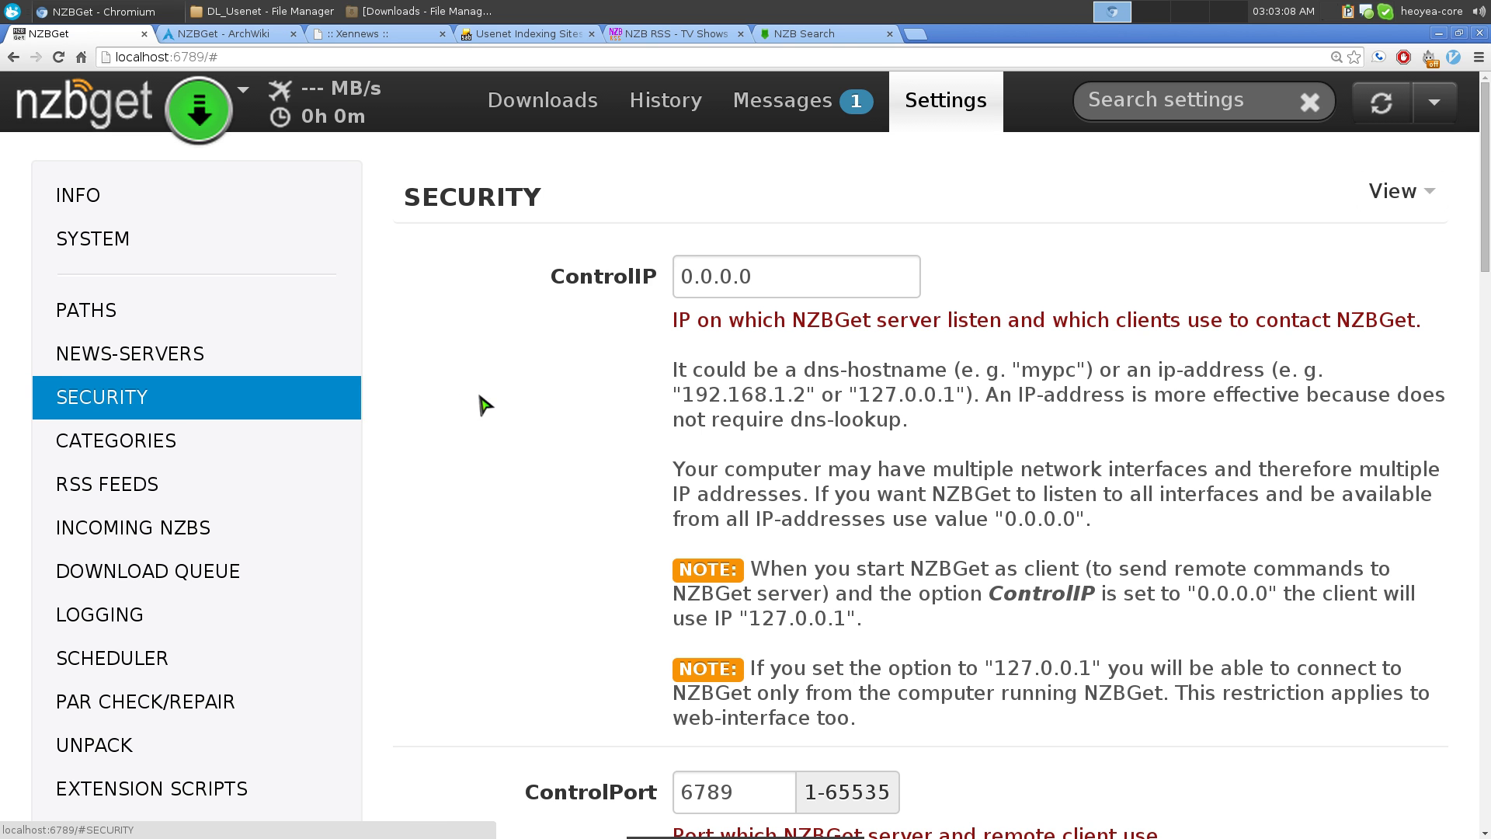
scroll(1124, 335, "down", 3)
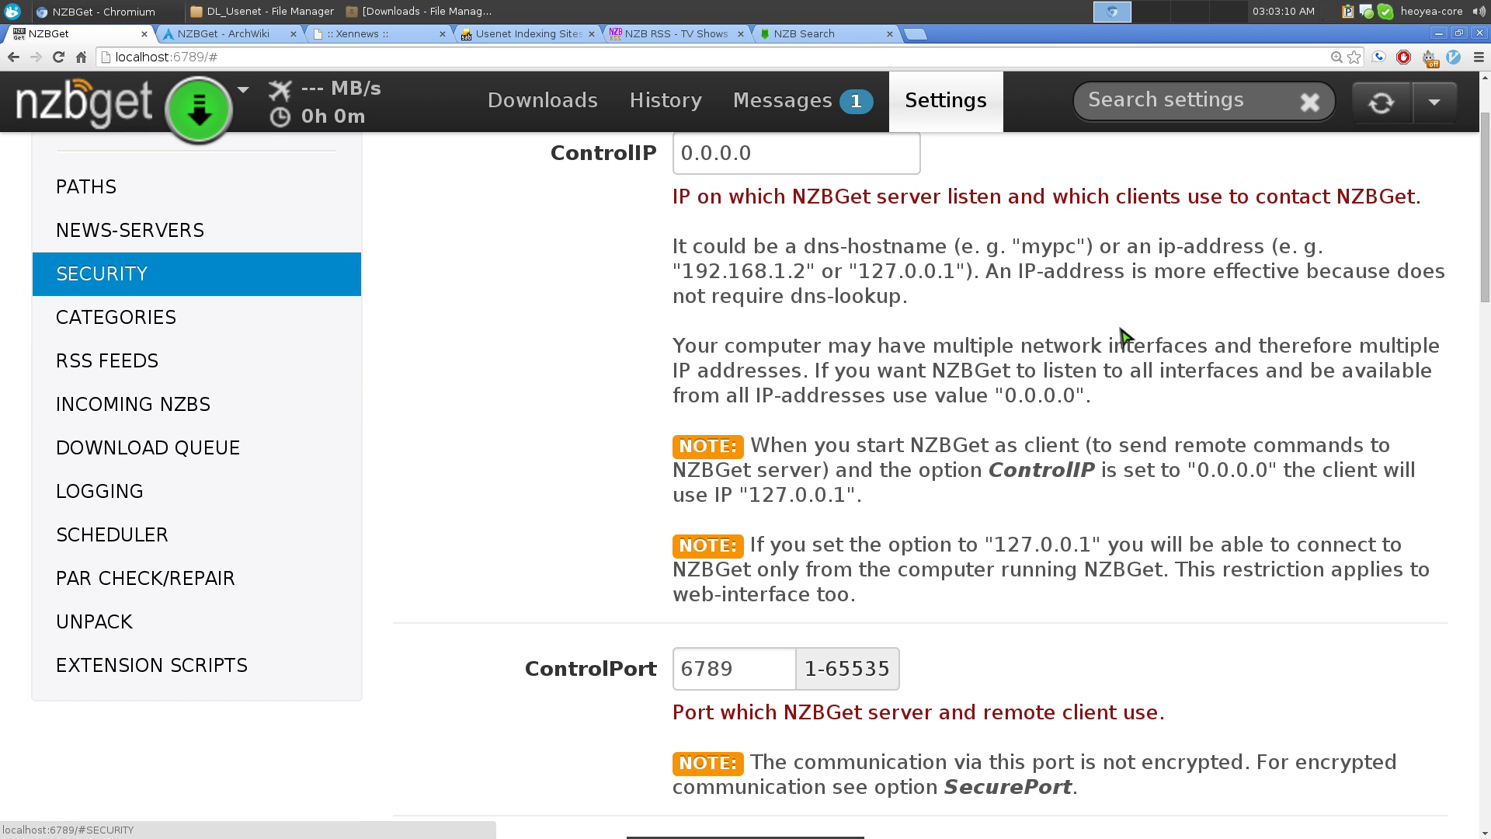
scroll(1122, 336, "up", 3)
scroll(1125, 336, "down", 9)
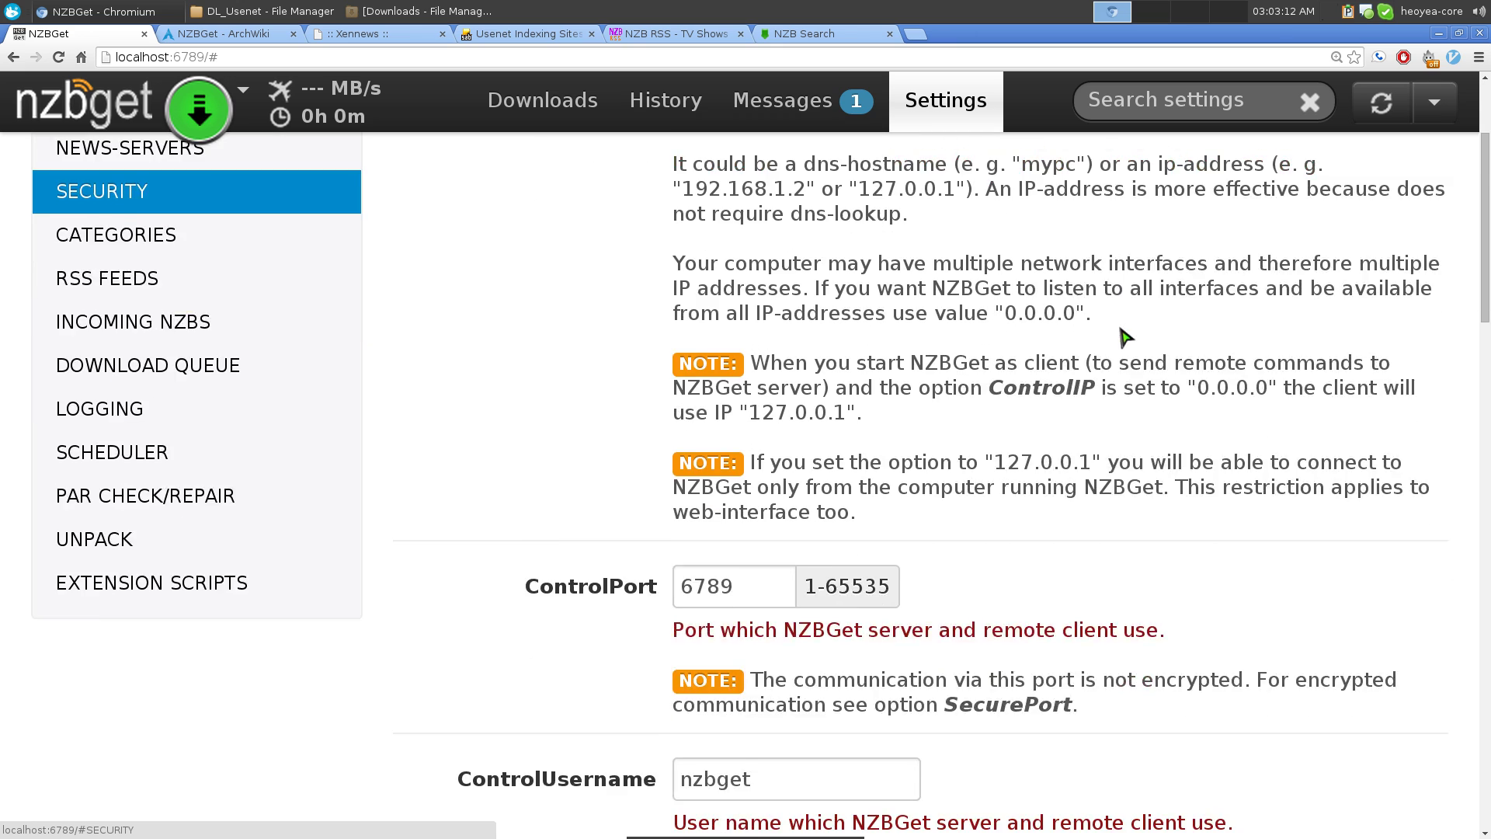
left_click_drag(768, 433, 650, 432)
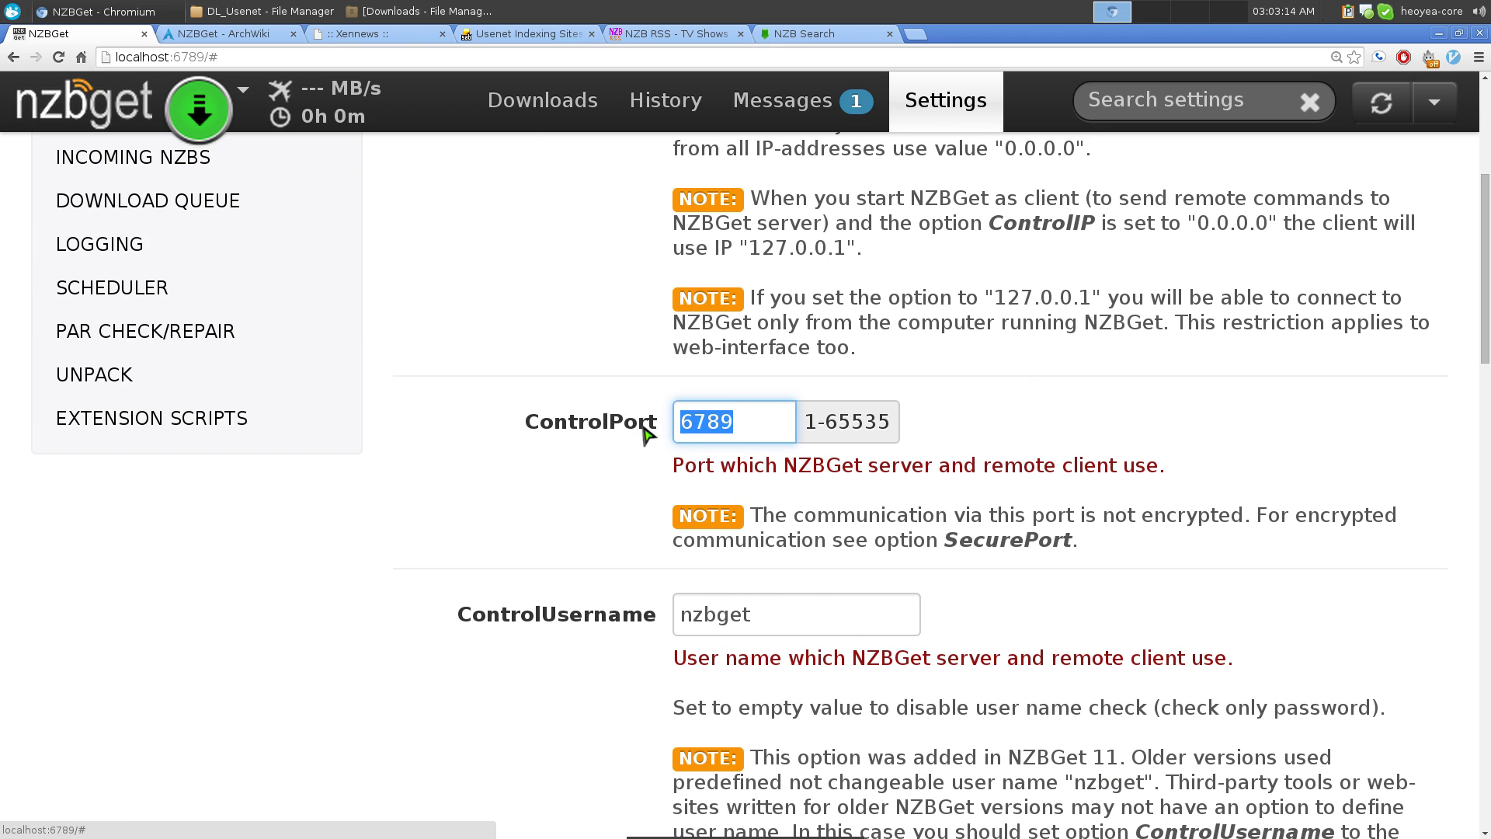
Compare the host and port in the web interface's address with the ControlPort value
double_click(140, 61)
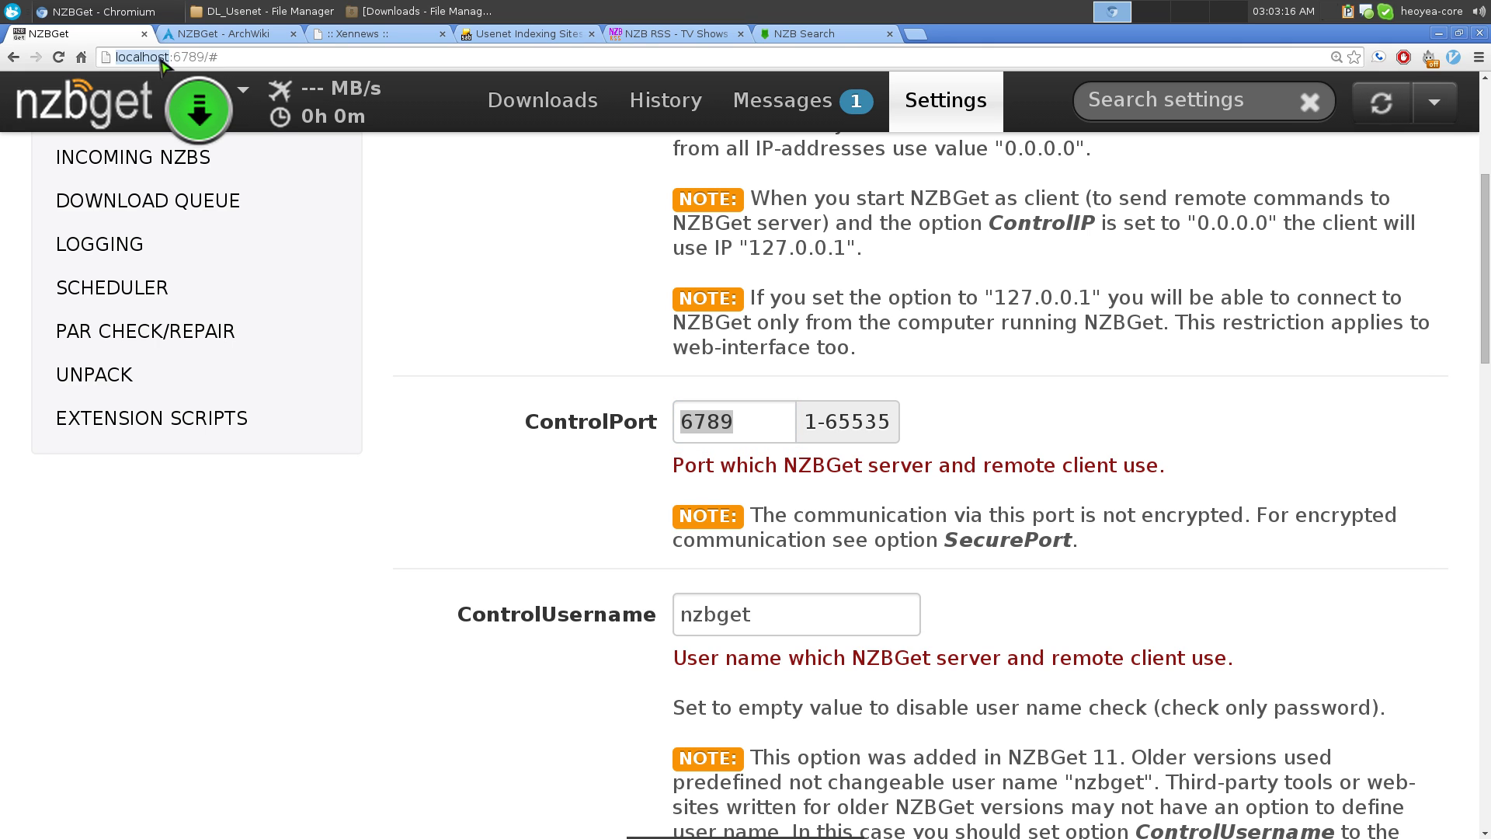
left_click_drag(173, 63, 193, 62)
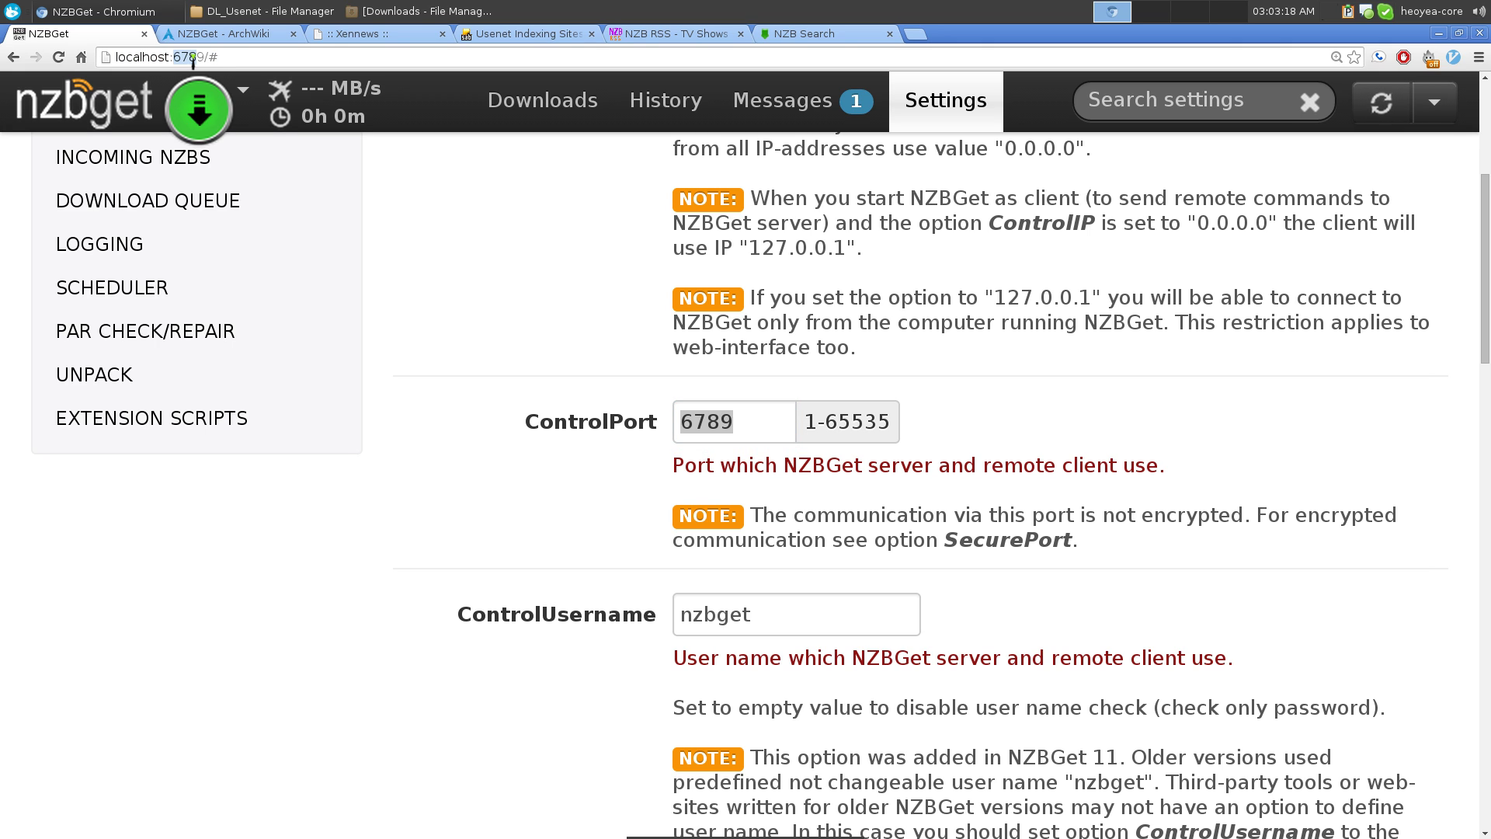
double_click(726, 422)
Examine the ControlUsername and ControlPassword options in the Security section
scroll(495, 466, "down", 4)
scroll(496, 466, "down", 4)
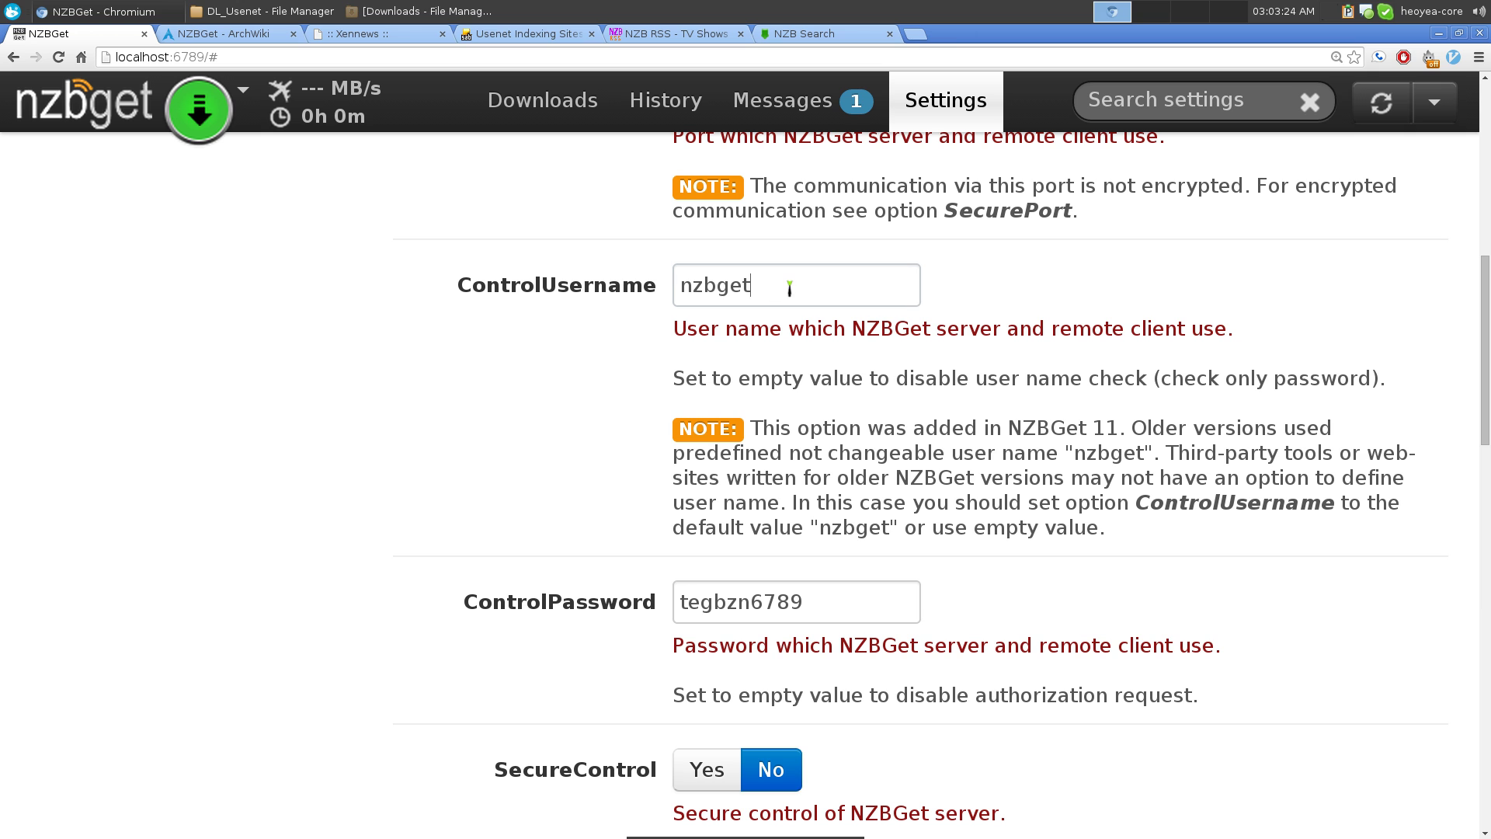
left_click_drag(789, 287, 619, 283)
scroll(426, 373, "down", 2)
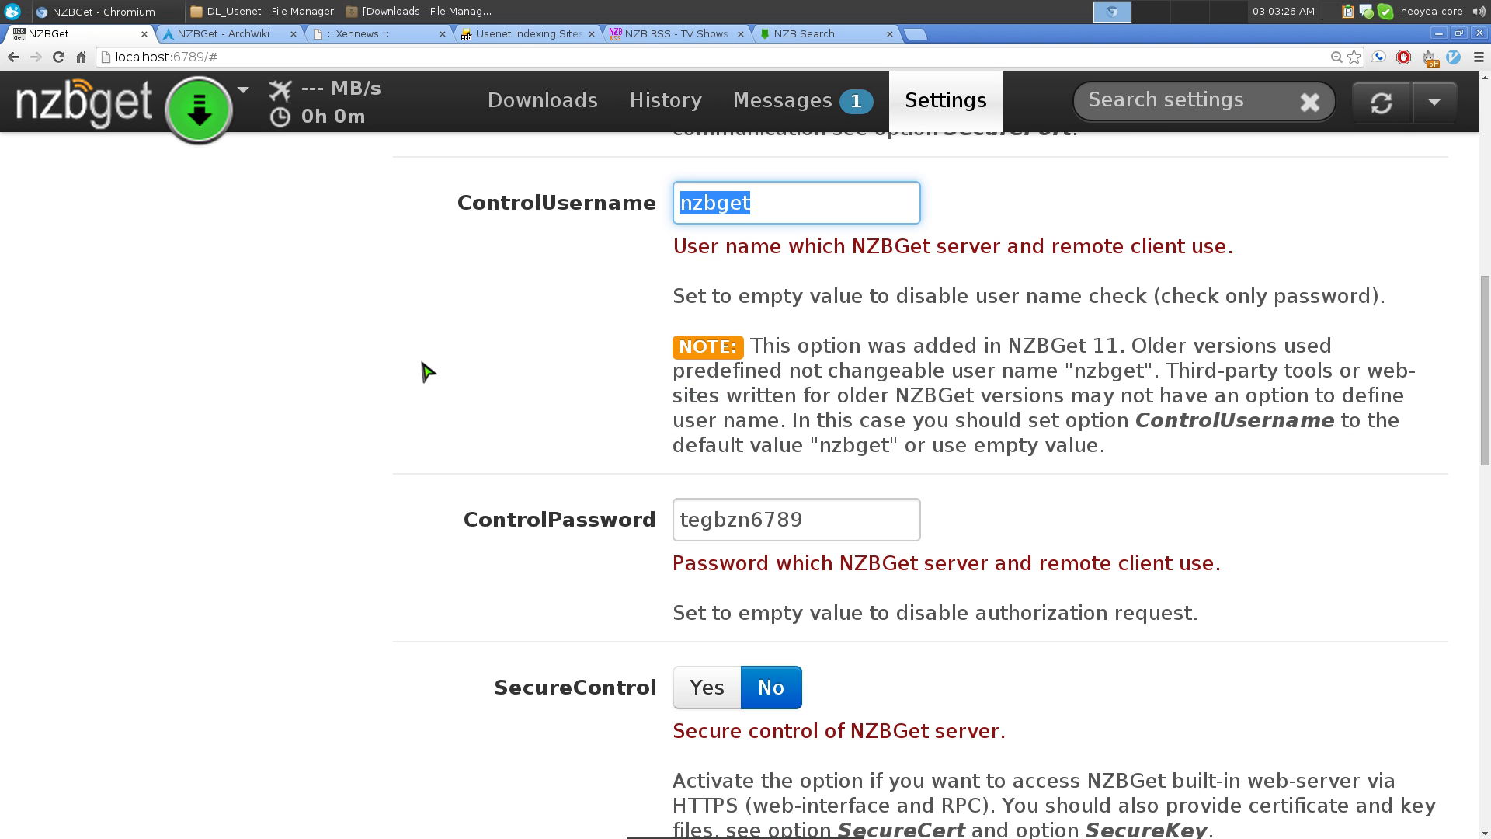
left_click(419, 389)
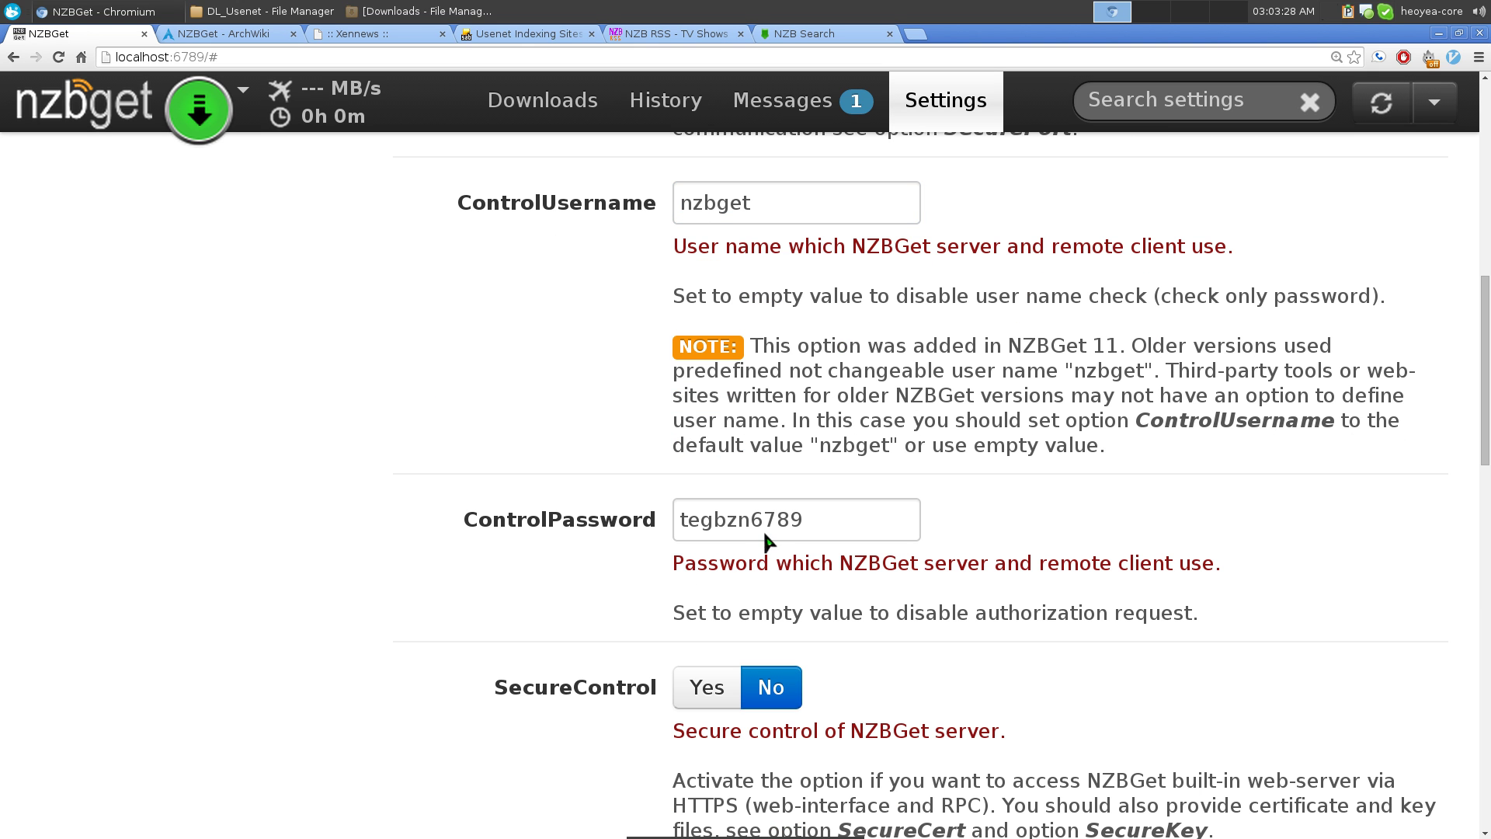
double_click(716, 526)
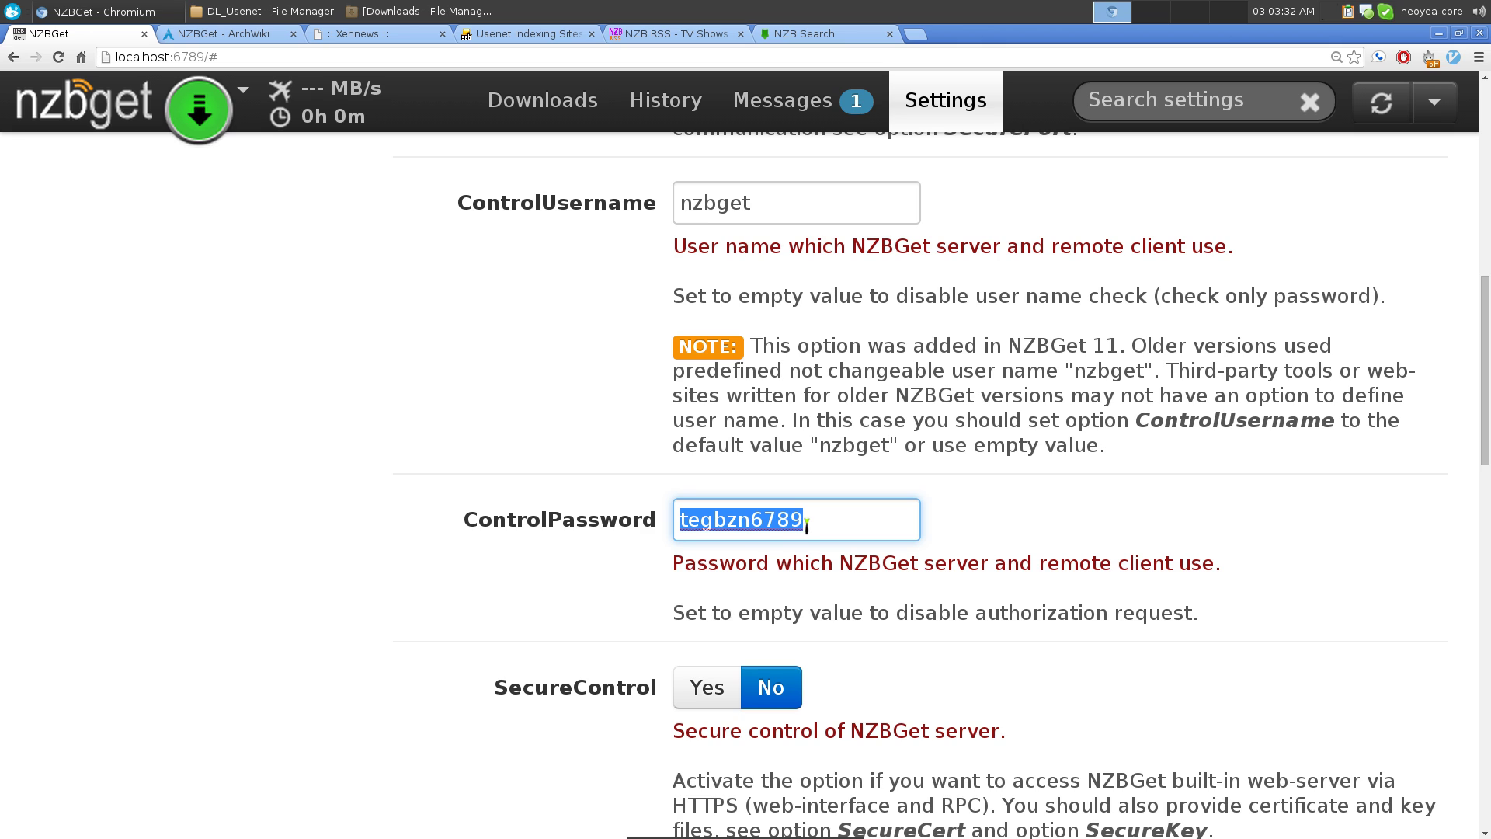
Examine the remaining Security options, from ControlPassword and SecureControl through AuthorizedIP to DaemonUsername
left_click(807, 526)
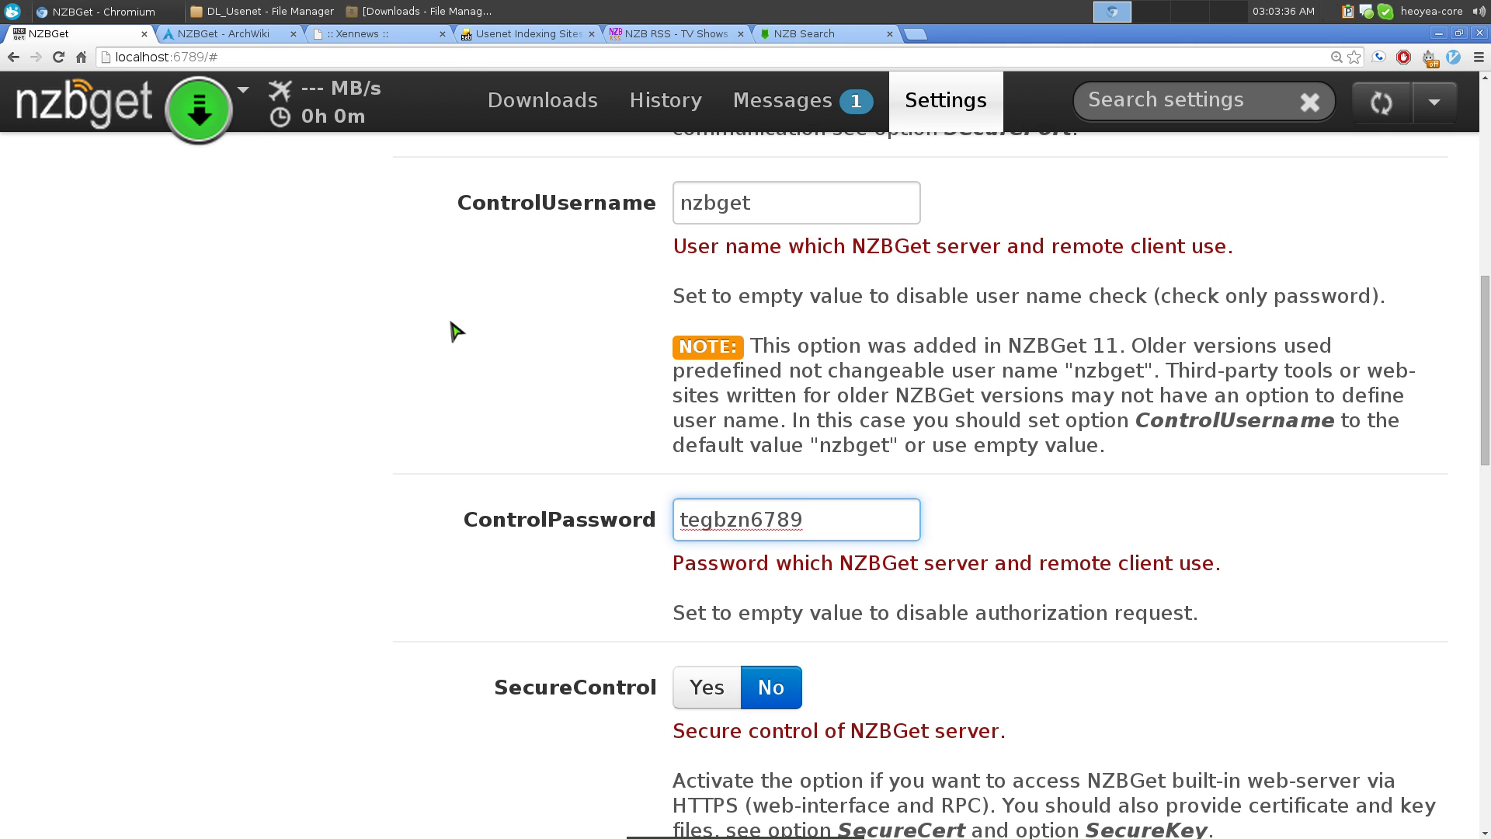
scroll(377, 536, "up", 3)
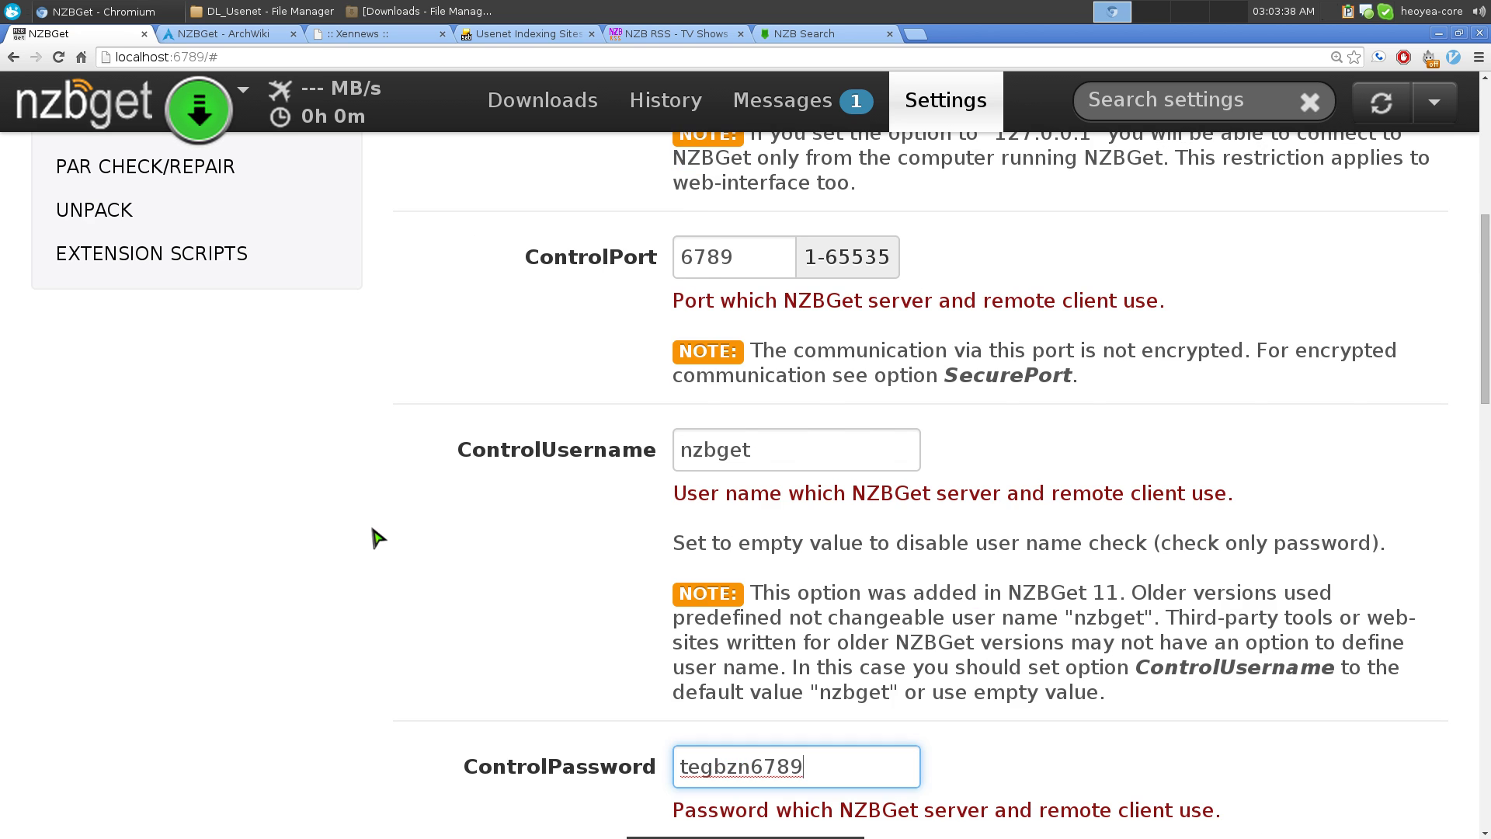
scroll(376, 536, "down", 3)
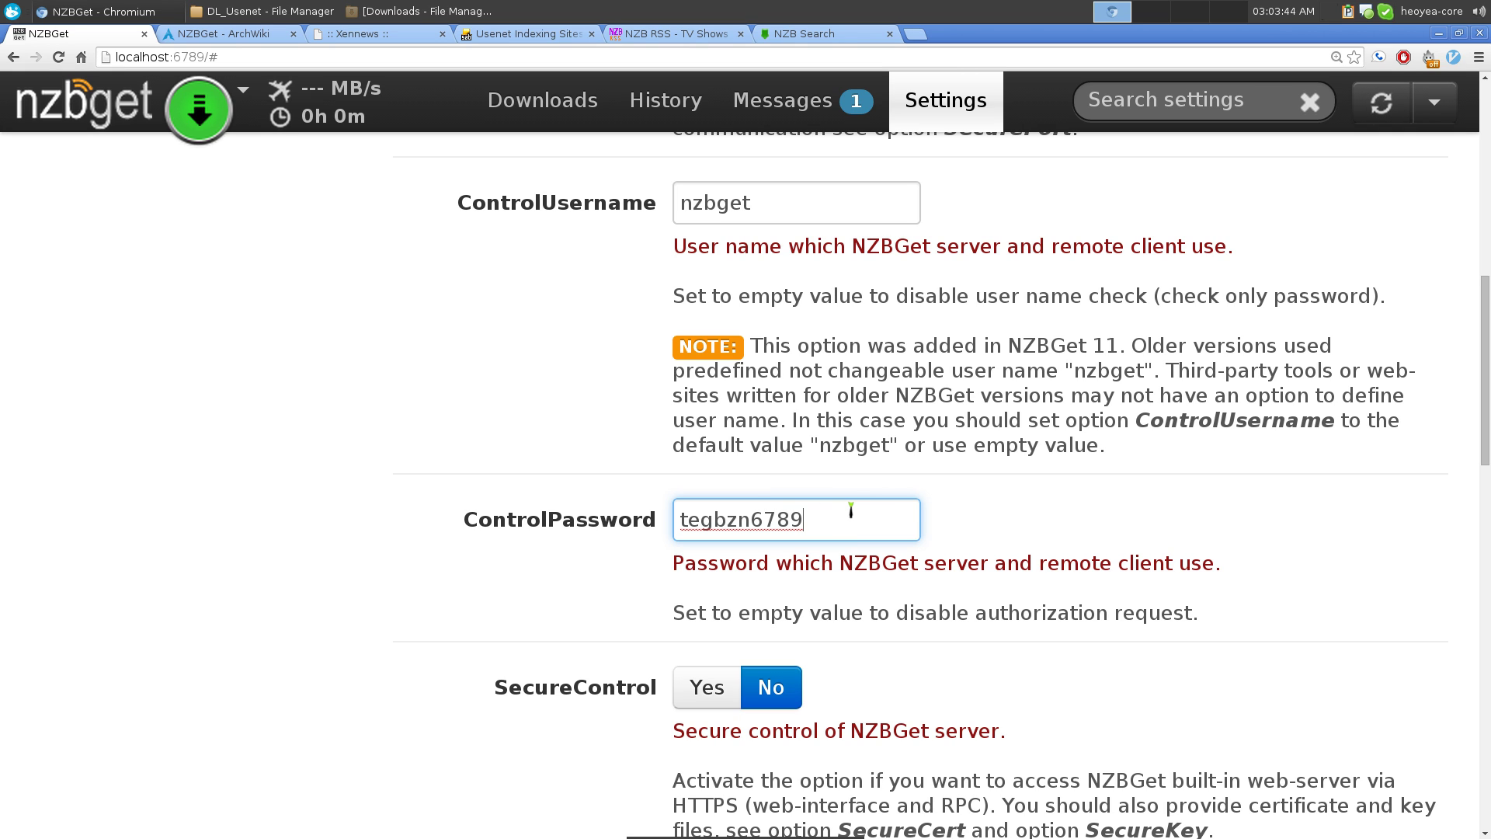
scroll(851, 513, "down", 1)
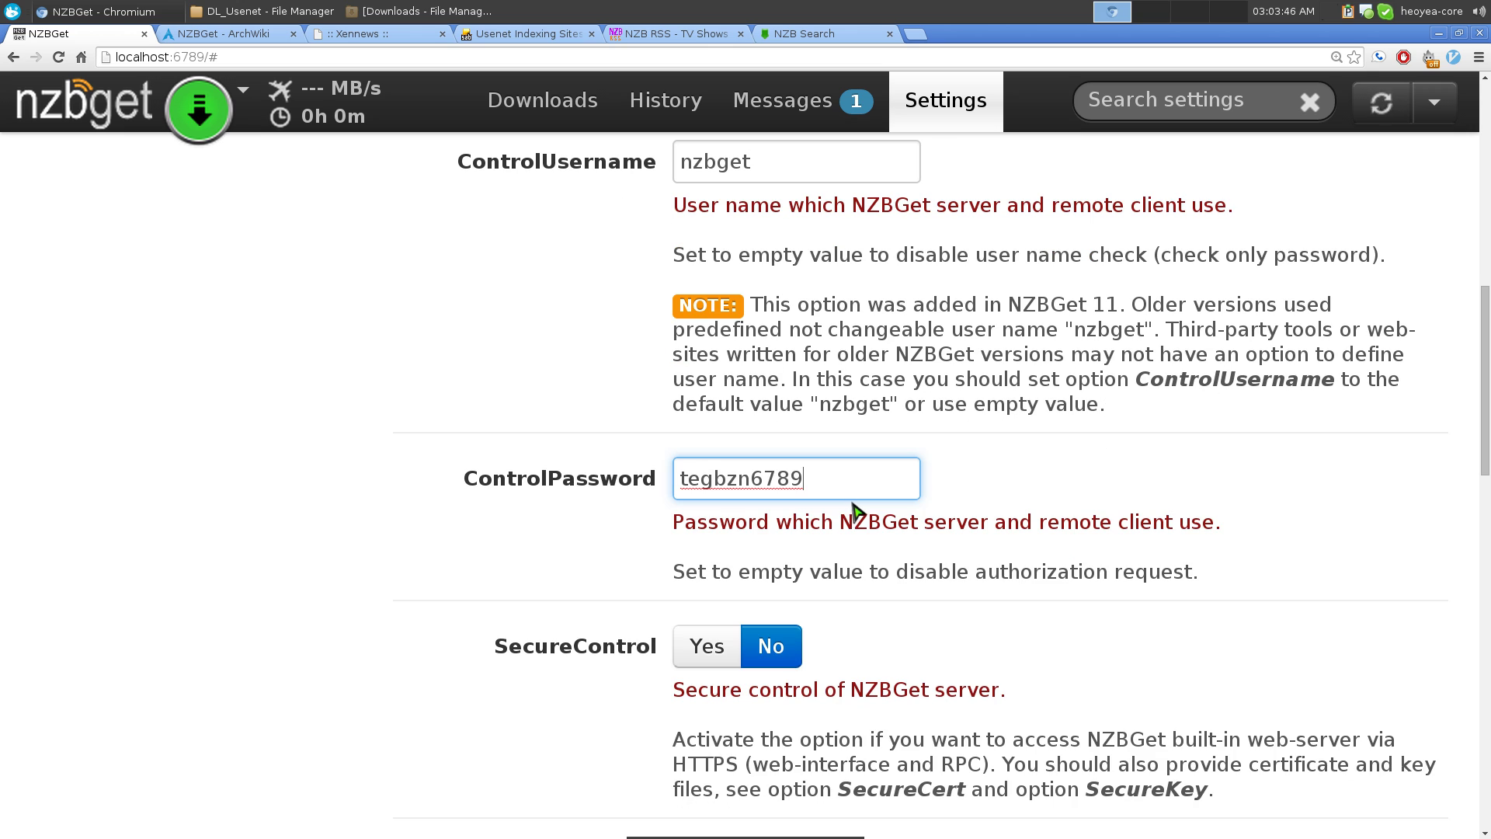
scroll(862, 486, "down", 6)
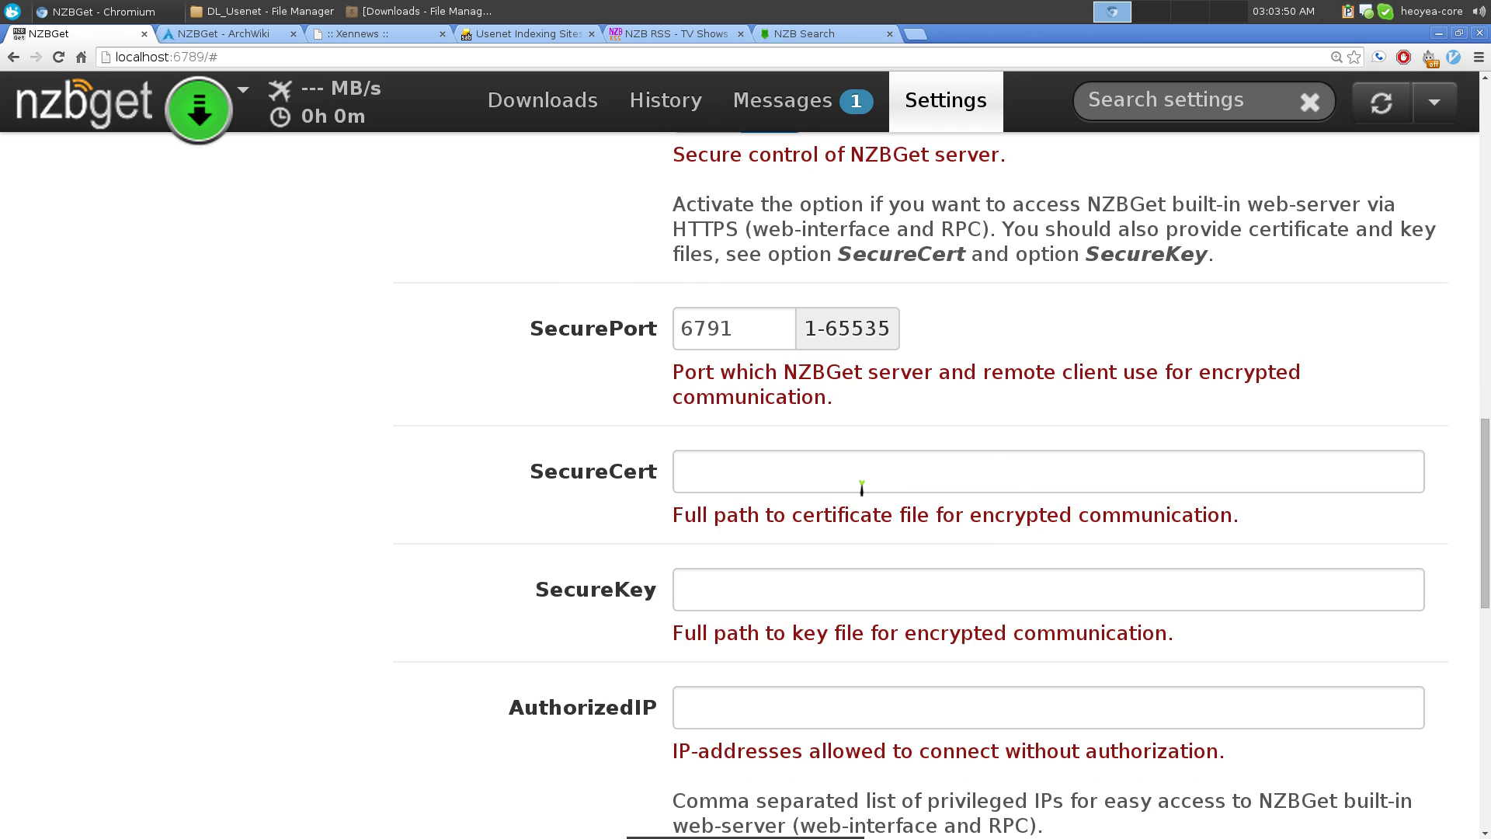
scroll(862, 487, "down", 2)
scroll(1238, 616, "down", 2)
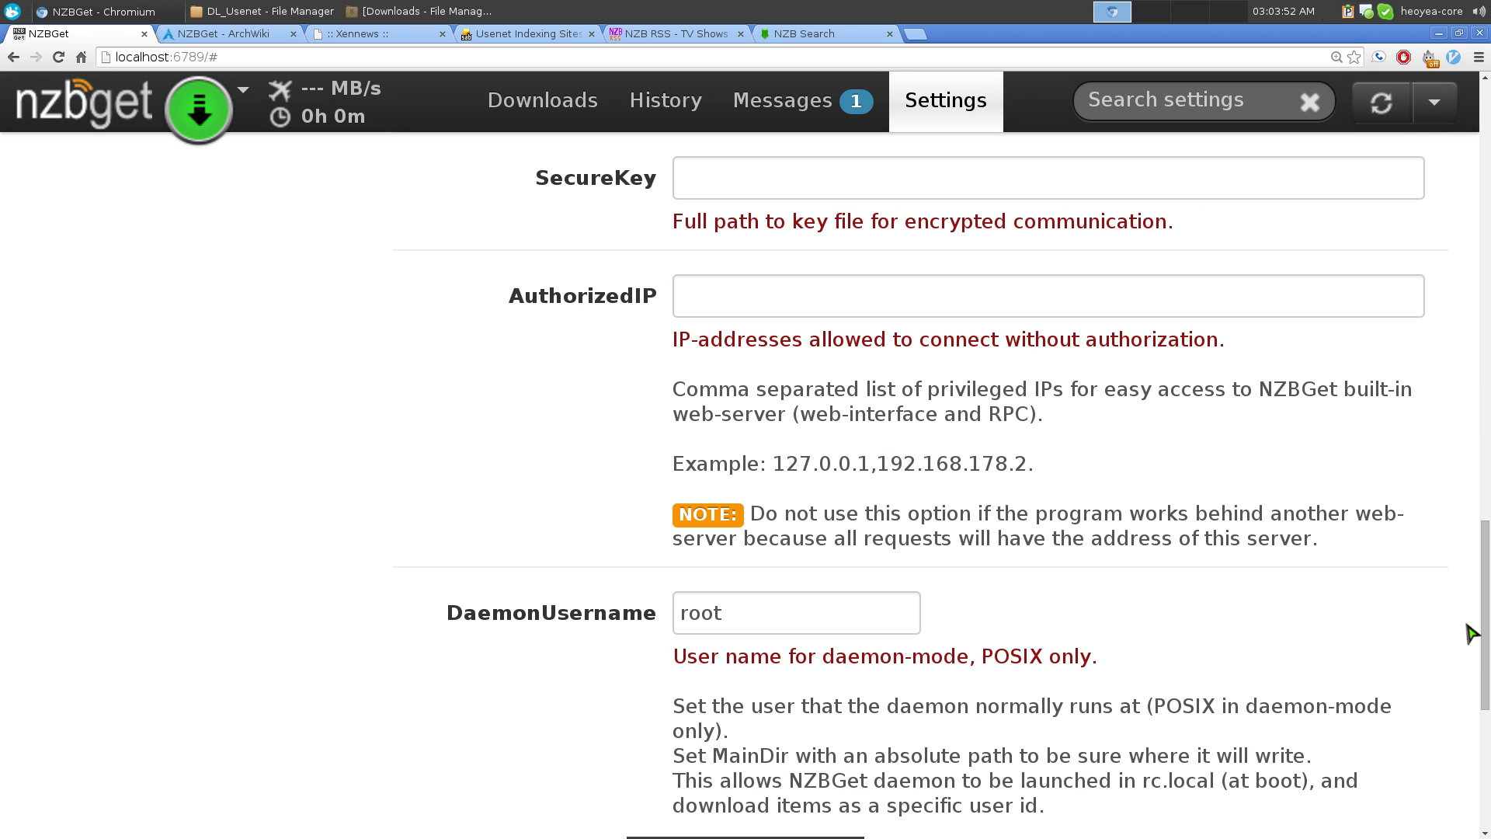
Look through the Categories and RSS Feeds sections of the settings
left_click_drag(1474, 608, 1454, 187)
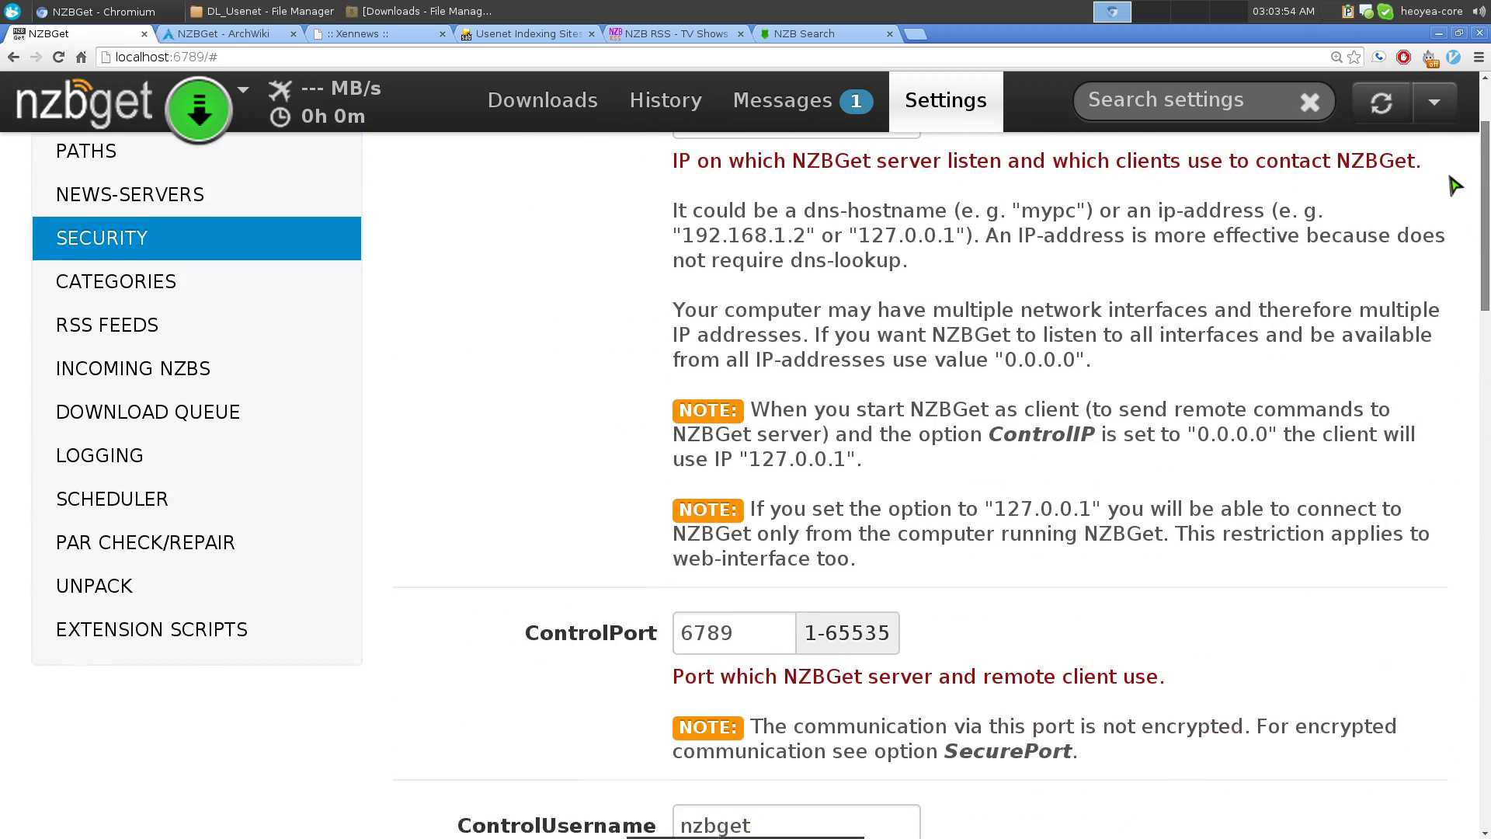
left_click(116, 305)
scroll(295, 427, "down", 2)
left_click(124, 361)
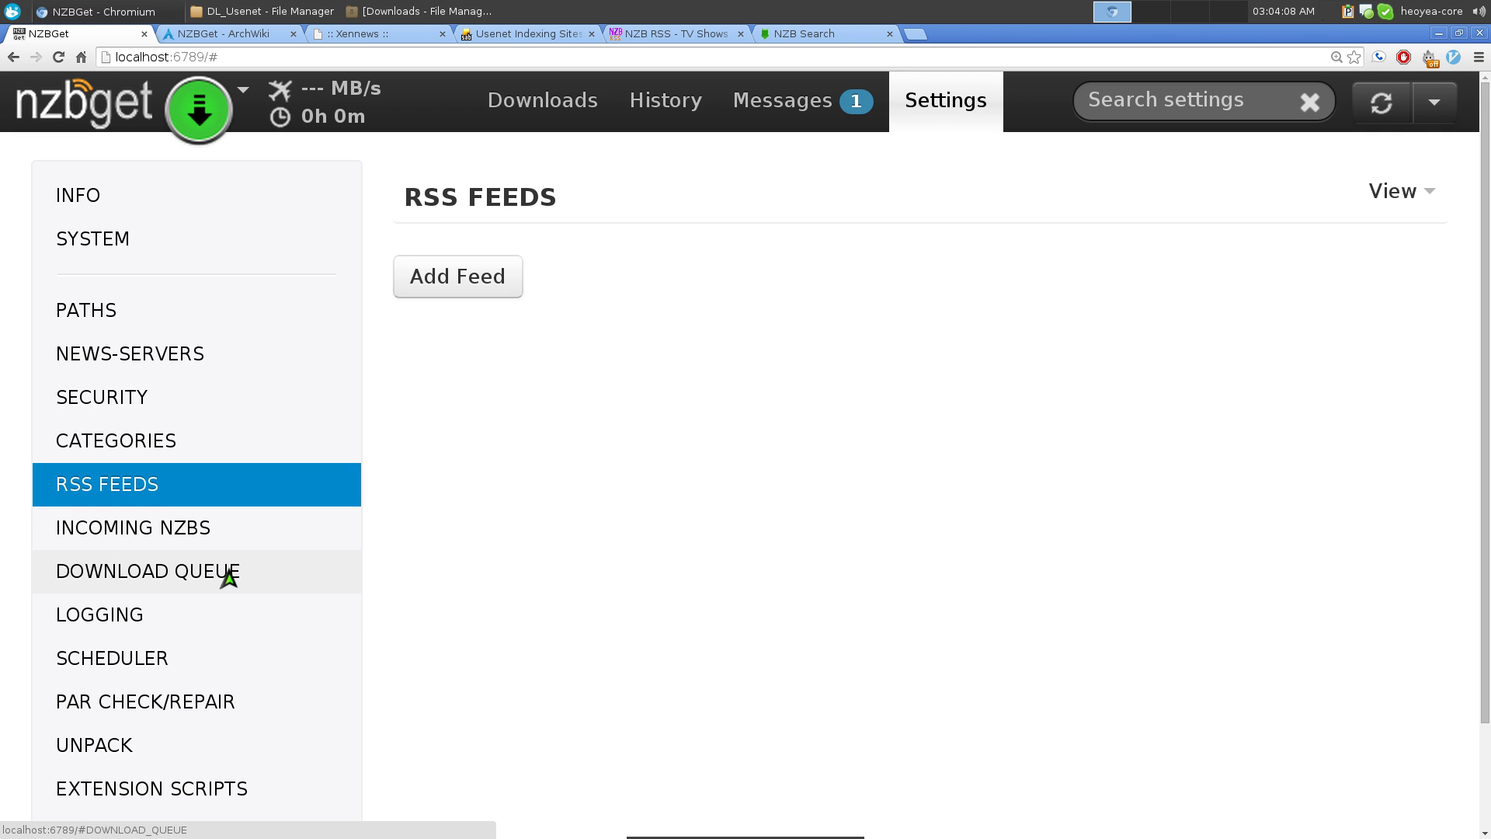
Open the Incoming NZBs section and examine its directory interval, file age and duplicate check options
scroll(219, 565, "down", 1)
left_click(191, 505)
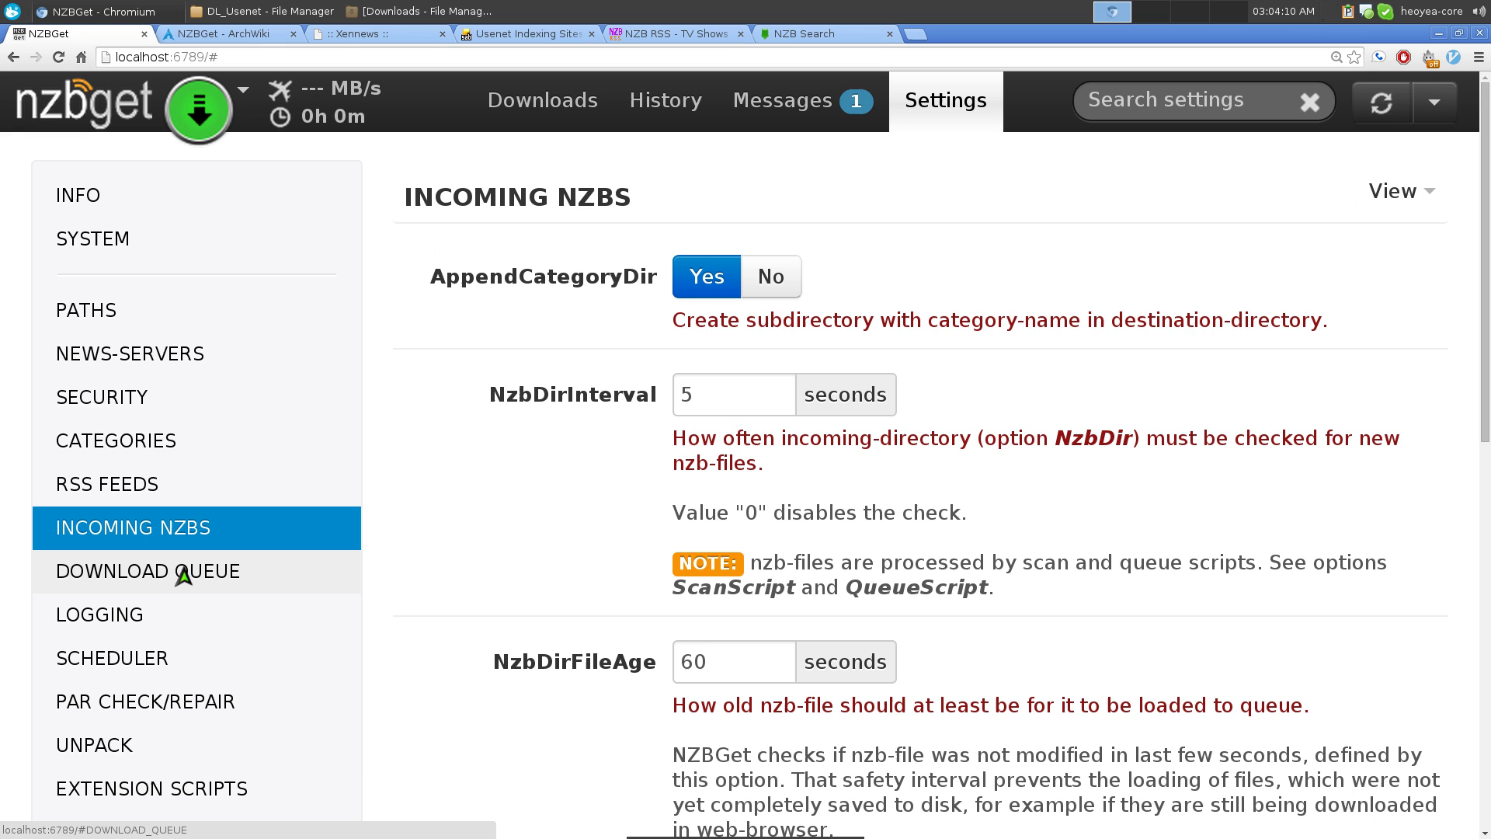
left_click(179, 578)
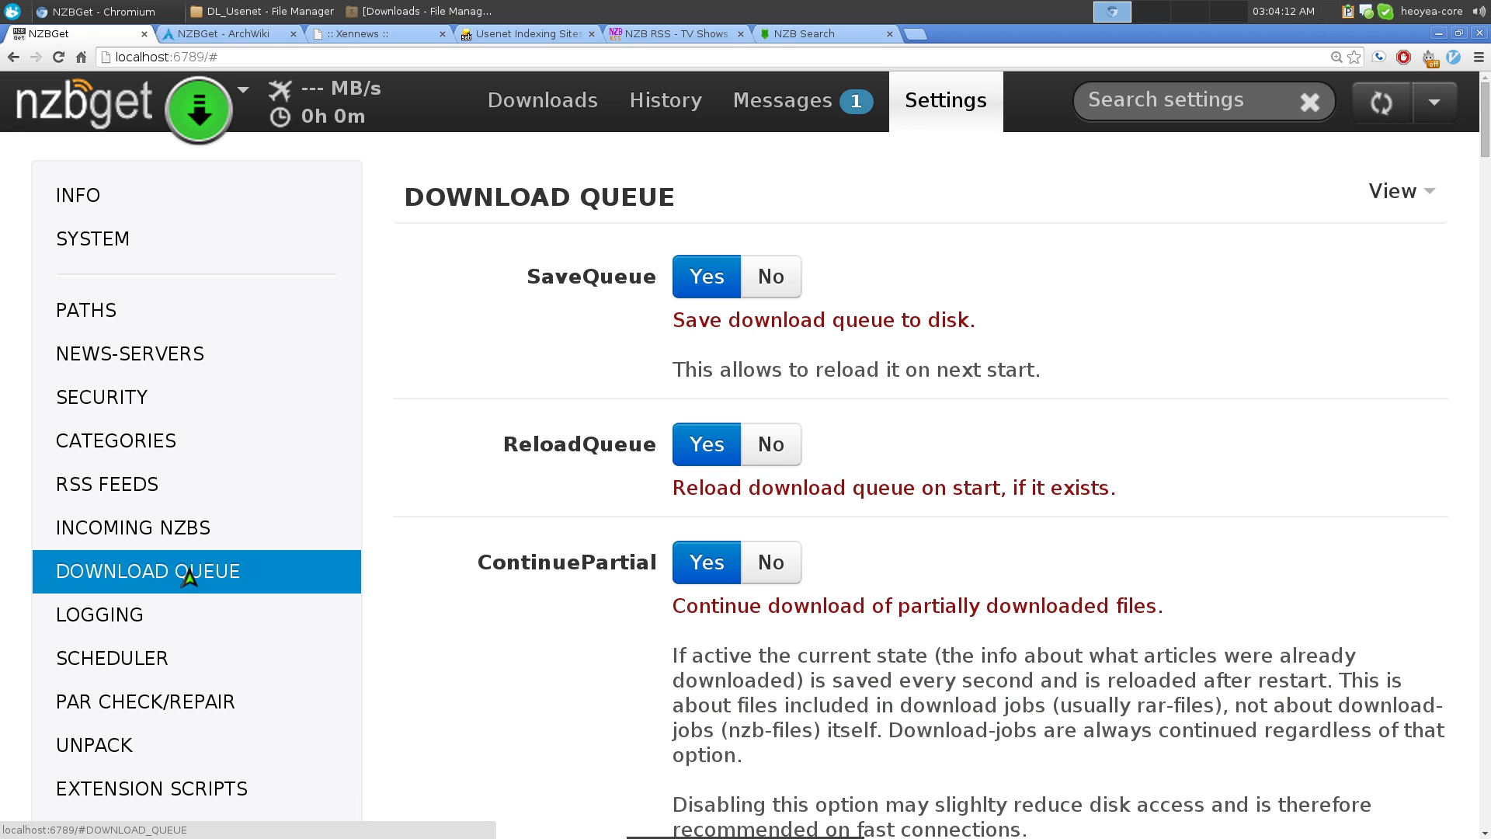
left_click(180, 548)
scroll(533, 544, "down", 12)
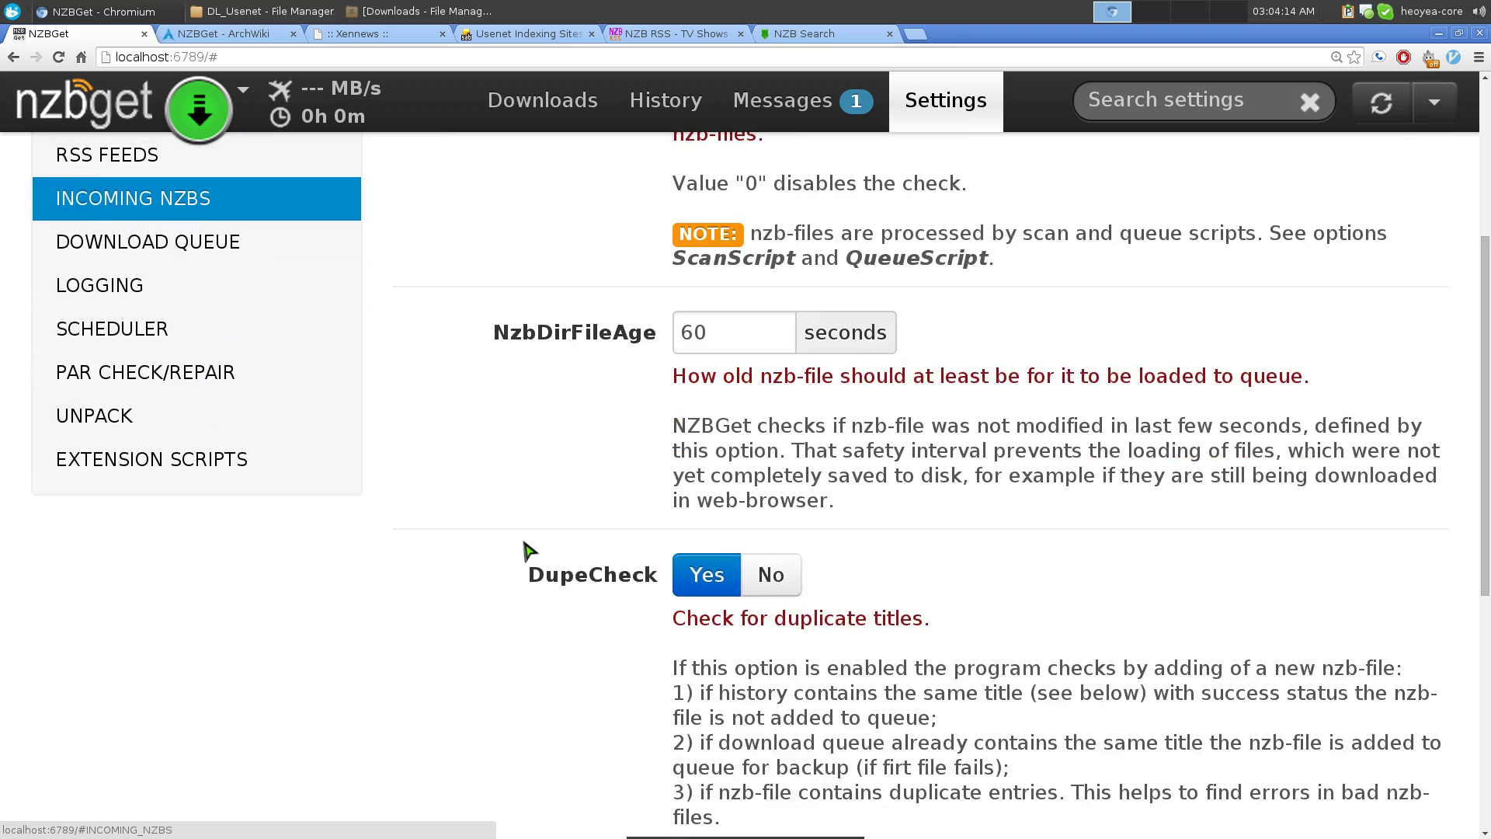
scroll(528, 552, "up", 12)
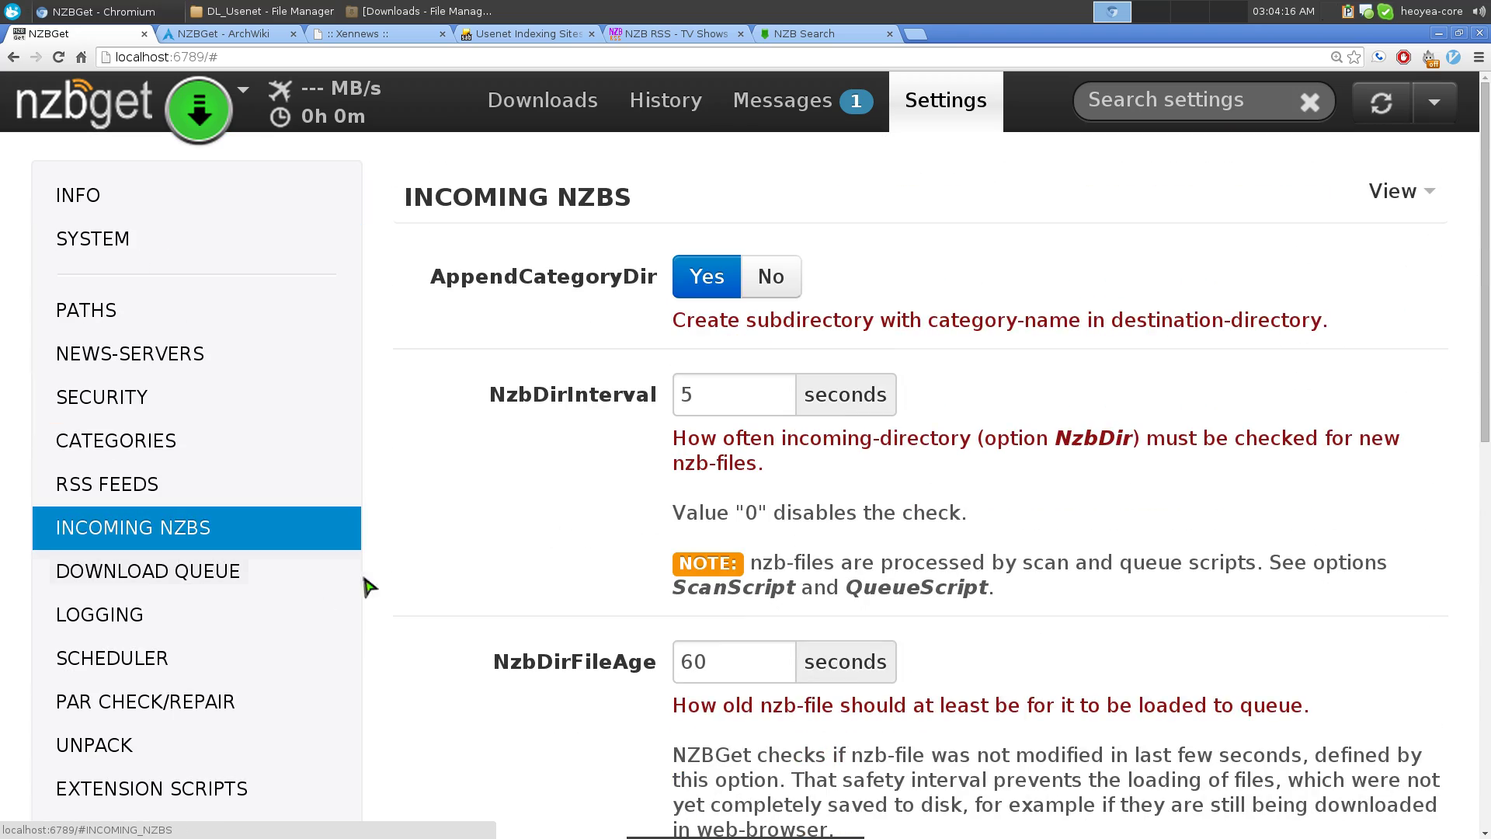
Look through the Download Queue, Logging and Scheduler sections of the settings
left_click(211, 581)
scroll(224, 610, "down", 1)
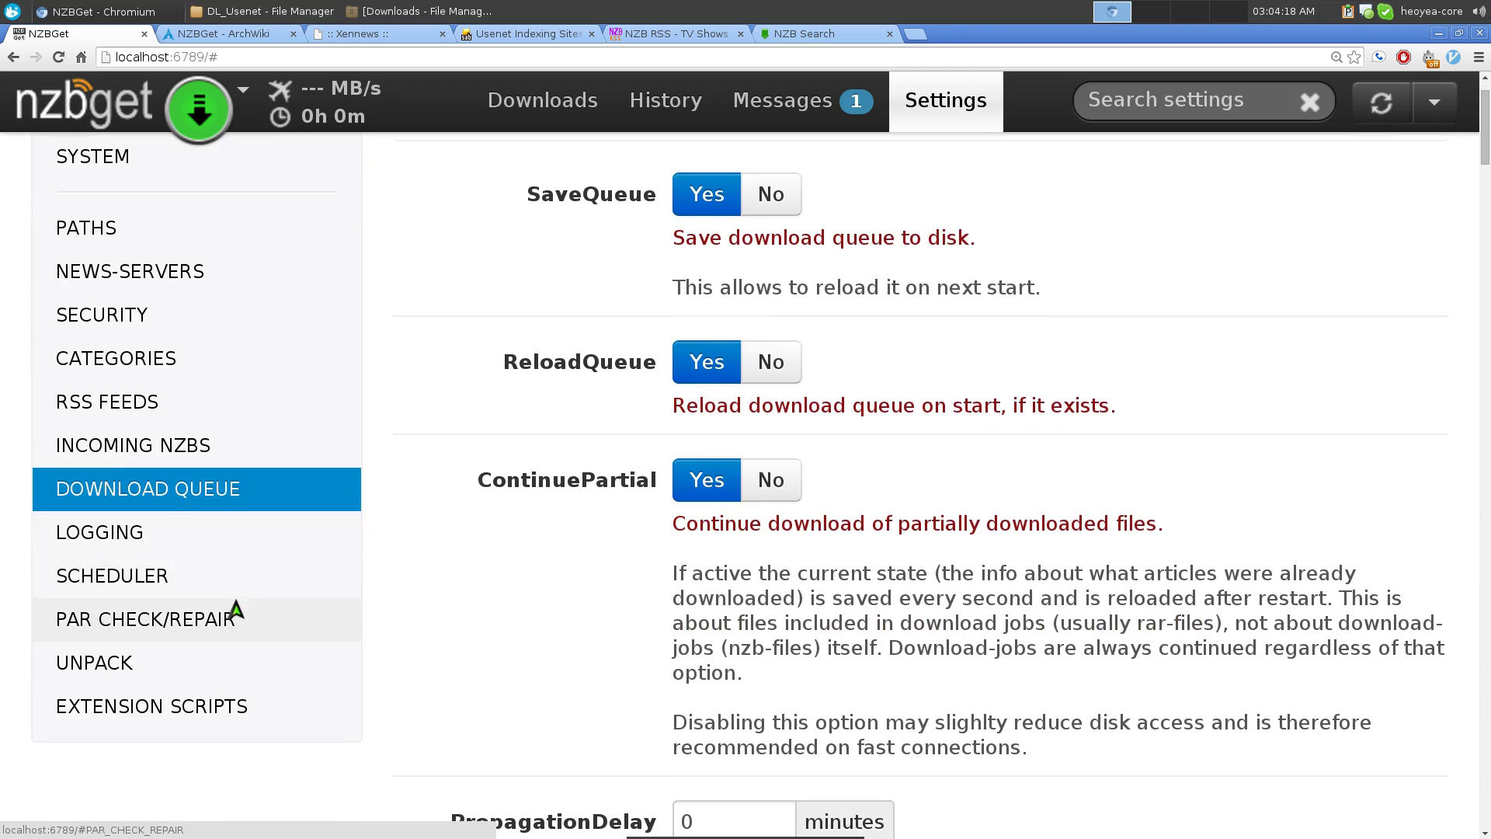
left_click(166, 543)
scroll(233, 588, "down", 3)
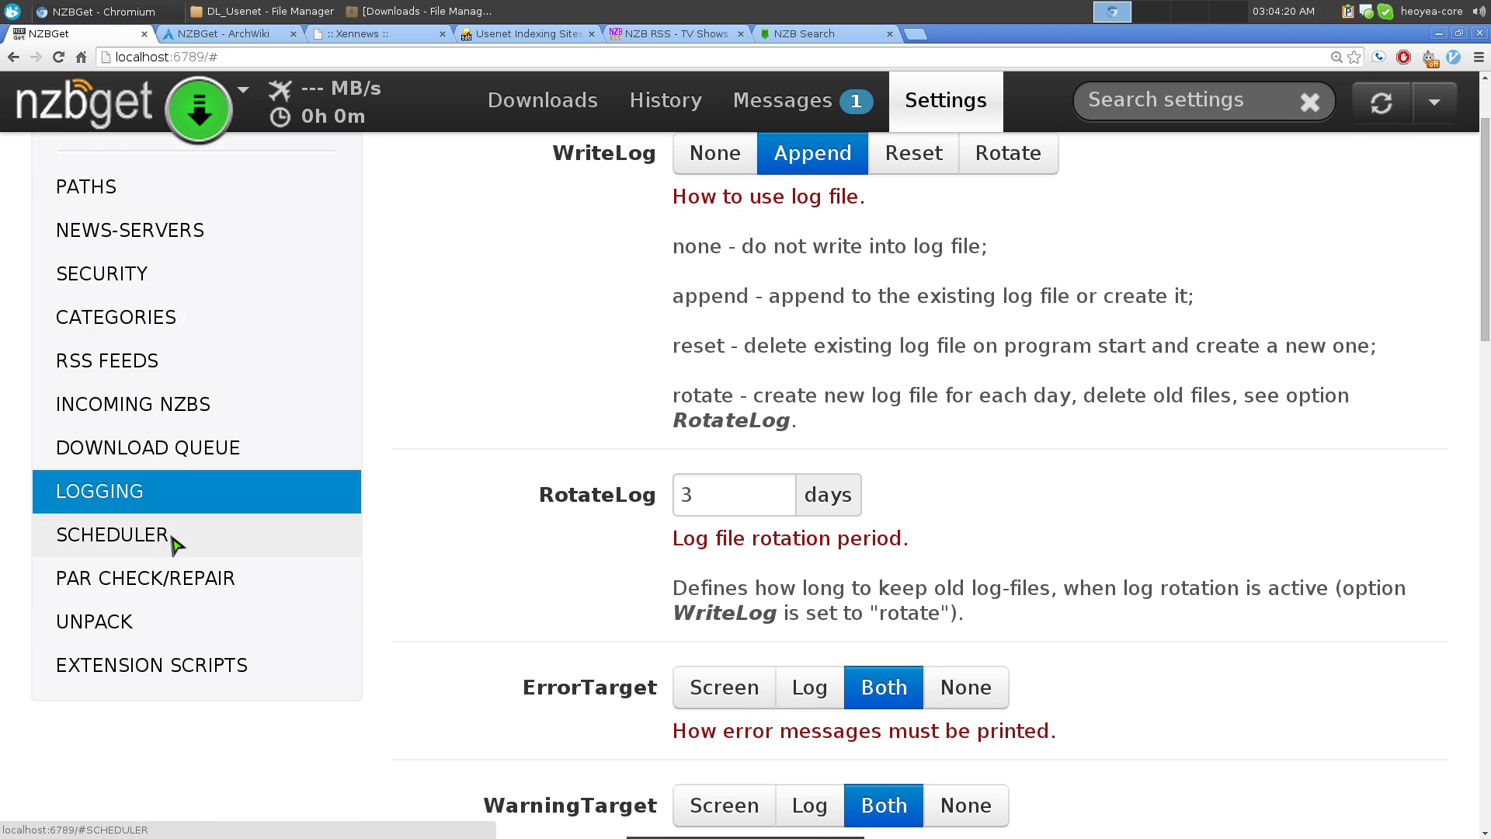
left_click(173, 544)
scroll(330, 591, "down", 3)
Open the Par Check/Repair section and review its options from ParCheck down to ExtCleanupDisk
left_click(184, 577)
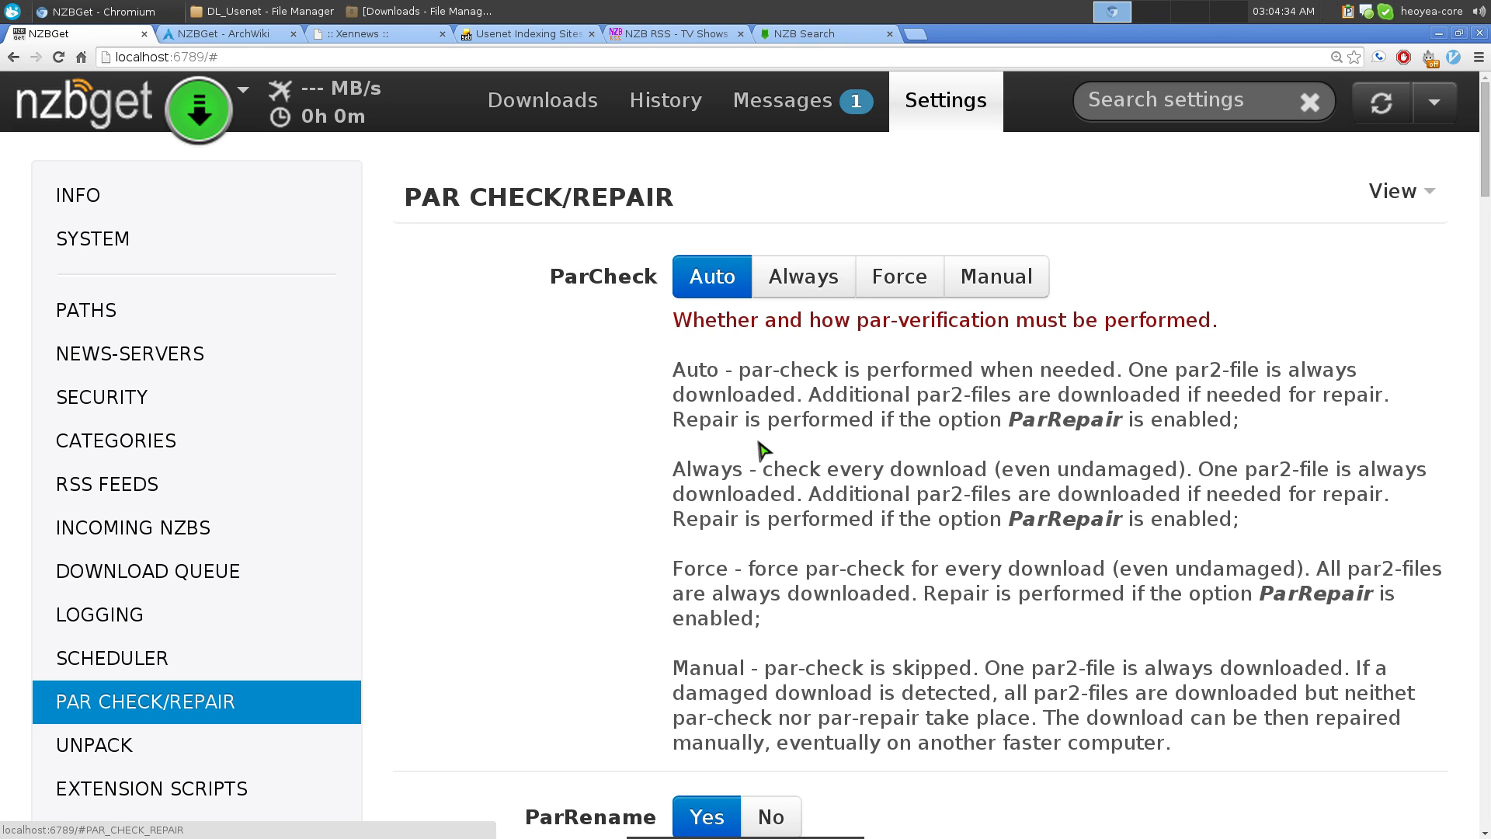
scroll(761, 449, "down", 2)
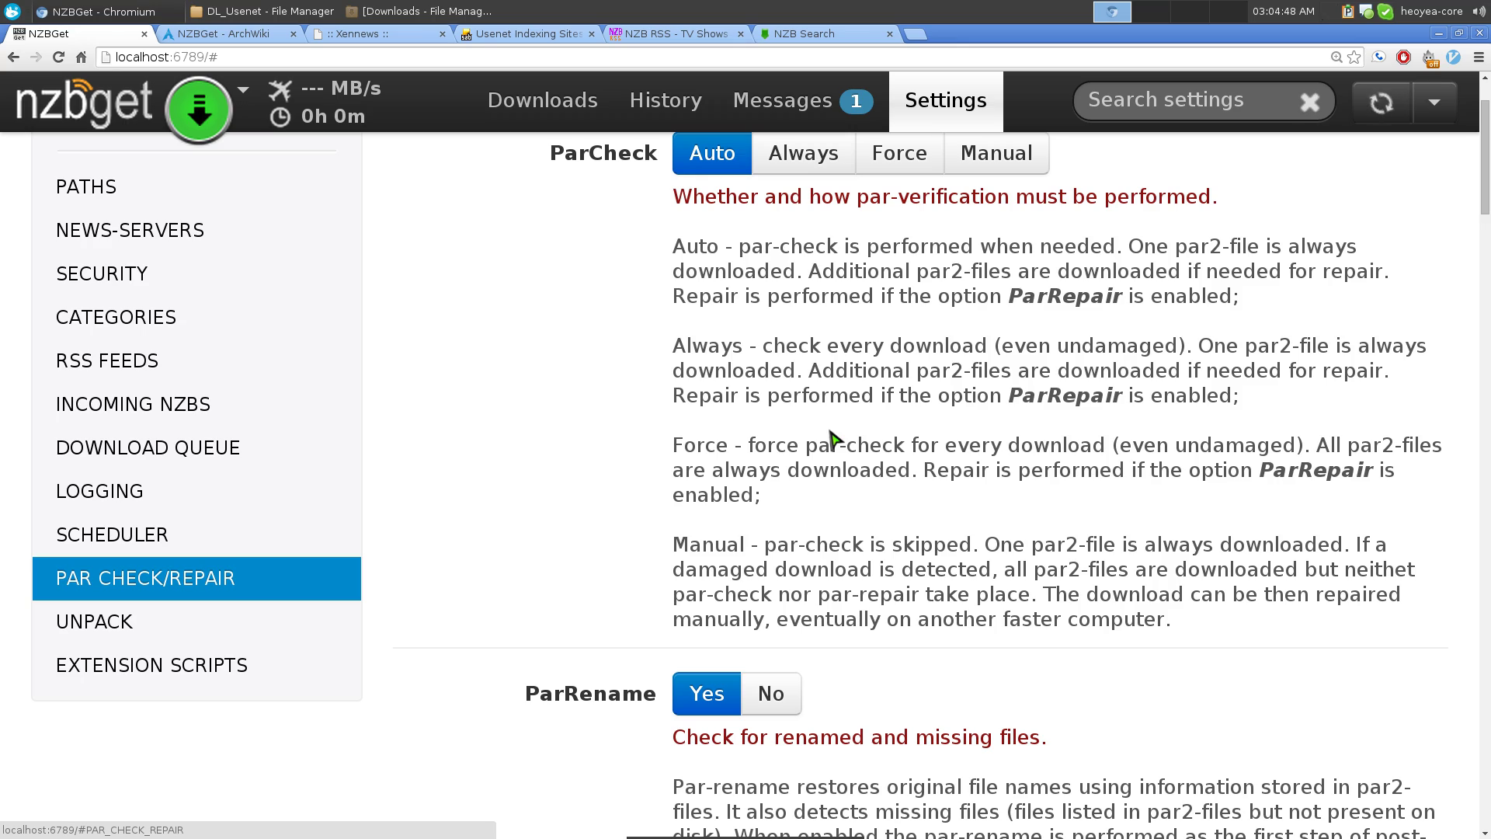
scroll(831, 439, "down", 12)
scroll(831, 439, "down", 15)
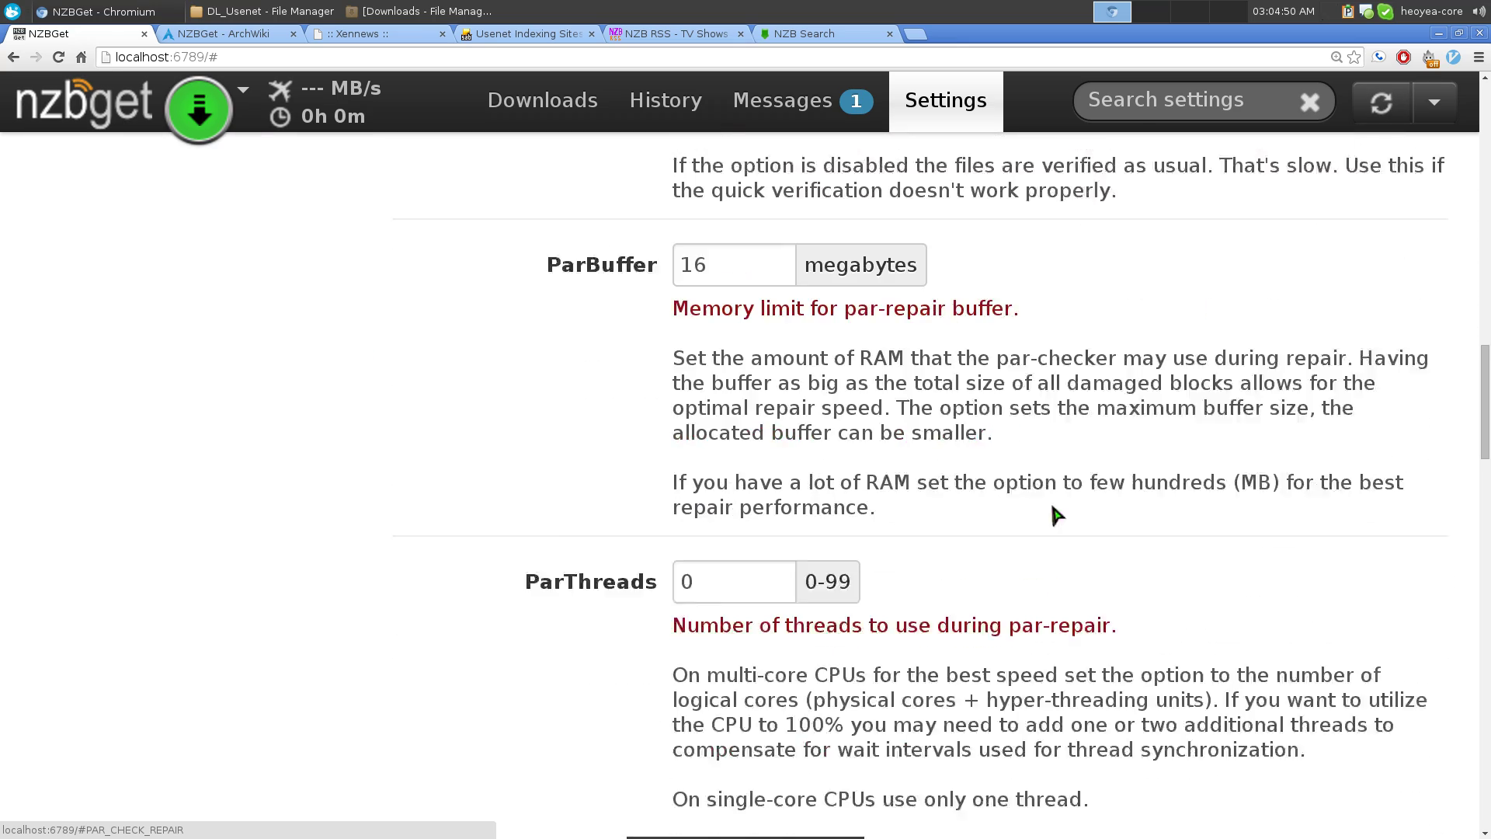
scroll(1349, 589, "down", 15)
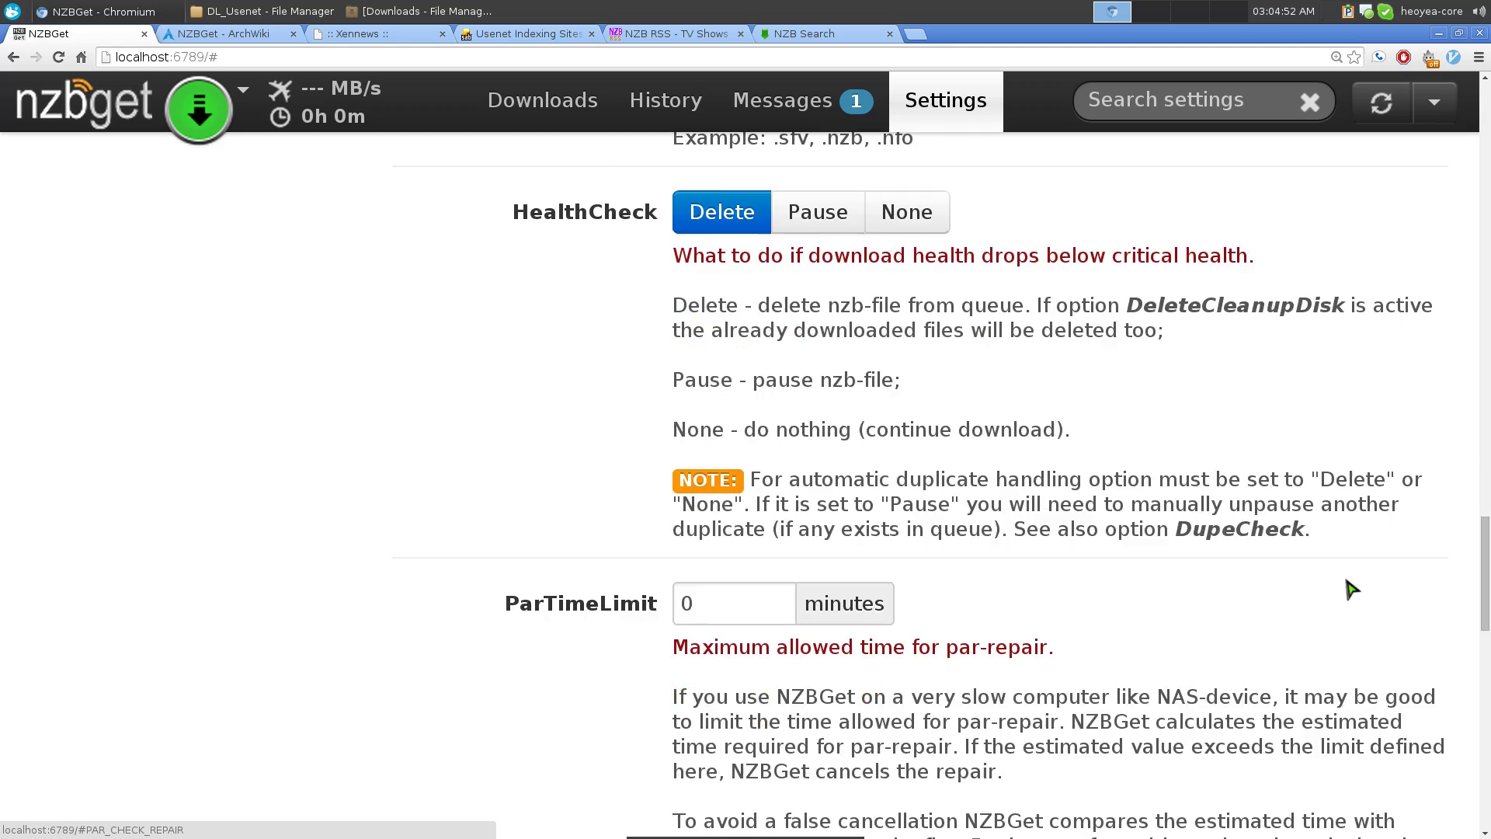
scroll(1379, 638, "down", 2)
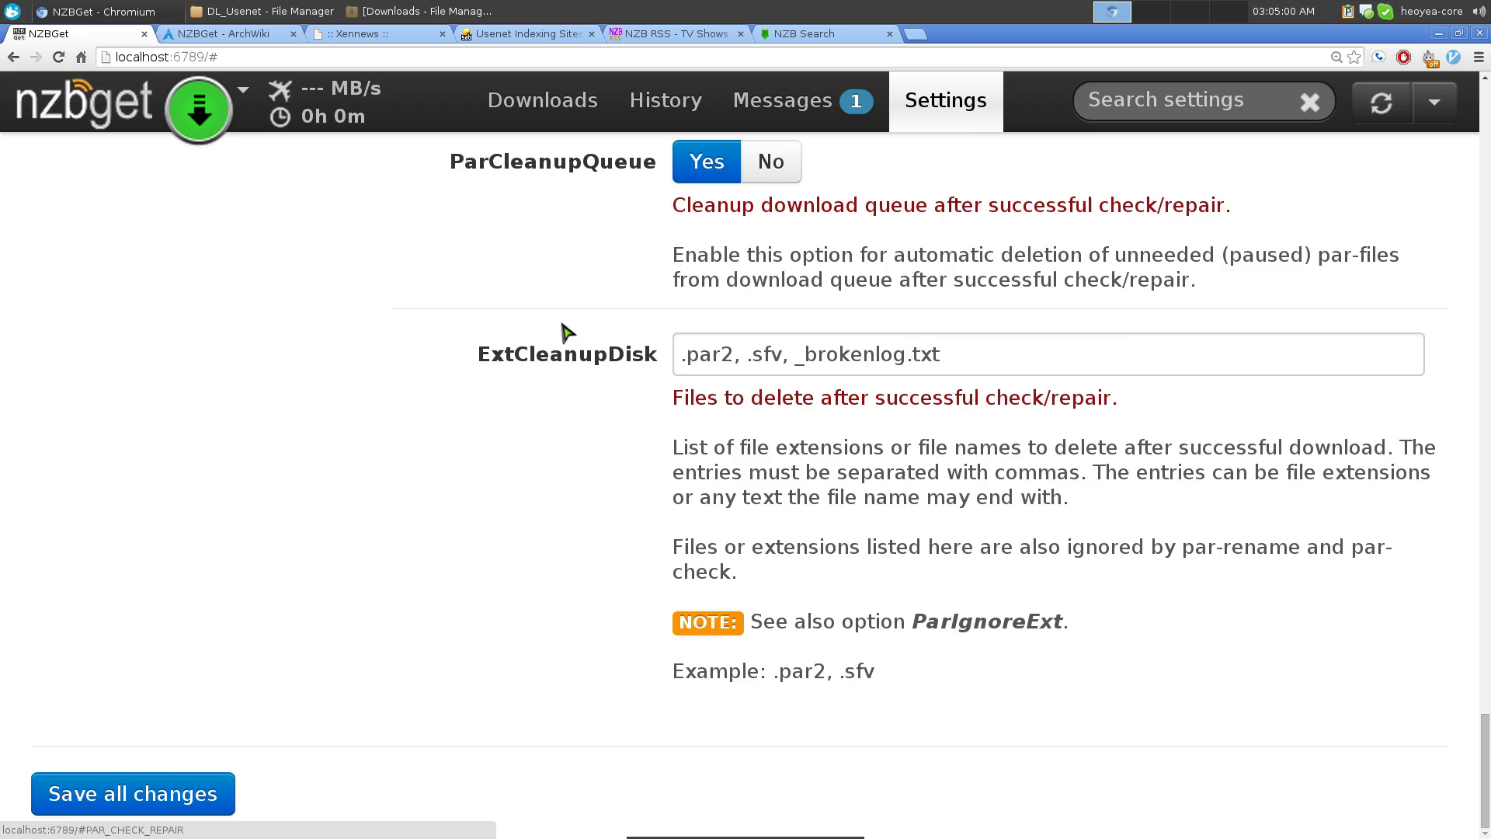
Open the Unpack section and review its options from Unpack down to SevenZipCmd
scroll(723, 243, "up", 7)
left_click_drag(1484, 680, 1438, 165)
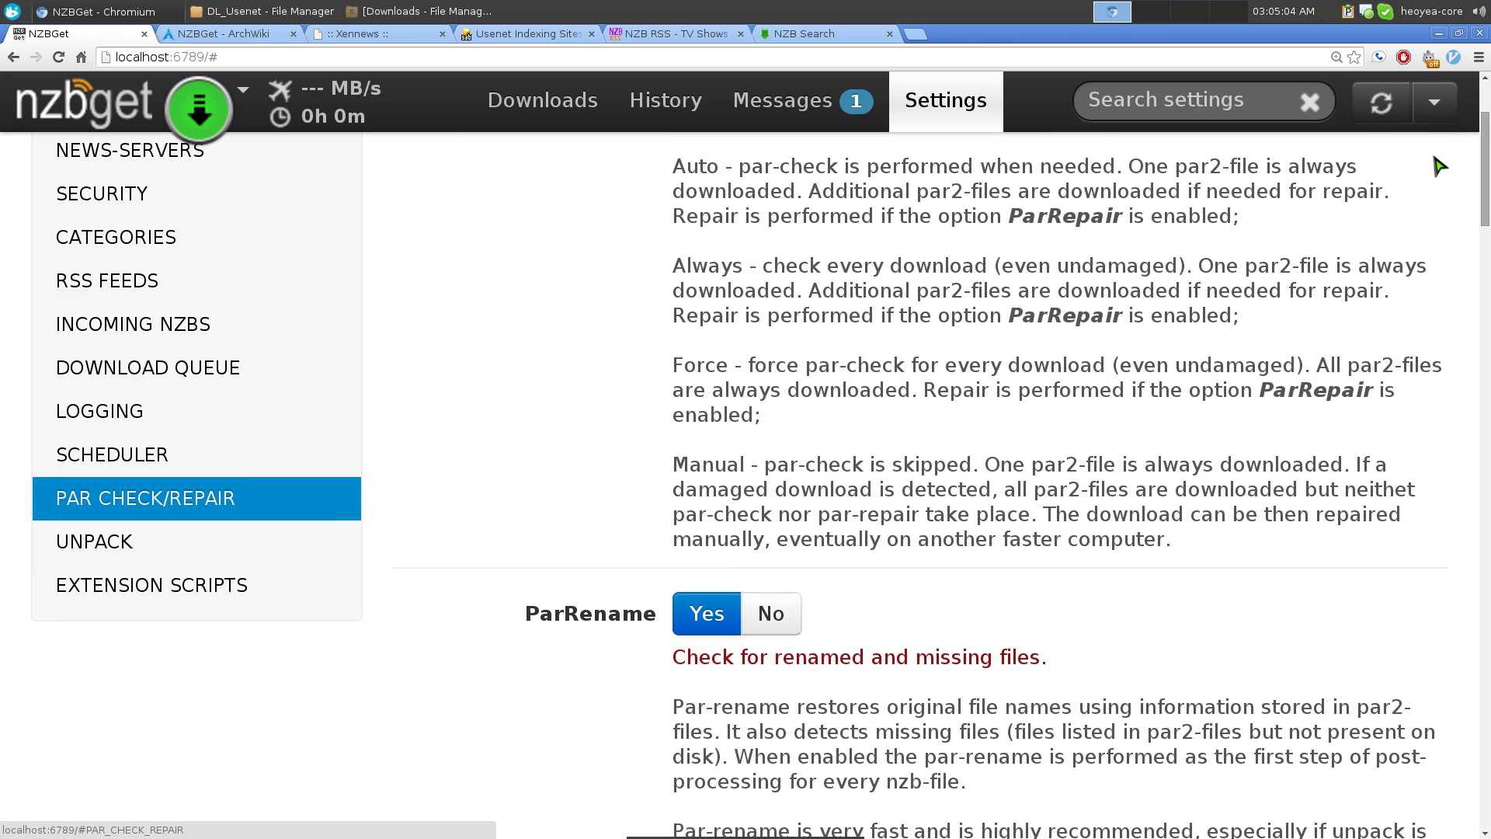
left_click(72, 553)
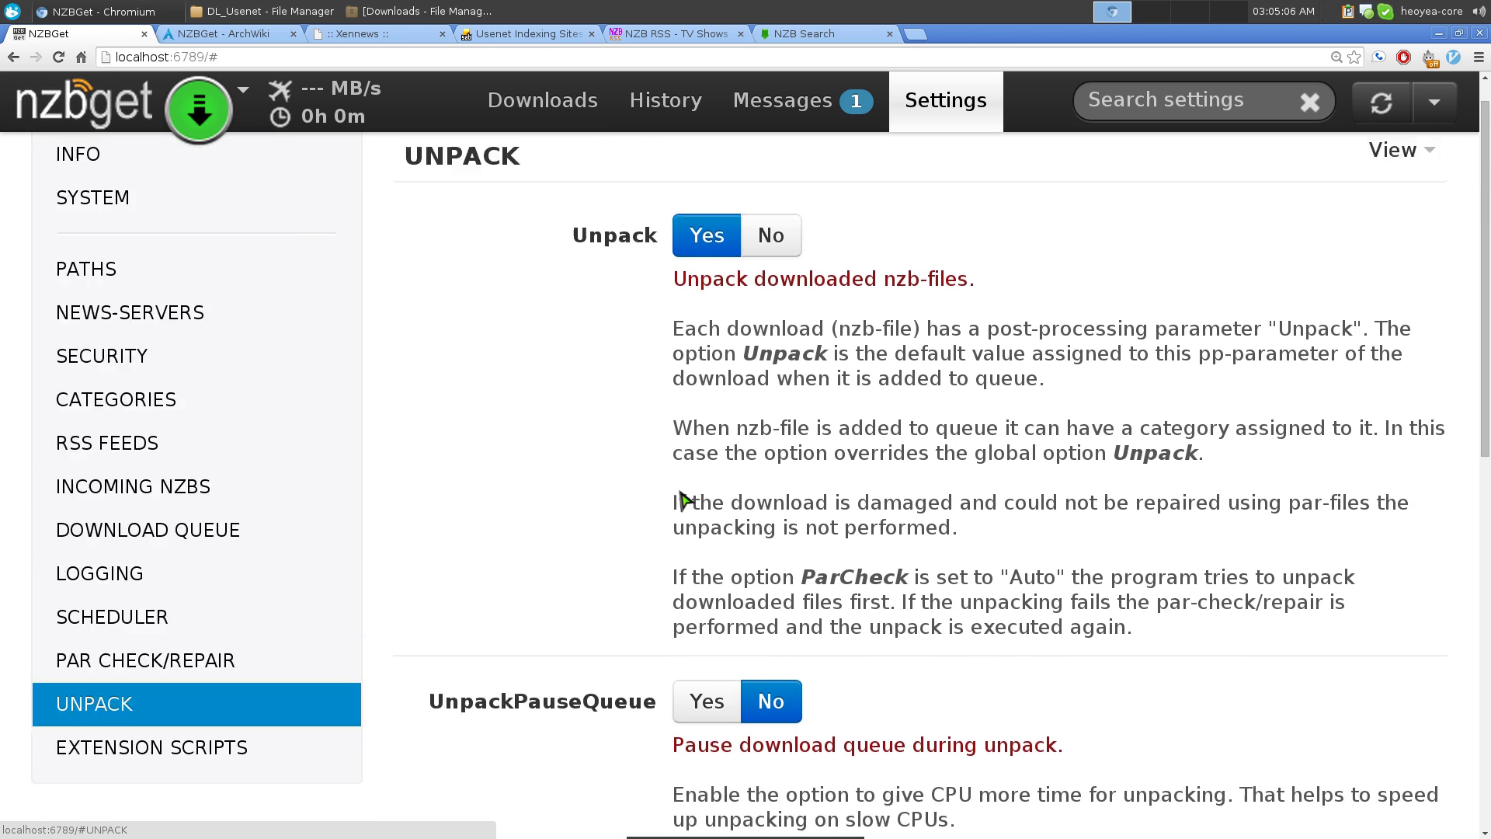
scroll(682, 497, "down", 6)
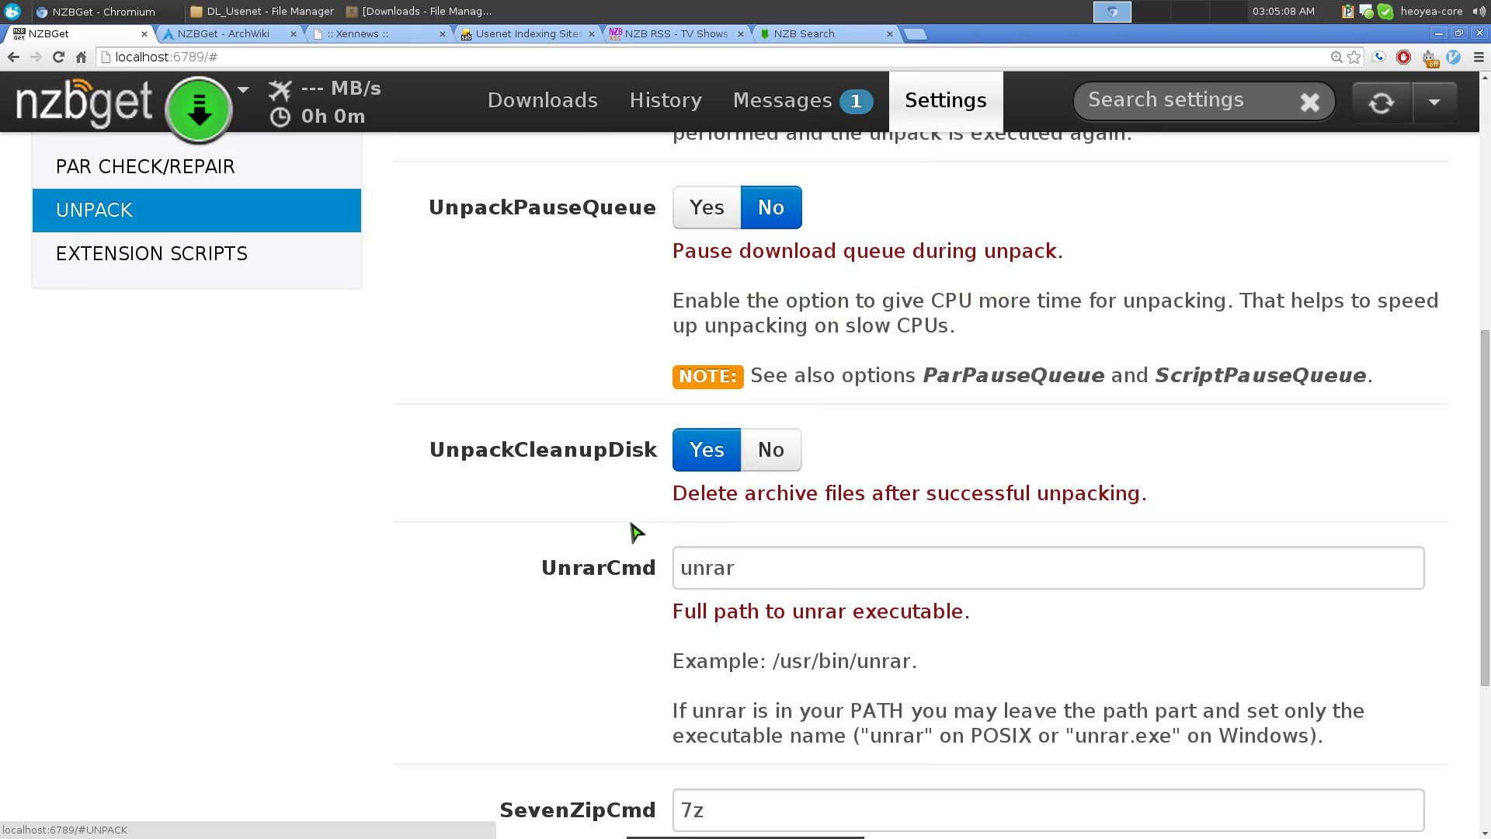
scroll(621, 536, "down", 3)
scroll(617, 537, "down", 3)
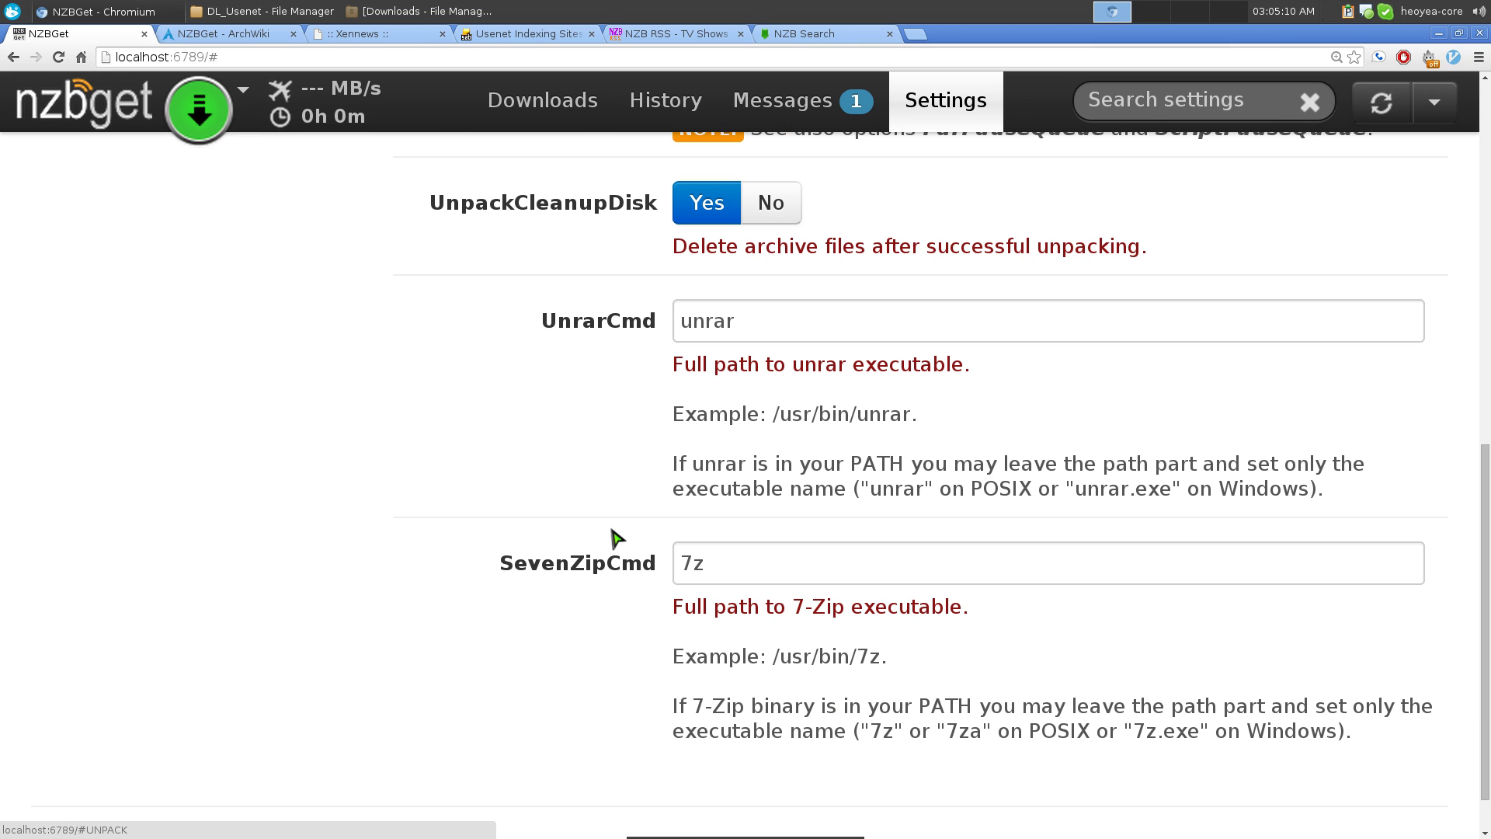
scroll(618, 537, "up", 3)
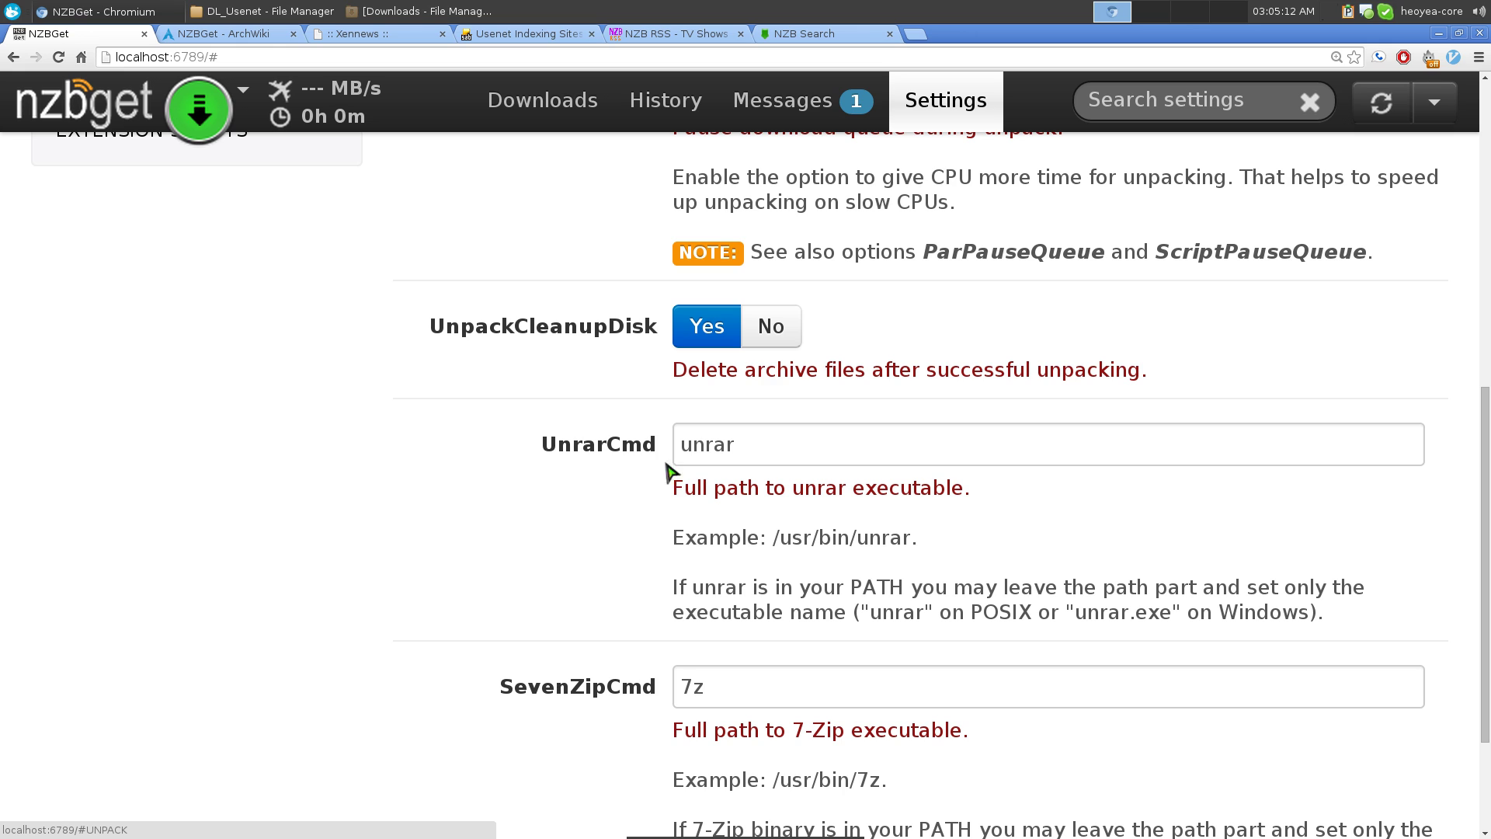
Examine the UnrarCmd and SevenZipCmd executable paths in the Unpack section
left_click_drag(783, 449, 559, 475)
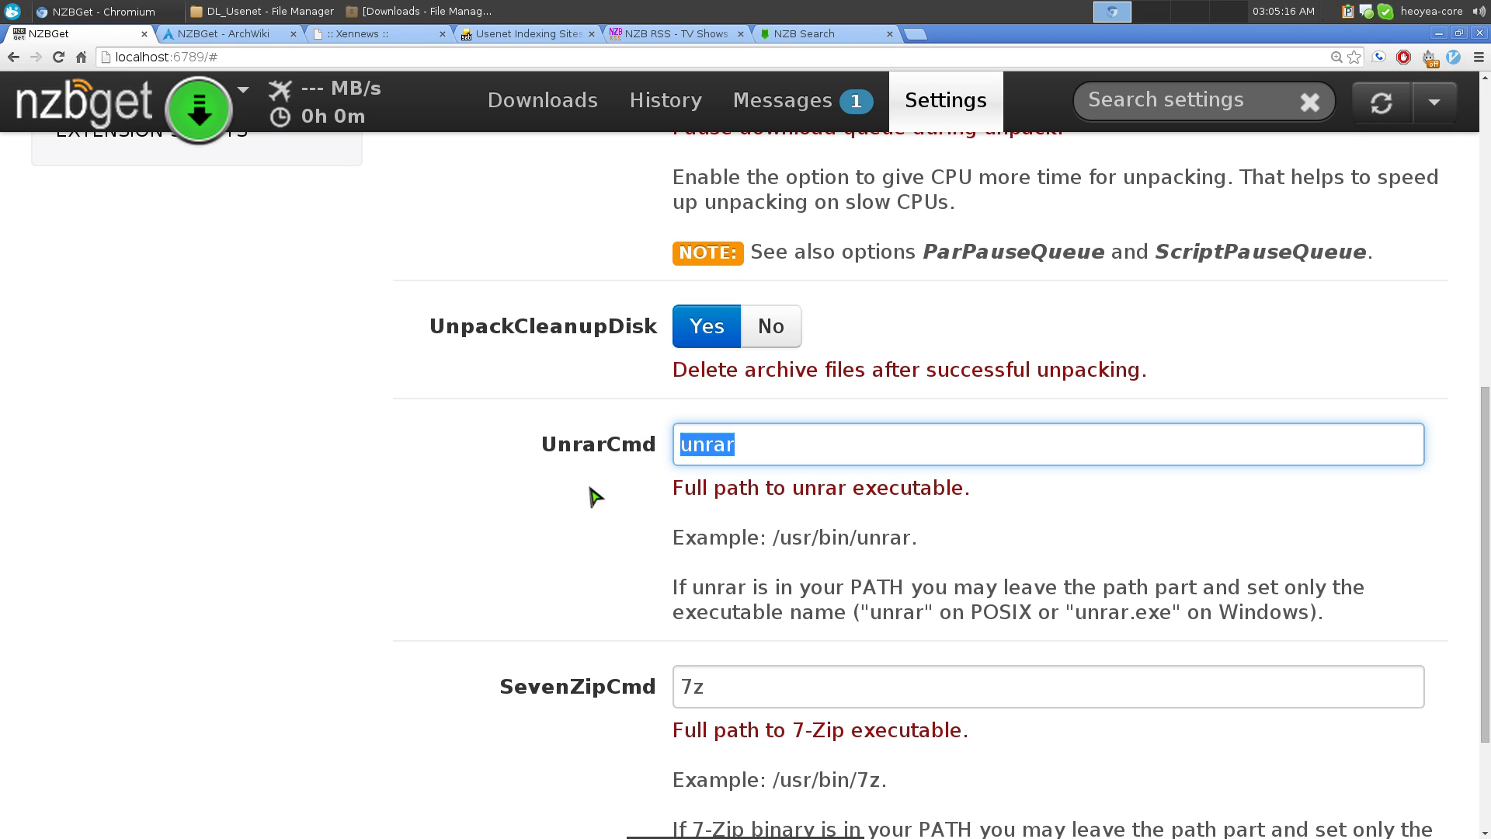
left_click(504, 544)
scroll(544, 547, "down", 2)
left_click_drag(759, 604, 559, 605)
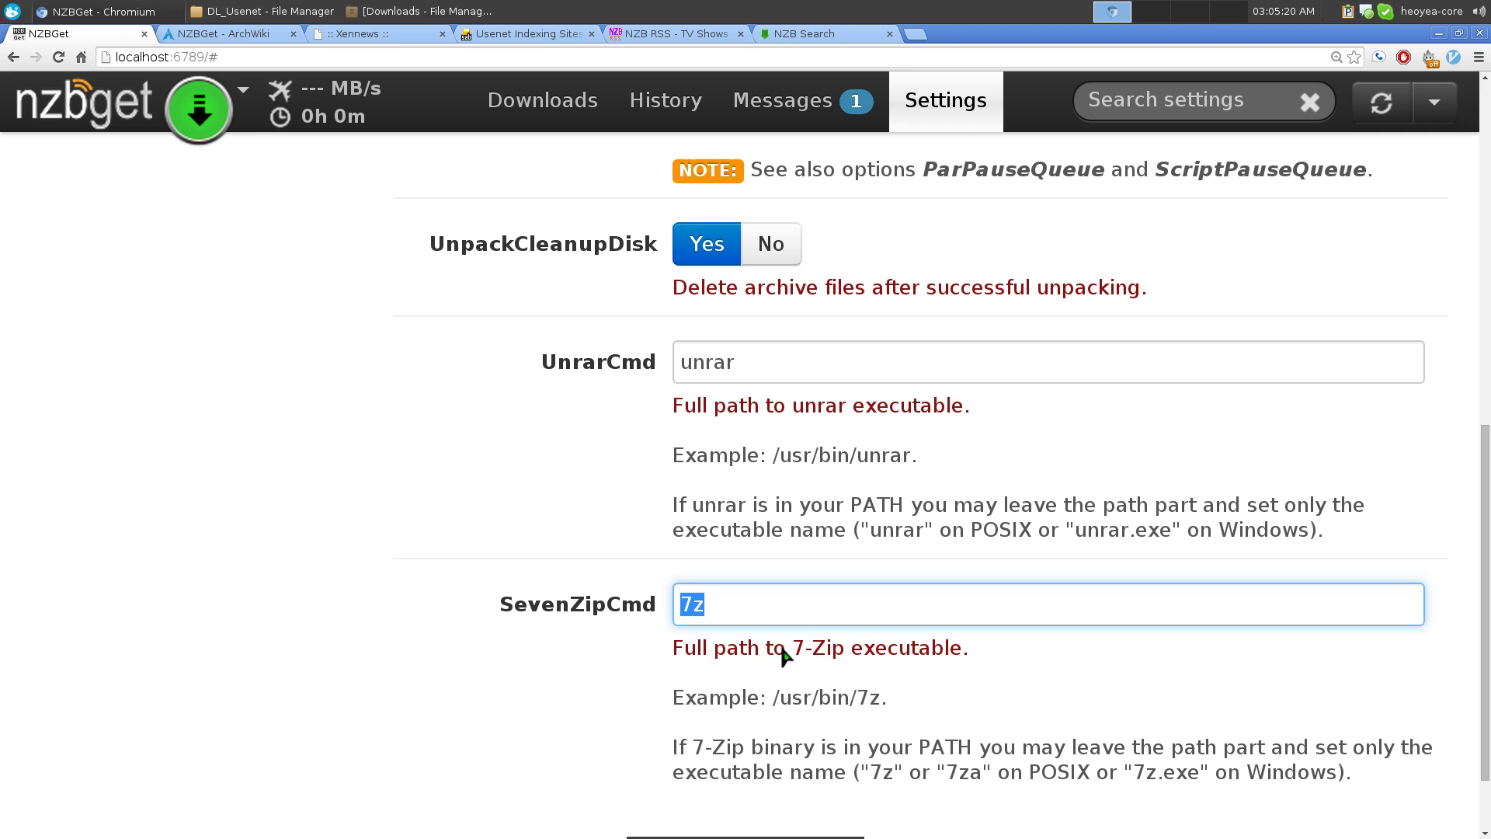
scroll(519, 660, "down", 2)
Examine the PostScript option in the Extension Scripts section and return to the Downloads page
scroll(422, 496, "up", 10)
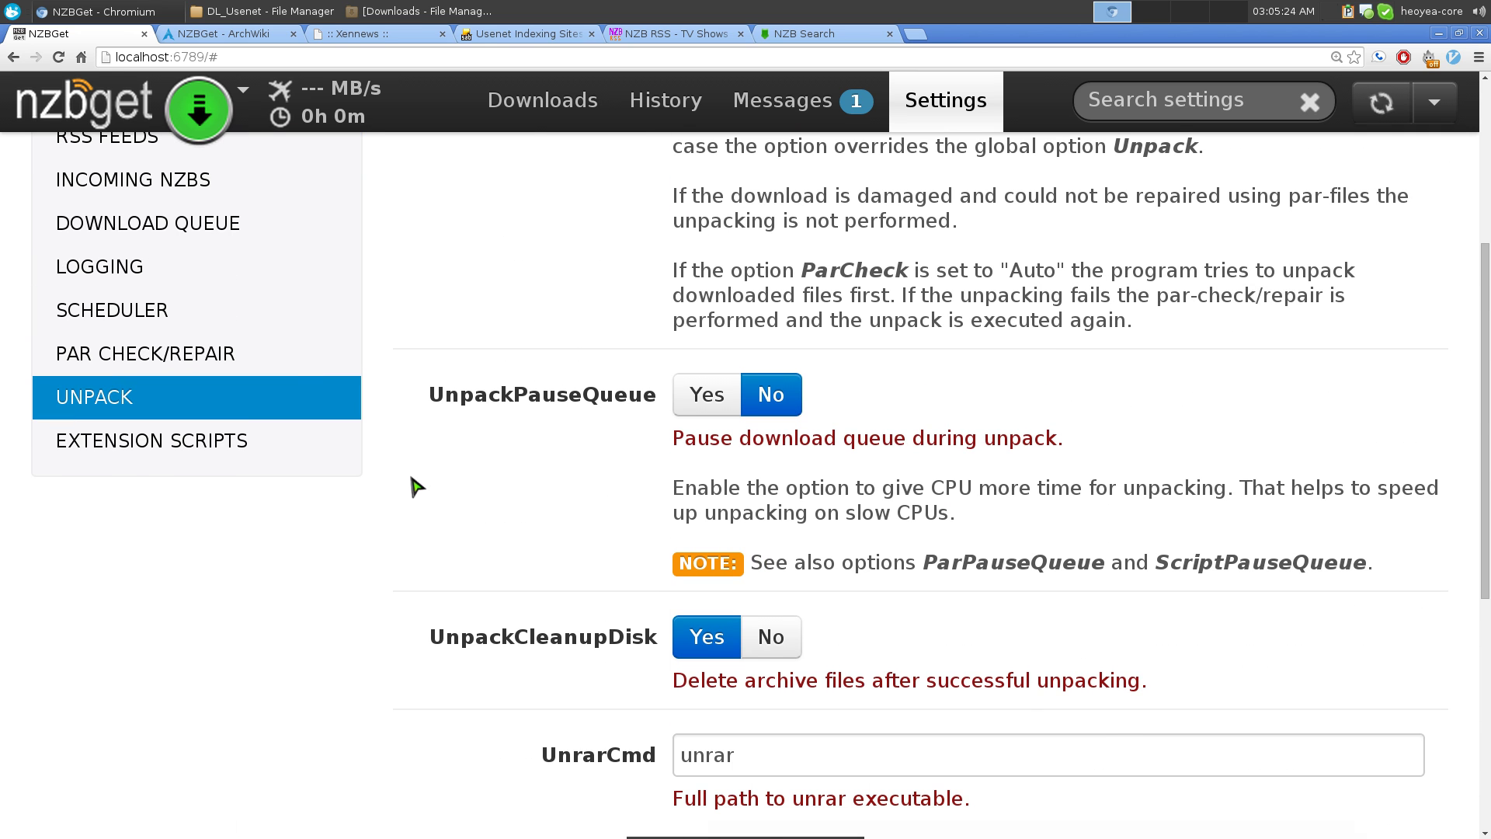
left_click(260, 457)
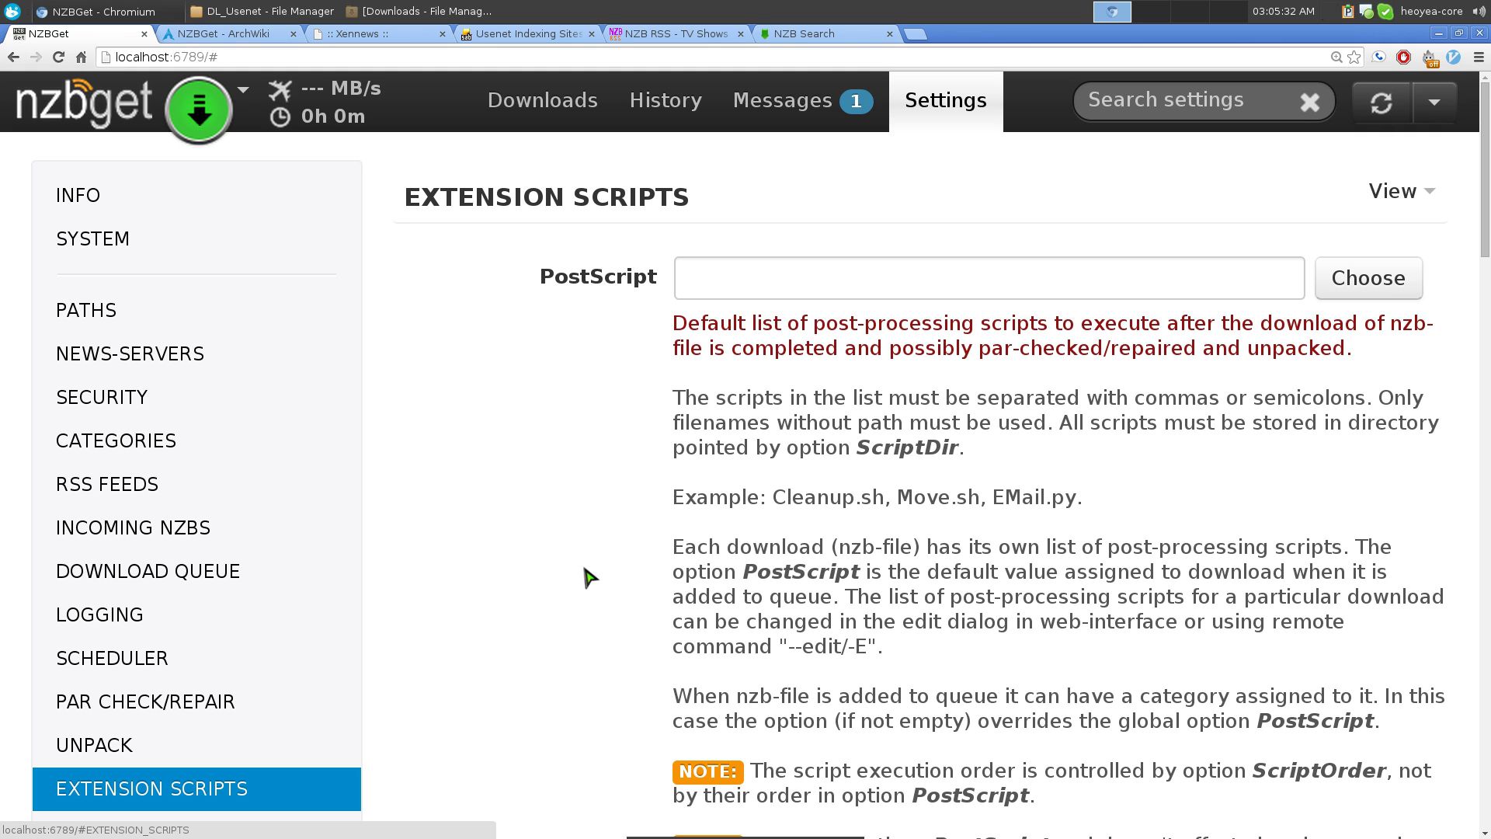
scroll(1200, 522, "down", 2)
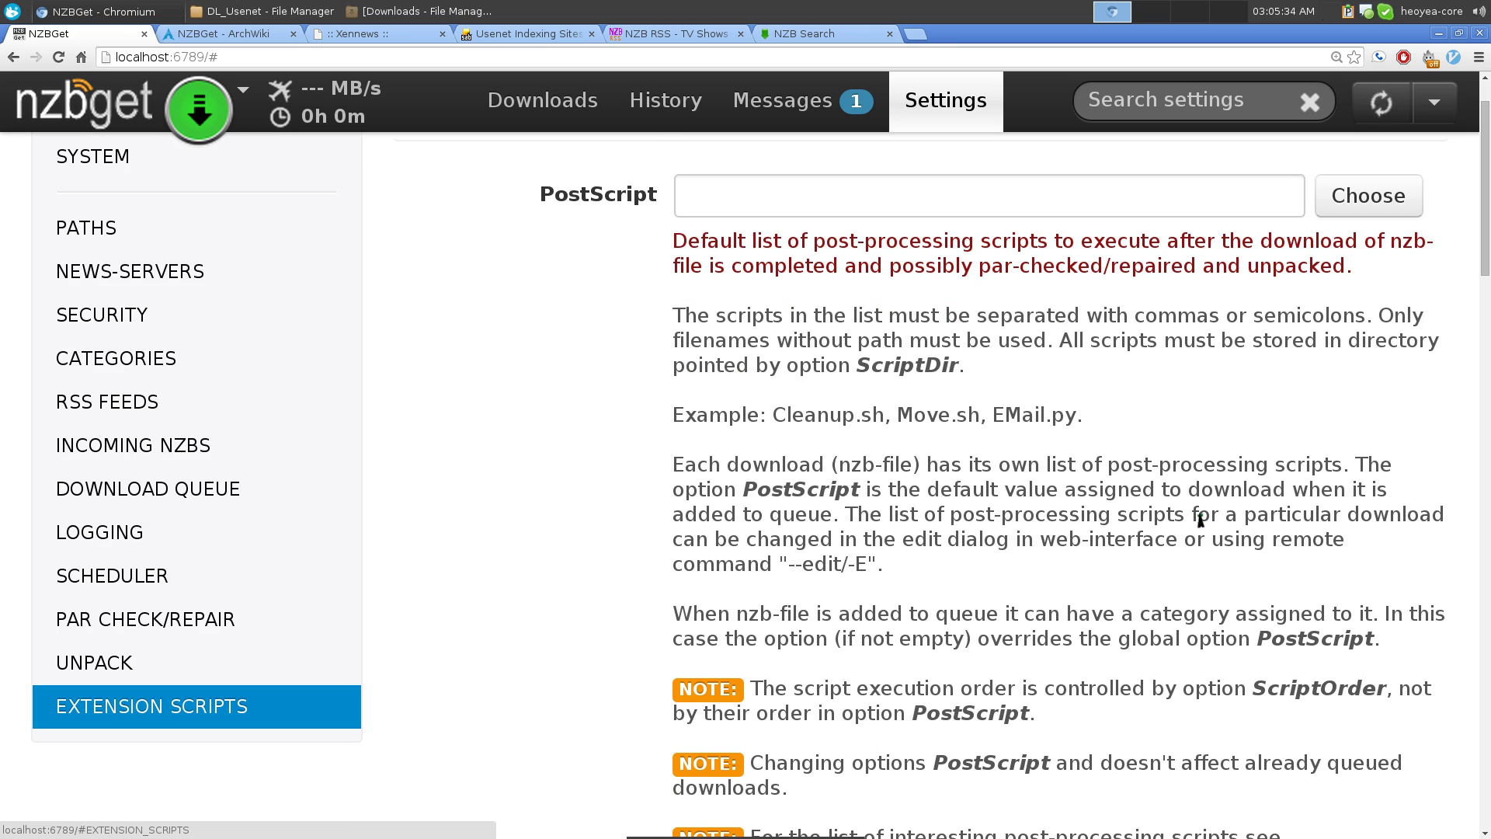
scroll(1200, 518, "up", 2)
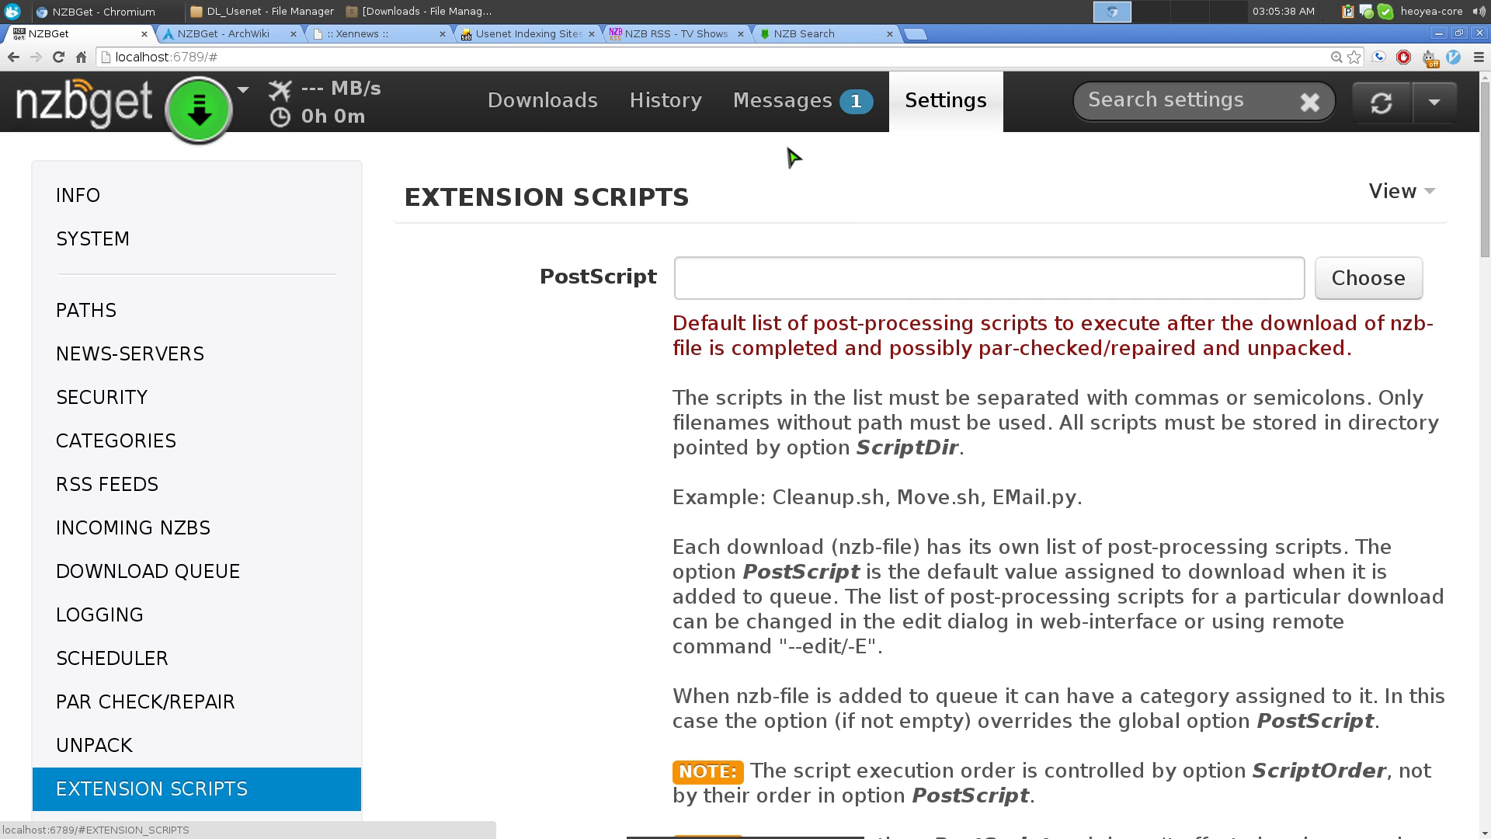
left_click(522, 116)
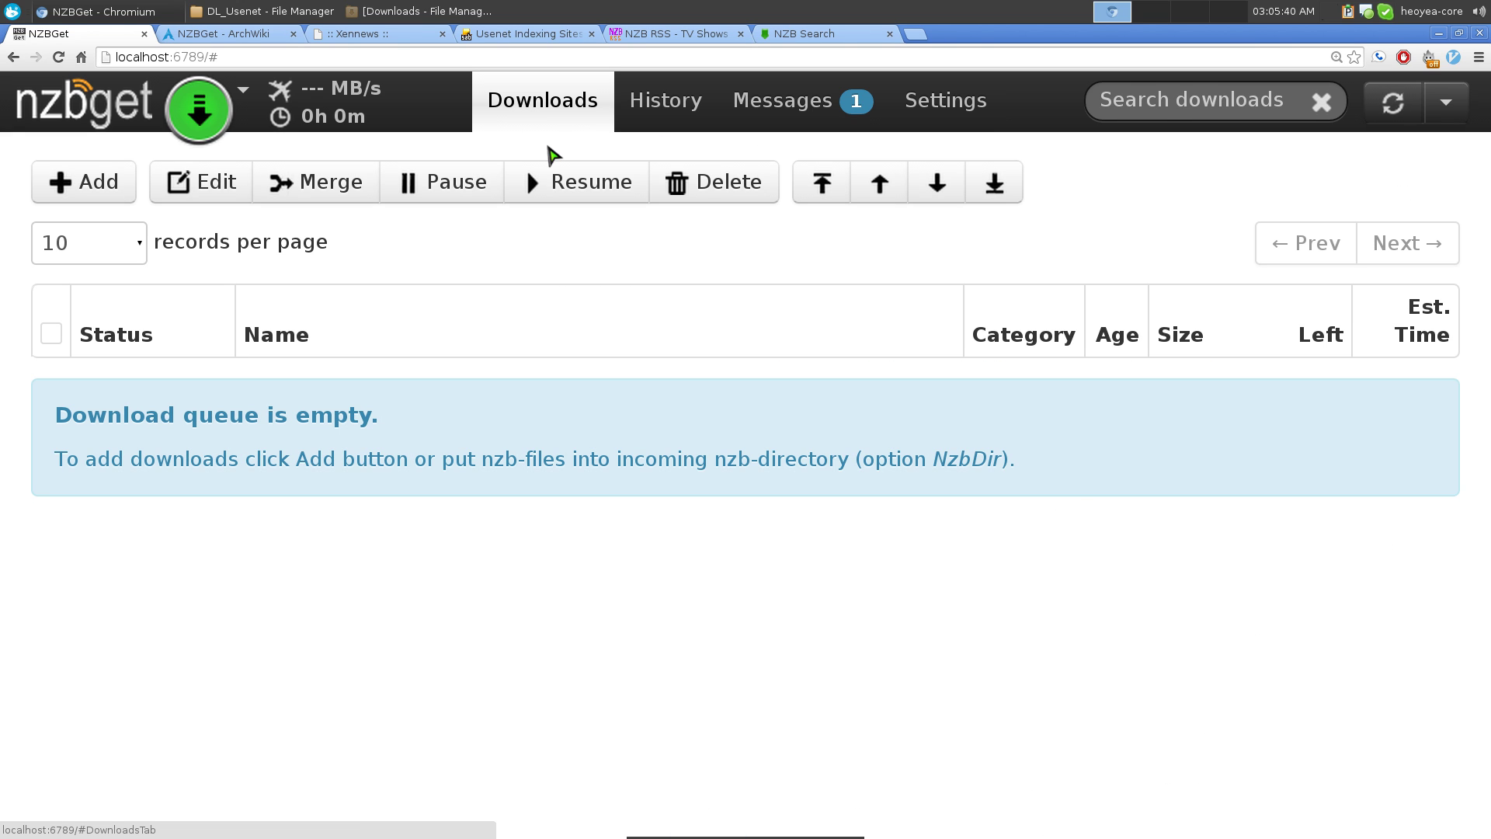
key("ctrl+minus")
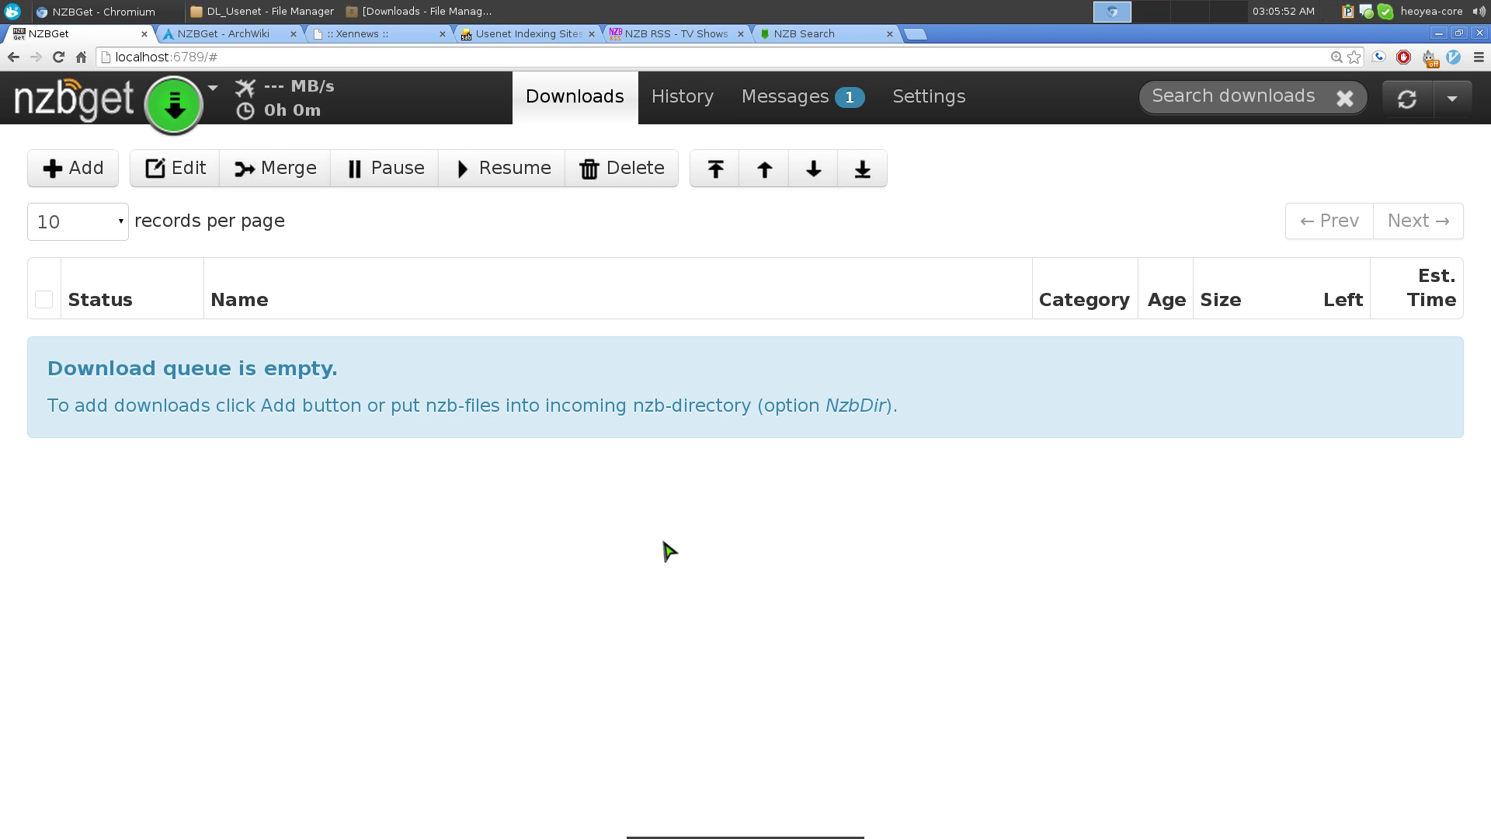
Switch to the NZBSearch website and search it for "hd wallpapers"
left_click(806, 35)
left_click(608, 117)
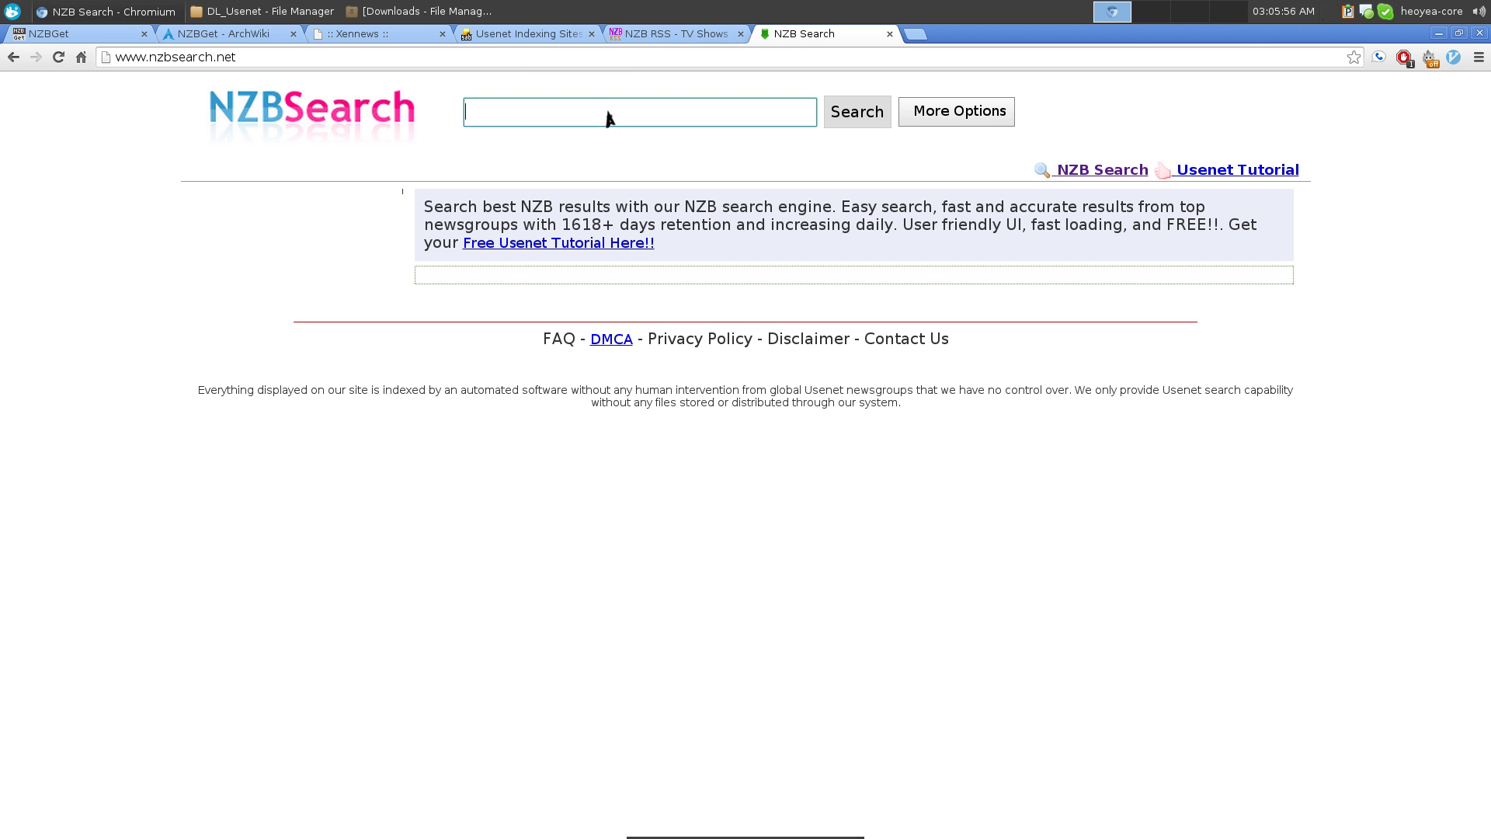
type("hd wallap")
key("BackSpace")
key("BackSpace")
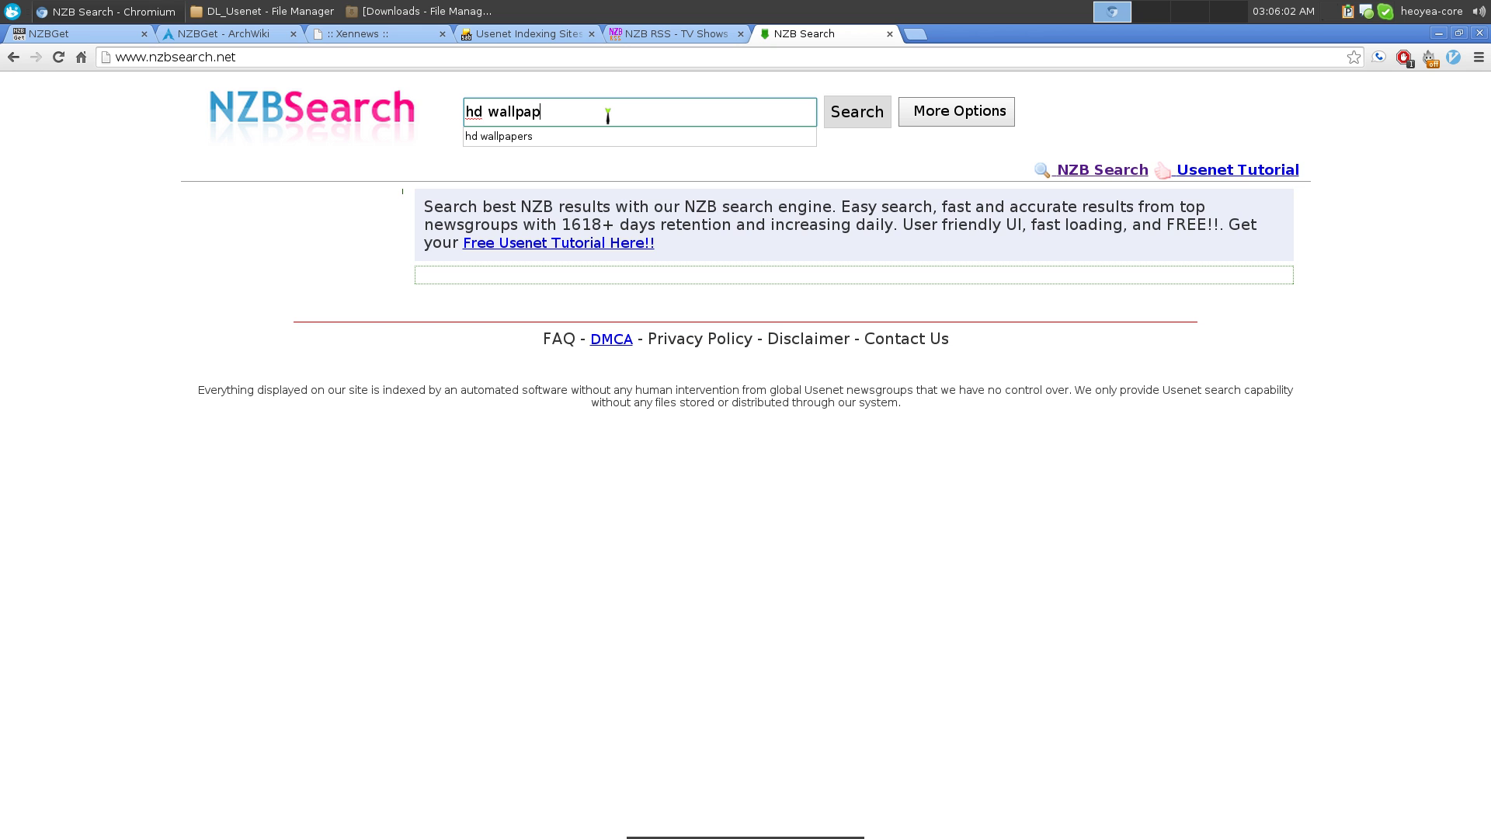
type("papers")
key("Return")
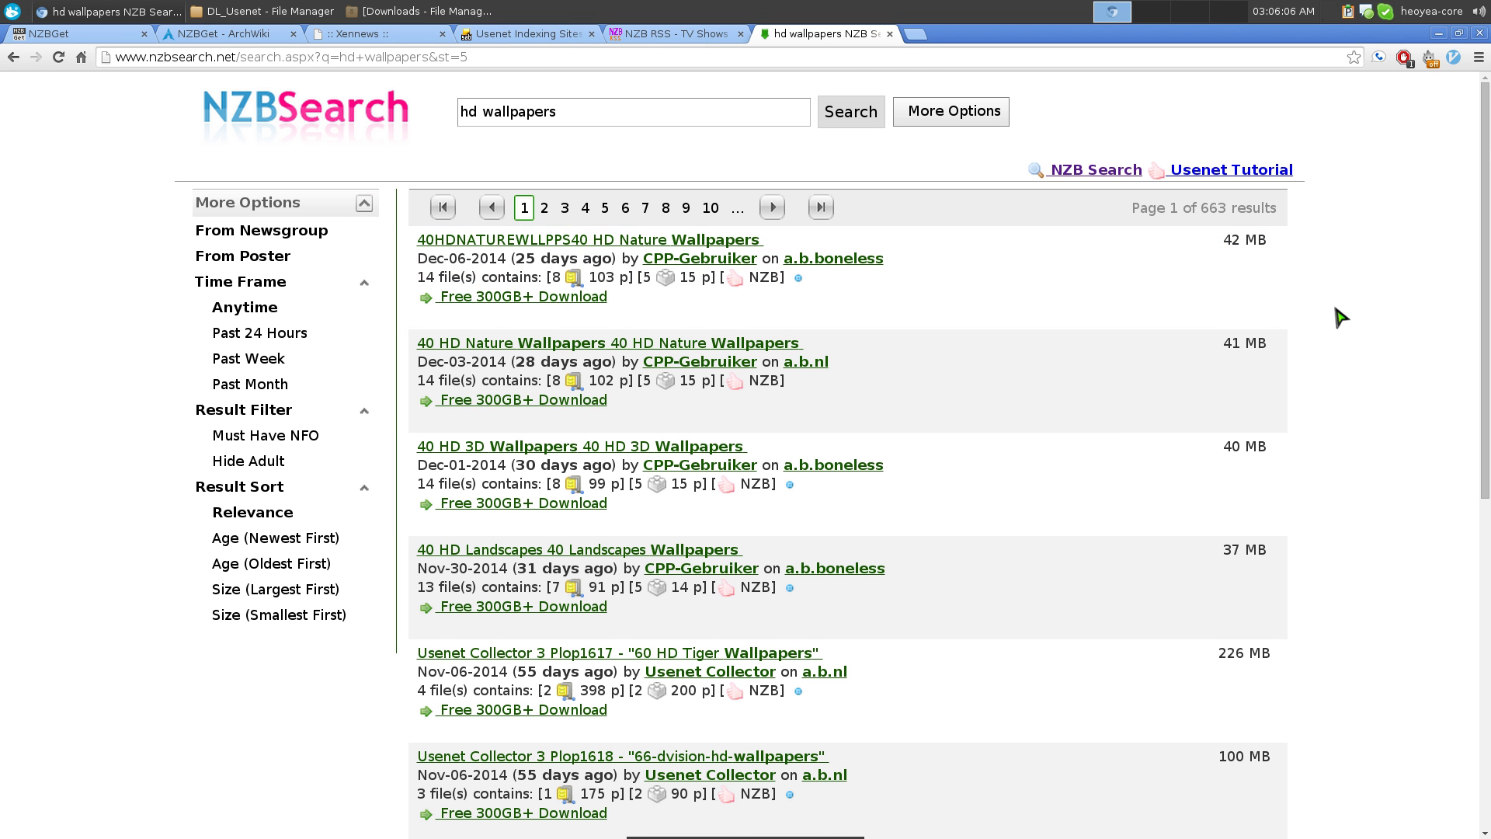
Download the NZB file of "40 HD Landscapes 40 Landscapes Wallpapers" from the search results
scroll(1343, 315, "down", 3)
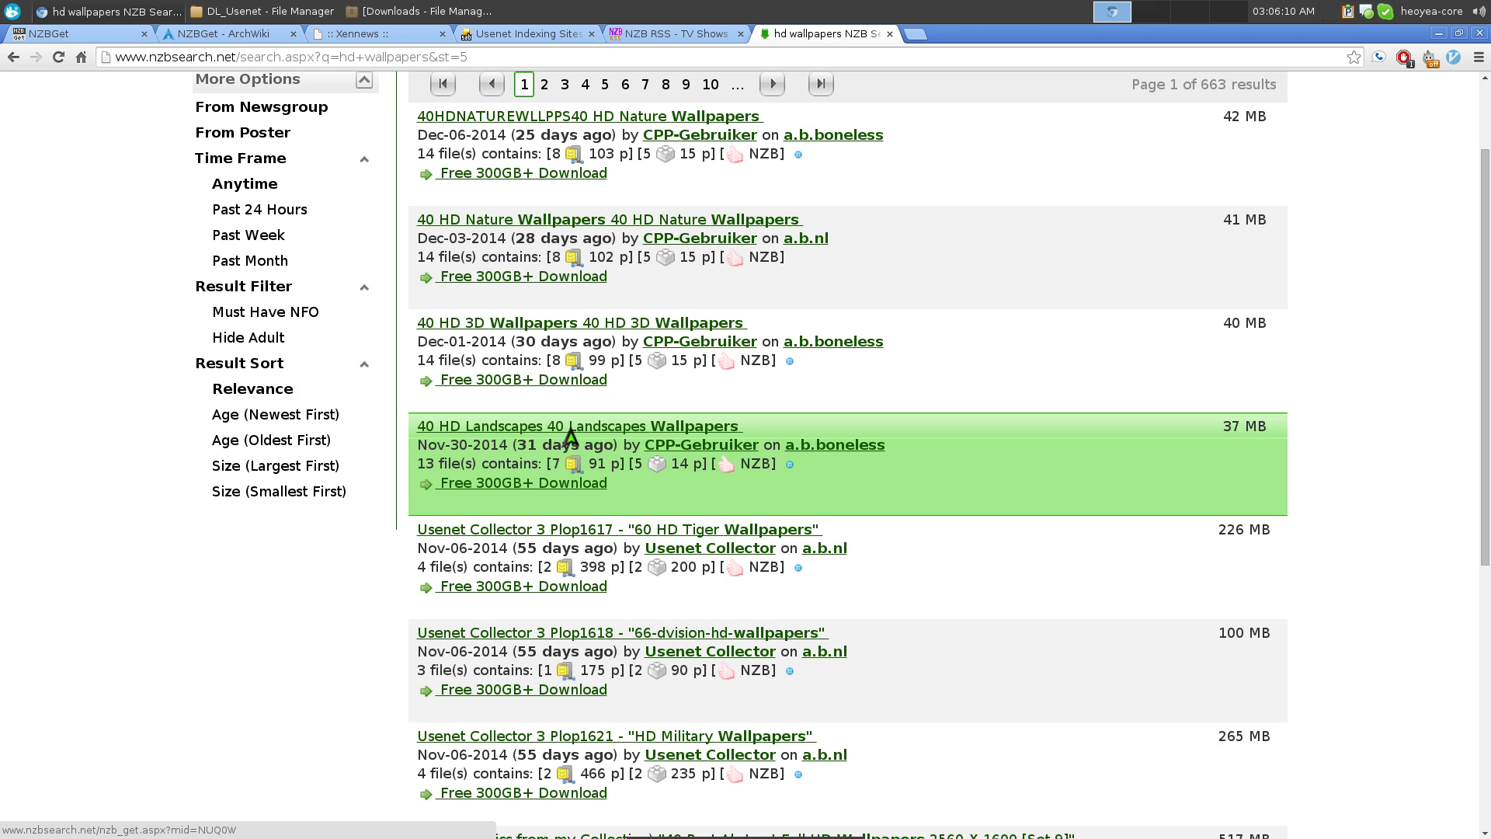
left_click(616, 429)
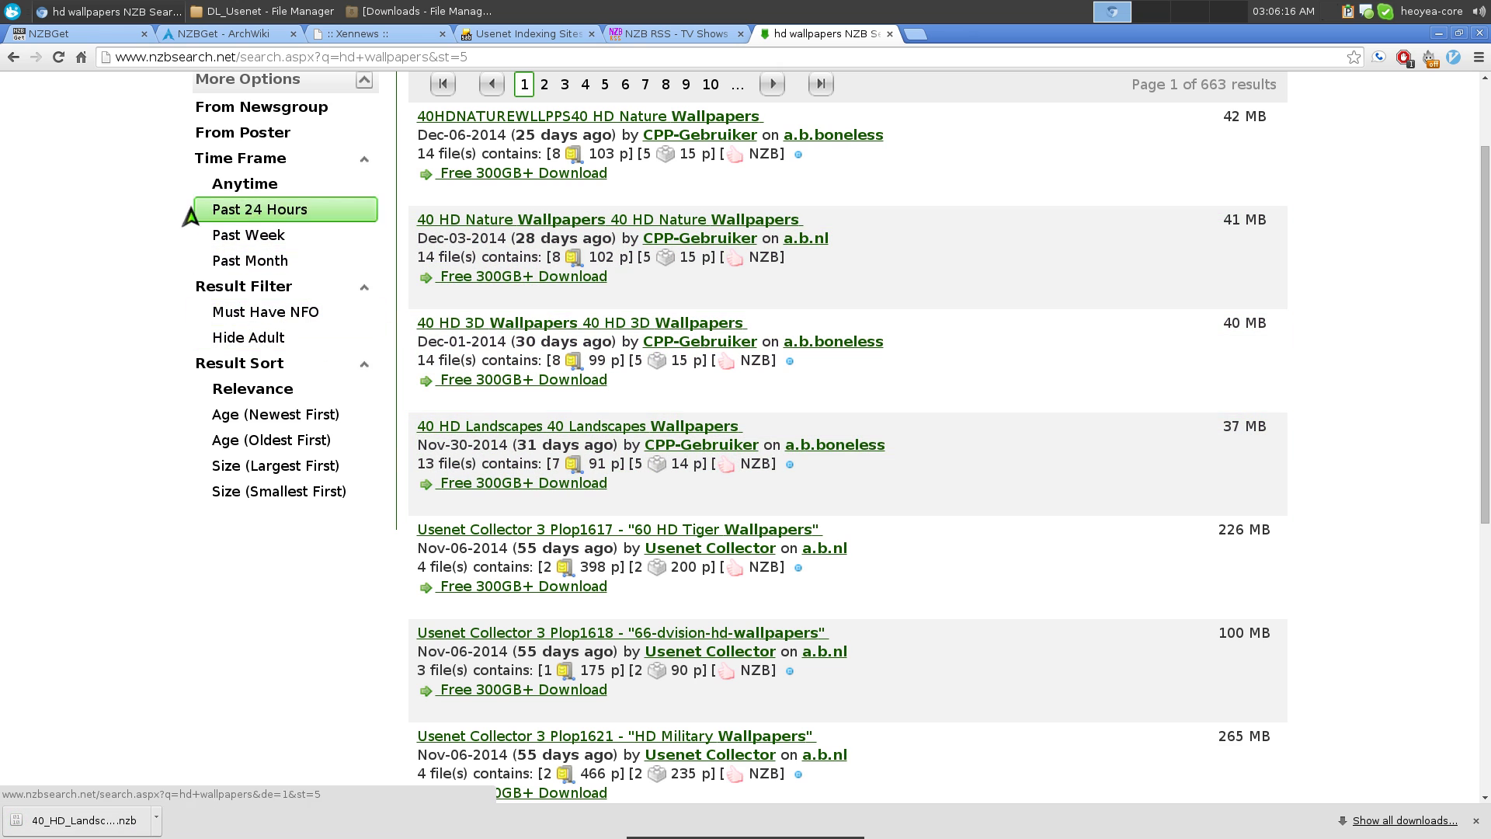
Return to NZBGet, start adding NZB files to the download queue and scan the incoming directory
left_click(103, 35)
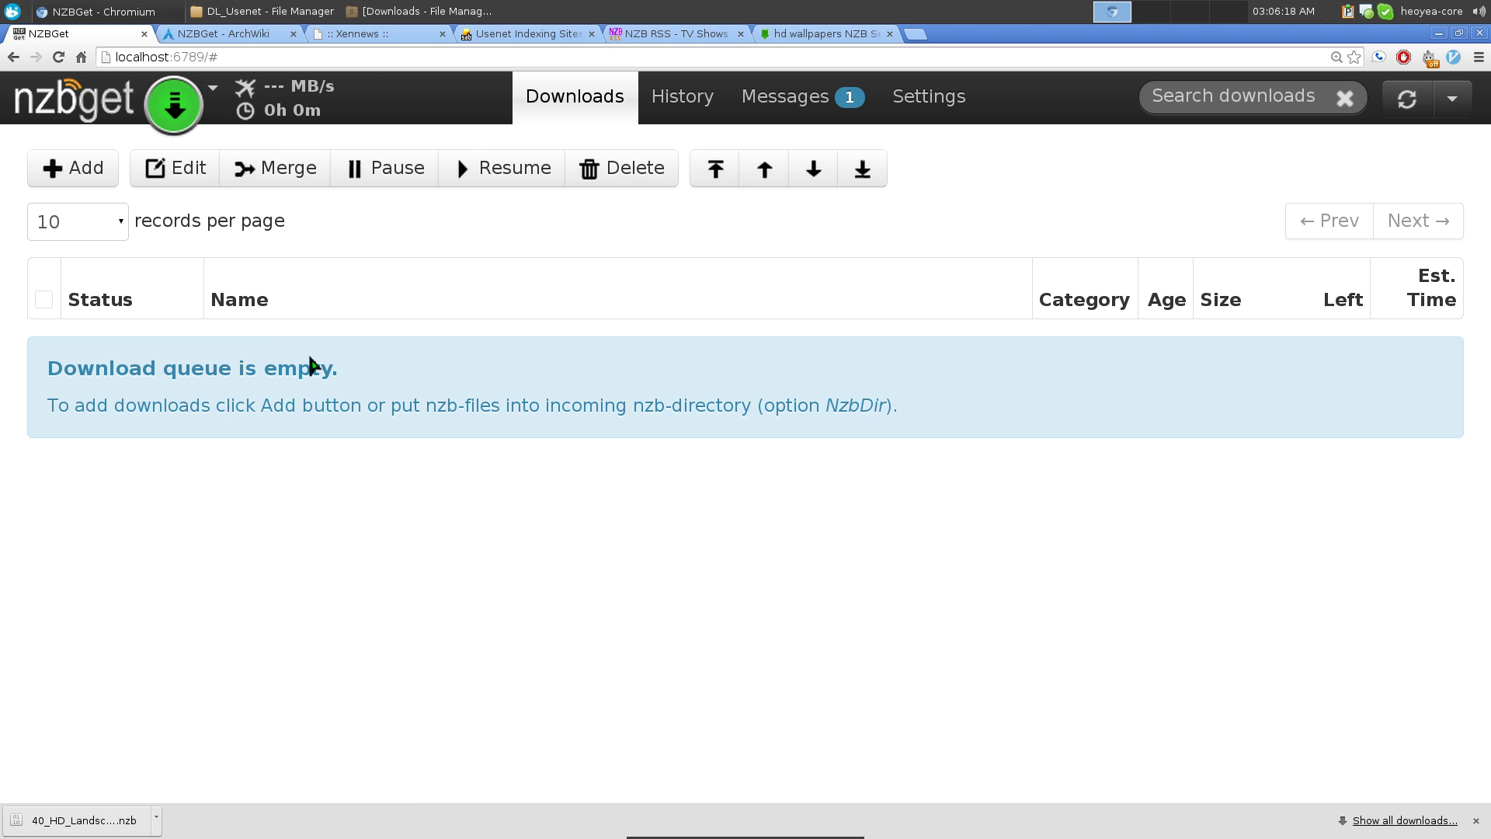
left_click(86, 168)
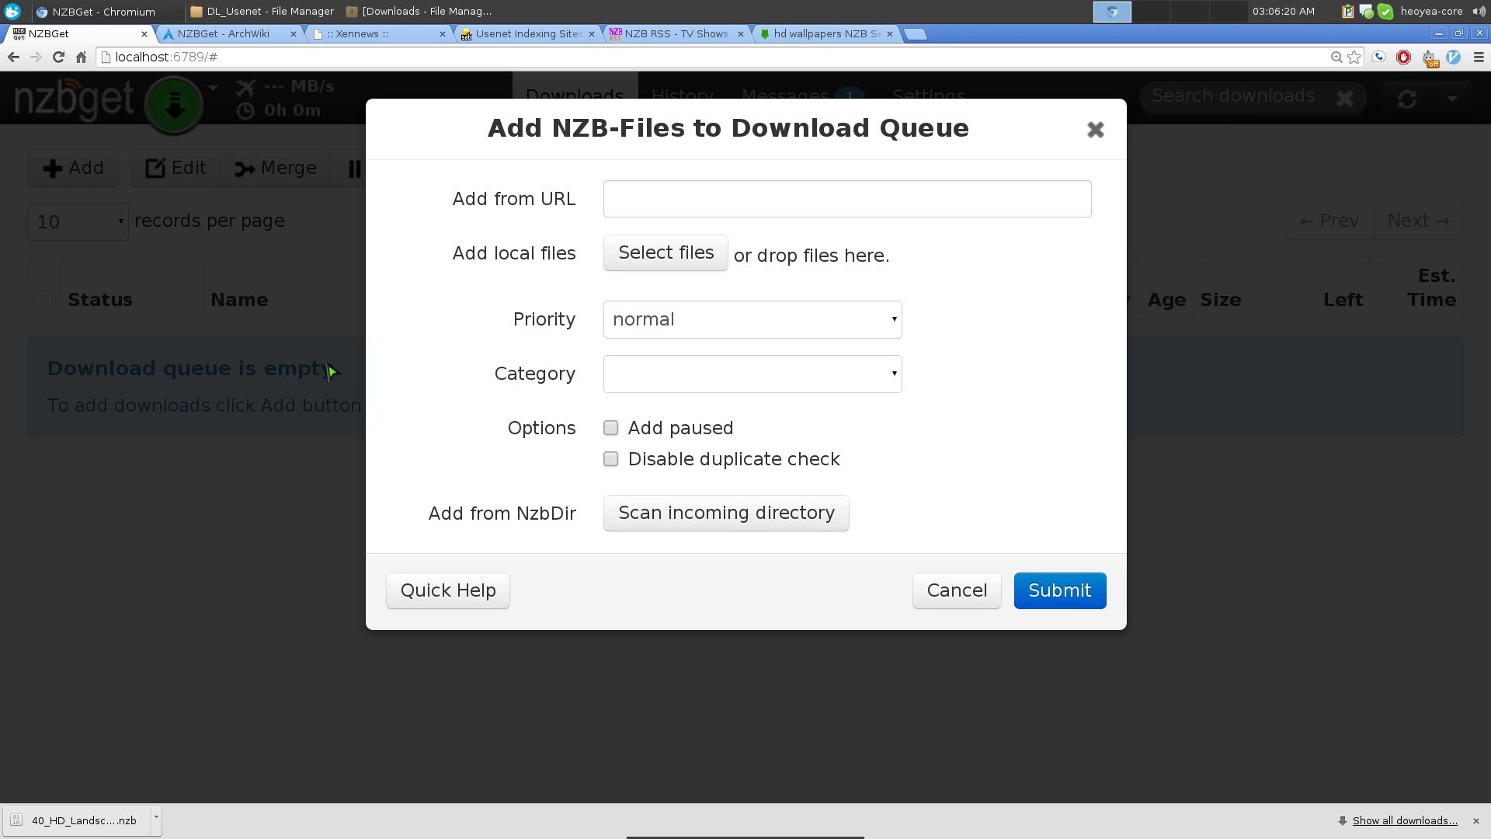
left_click(697, 212)
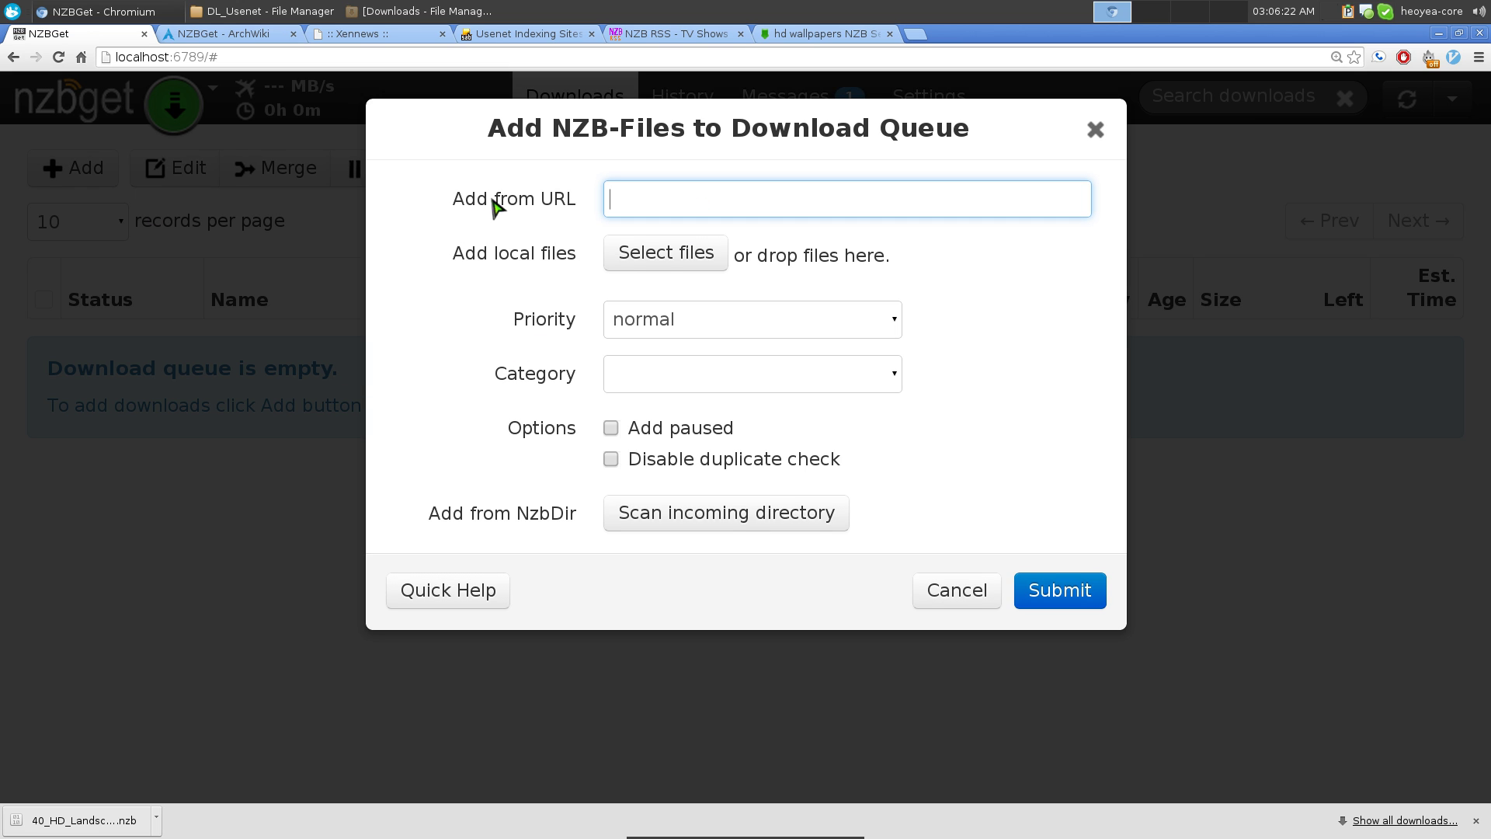
left_click(737, 528)
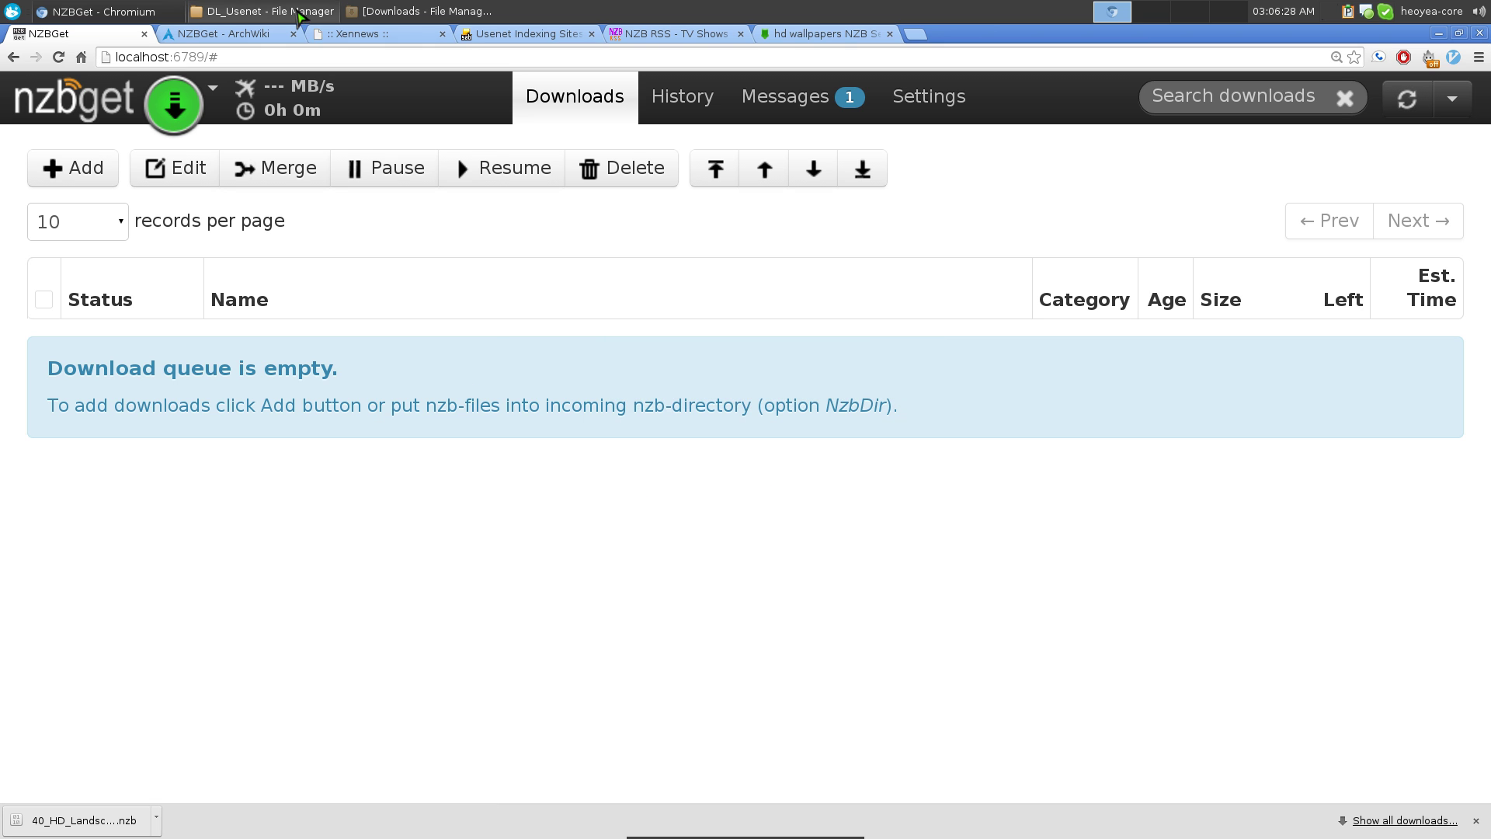
Switch to the file manager, check the nzb folder inside DL_Usenet, and return to NZBGet
left_click(264, 11)
double_click(536, 423)
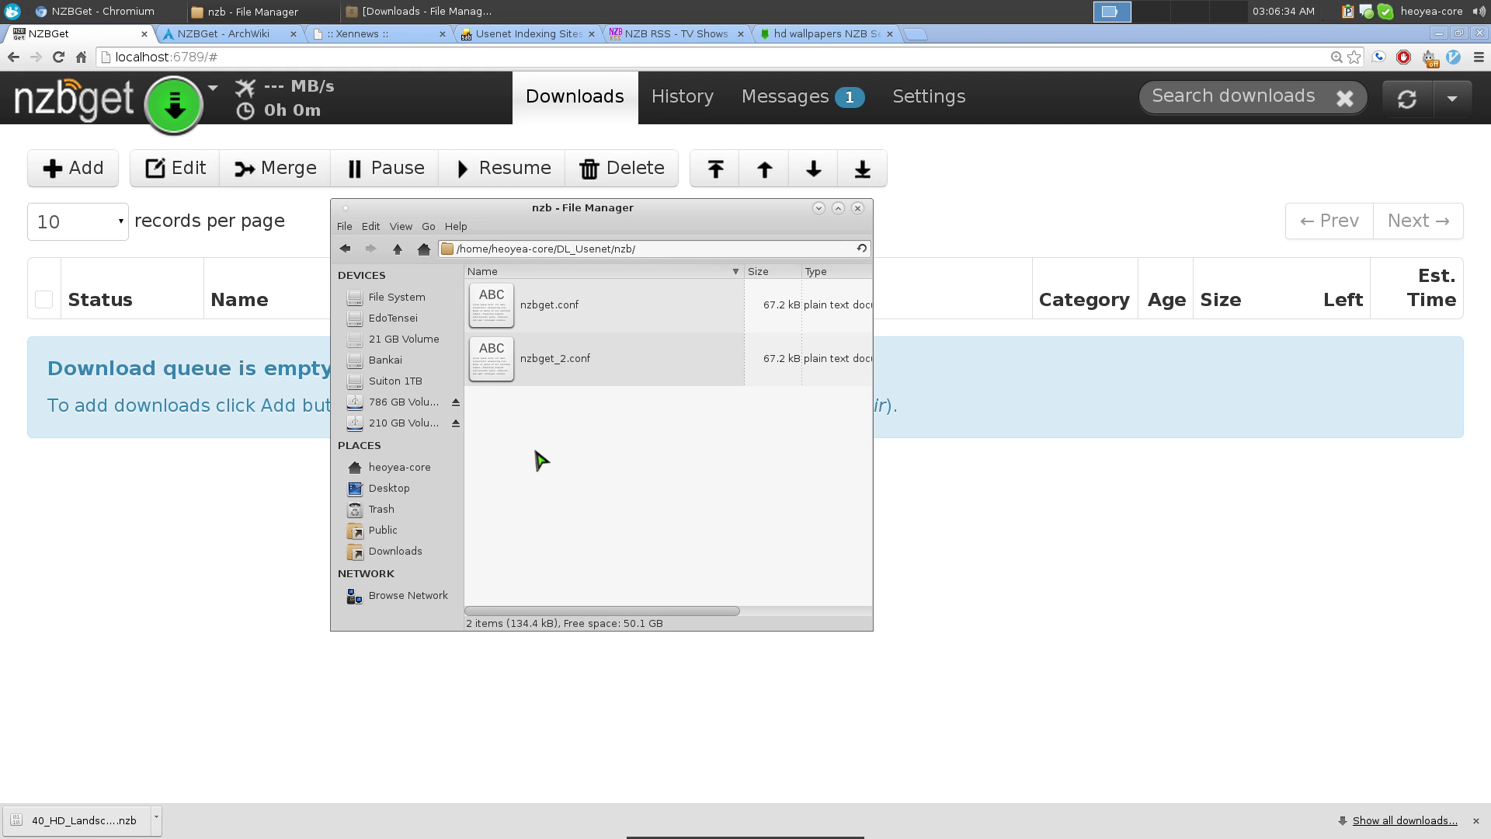
left_click(173, 536)
Select the local file 40_HD_Landscapes_40_Landscapes_Wallpapers.nzb for adding to the NZBGet download queue
left_click(83, 173)
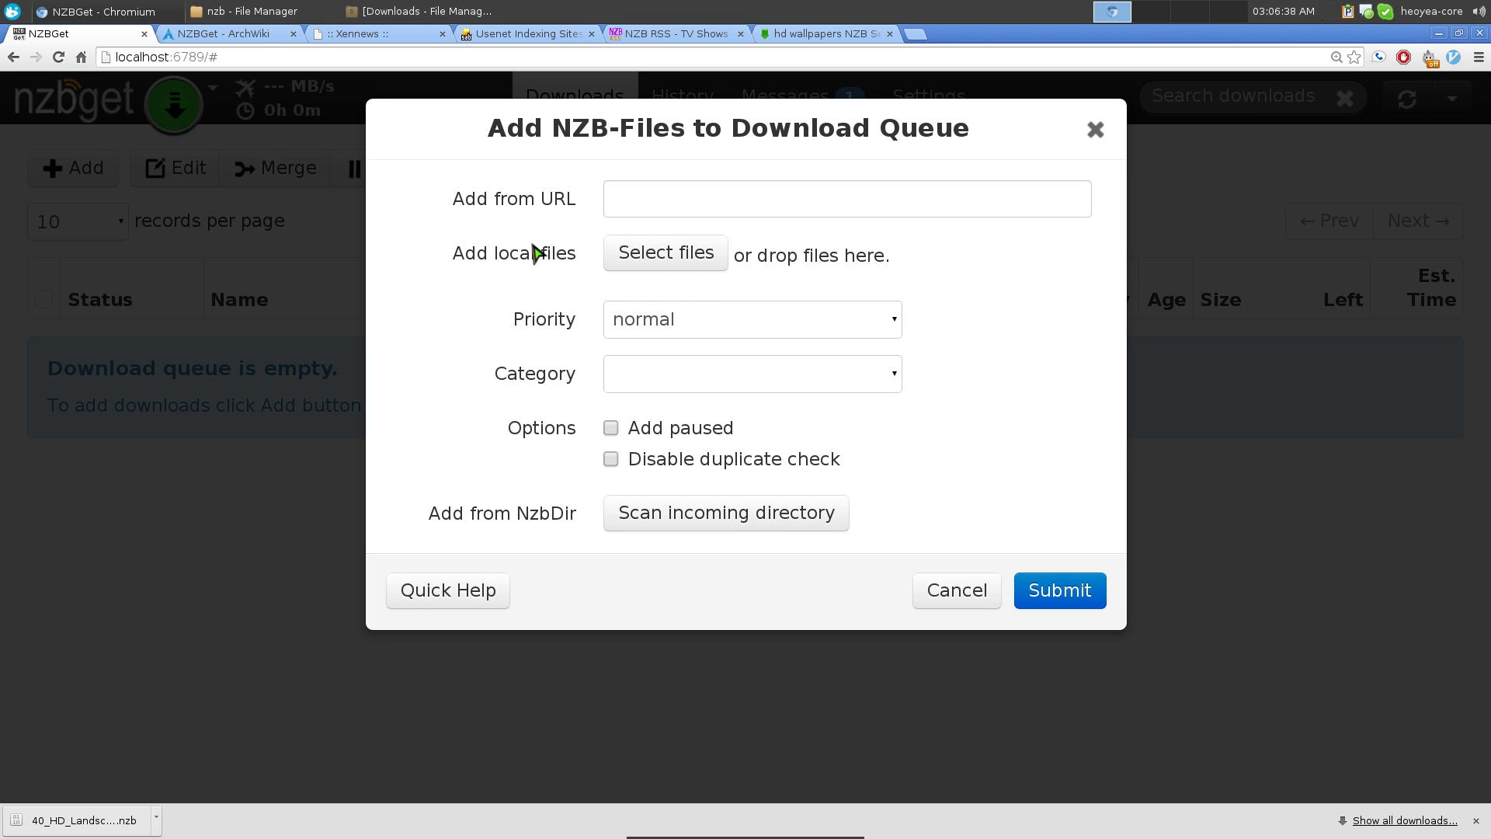
left_click(668, 263)
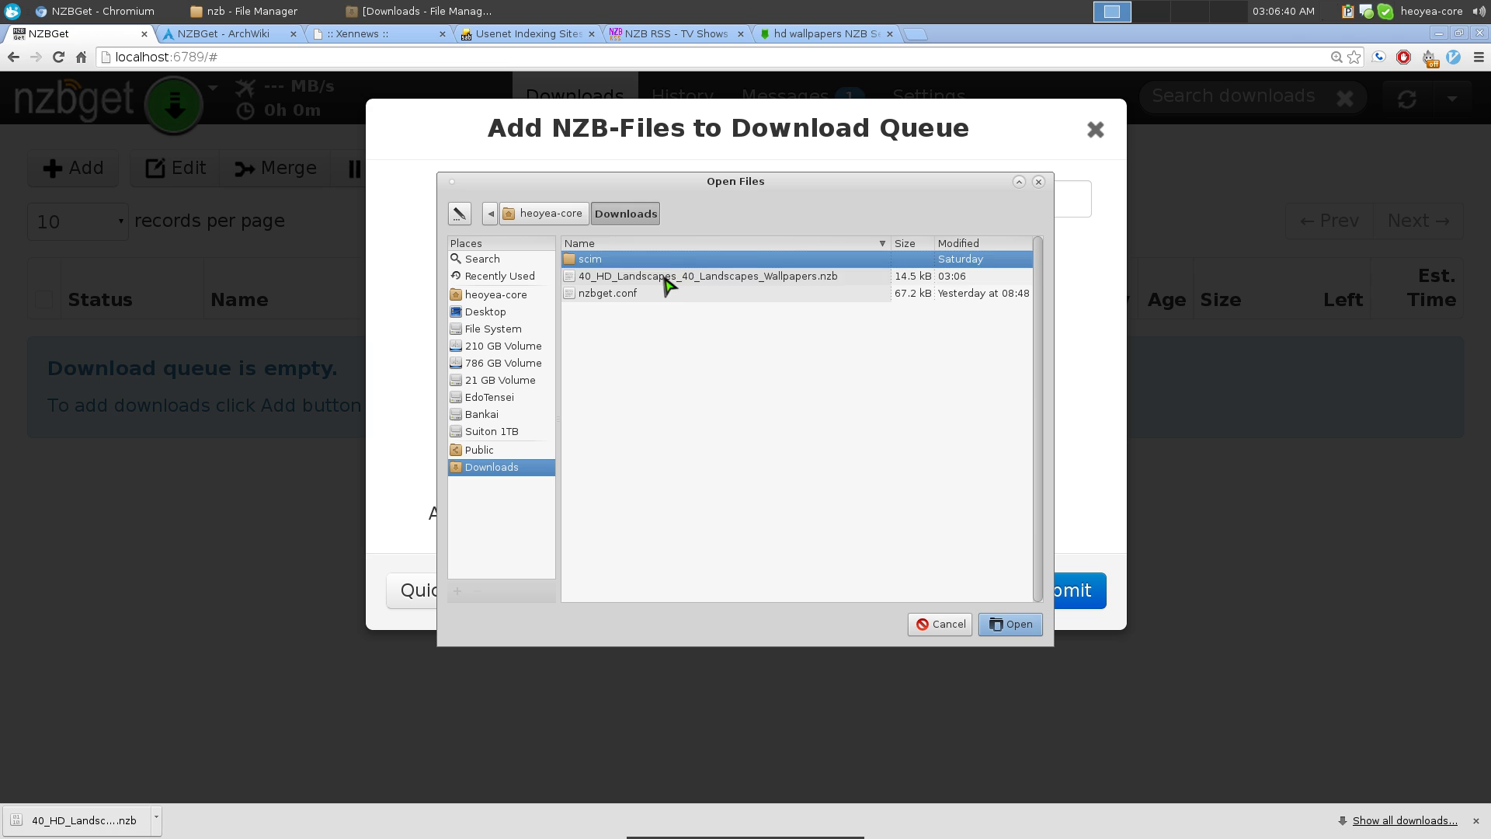
left_click(665, 278)
left_click(1011, 628)
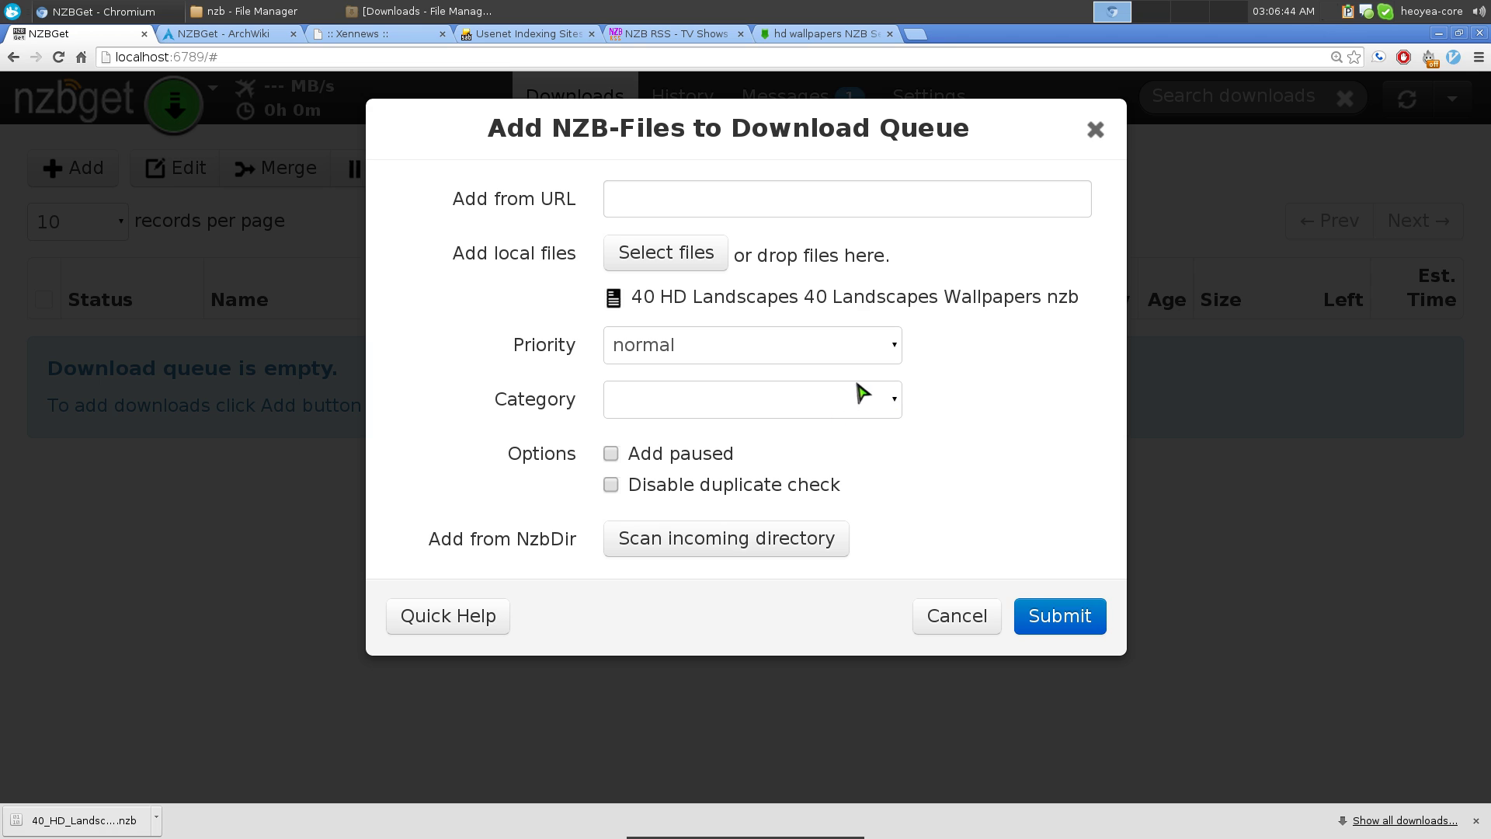
Review the Priority and Category choices, keep normal priority with no category, and submit the NZB to the queue
left_click(891, 349)
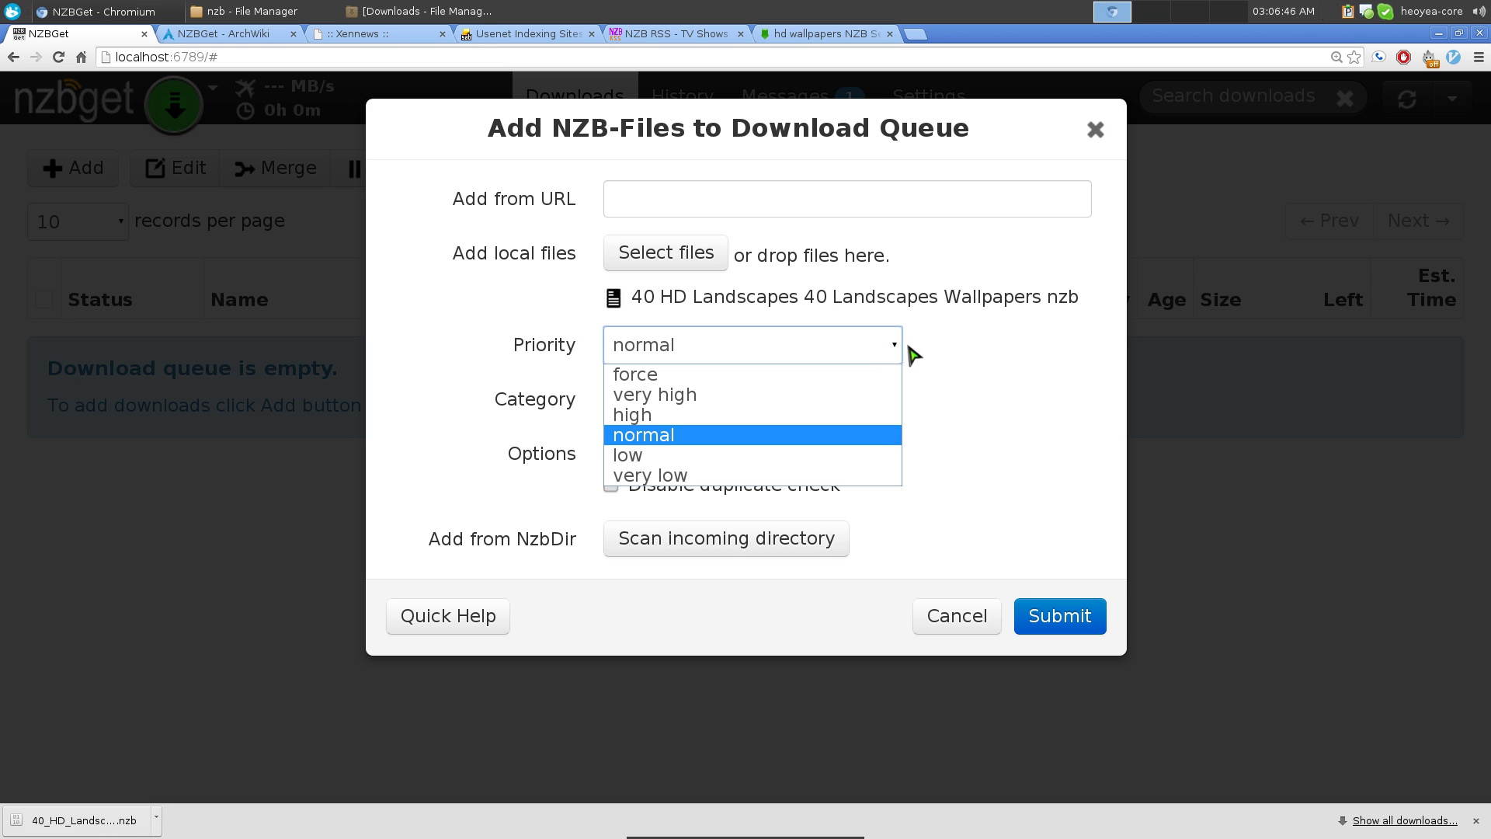
left_click(908, 435)
left_click(901, 404)
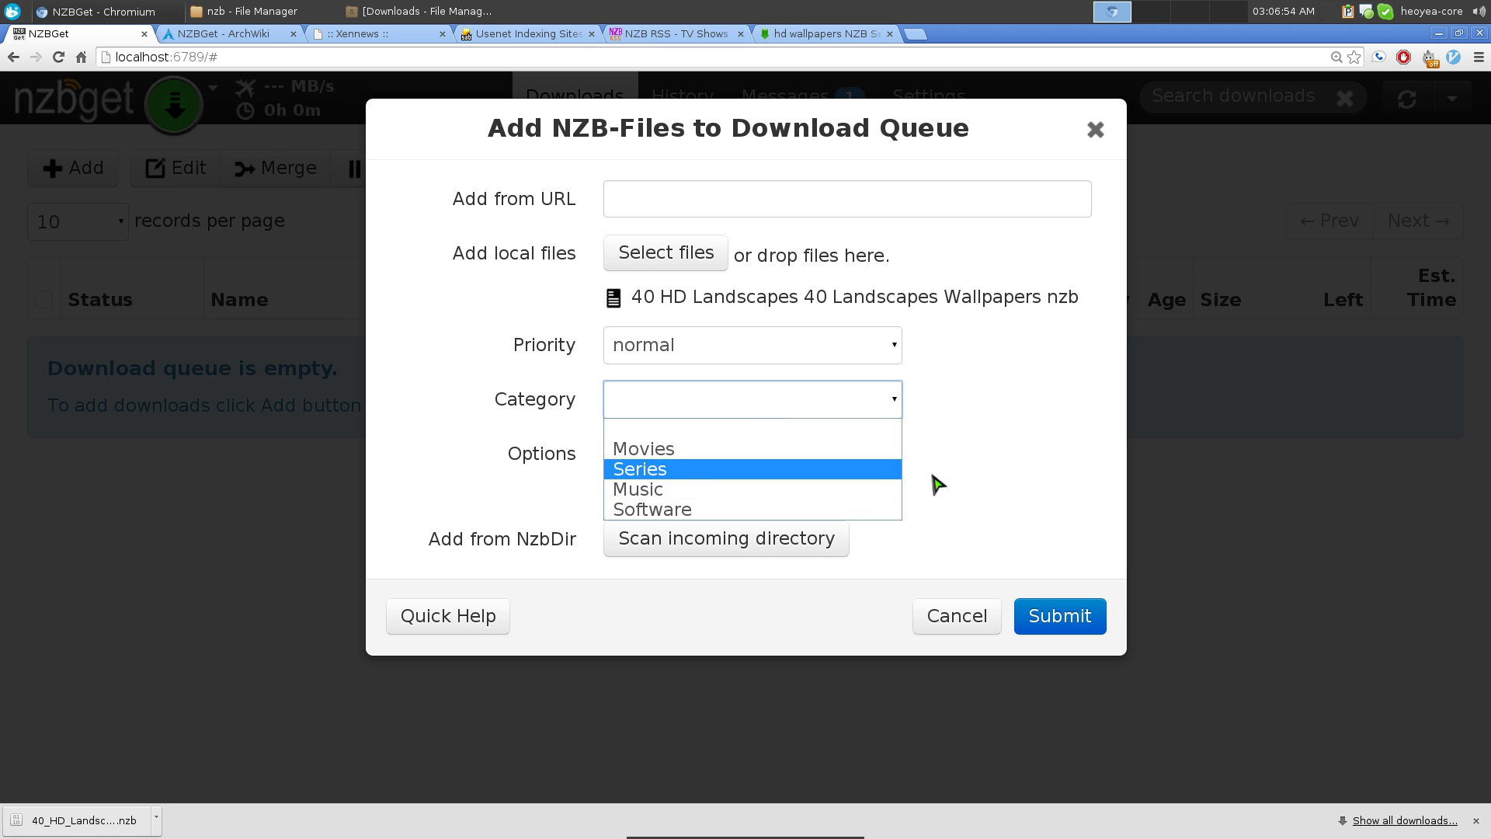
left_click(1006, 446)
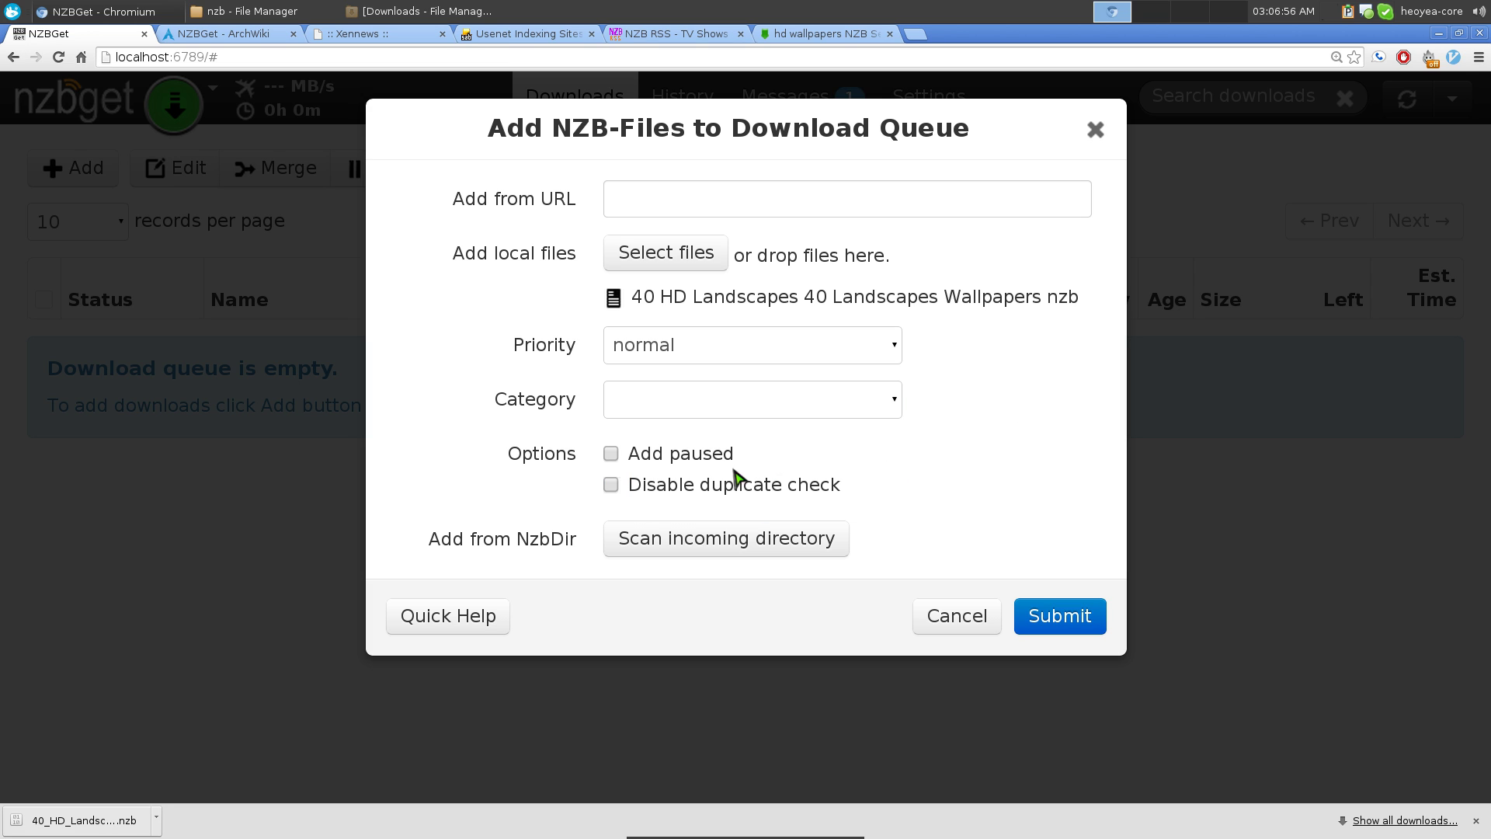
left_click(1054, 618)
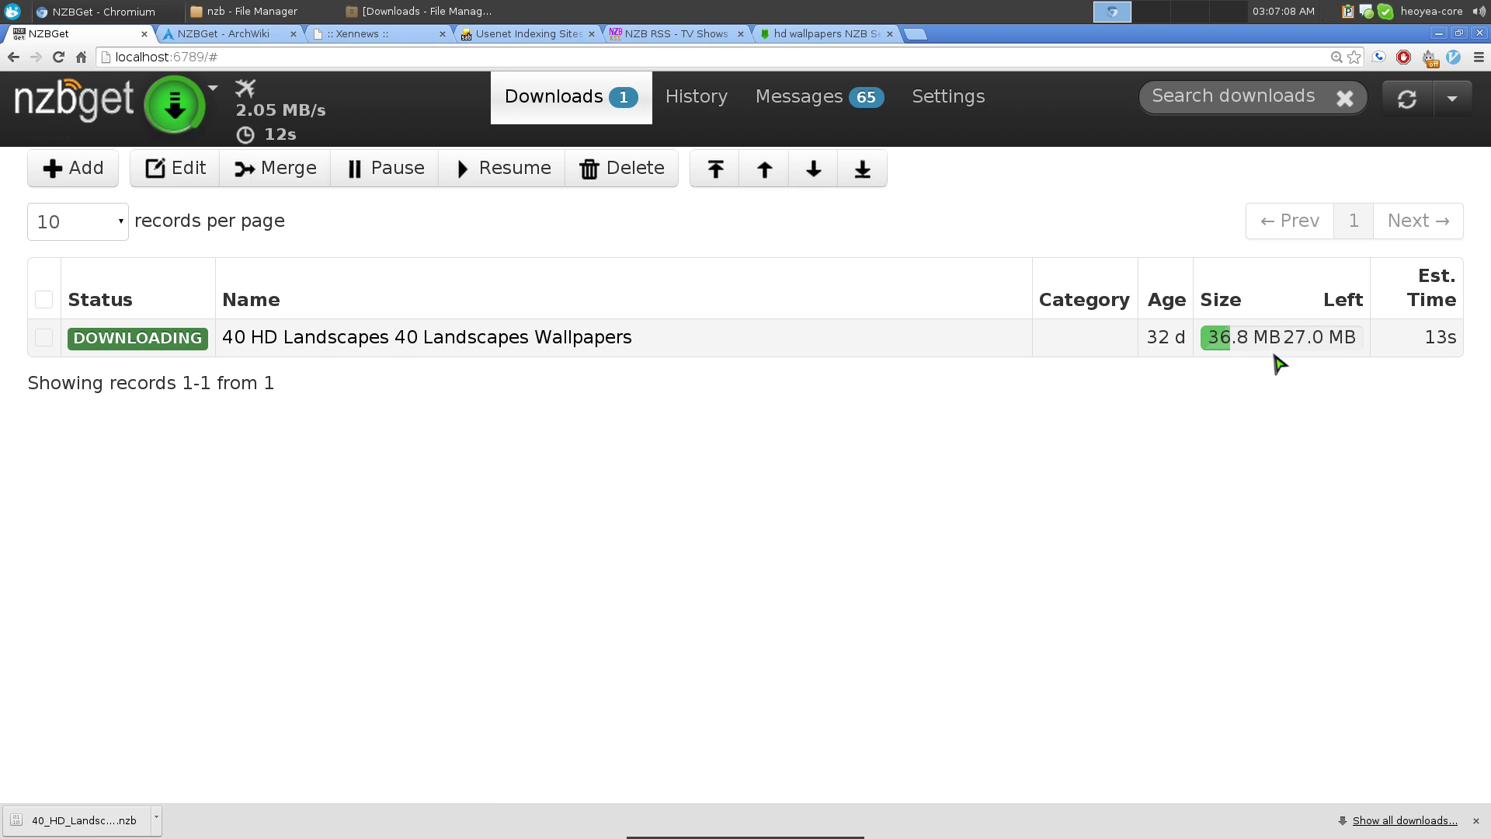
Examine the age, size, remaining data and estimated time of the wallpapers download in the queue
double_click(1168, 300)
left_click_drag(1149, 334, 1181, 341)
left_click(1181, 379)
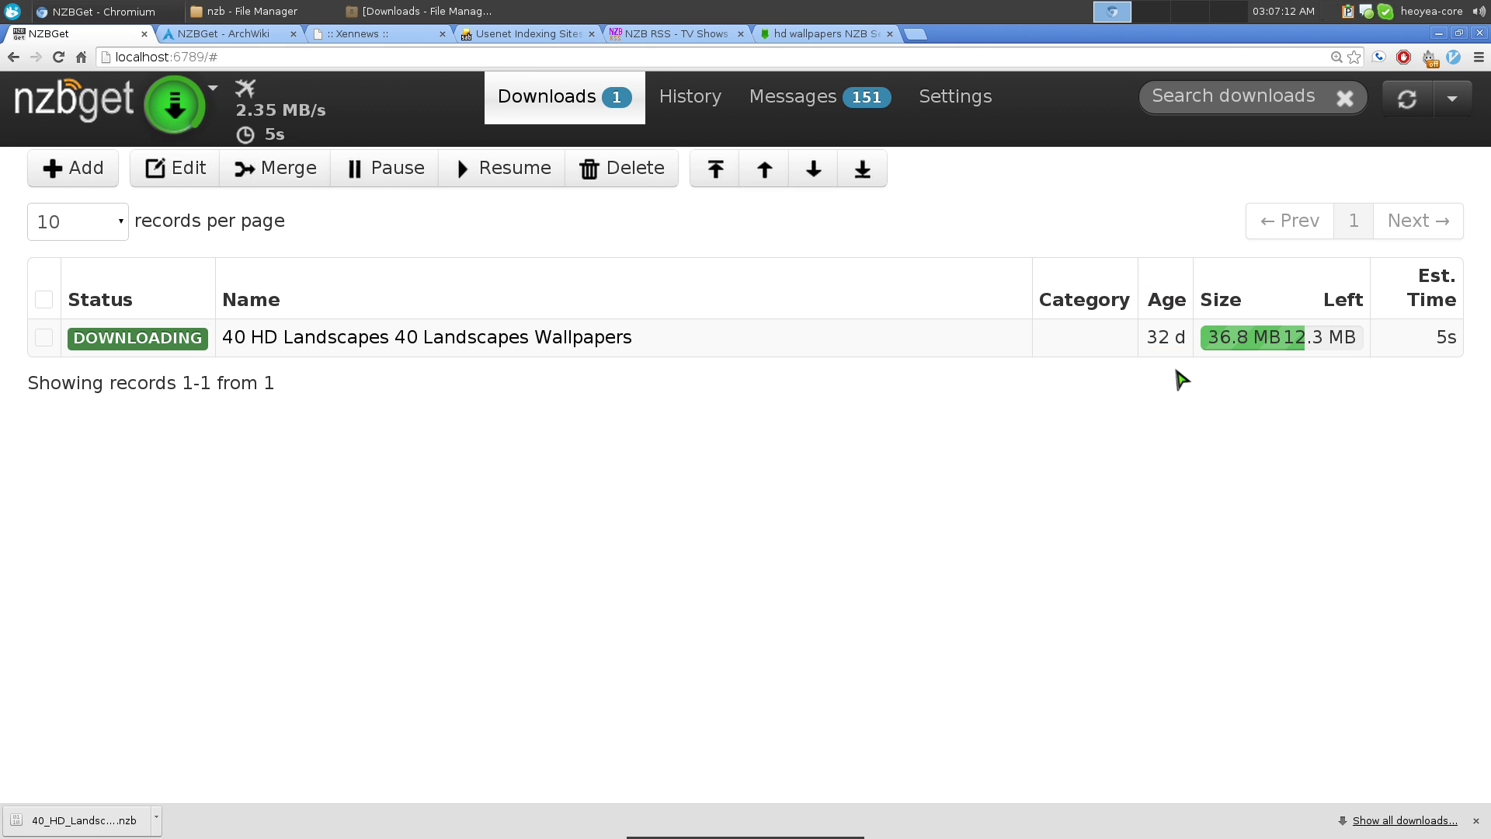
left_click_drag(1214, 346, 1485, 339)
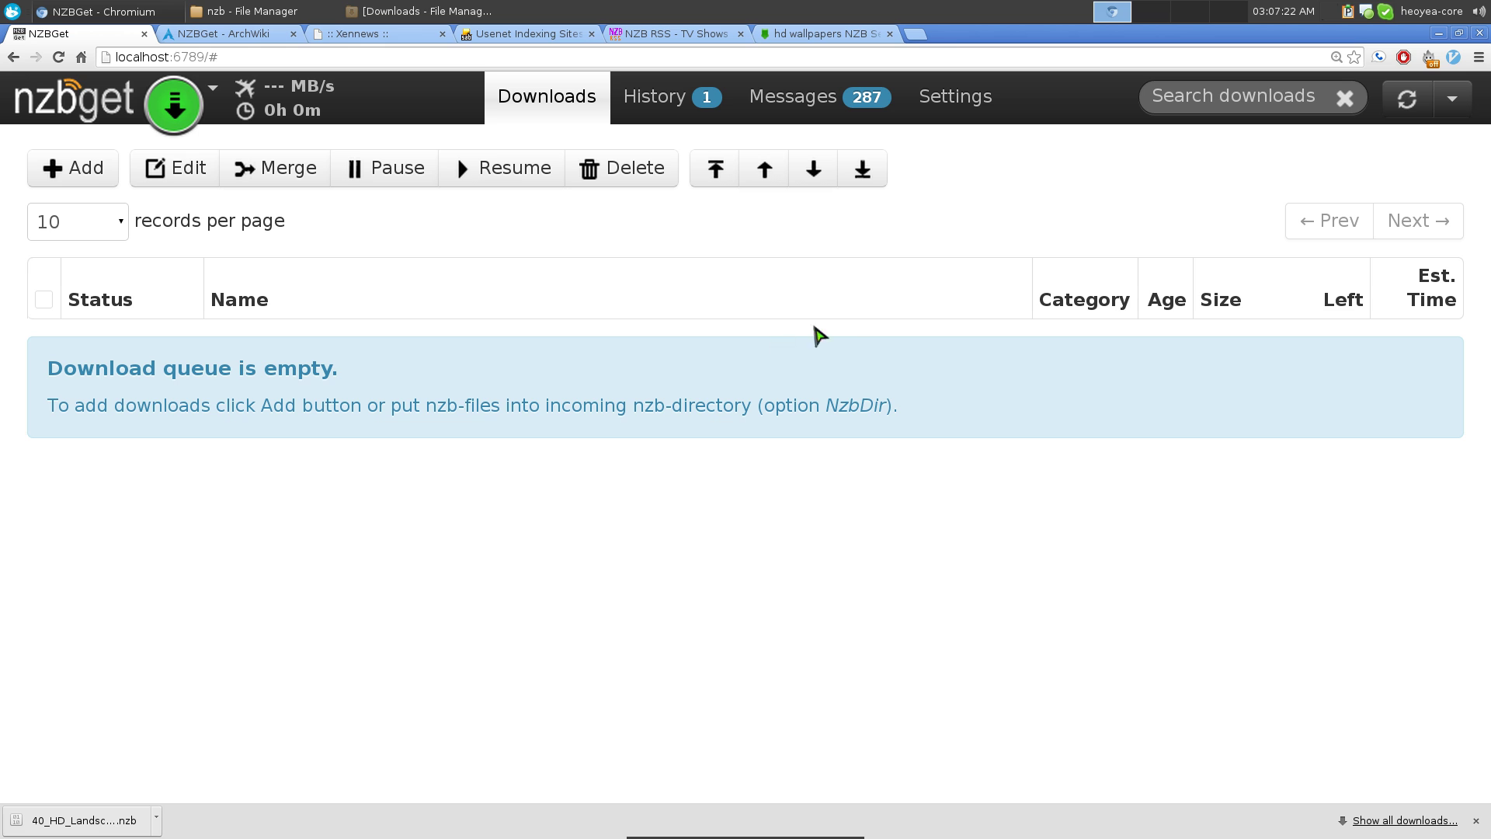
Review NZBGet's History, Messages and Settings pages, ending on the download history
left_click(655, 99)
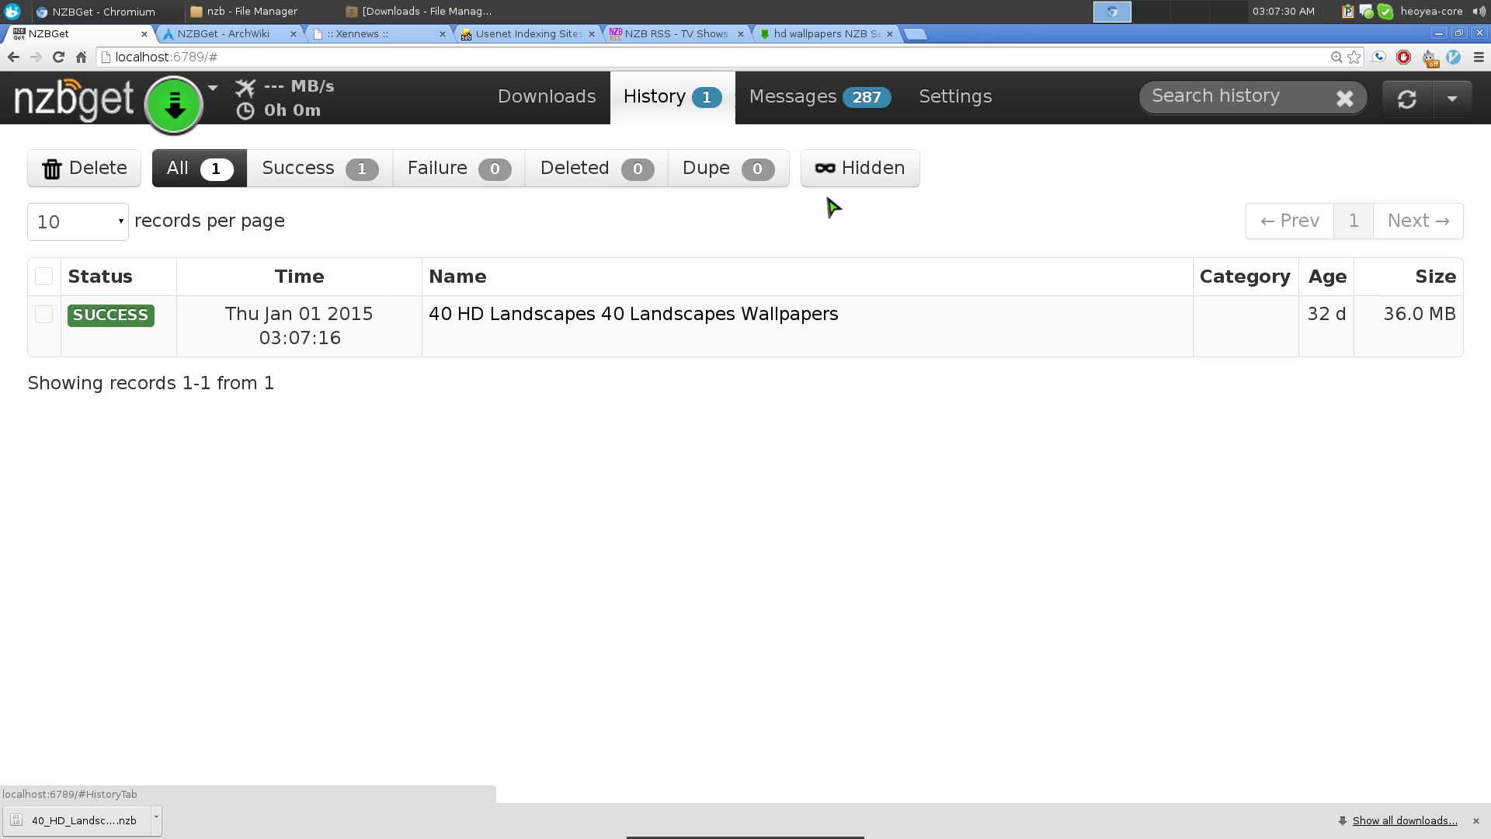
left_click(813, 109)
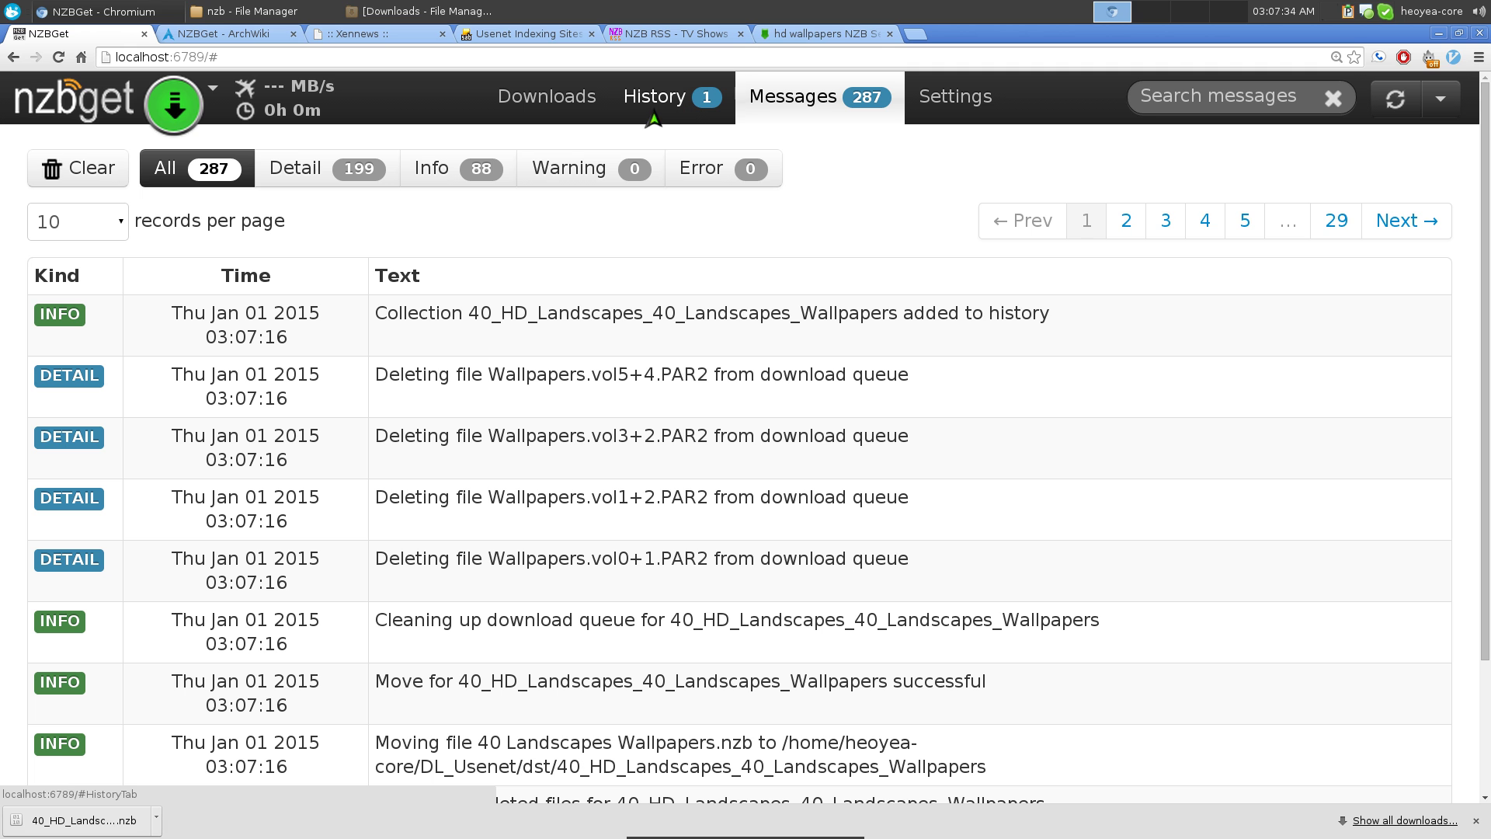
left_click(930, 100)
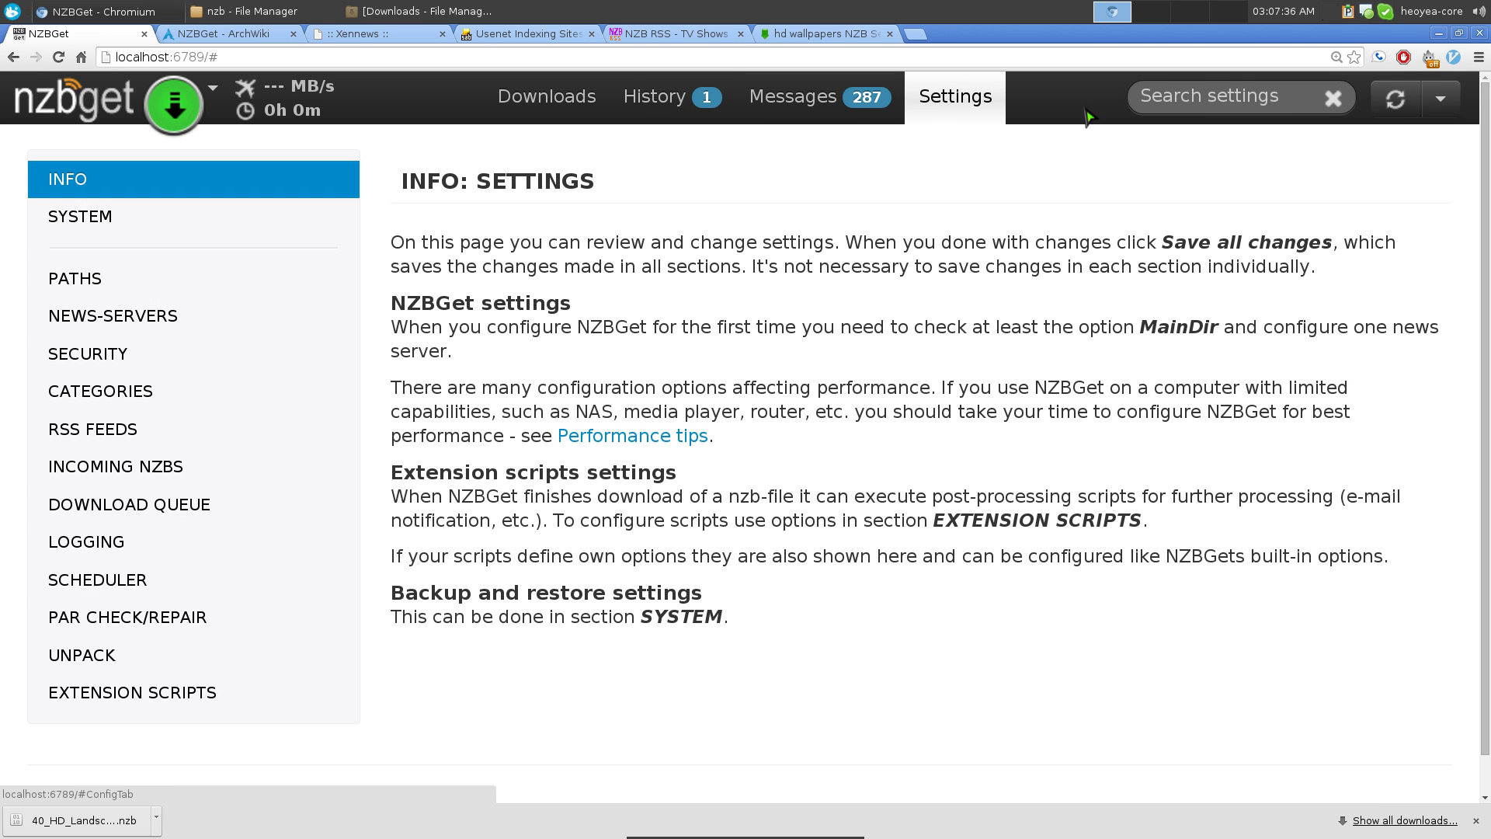
left_click(677, 98)
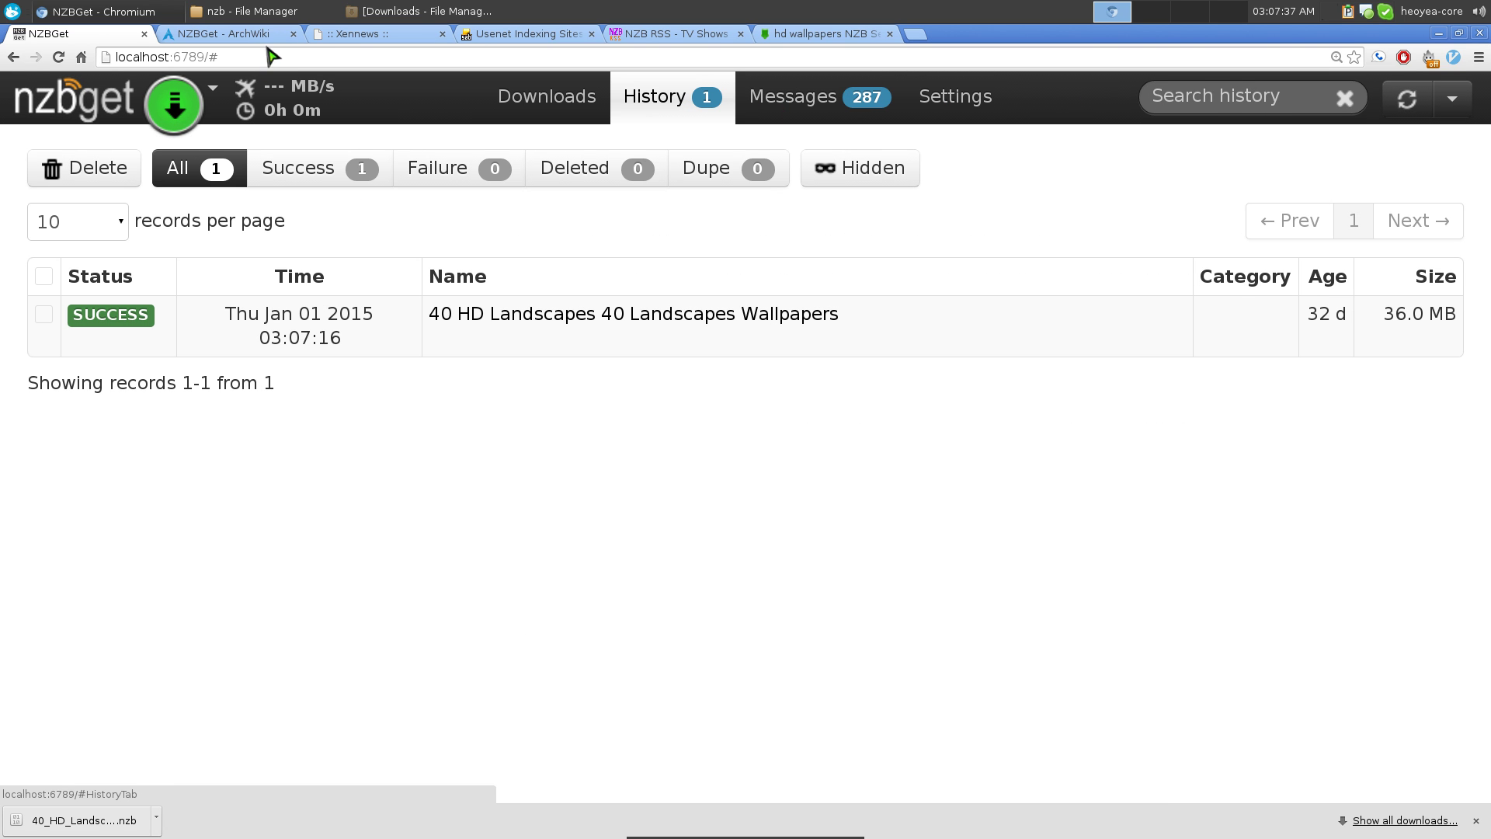
Switch to the file manager and open the downloaded "40 Landscapes Wallpapers" folder within DL_Usenet's dst directory
left_click(289, 11)
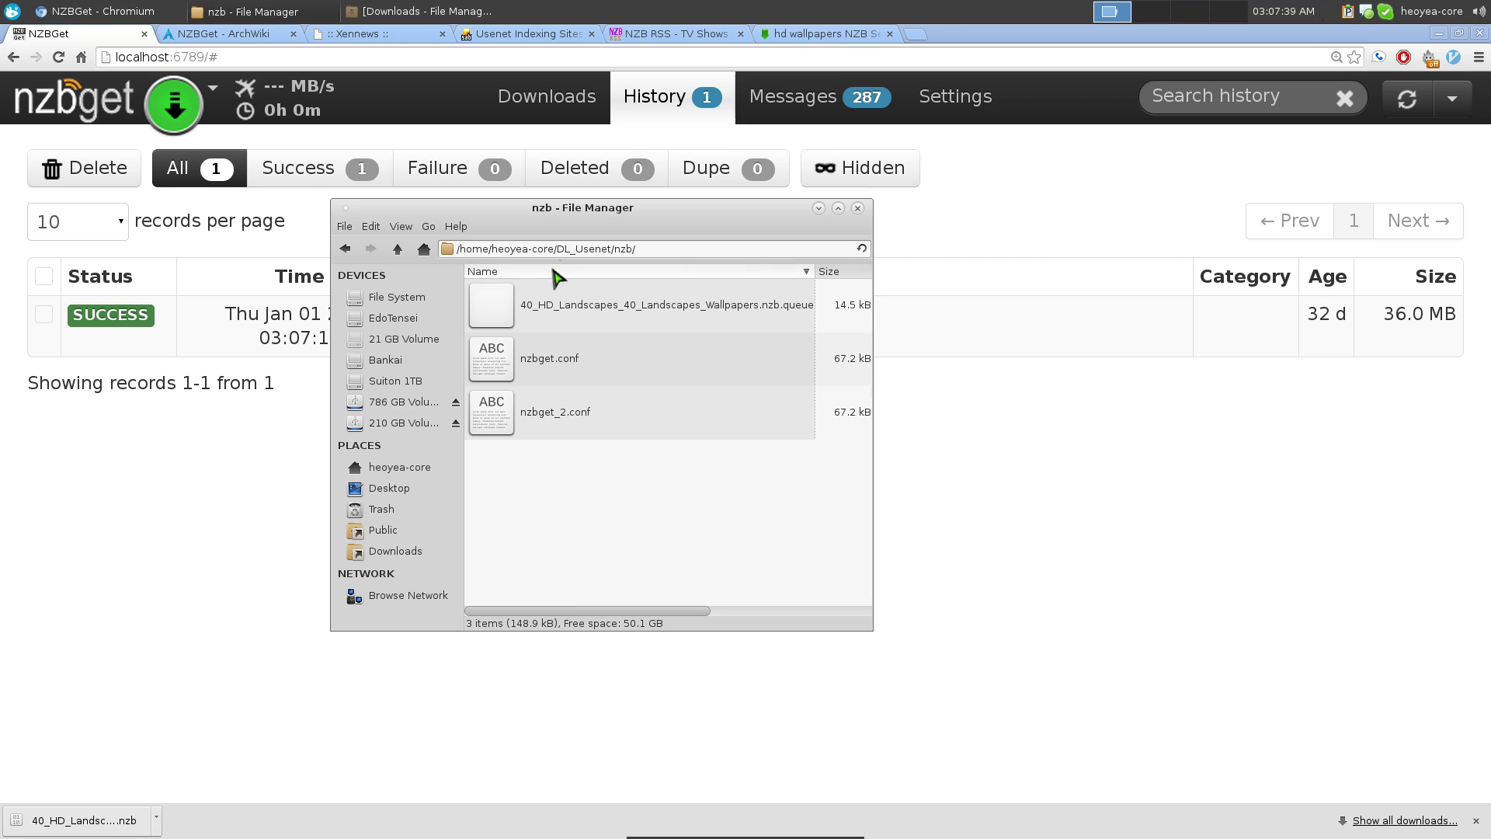
left_click(345, 249)
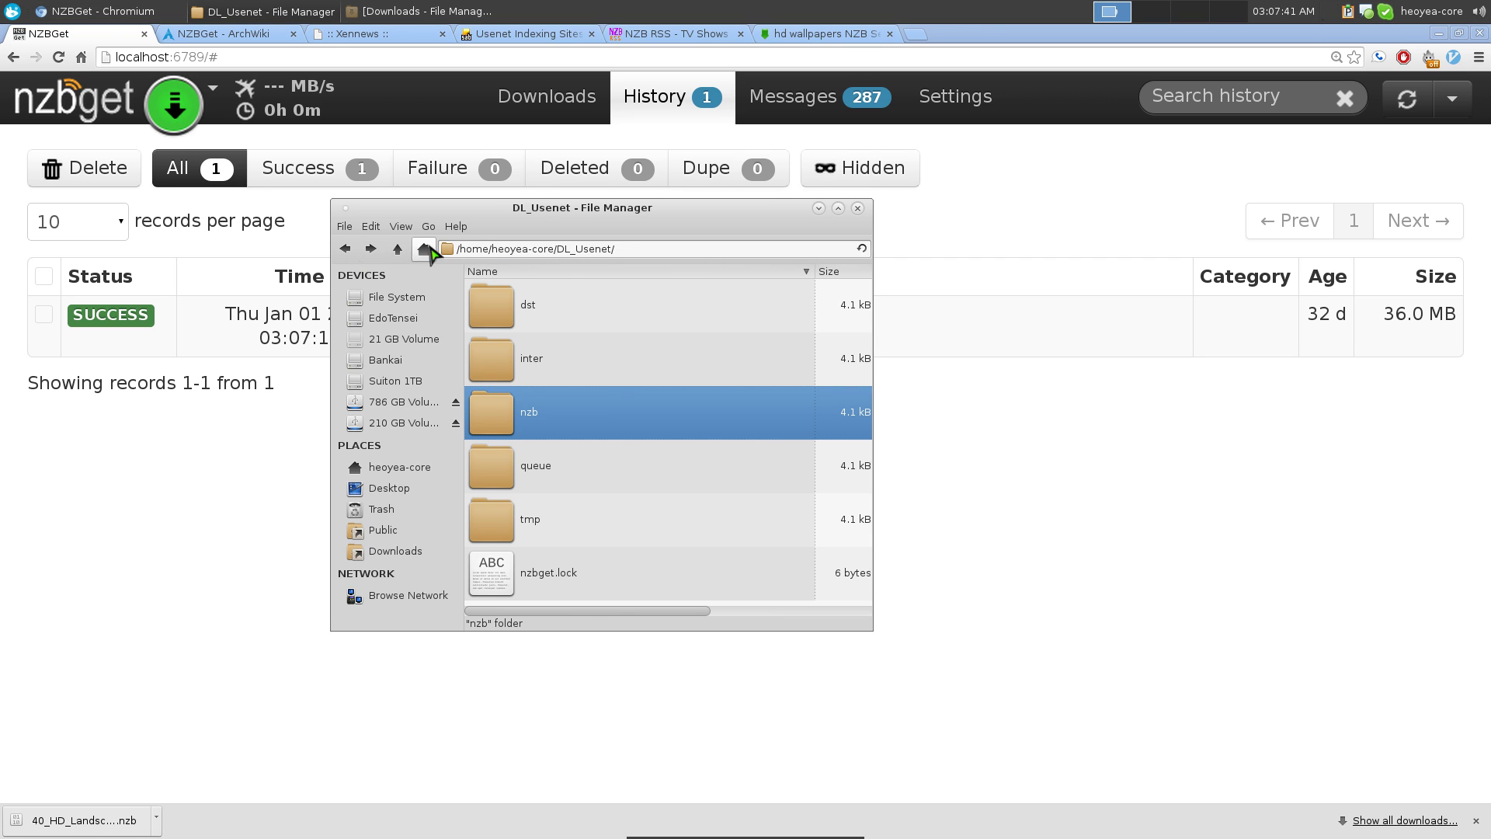
double_click(536, 311)
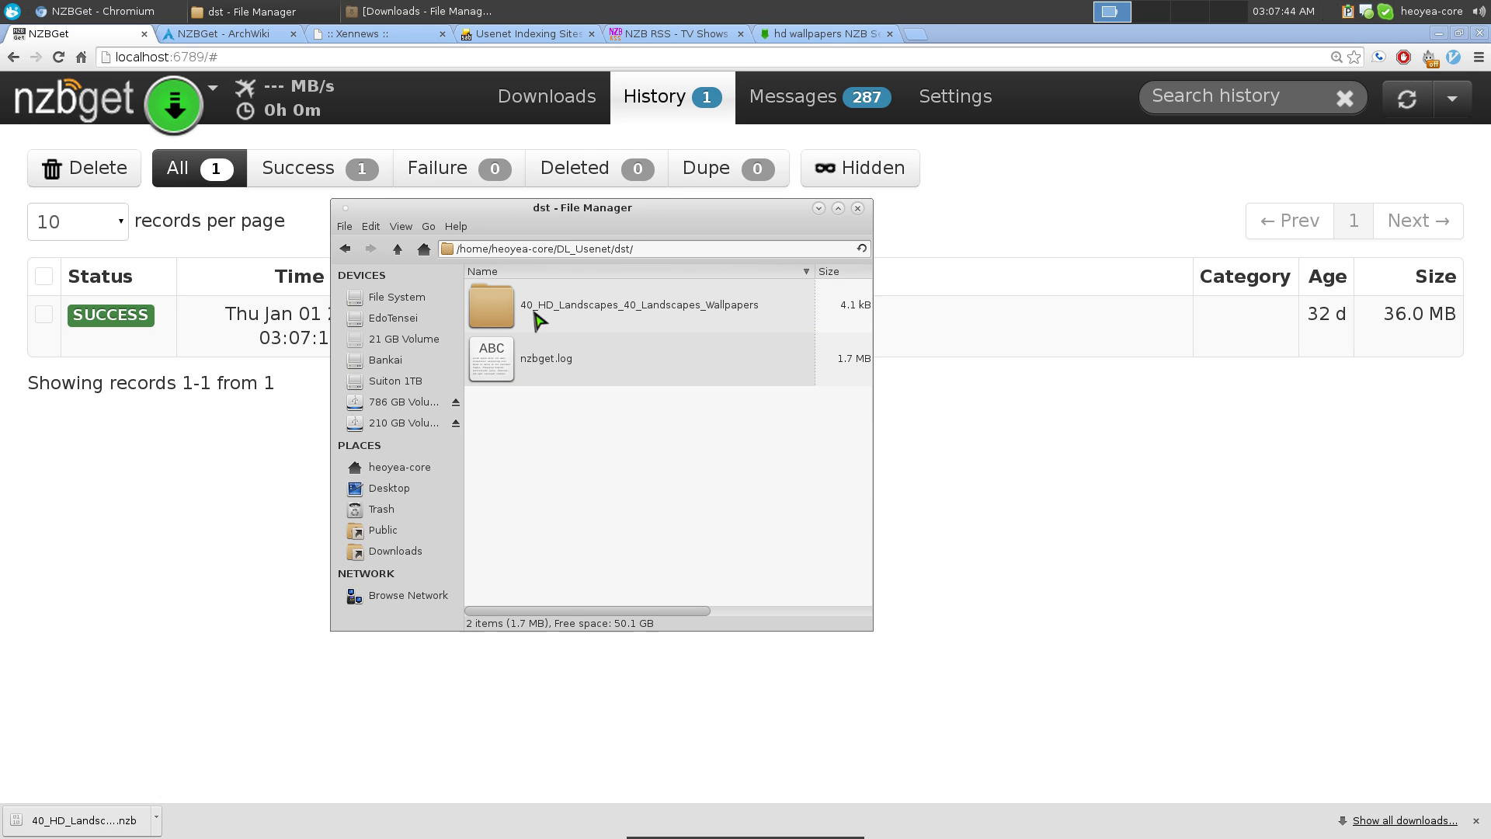
left_click(661, 321)
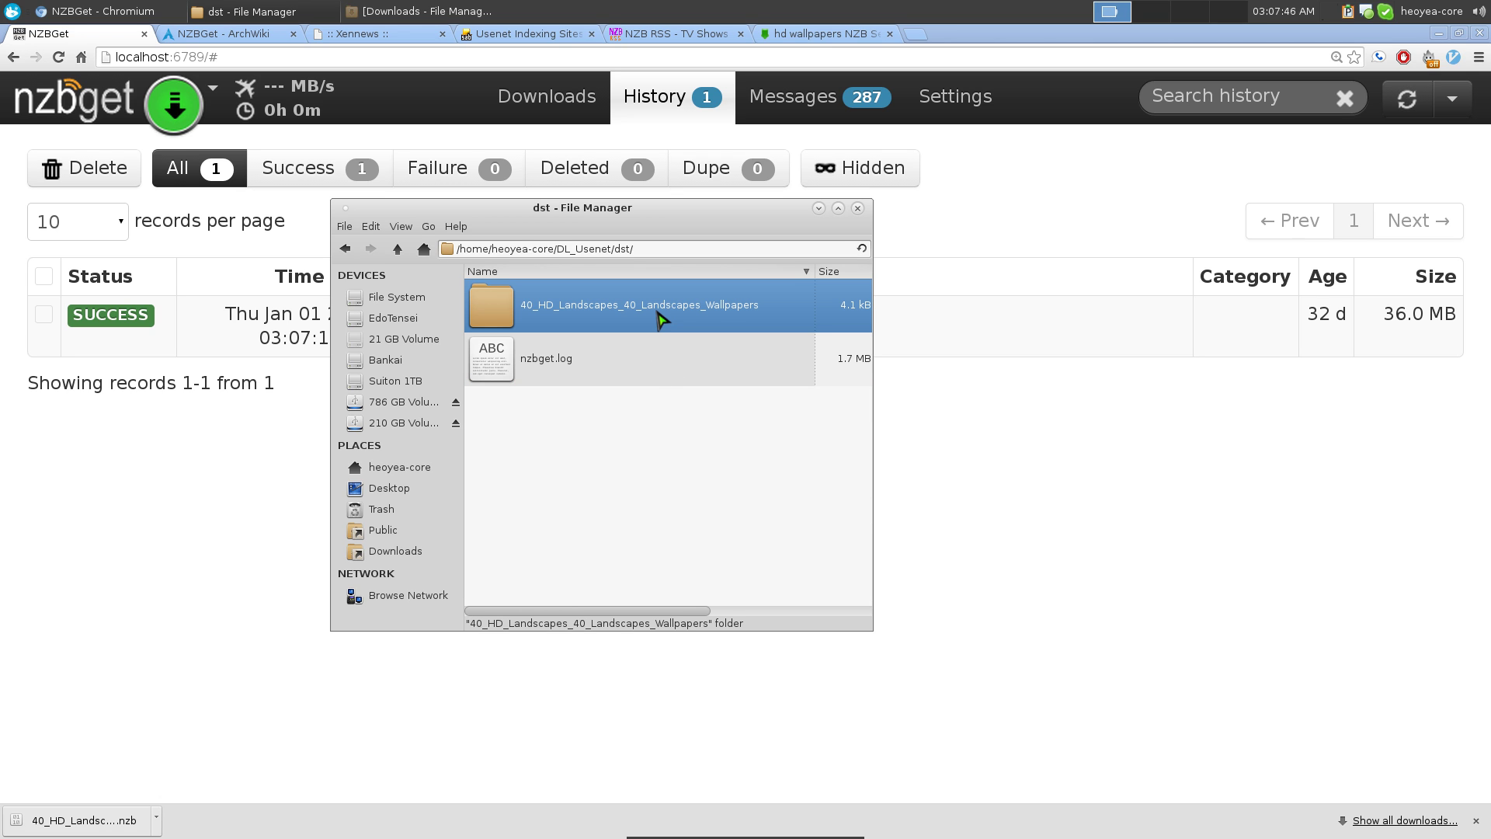
double_click(661, 320)
double_click(621, 309)
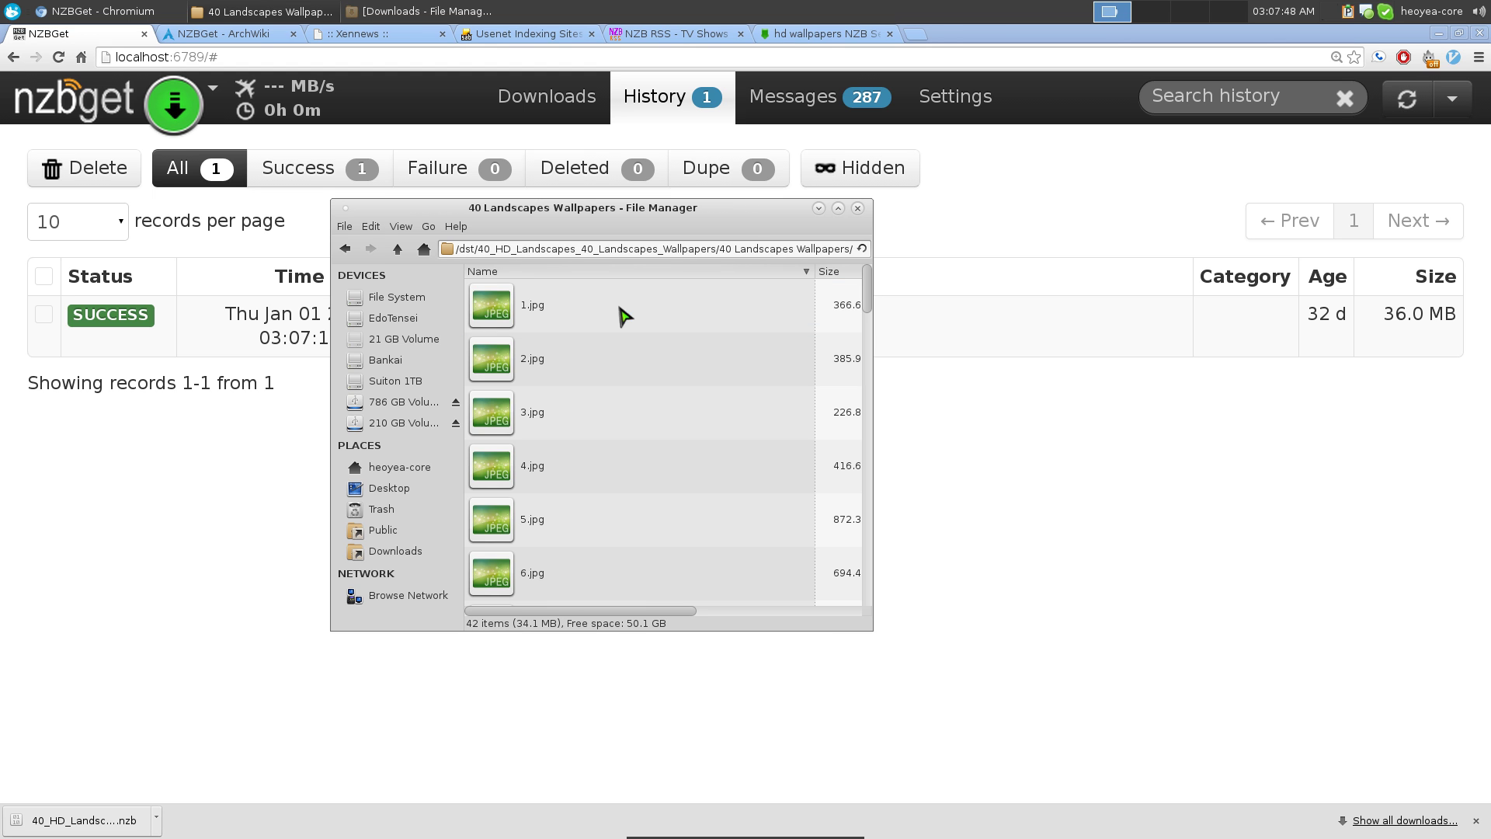
View the downloaded wallpapers 1.jpg and 4.jpg in the image viewer, close it, and return to the browser
double_click(544, 322)
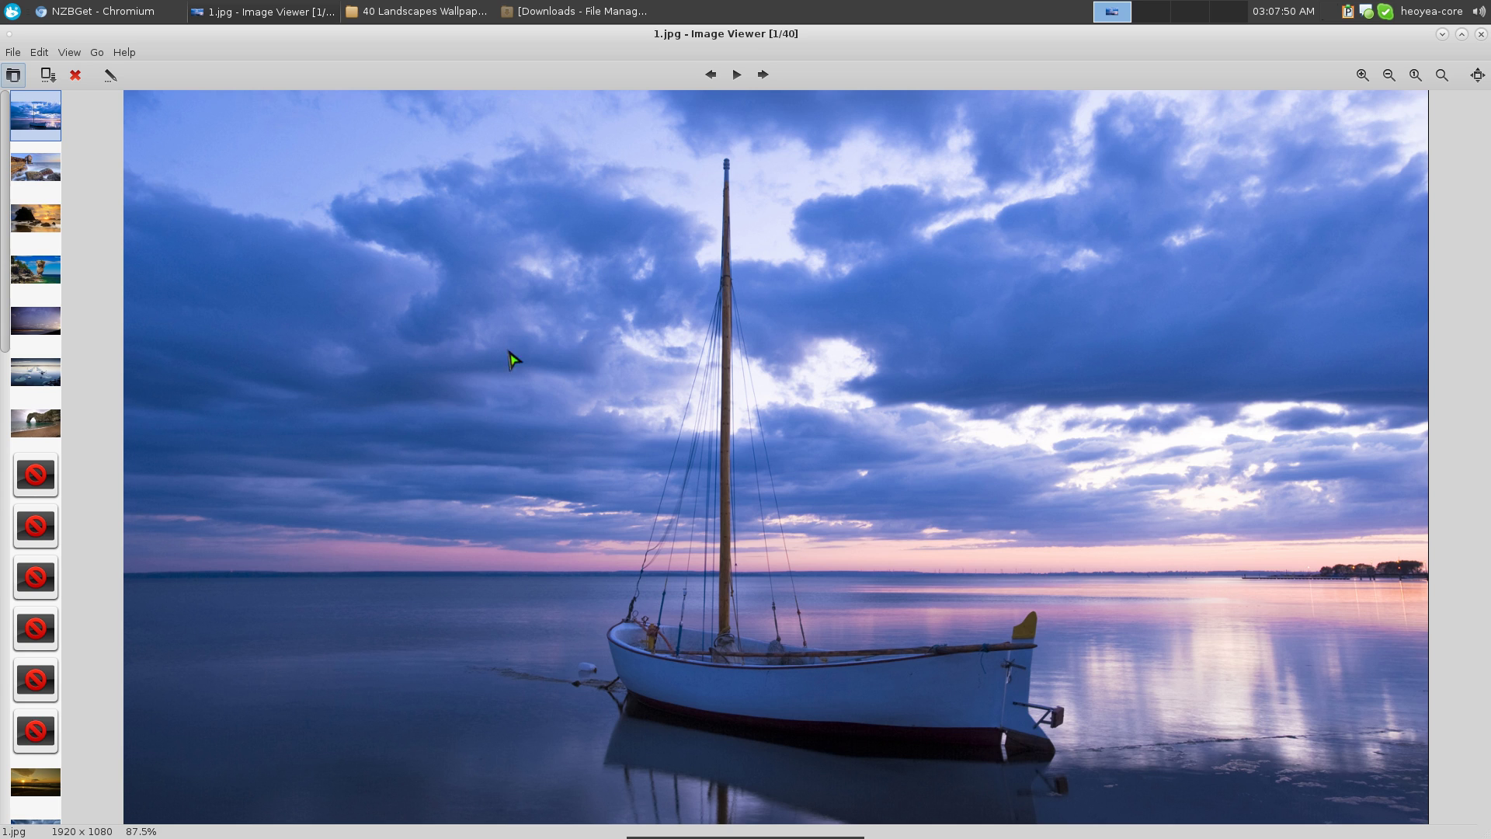
left_click(36, 167)
left_click(36, 270)
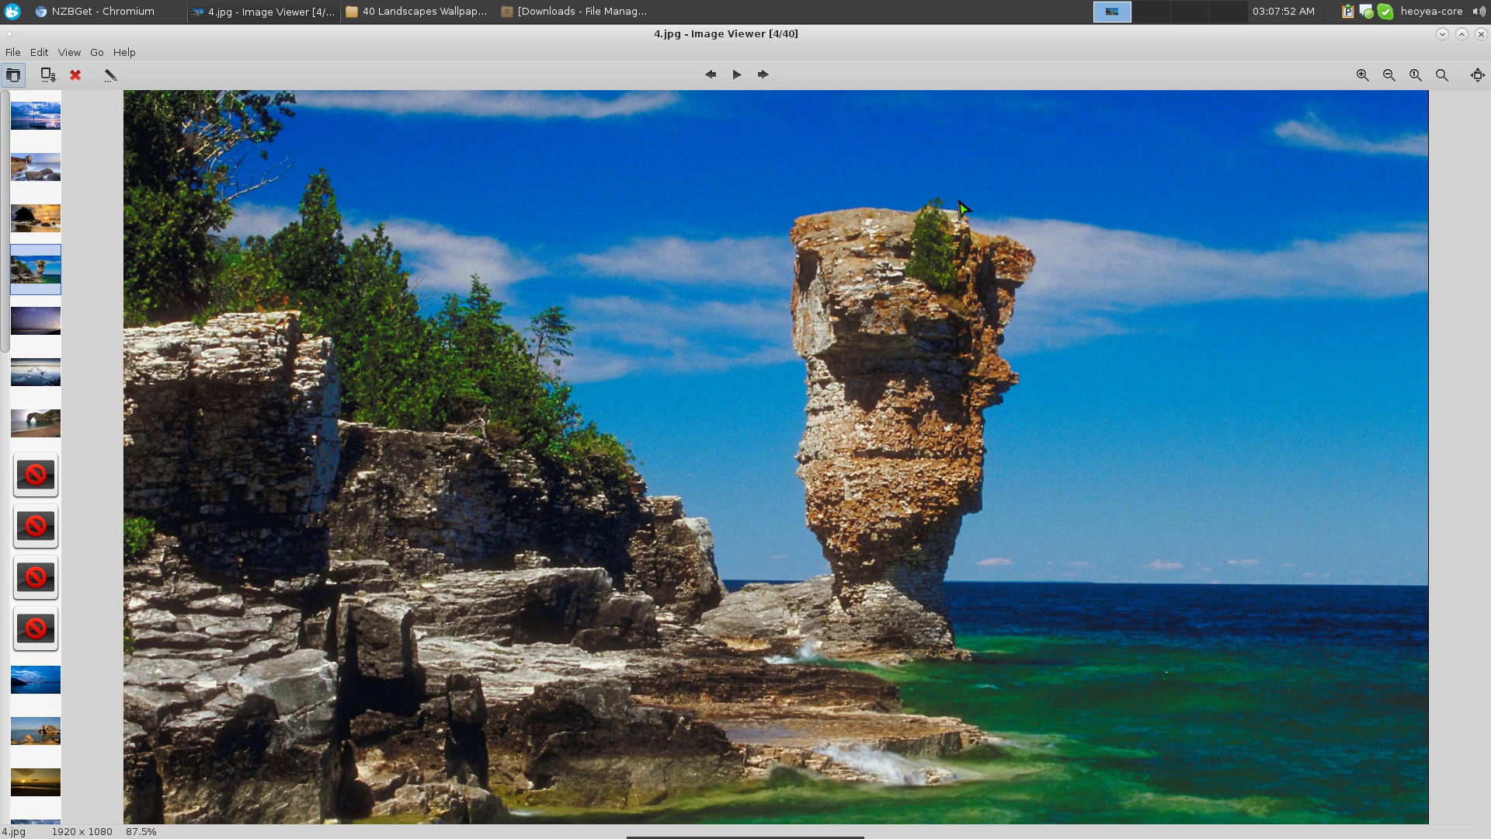
left_click(1481, 34)
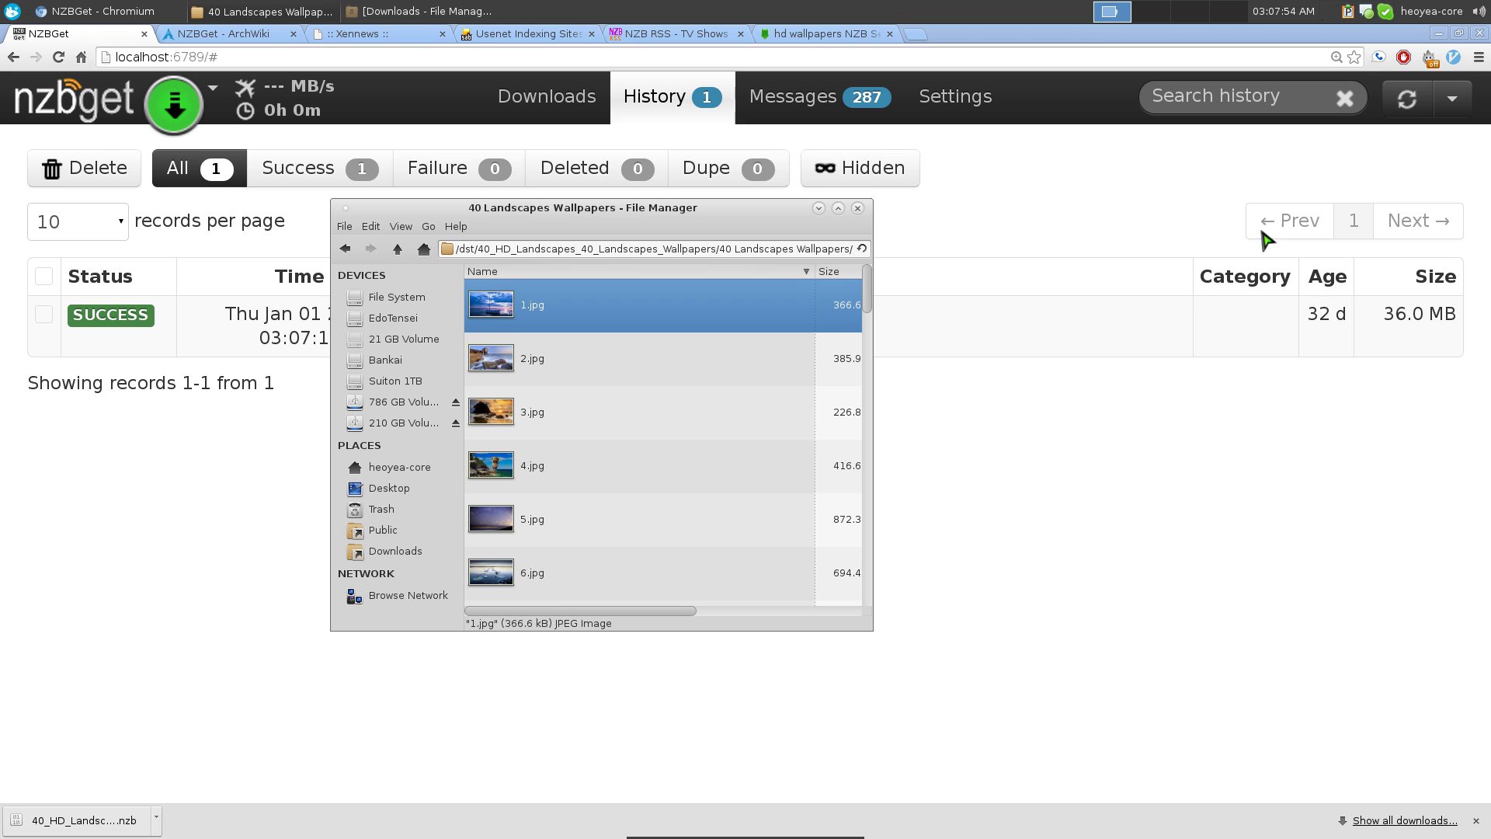
left_click(993, 473)
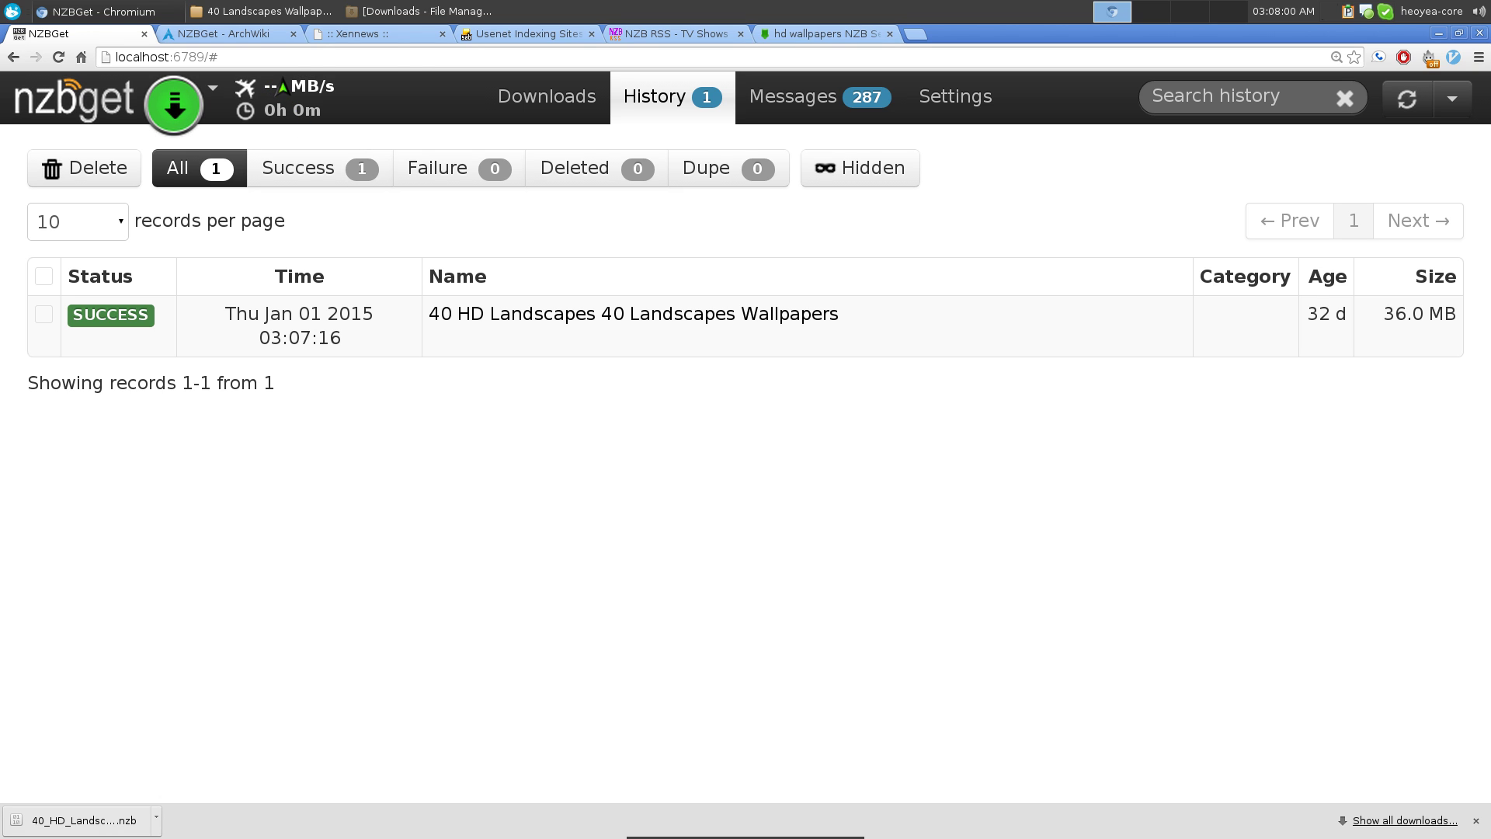
Review the Usenet indexing sites table on the SABnzbd wiki and the Most Popular TV shows on NZB RSS
left_click(544, 36)
scroll(719, 396, "up", 4)
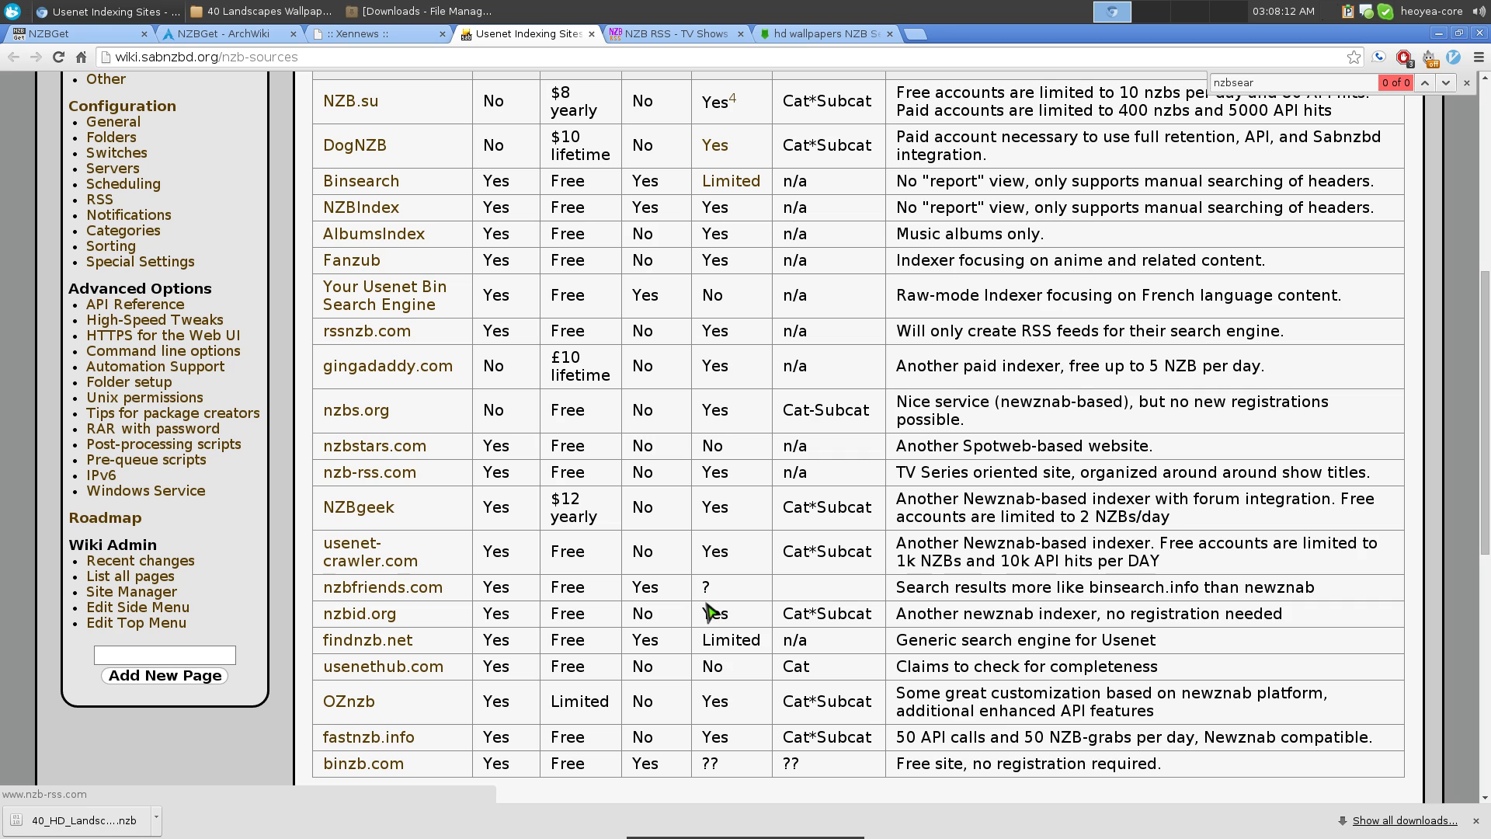
left_click(674, 35)
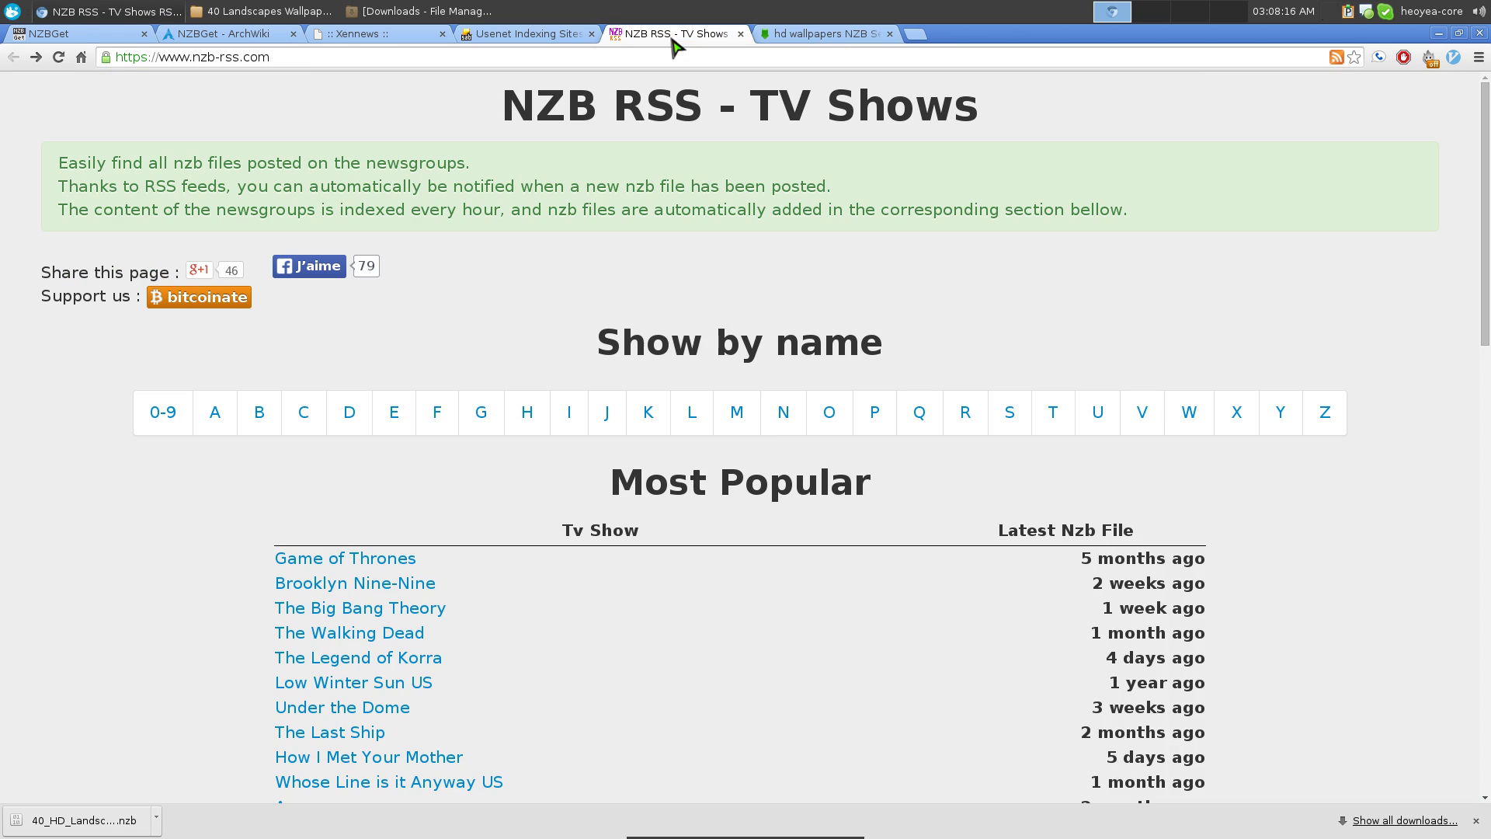
scroll(1226, 333, "down", 4)
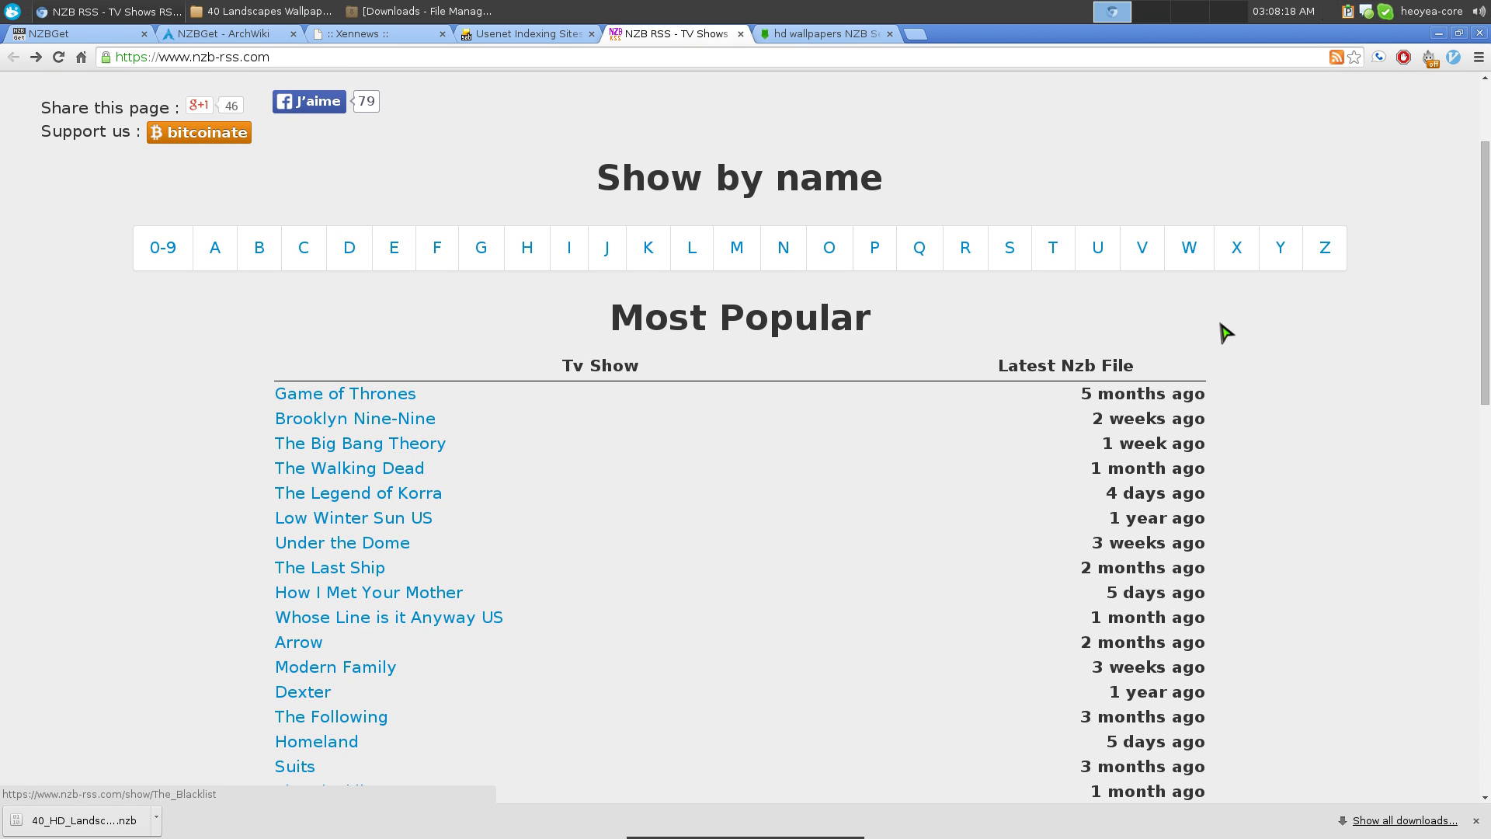
scroll(1225, 332, "down", 4)
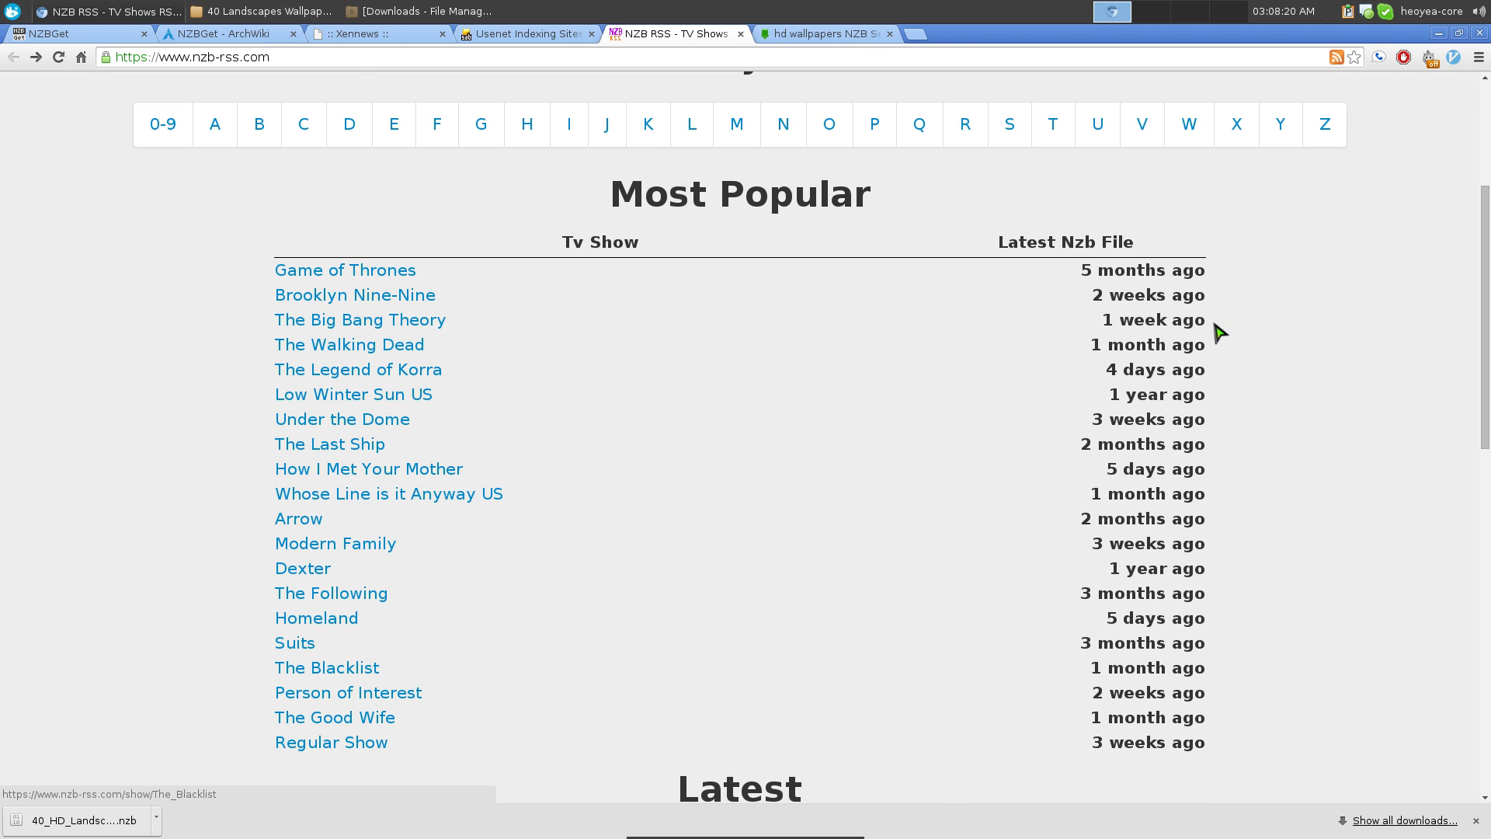
Open the Arrow show page on NZB RSS and examine its NZB listings by season
left_click(287, 519)
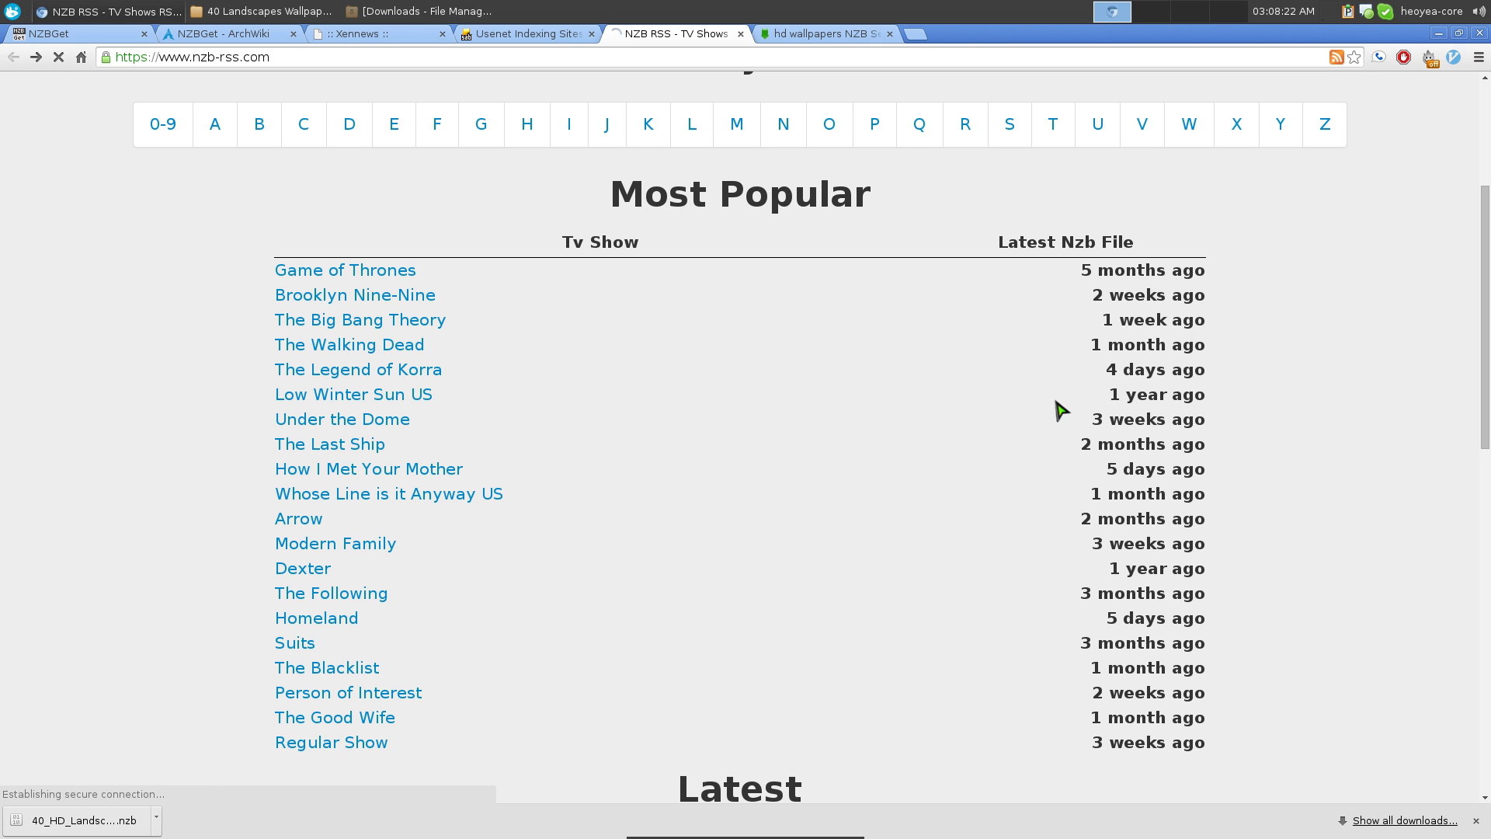
scroll(1062, 404, "down", 6)
scroll(978, 350, "up", 5)
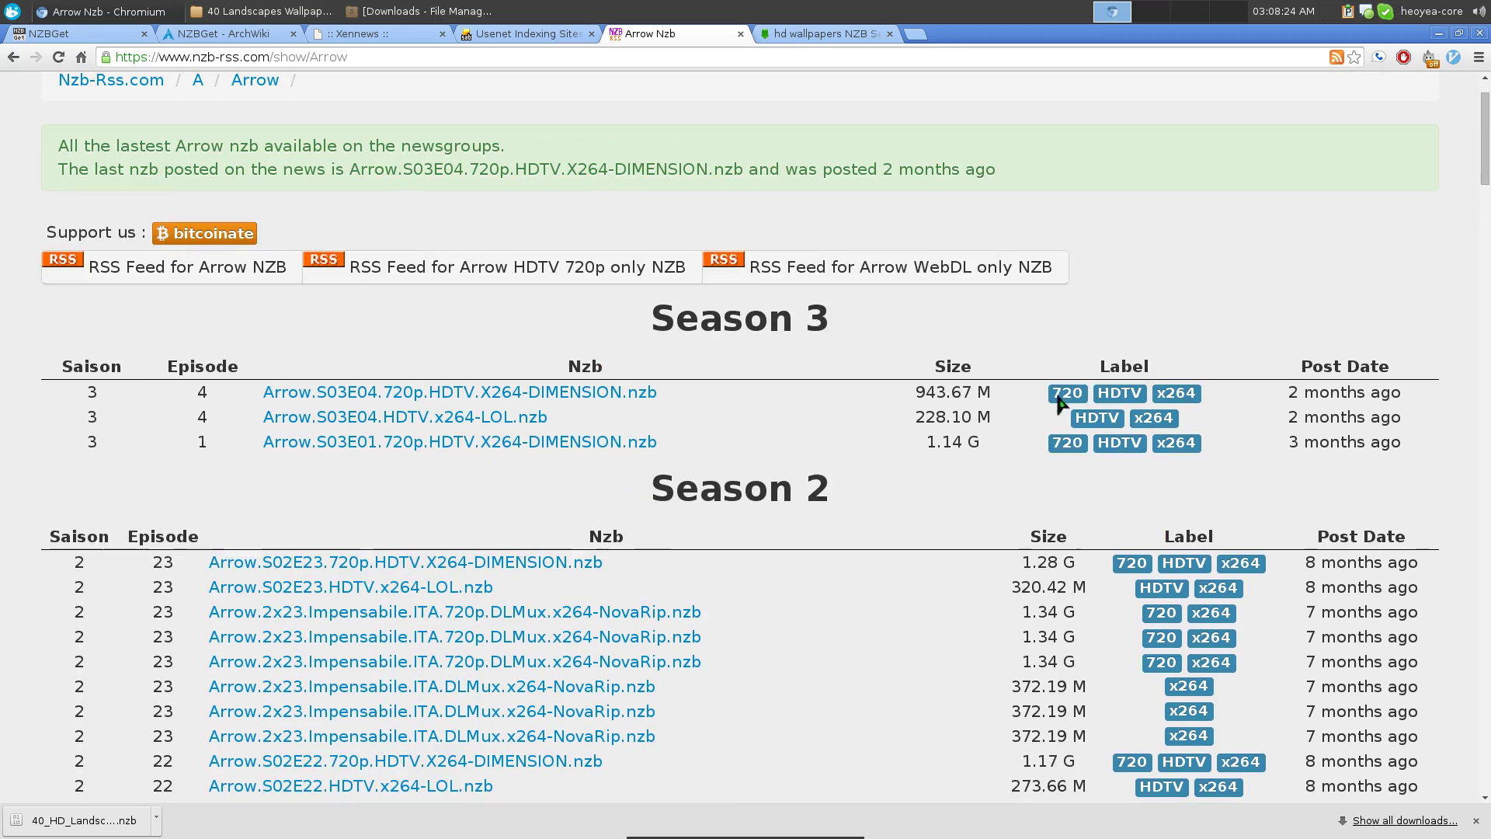
Return from the Arrow show page to the beginning of the NZB RSS TV Shows home page
left_click_drag(1486, 140, 1444, 146)
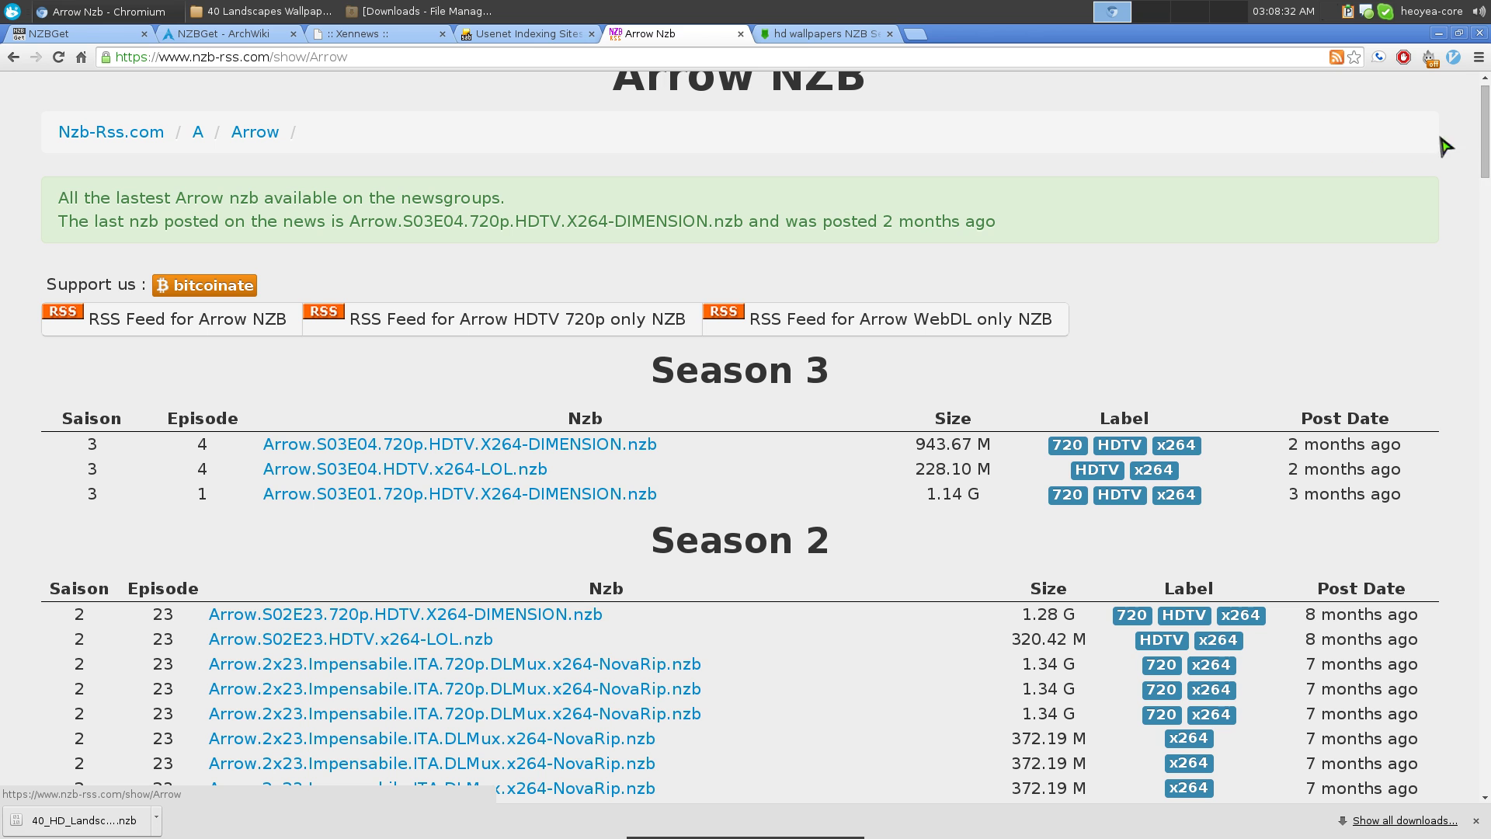
scroll(318, 200, "up", 1)
left_click(13, 56)
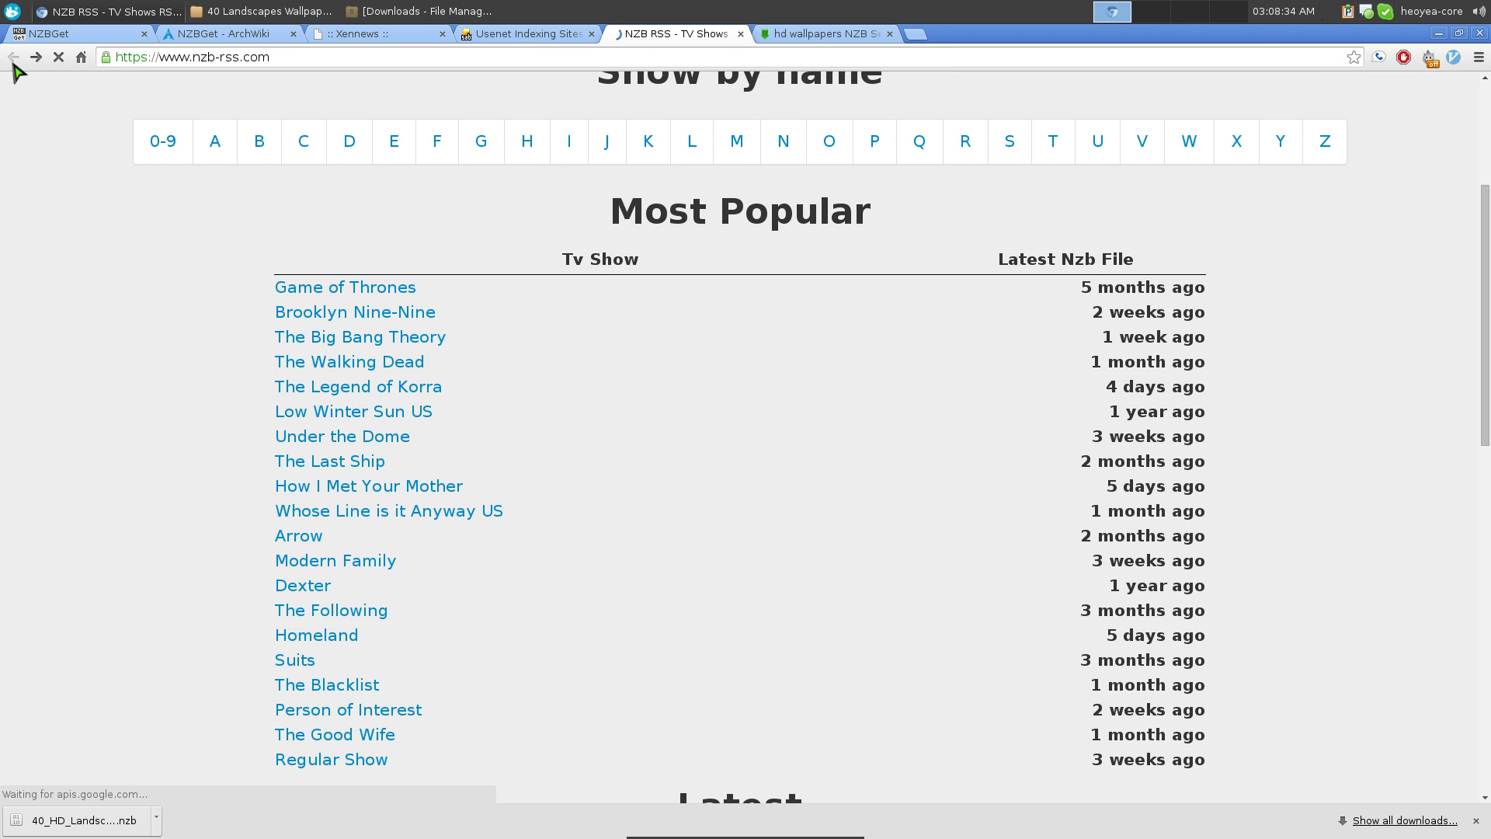
scroll(619, 289, "up", 5)
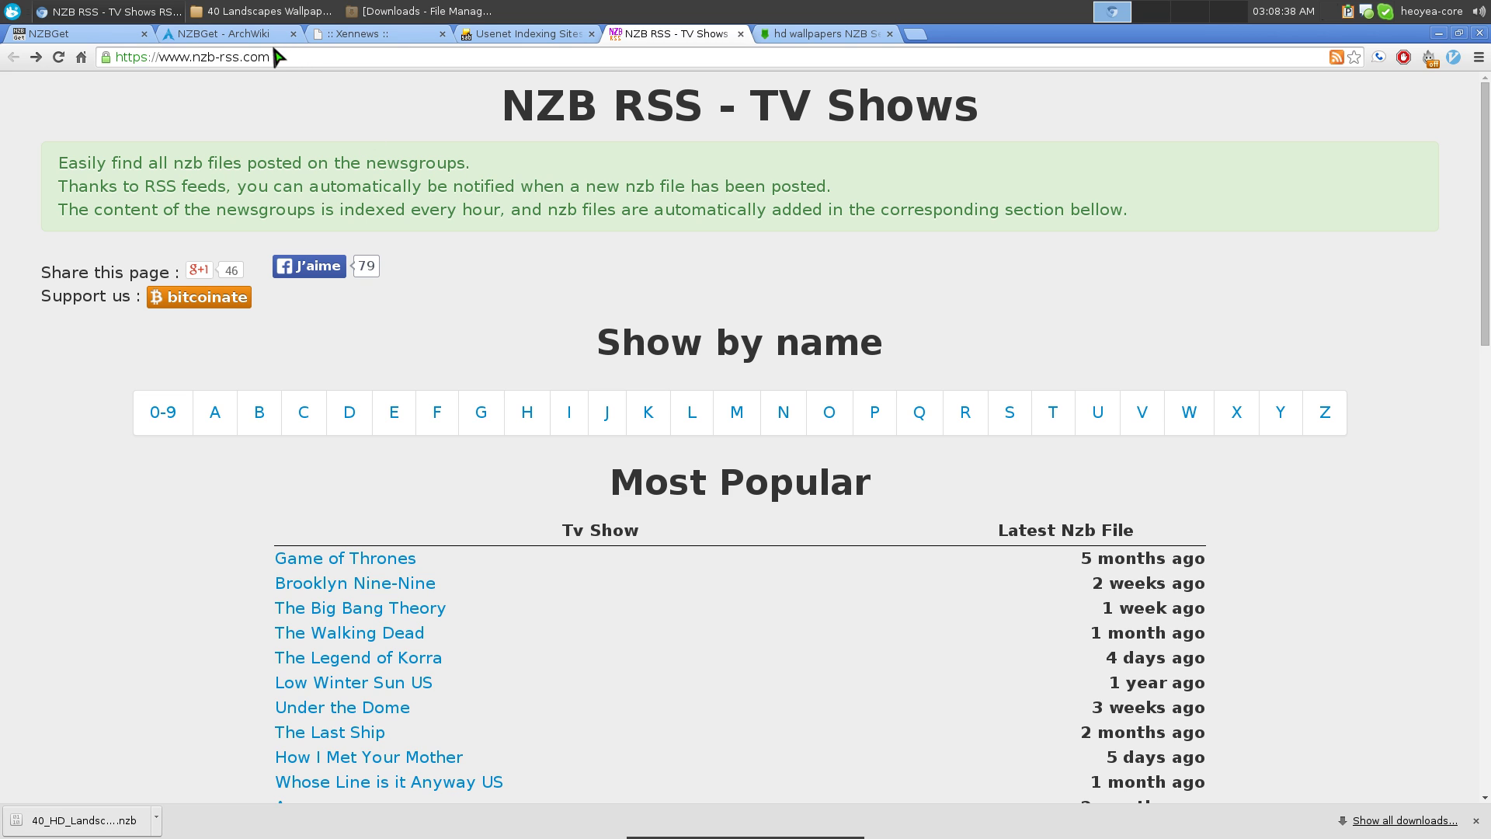
Switch to the NZBGet page and view the history through the Success, Failure, Deleted and Dupe filters, ending on All
left_click(87, 33)
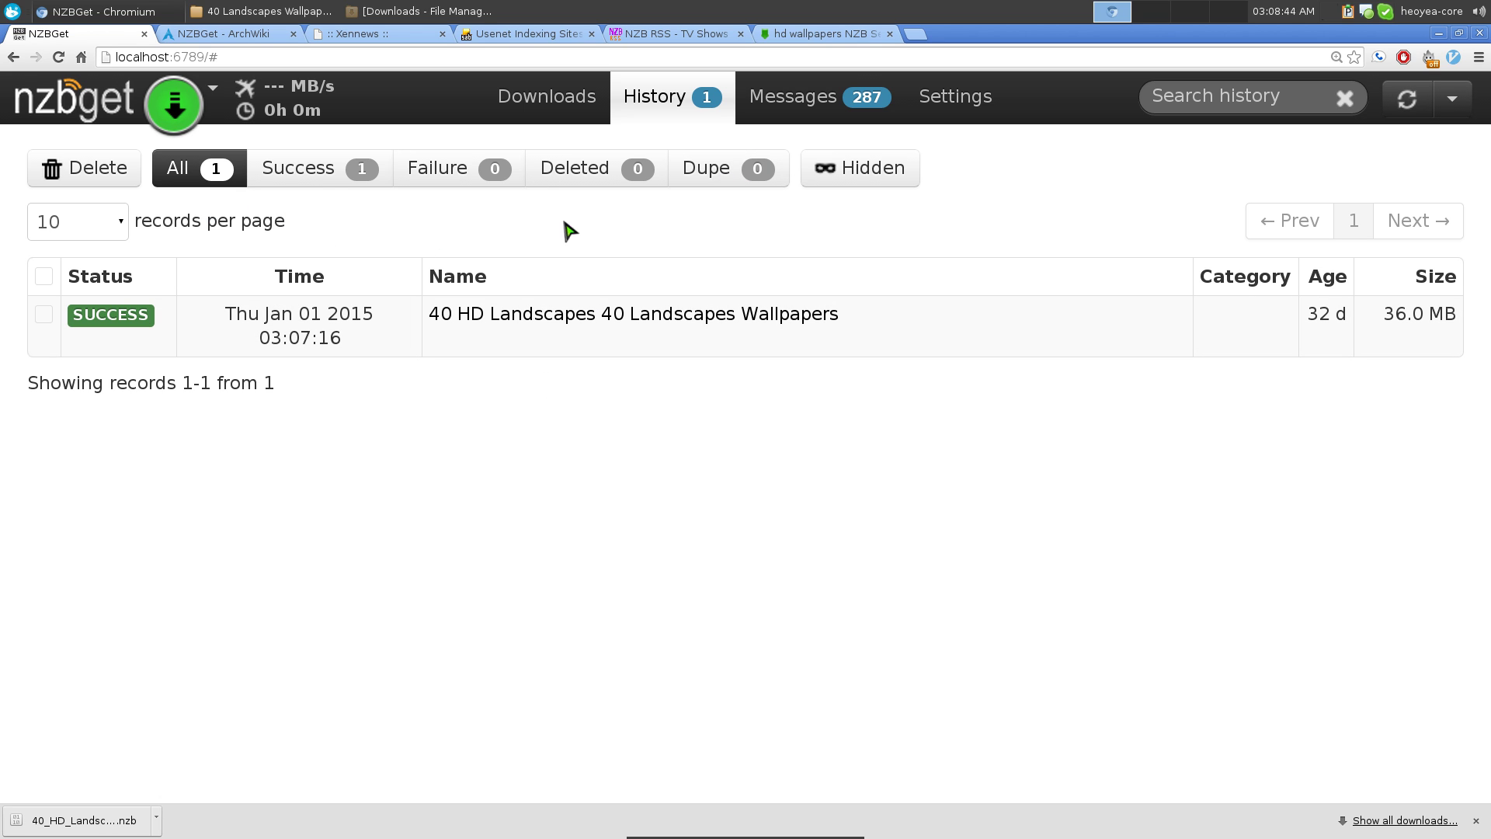
left_click(294, 178)
left_click(497, 179)
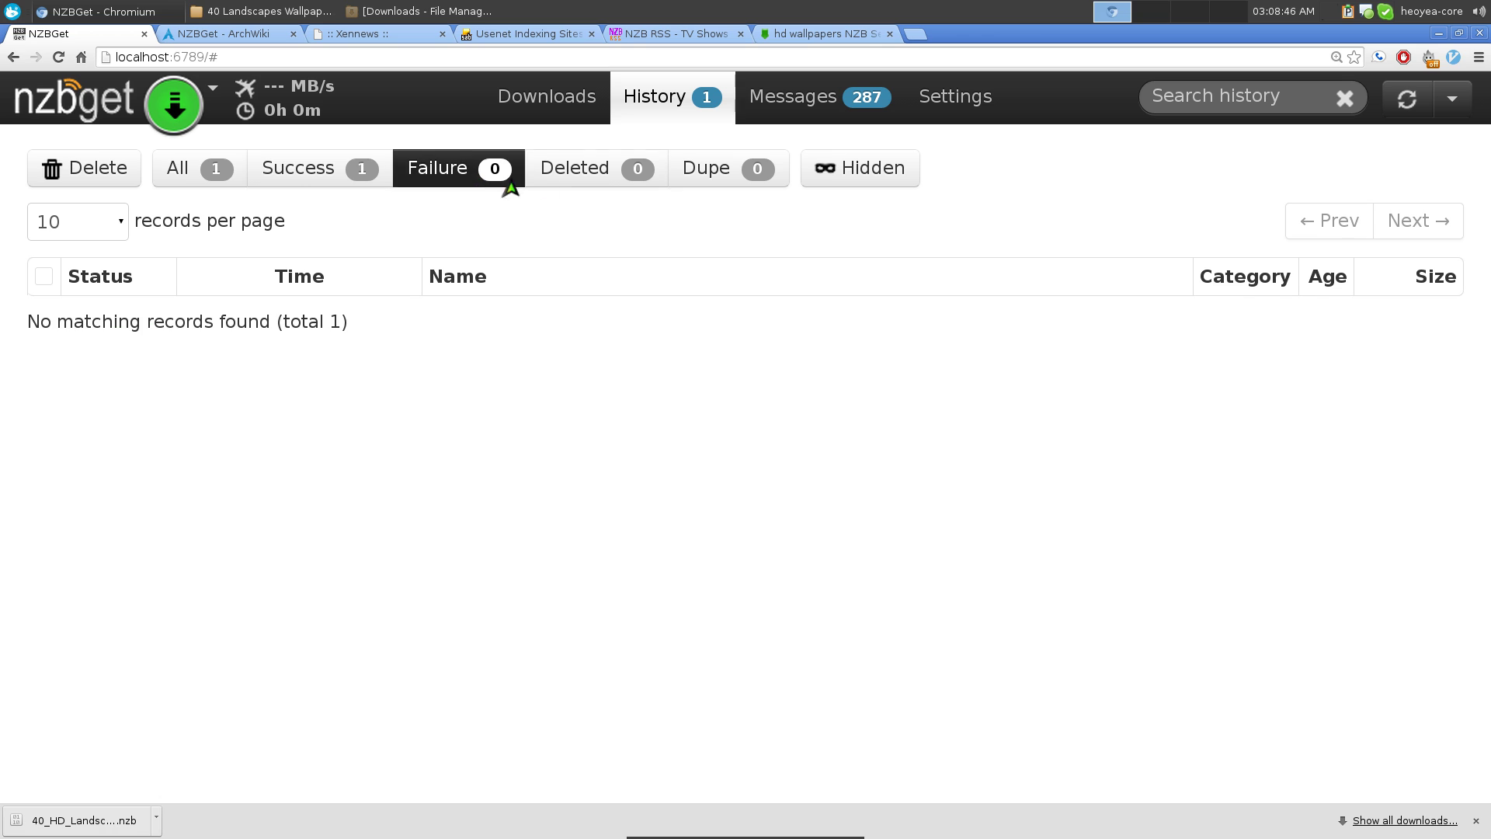
left_click(576, 181)
left_click(717, 184)
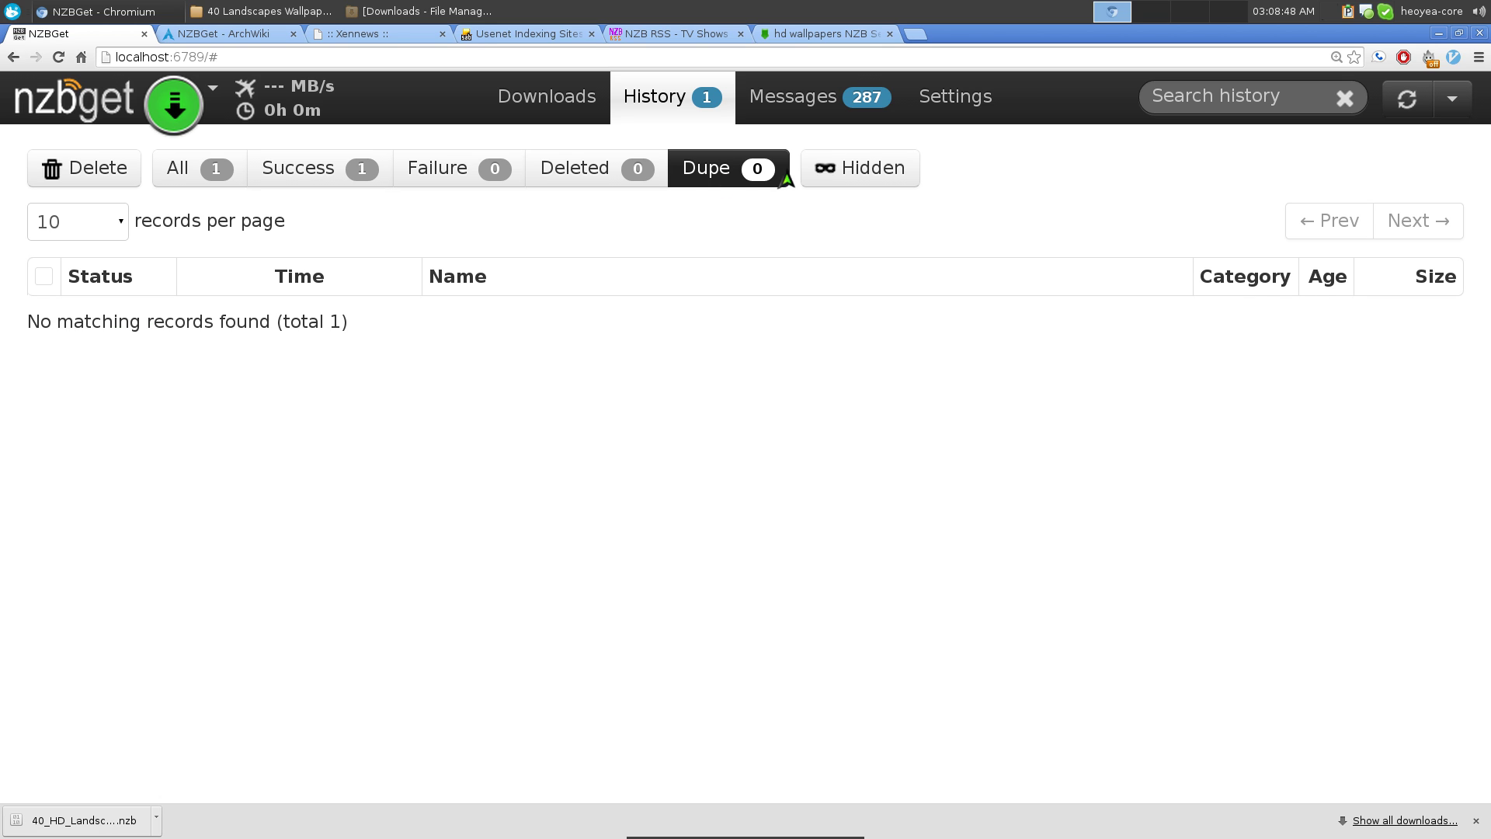
left_click(844, 184)
left_click(847, 183)
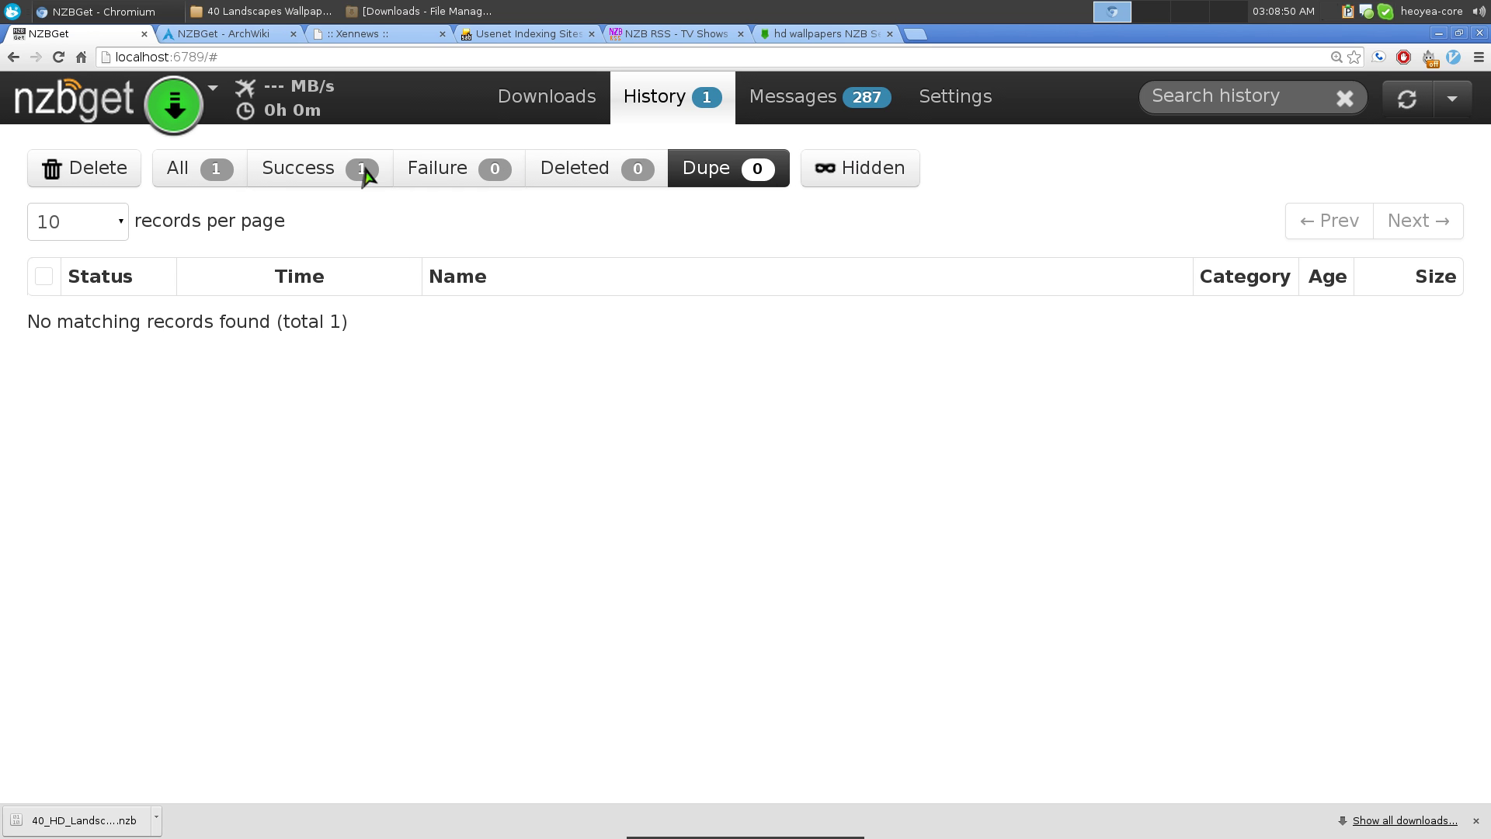
left_click(177, 173)
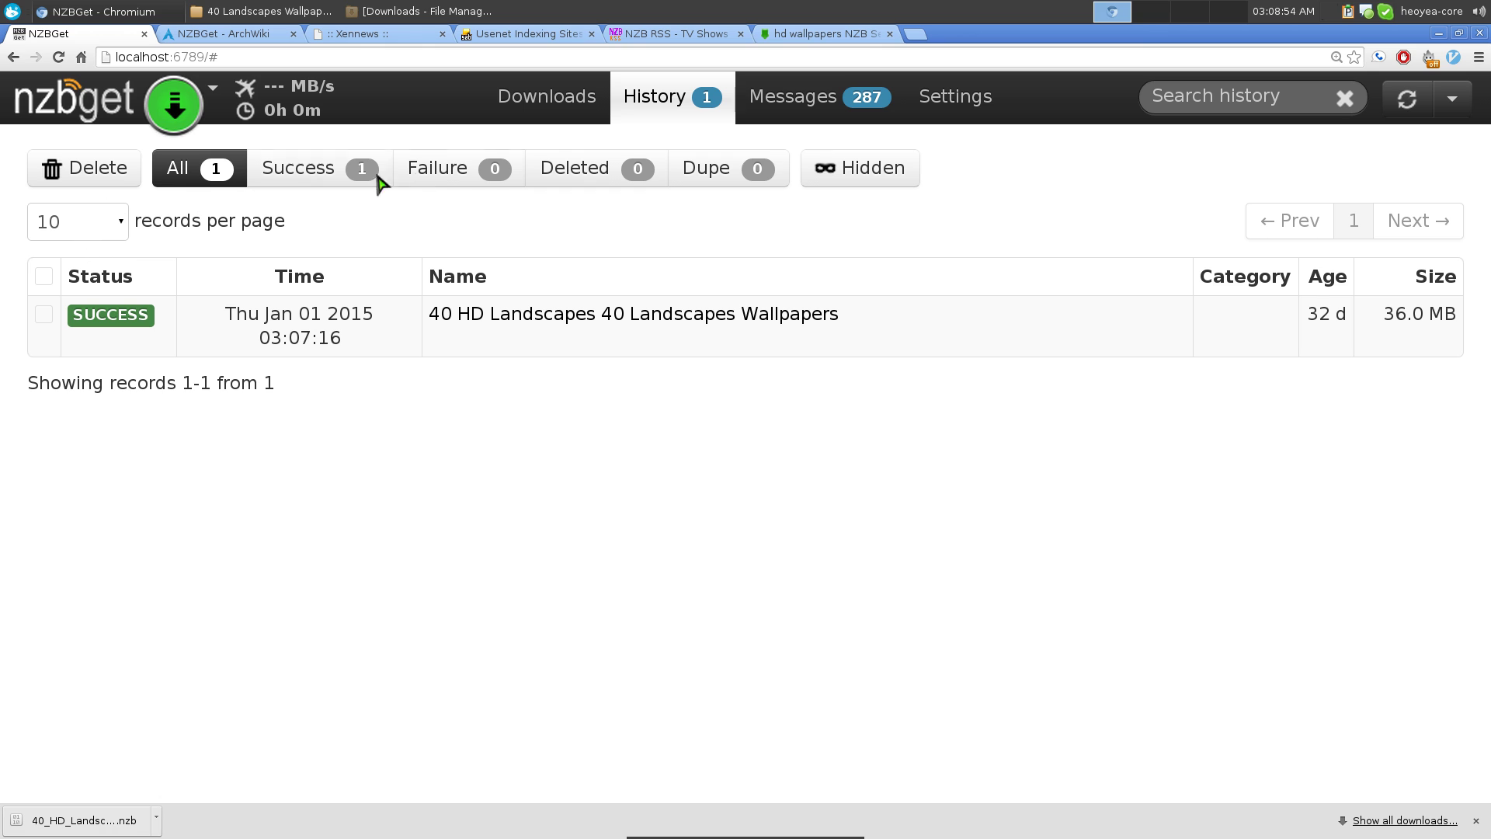
Delete the 40 HD Landscapes Wallpapers record from the history using the option to hide records
left_click(43, 277)
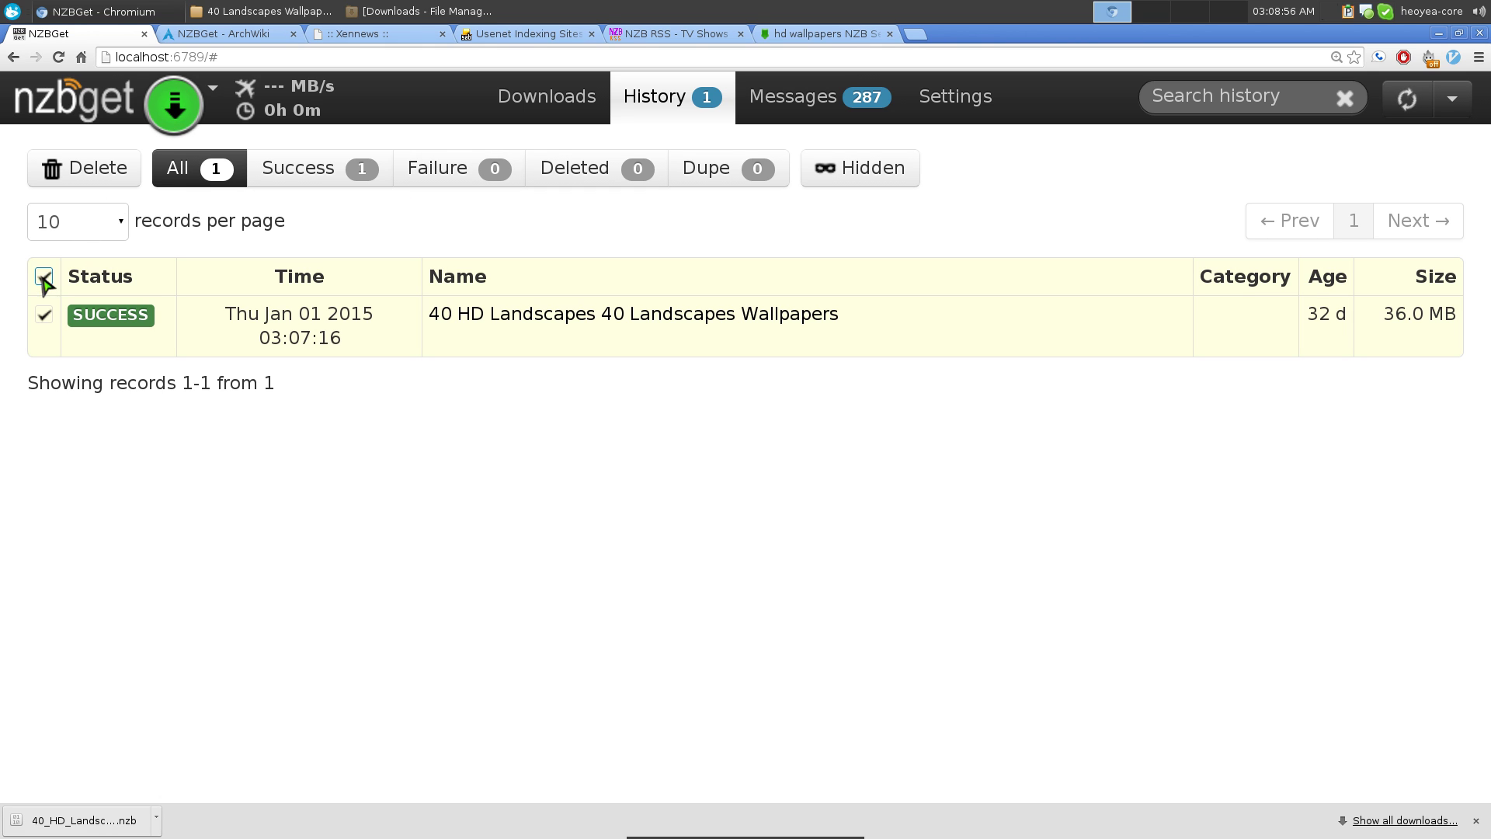
left_click(86, 178)
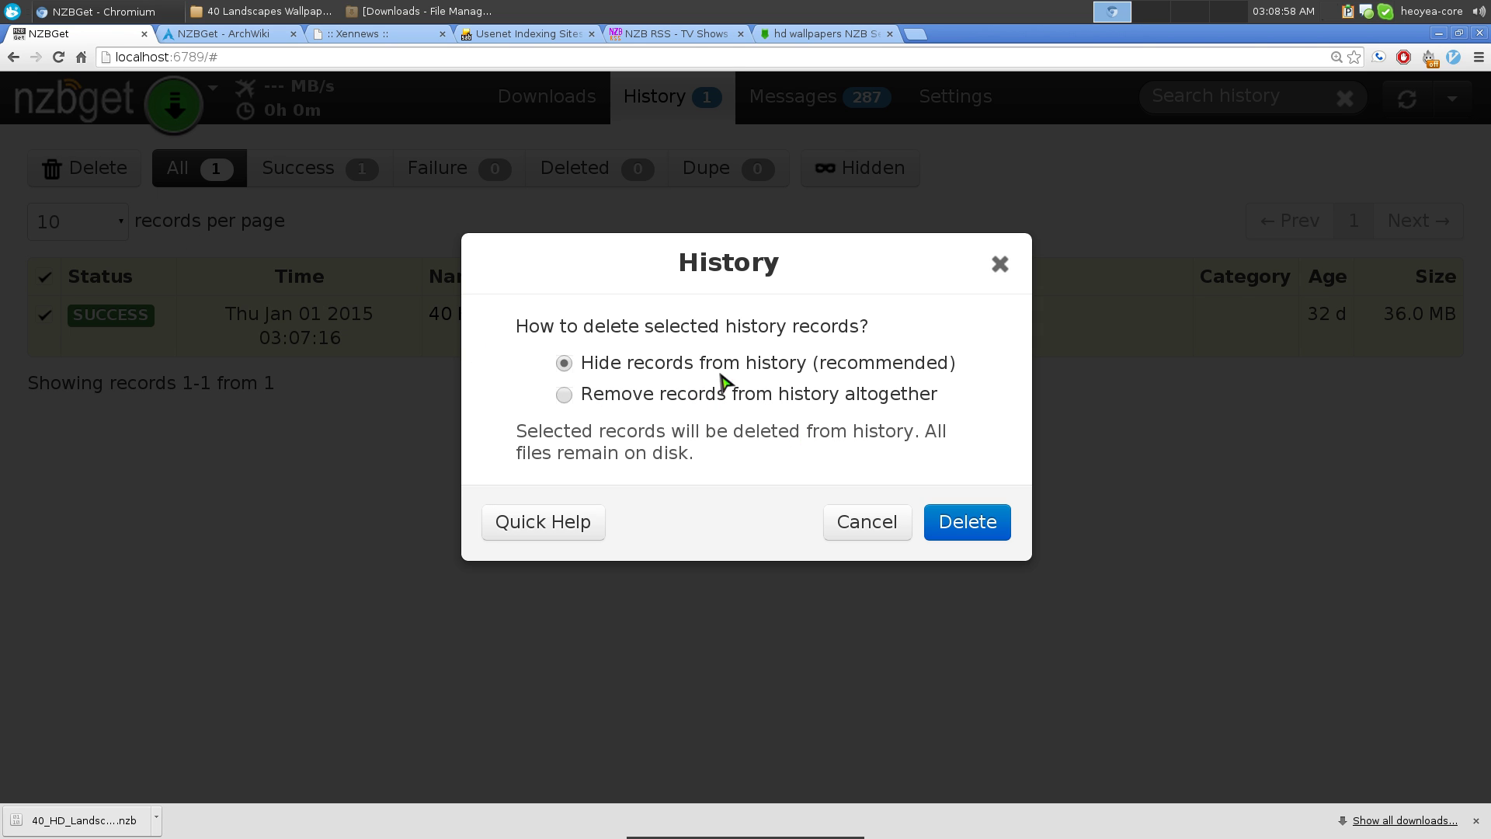
left_click(970, 533)
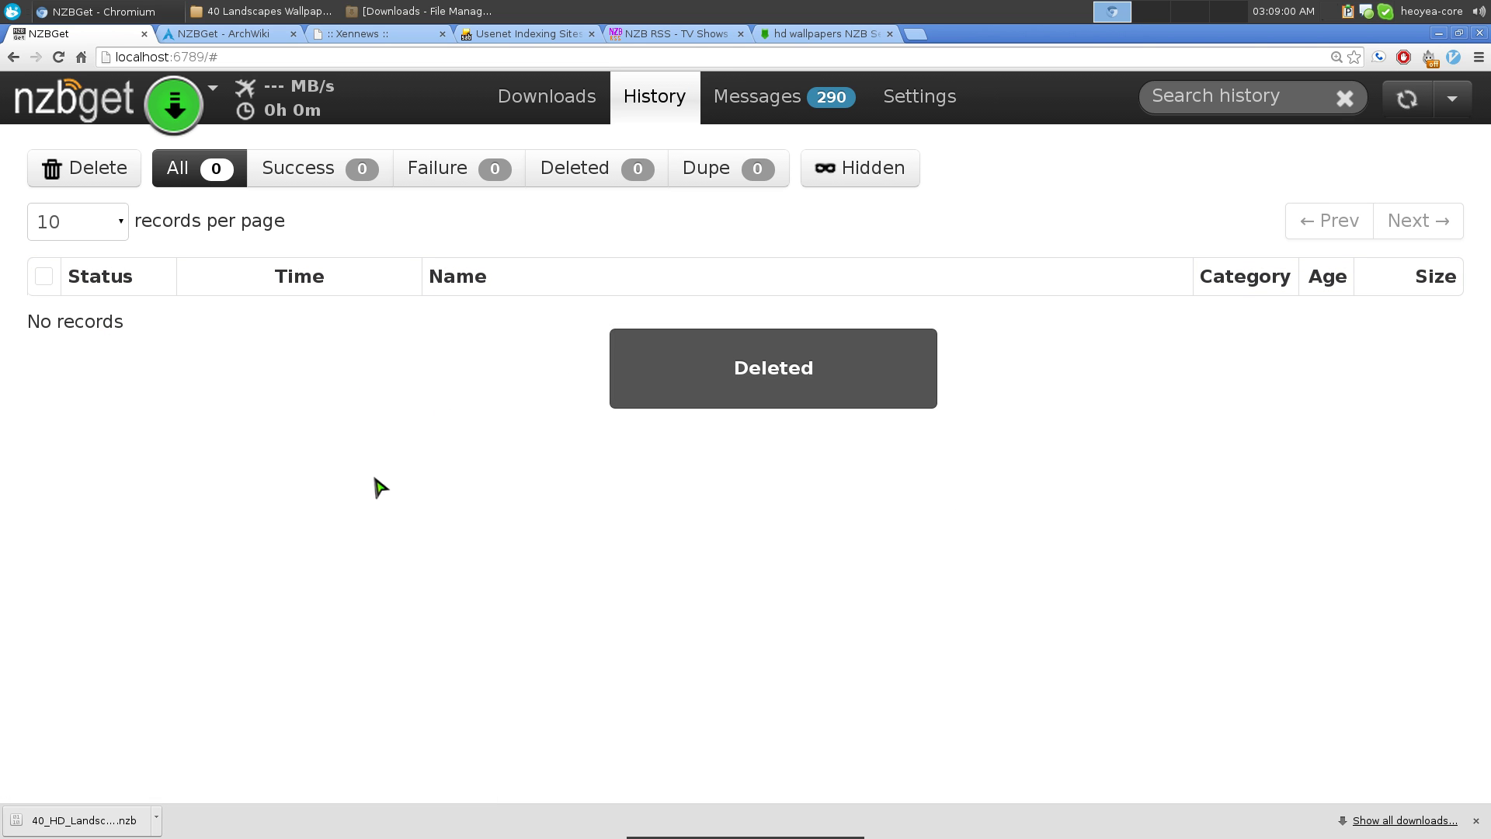
Clear all log records from NZBGet's messages and confirm the deletion
left_click(761, 105)
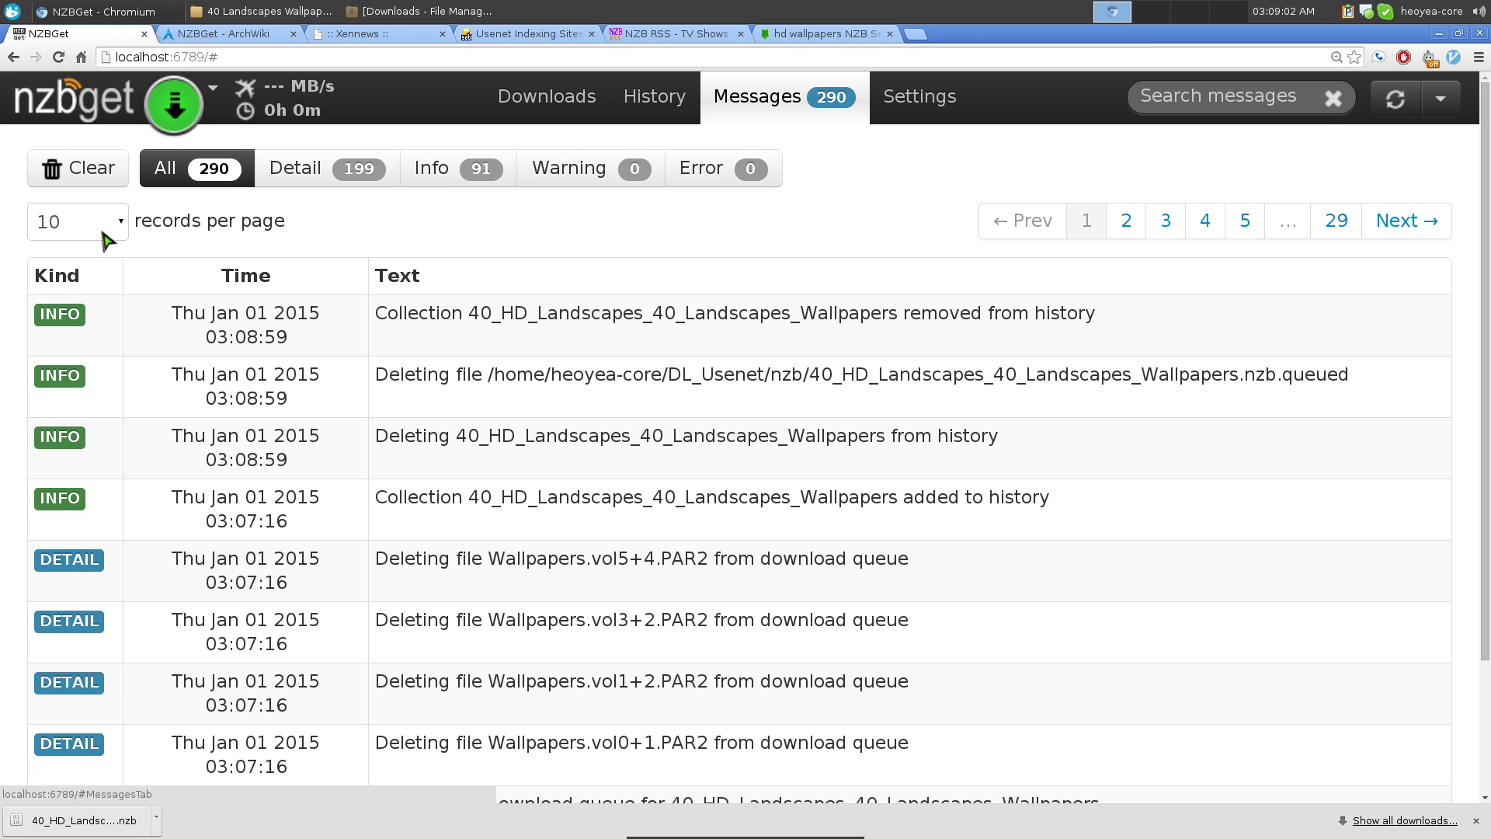
left_click(78, 171)
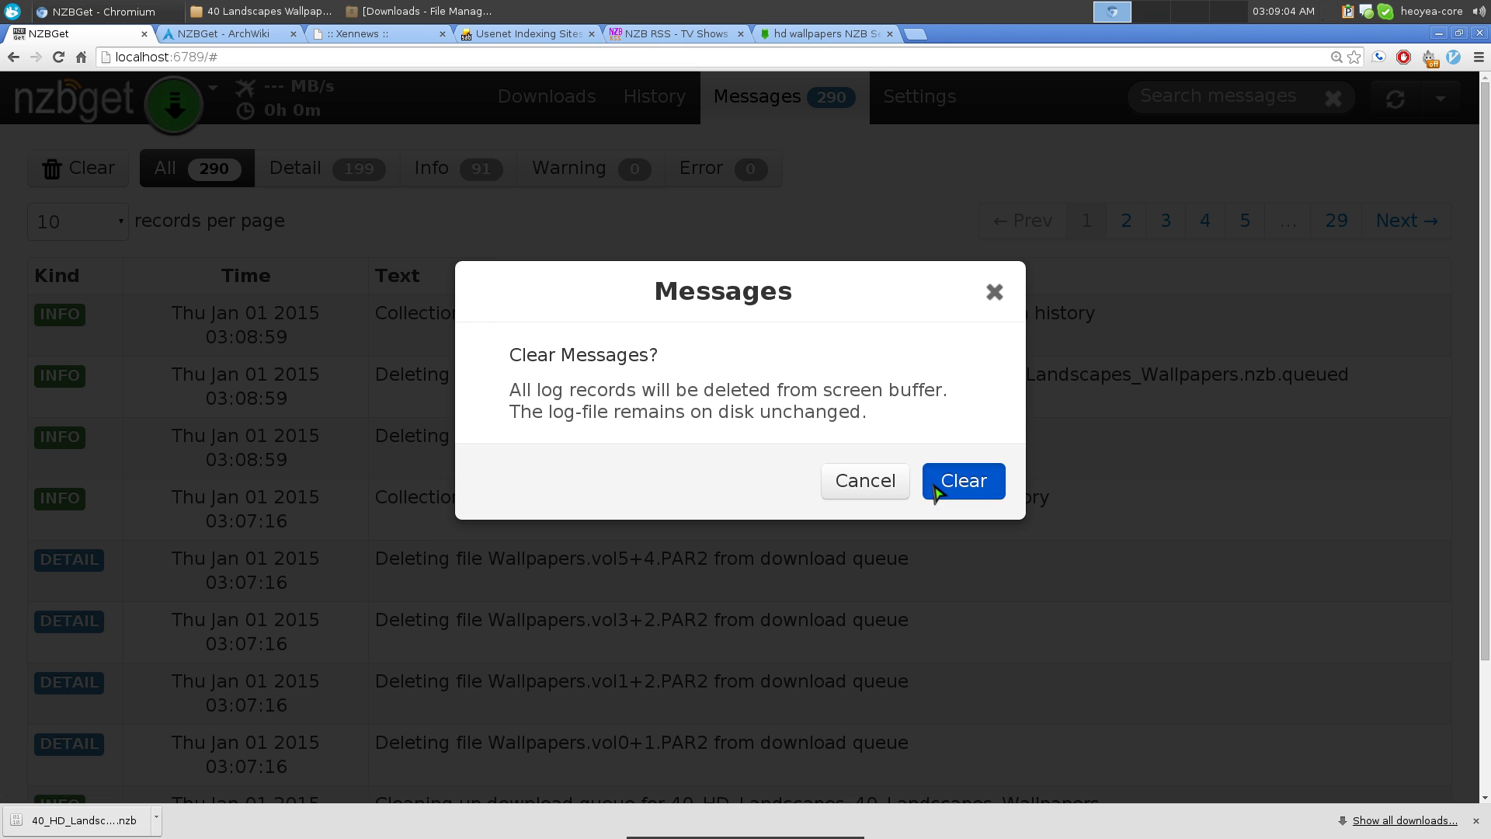
left_click(962, 480)
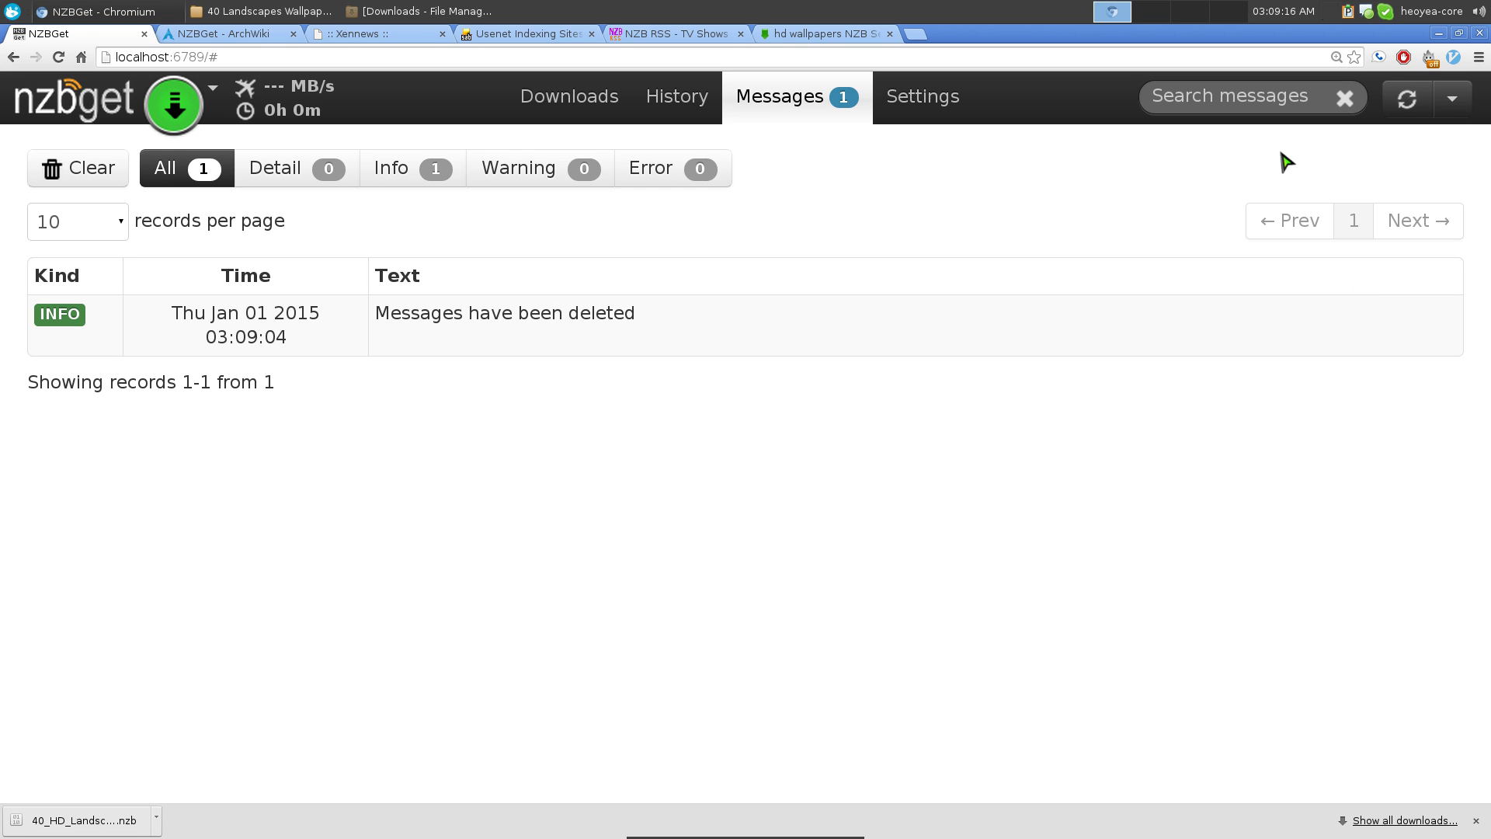
View the automatic refresh intervals and the Speed Limit dialog, closing both without making a change
left_click(1451, 105)
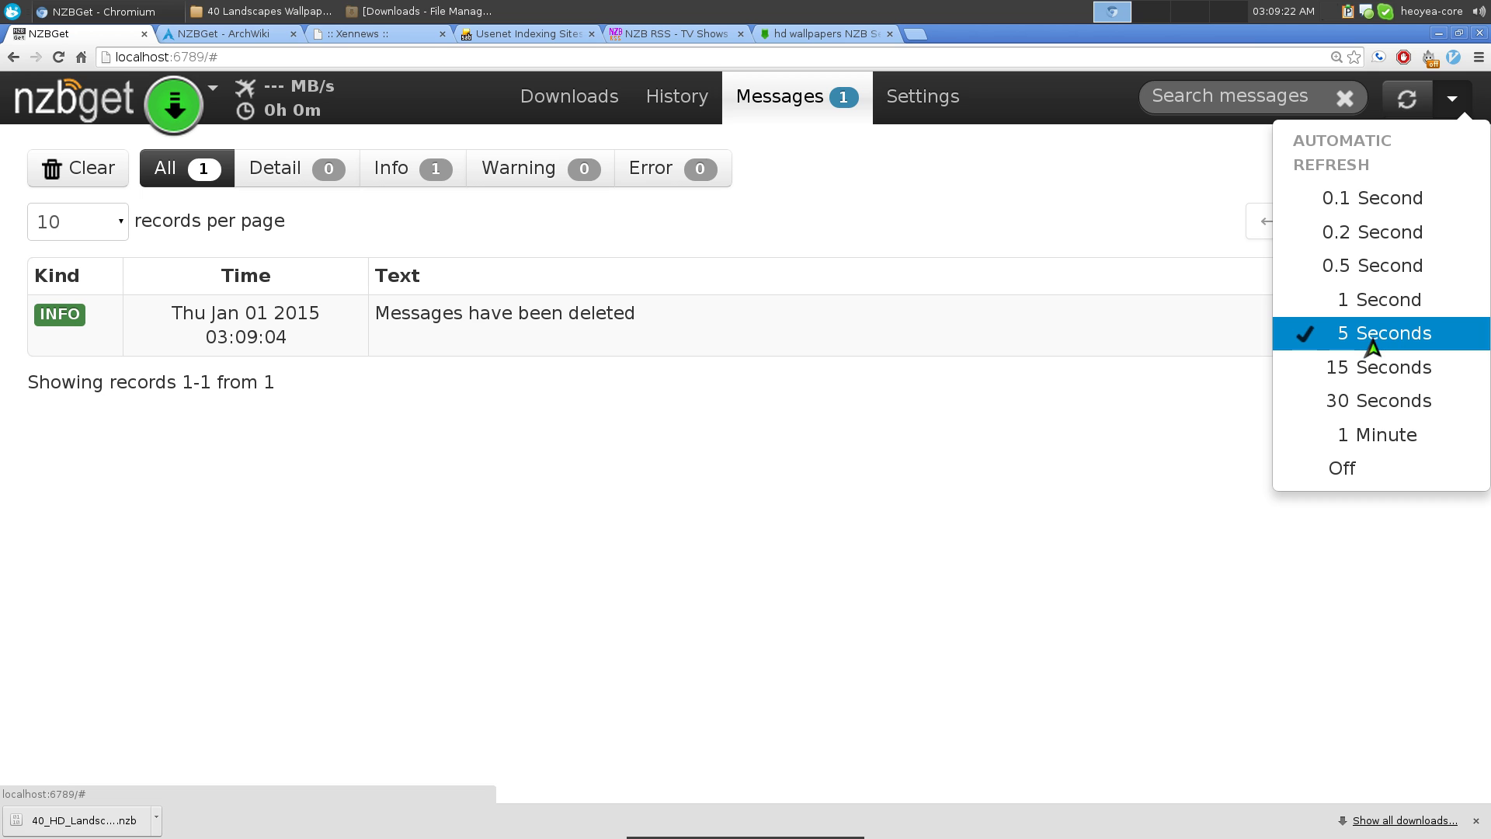
left_click(918, 446)
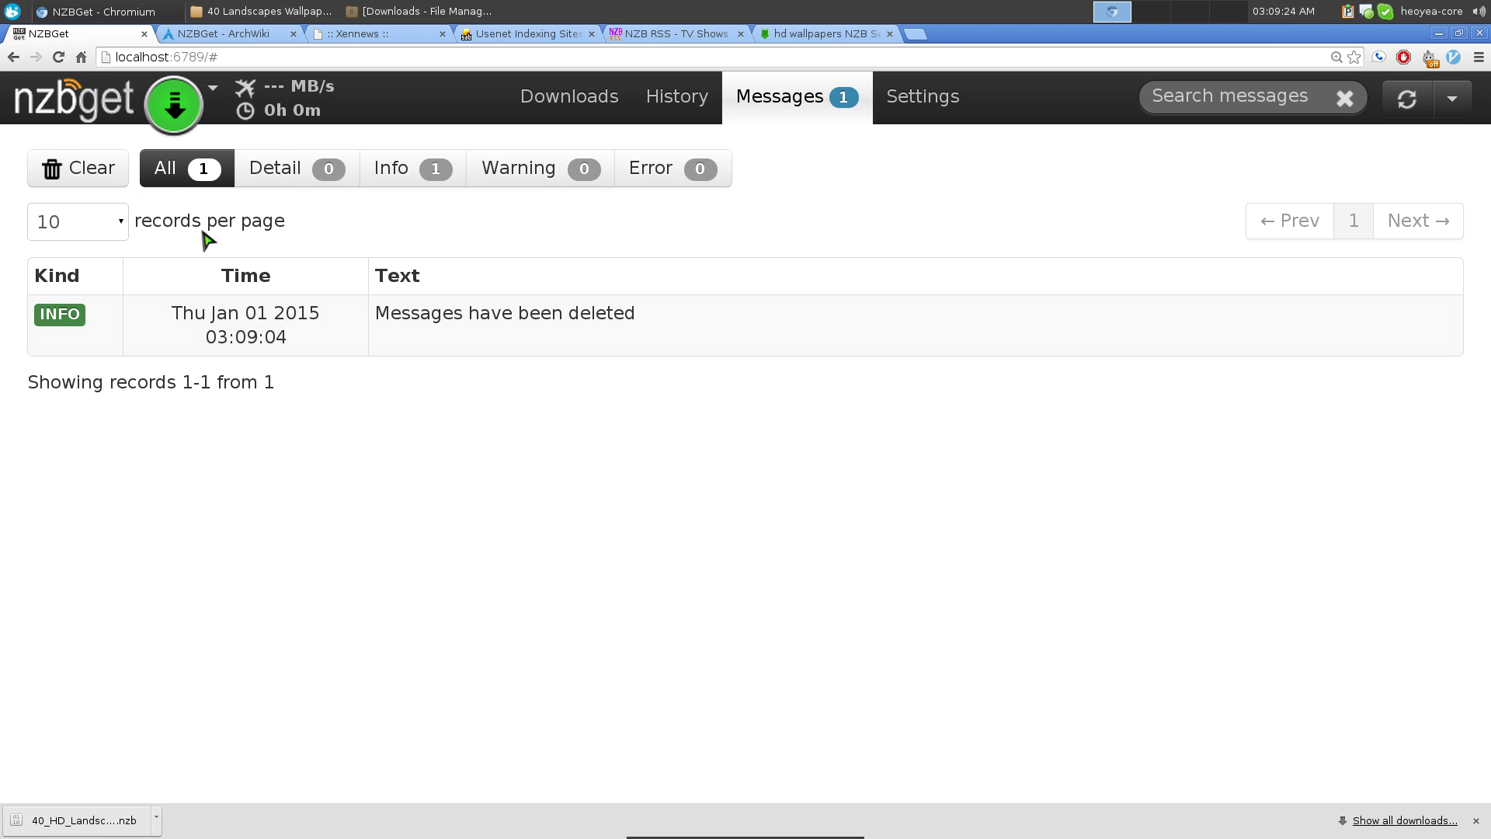
left_click(297, 89)
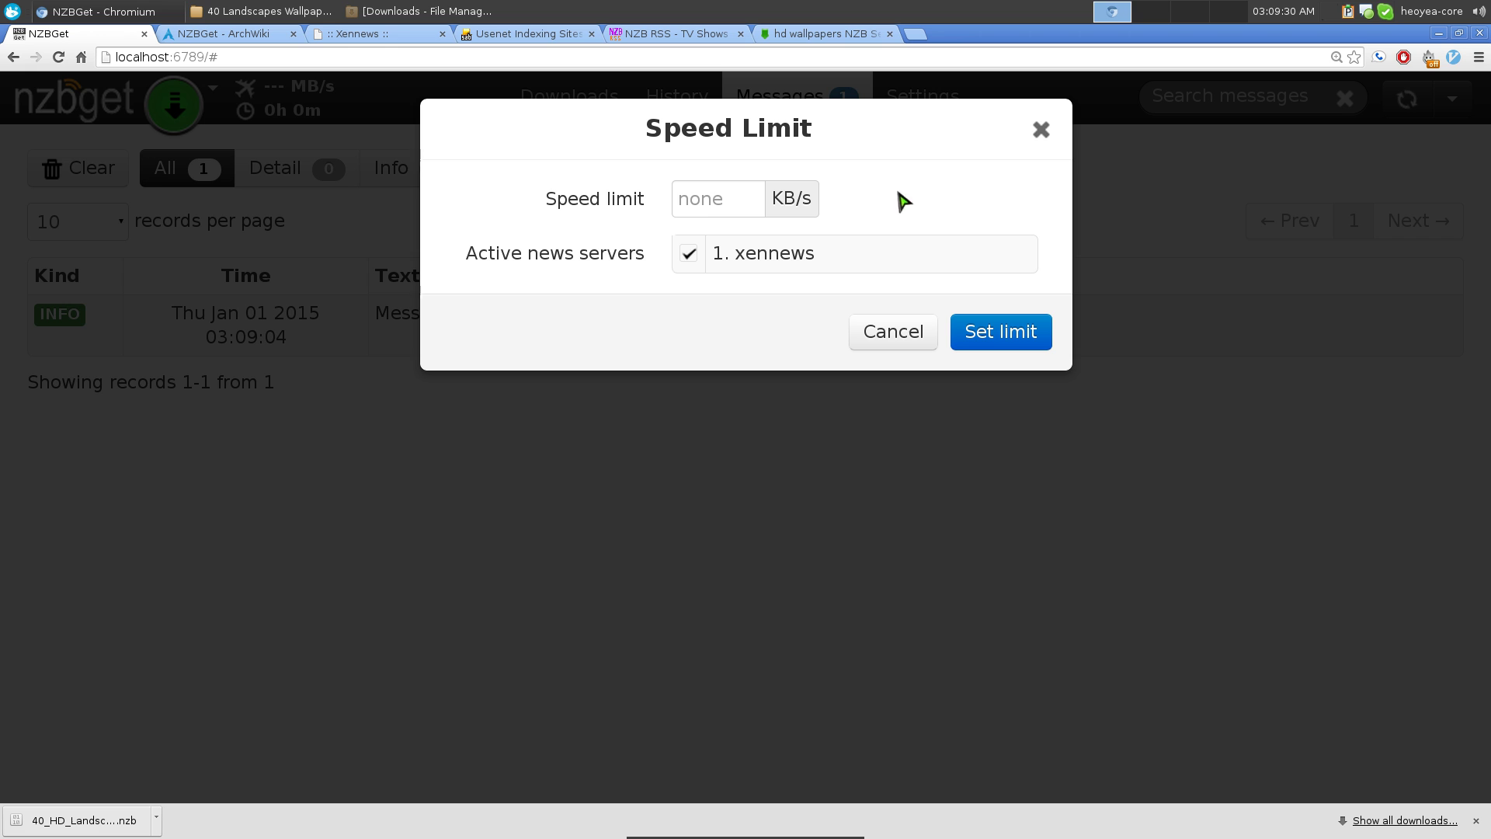
left_click(903, 341)
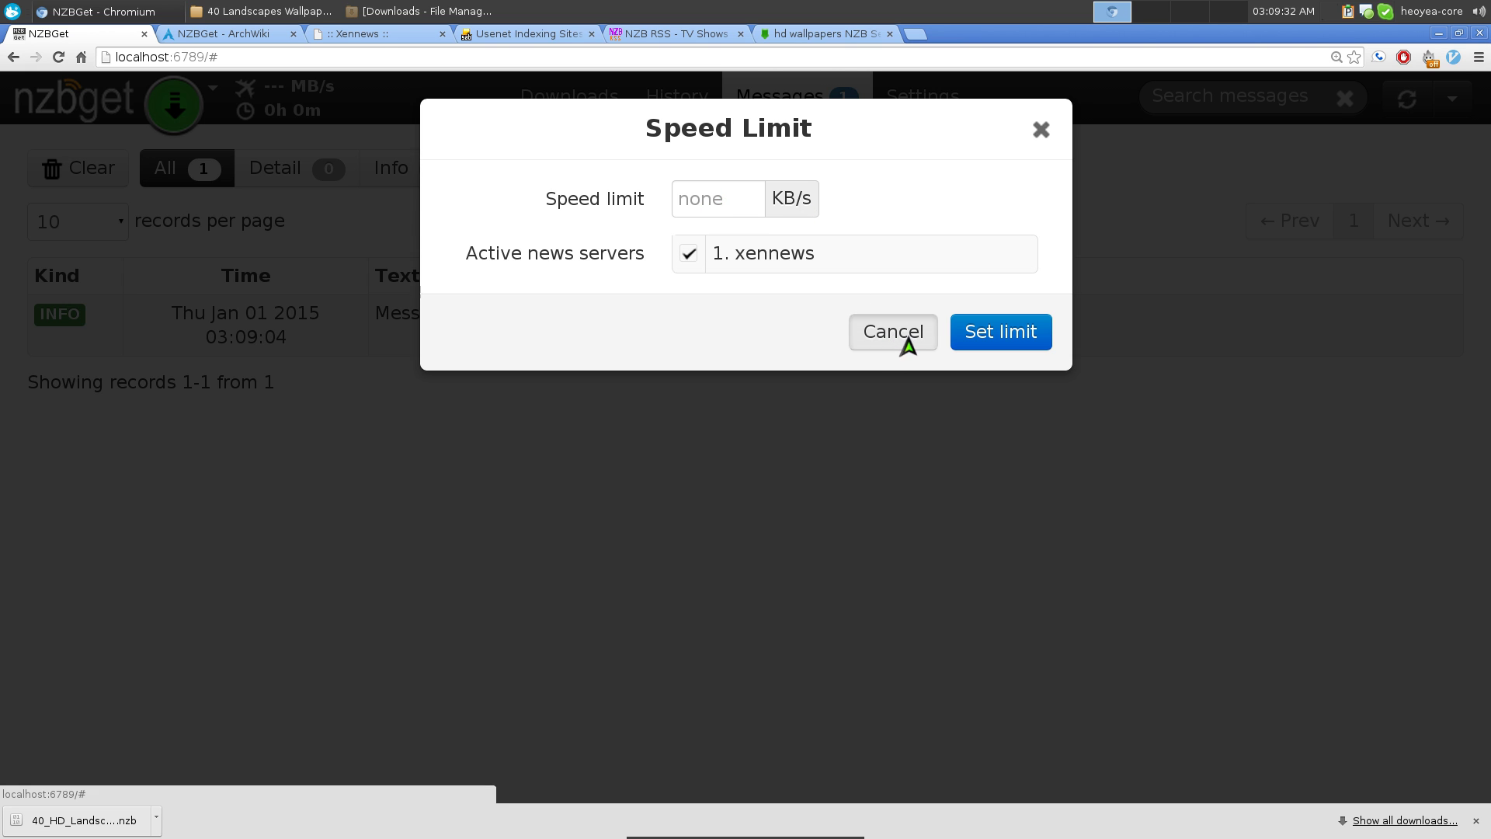
Review NZBGet's Statistics and Status dialog and its version and author information, closing each dialog
left_click(257, 123)
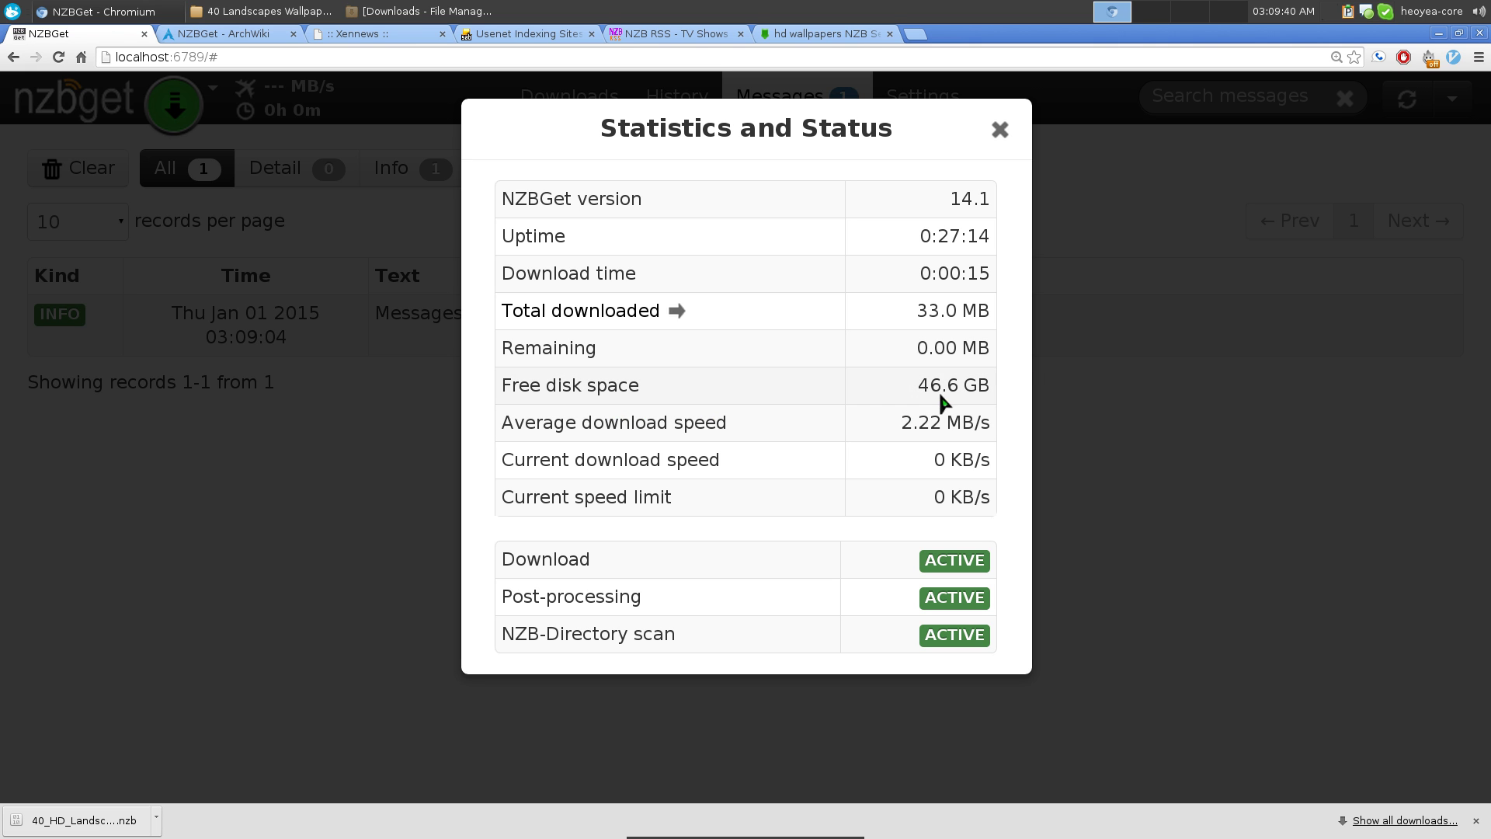
left_click(999, 132)
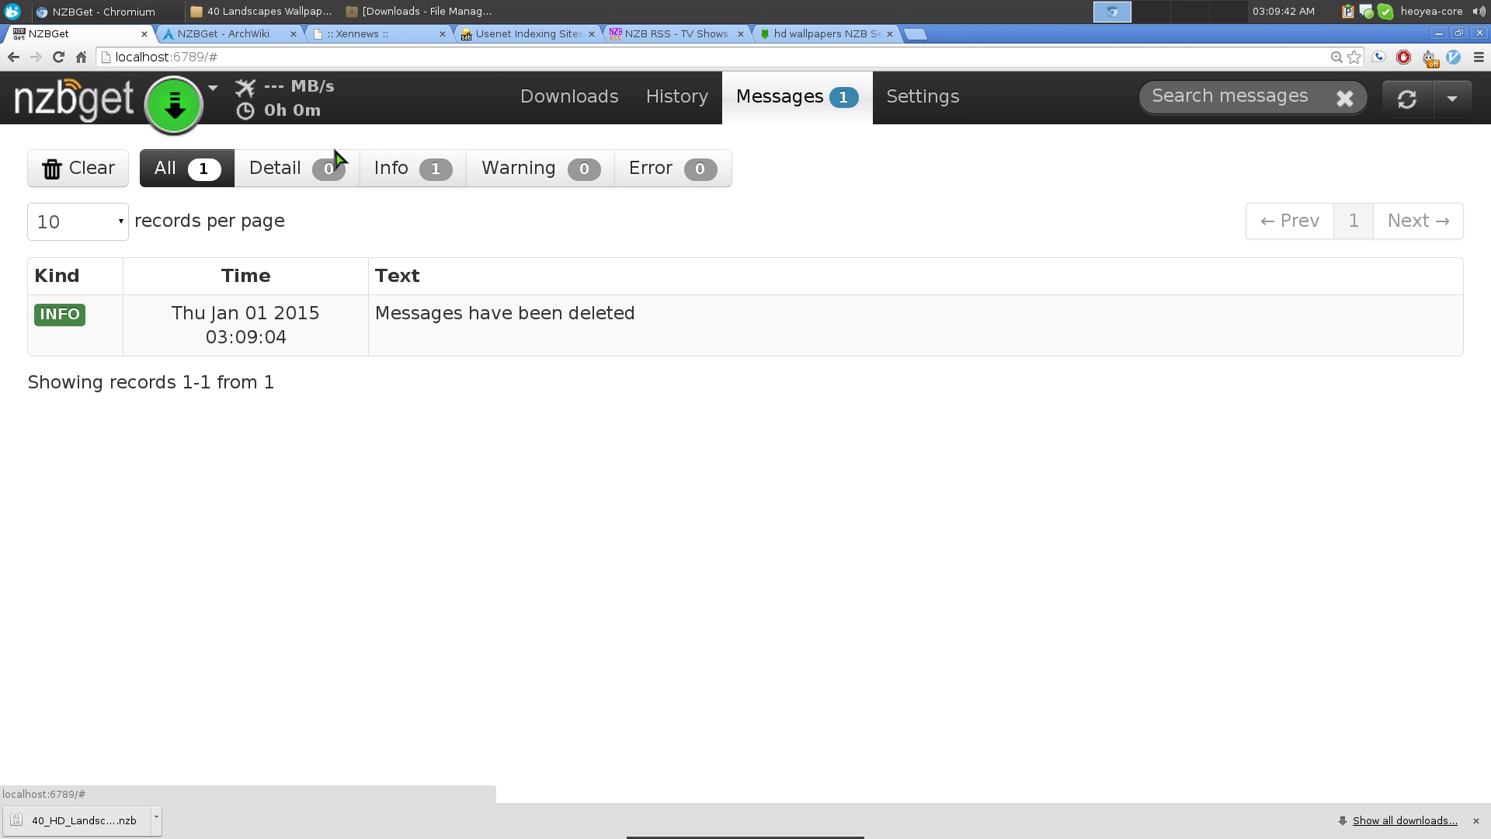
left_click(82, 115)
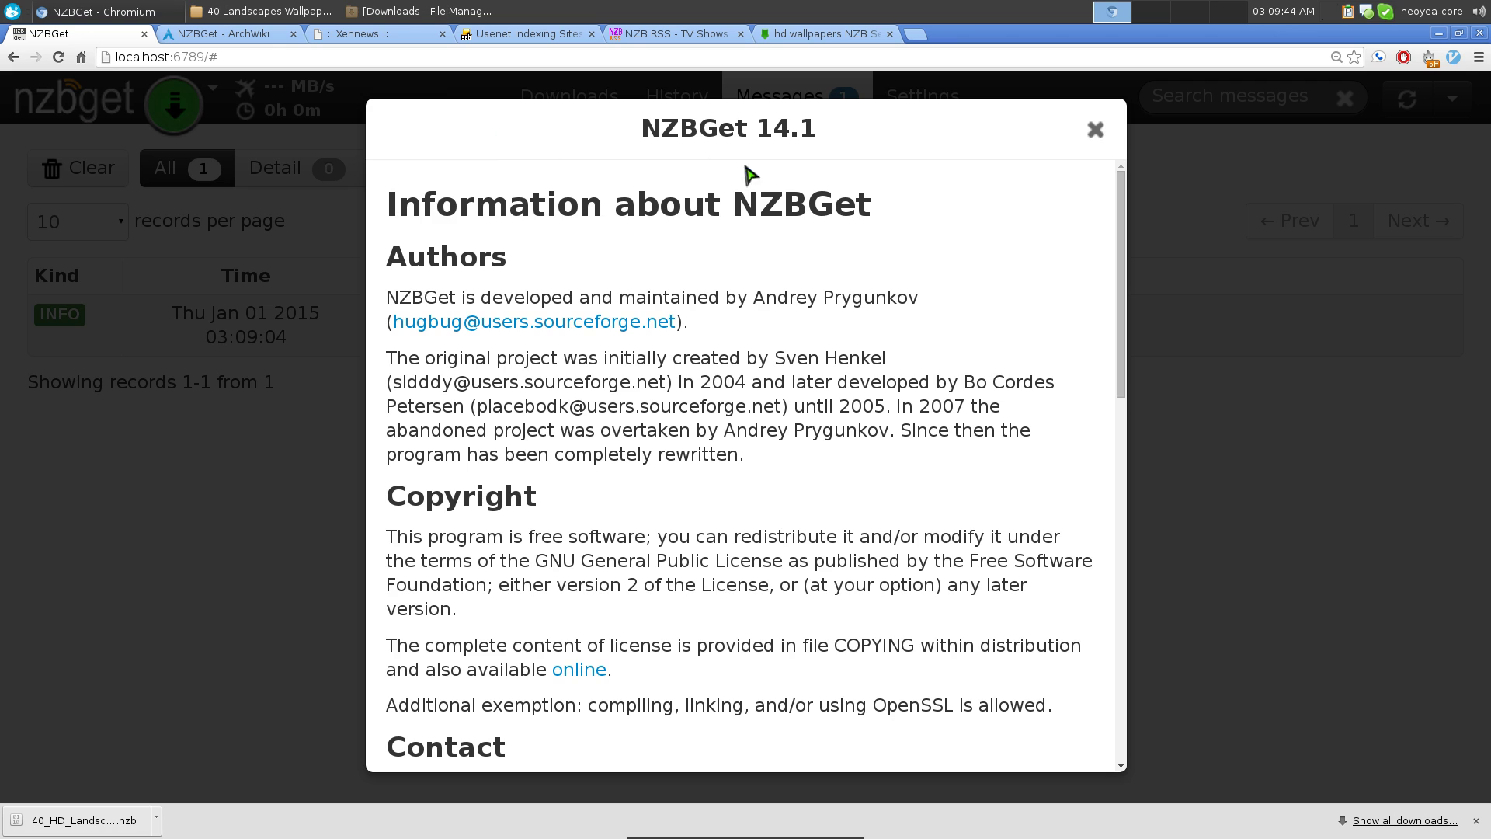
scroll(775, 334, "down", 4)
scroll(775, 333, "up", 4)
left_click_drag(819, 129, 638, 144)
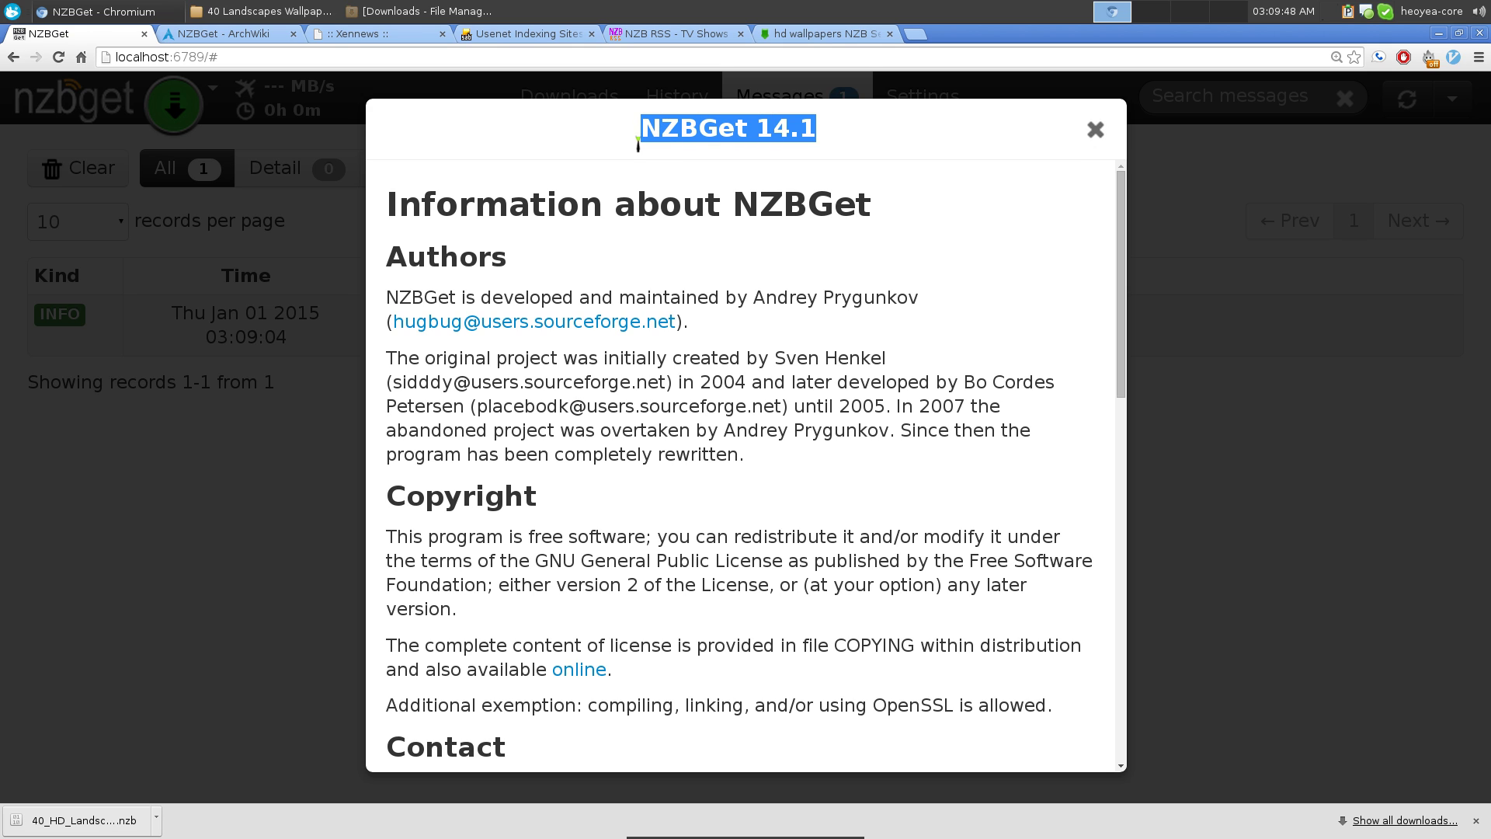
left_click(824, 140)
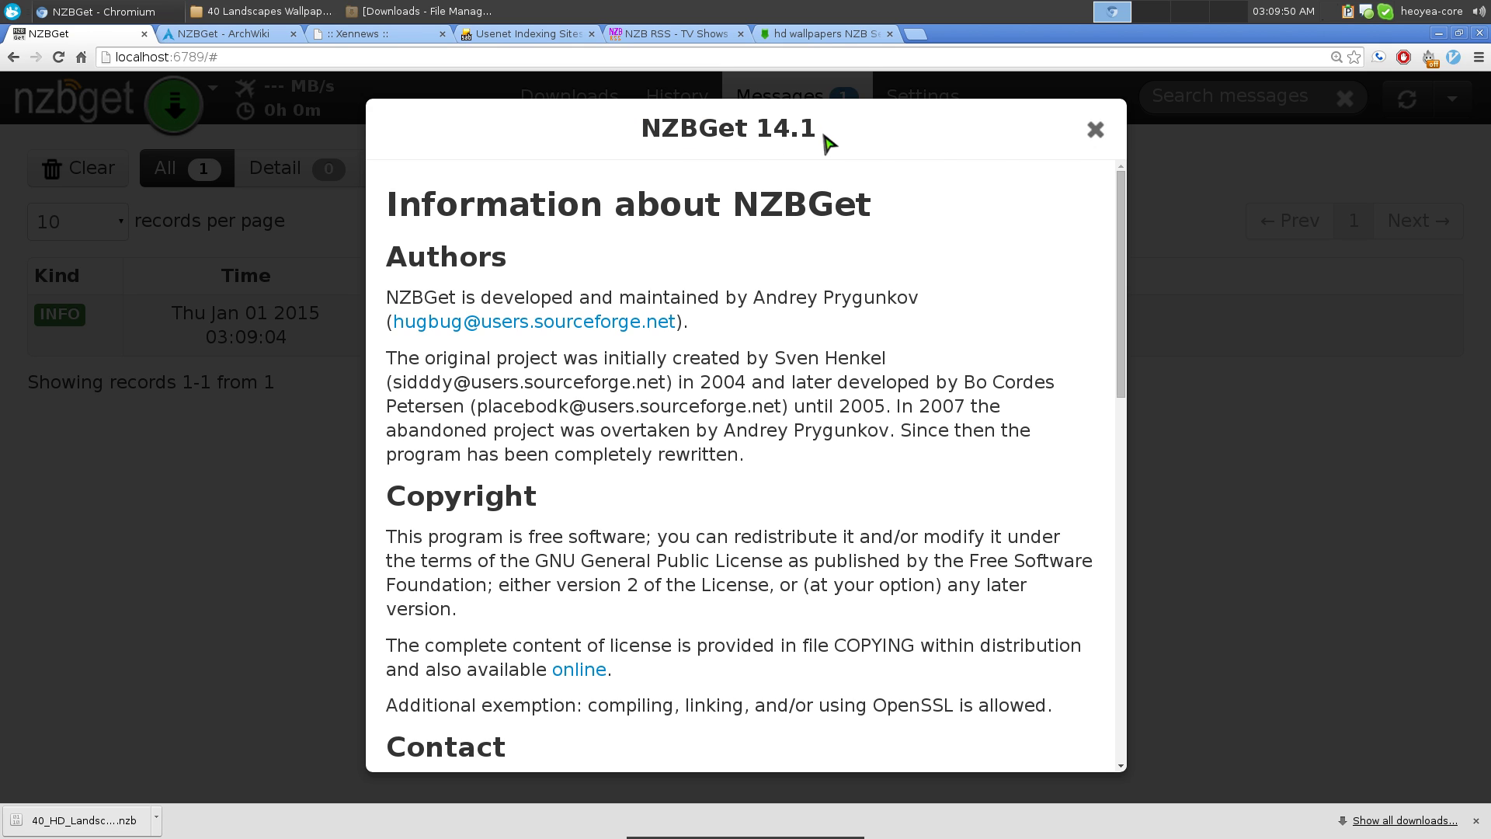
left_click(1095, 131)
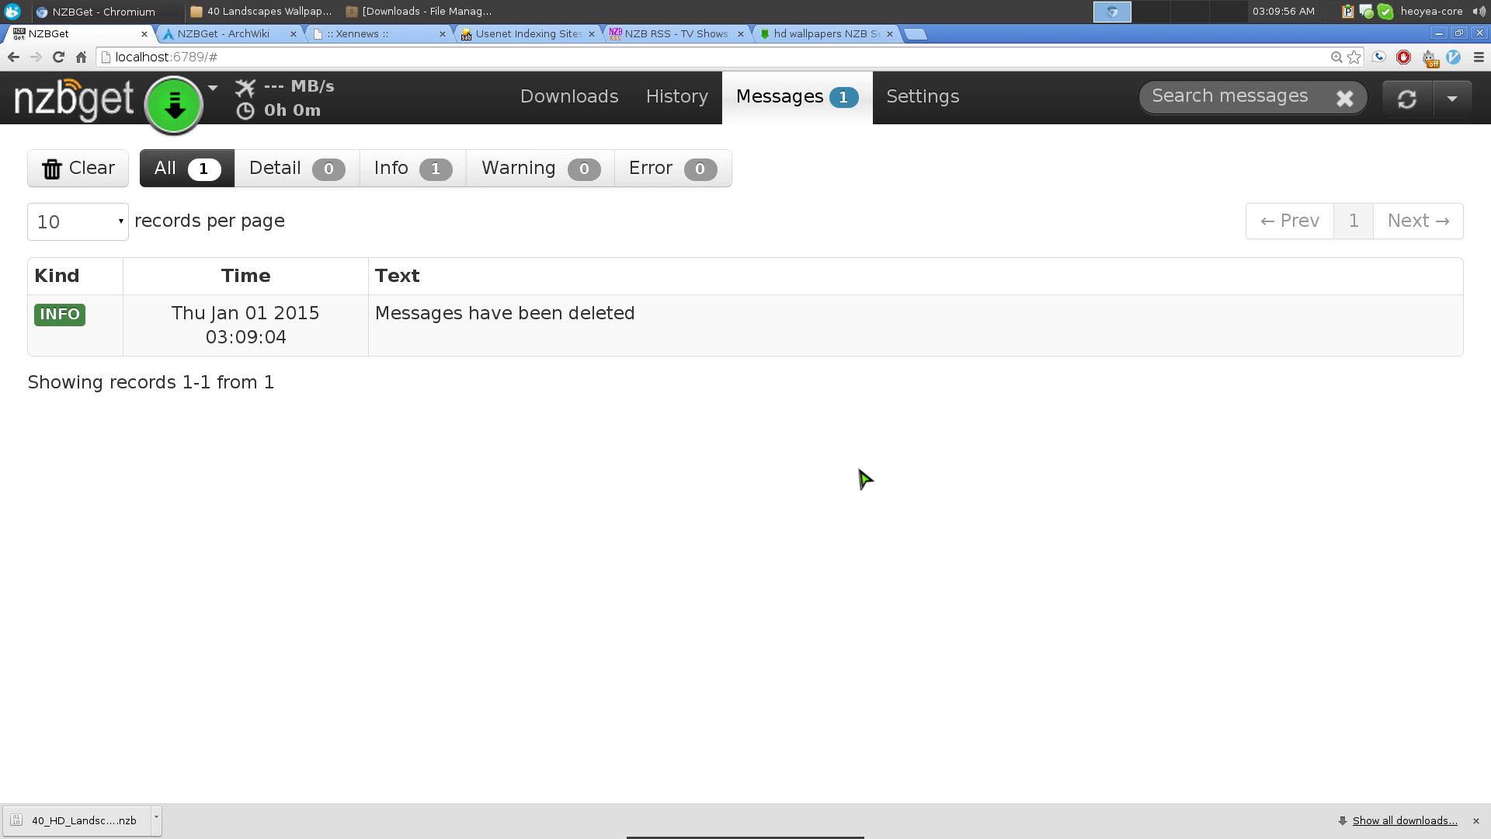
Switch to the terminal's zsh window and run pkm-search nzbget to look up the available packages
key("alt+Tab")
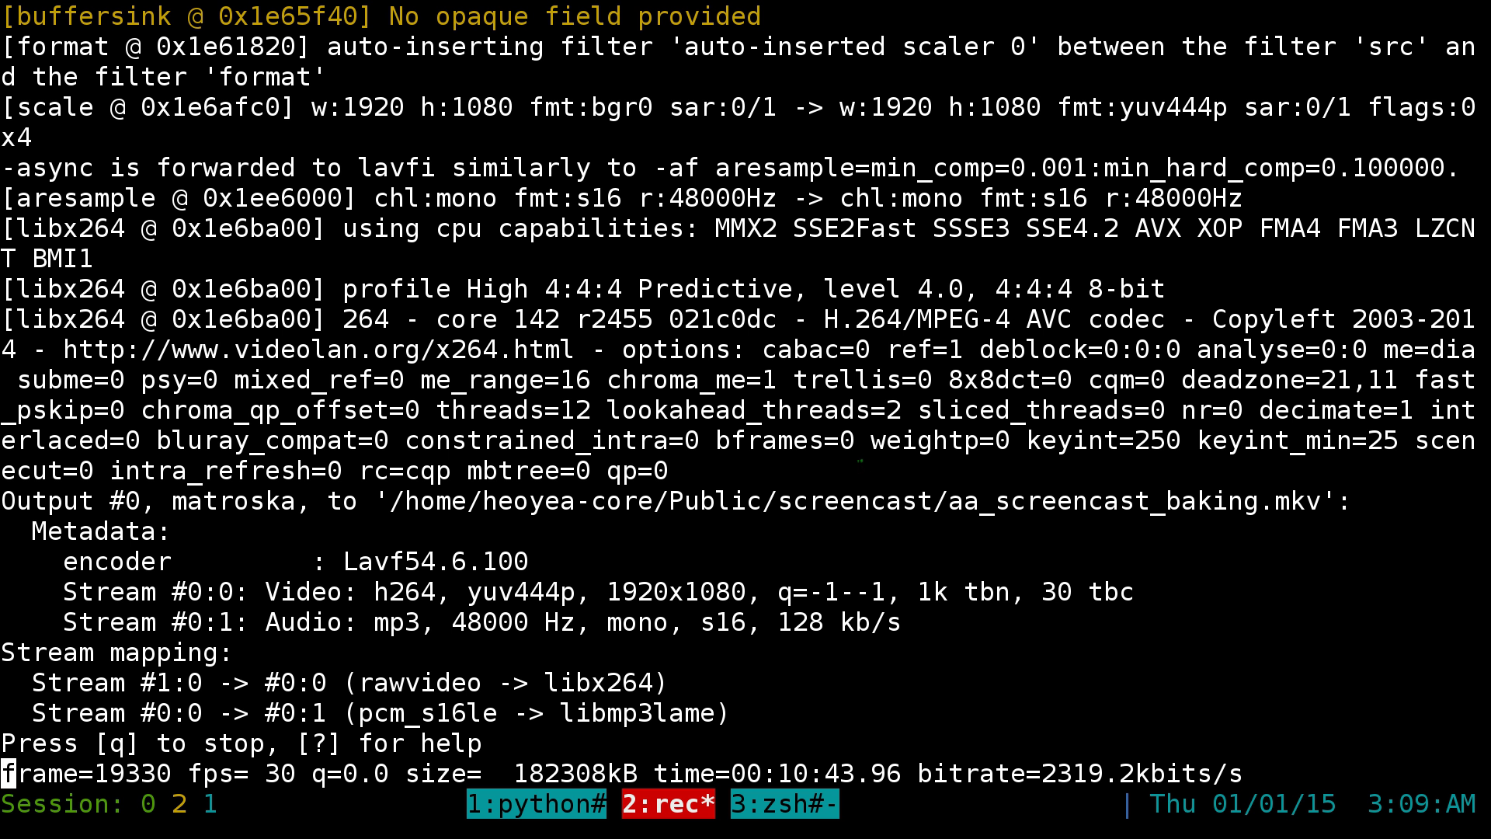
key("ctrl+b")
key("n")
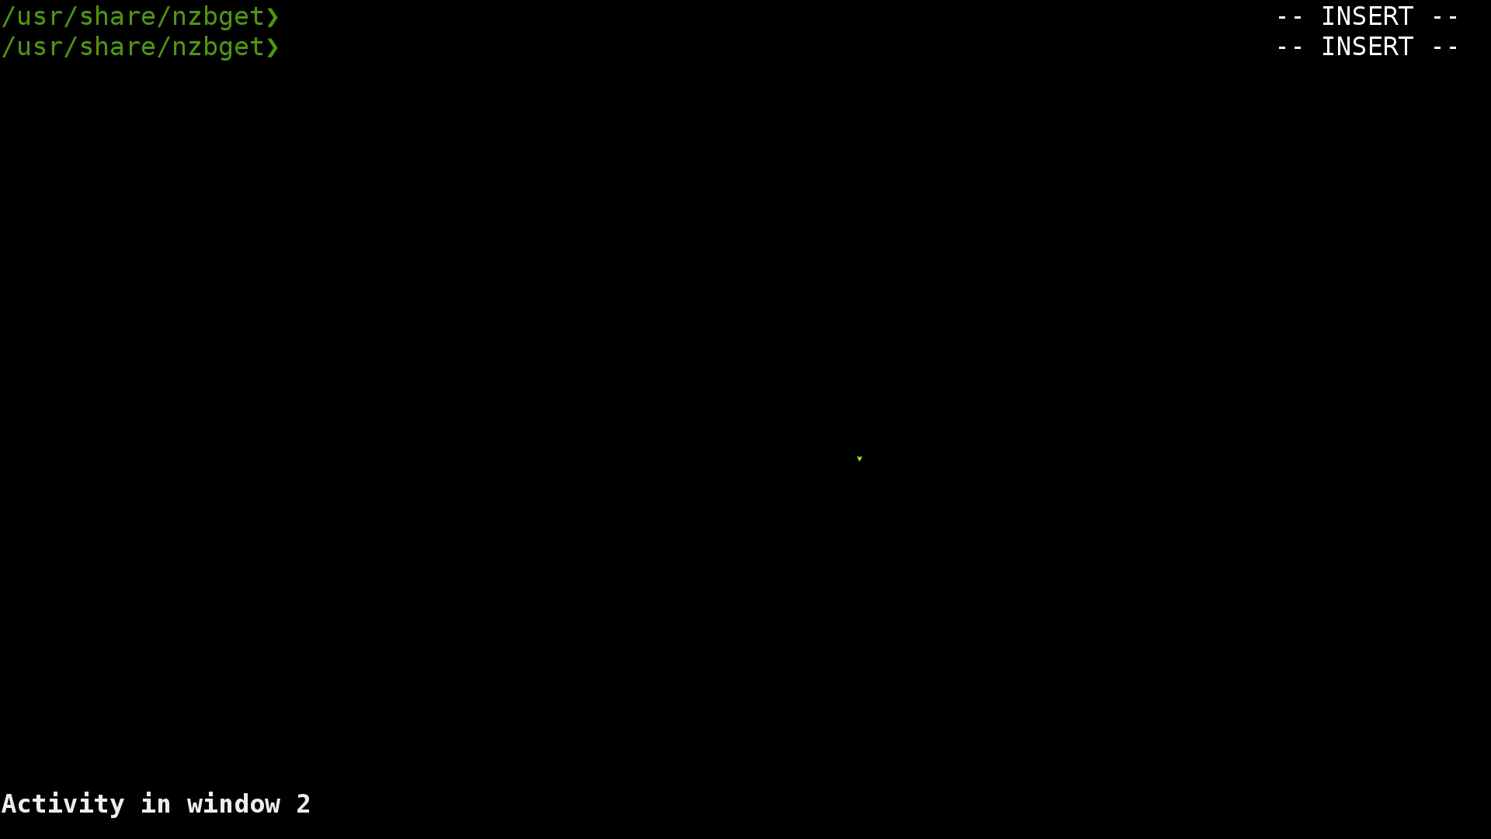
type("pkm-search ")
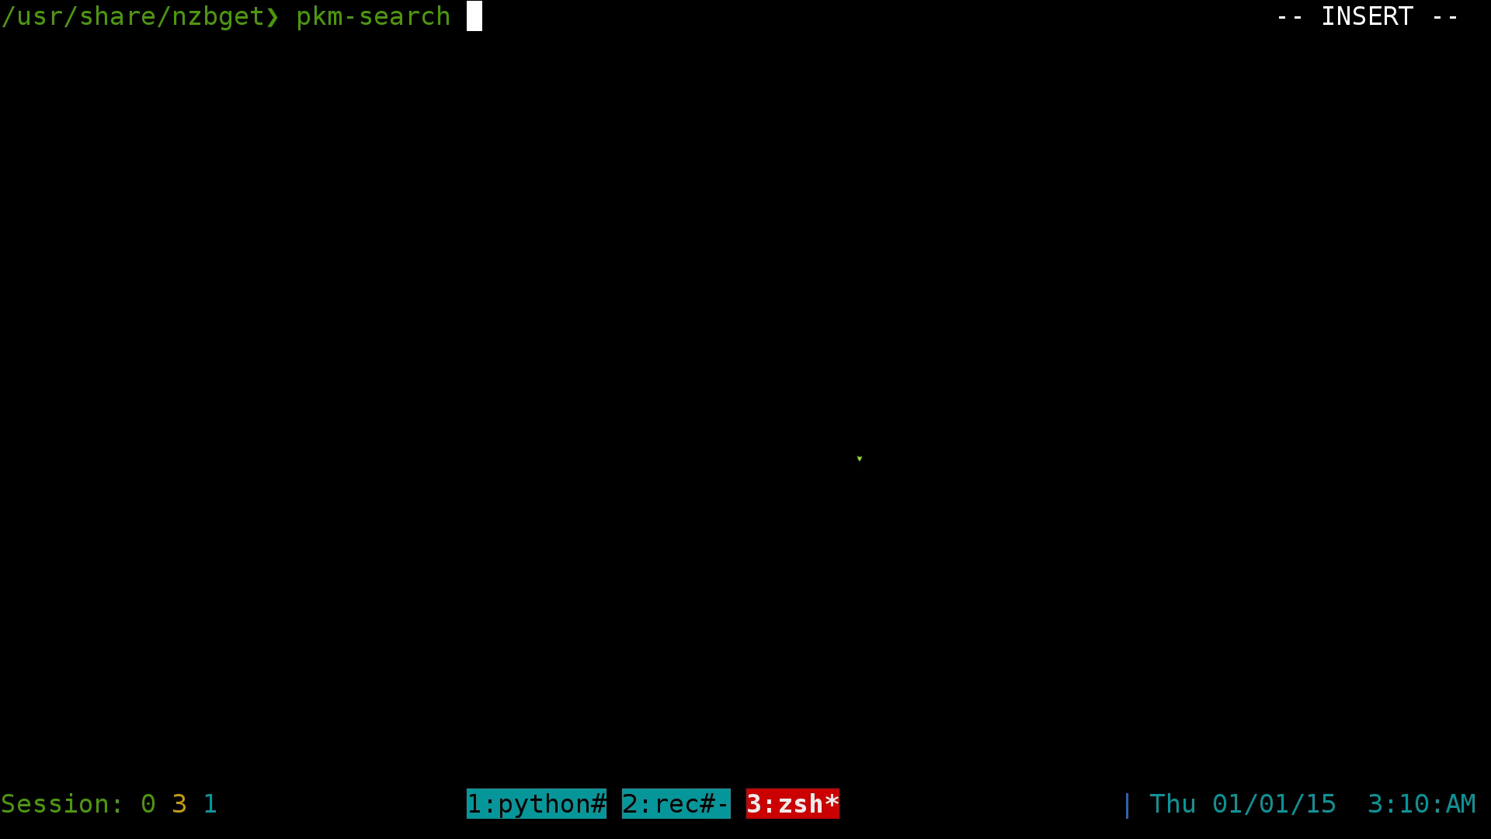
type("nzbget")
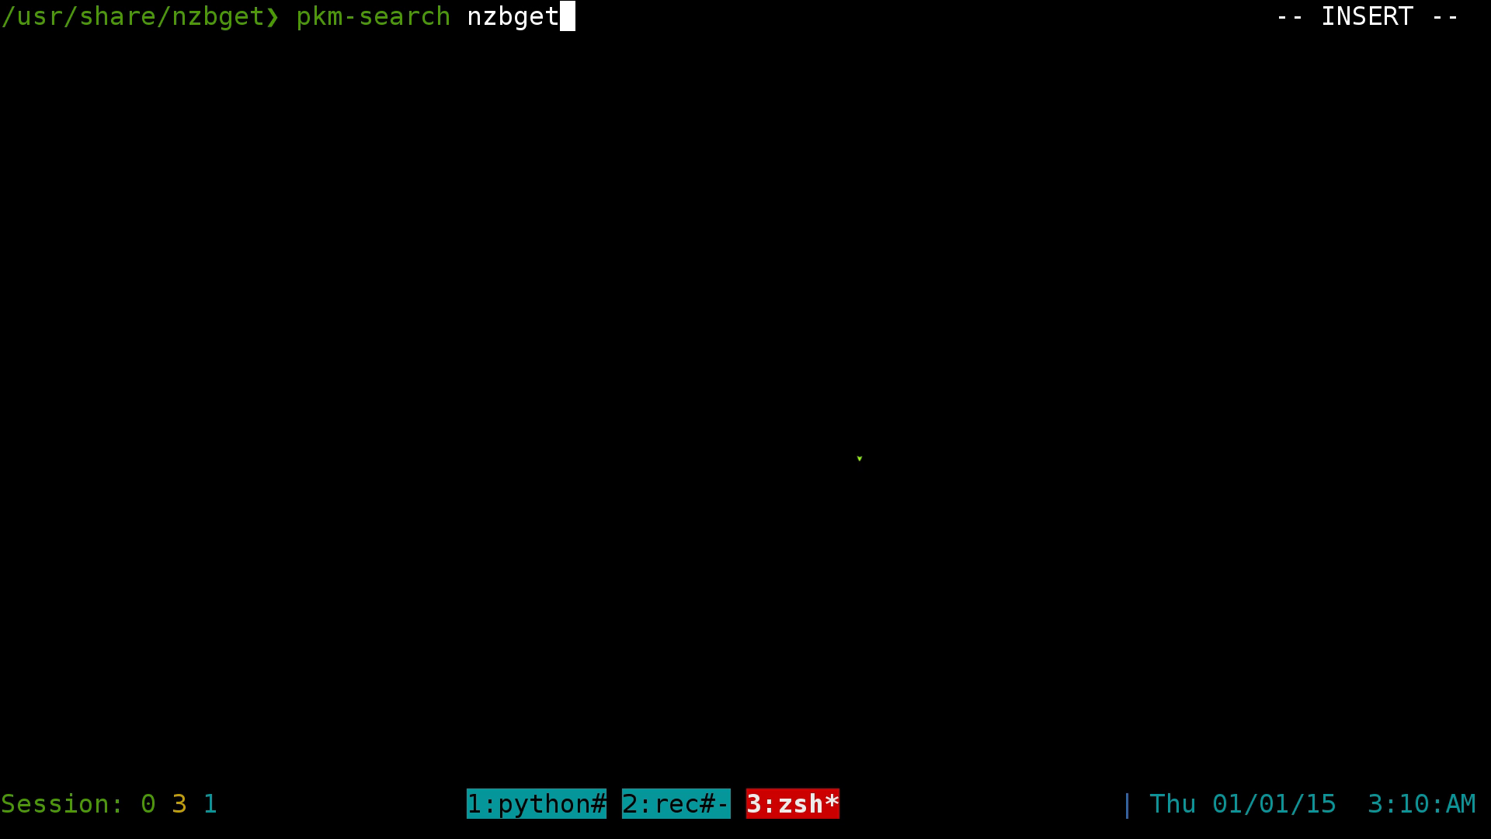
key("Return")
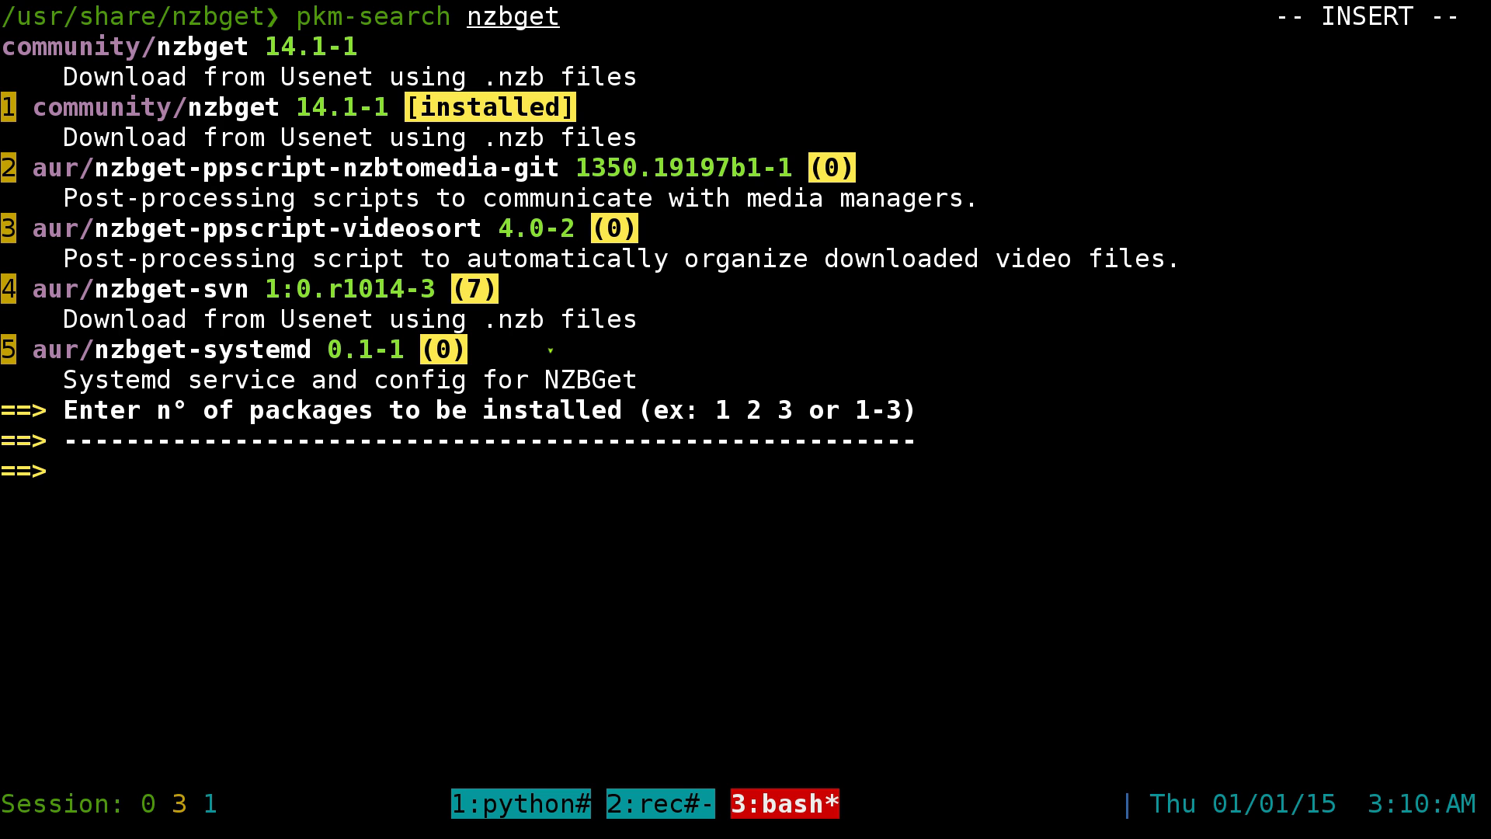
Highlight the community nzbget 14.1-1 entry, cancel the package installation prompt and clear the terminal
left_click_drag(188, 107, 381, 109)
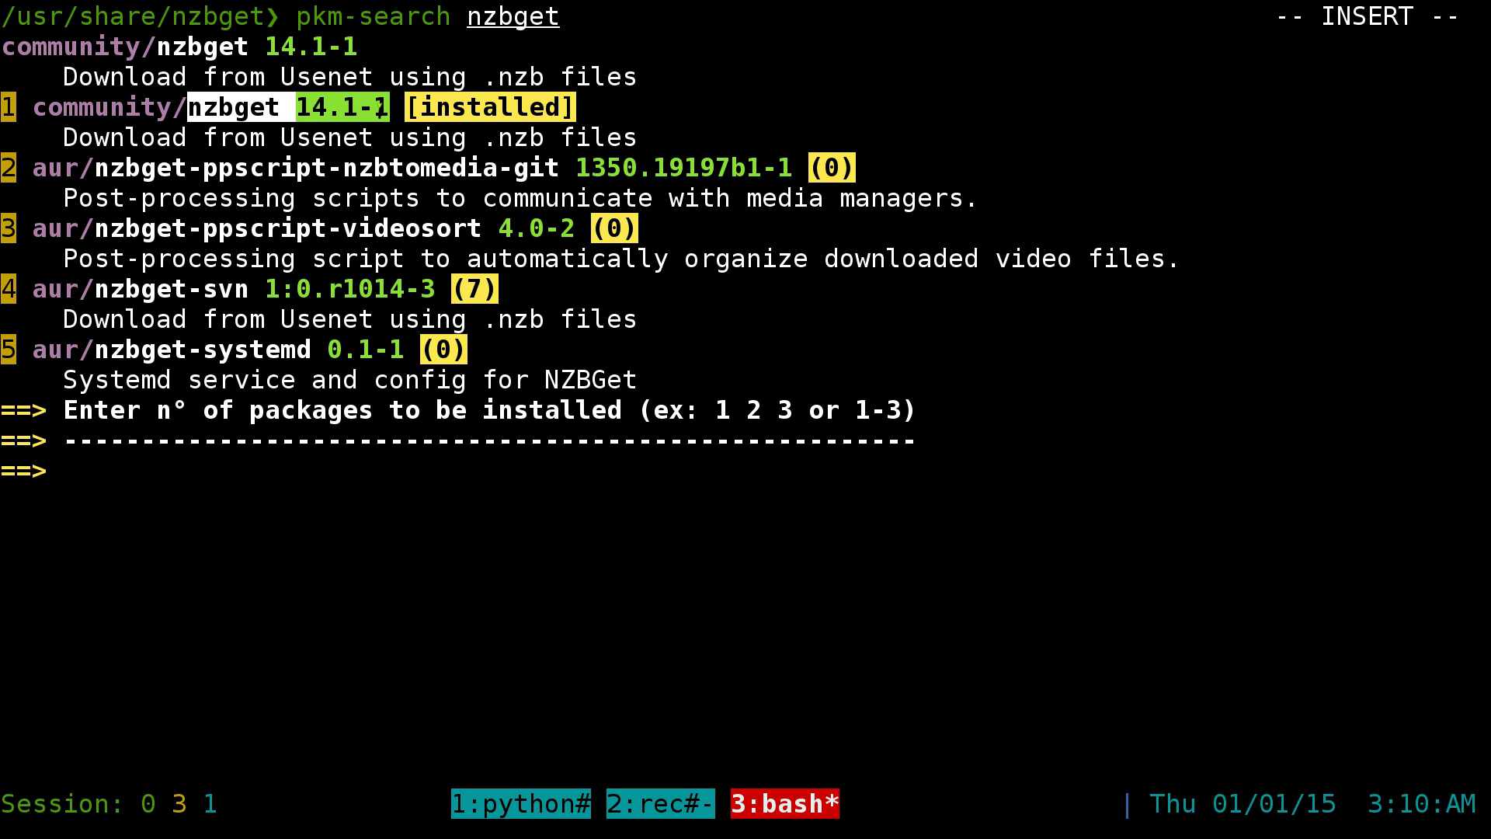
left_click(330, 113)
key("ctrl+c")
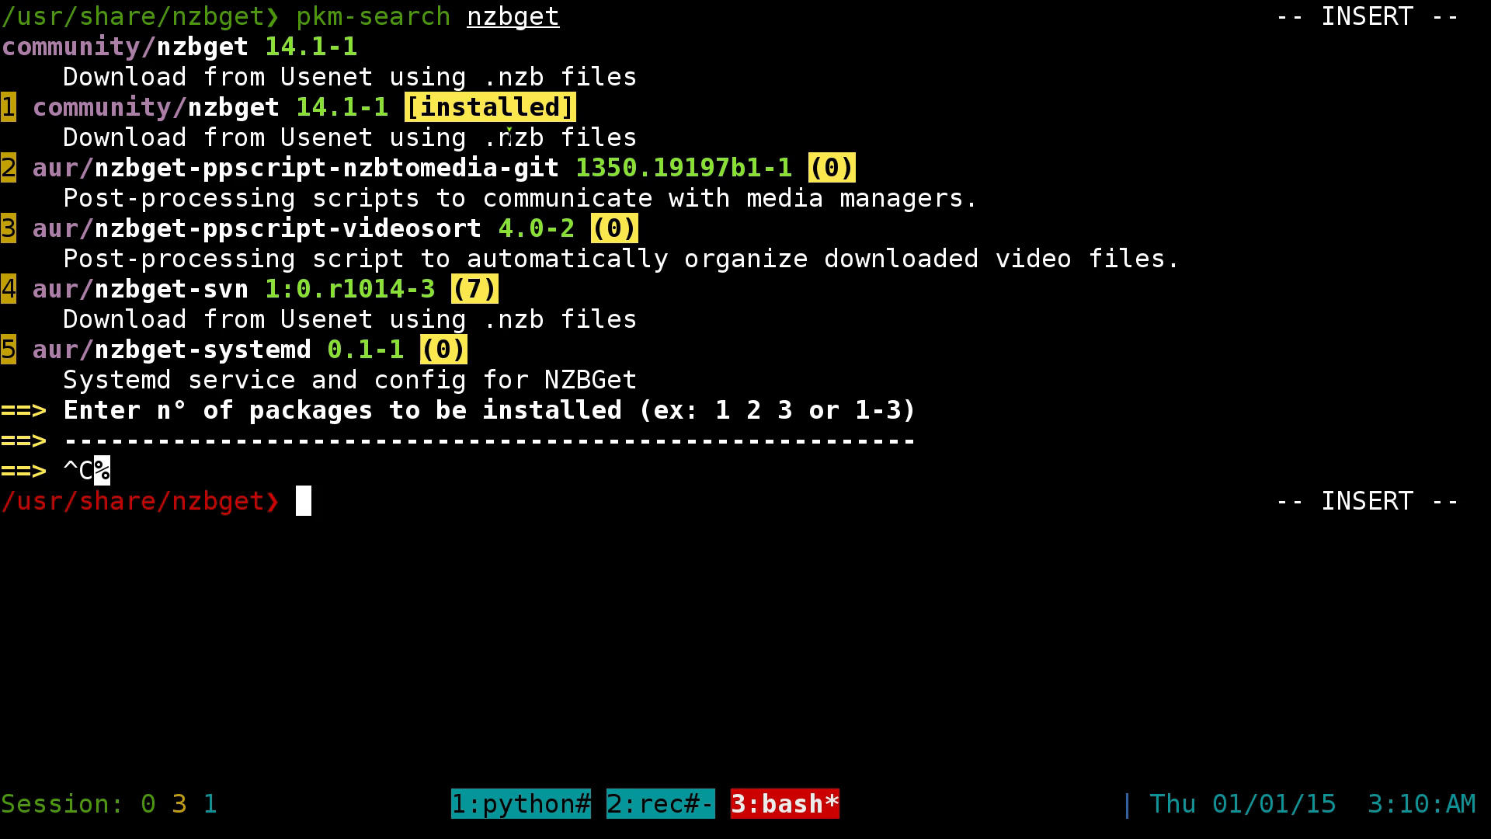
key("ctrl+l")
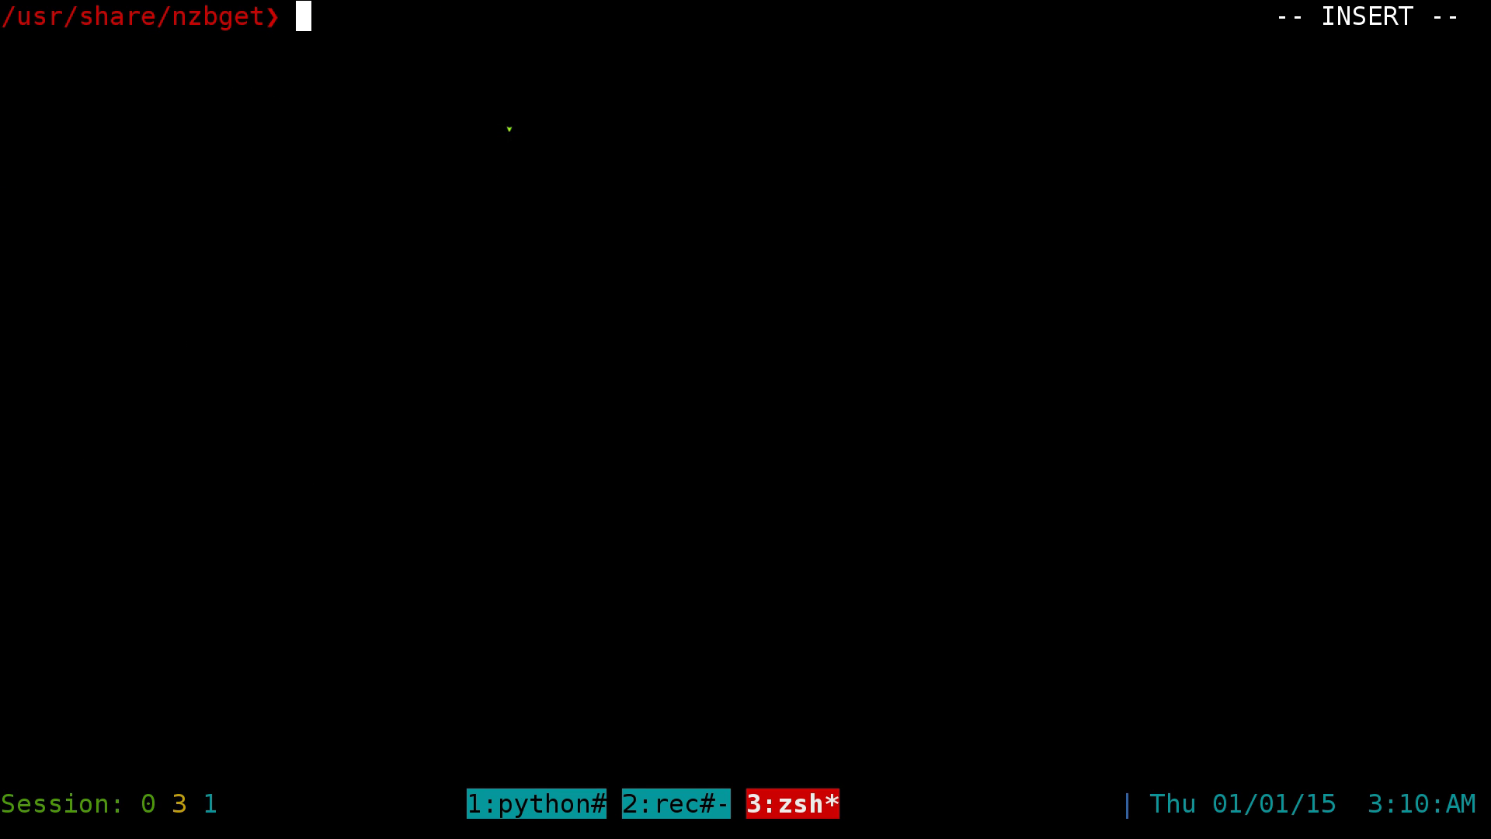
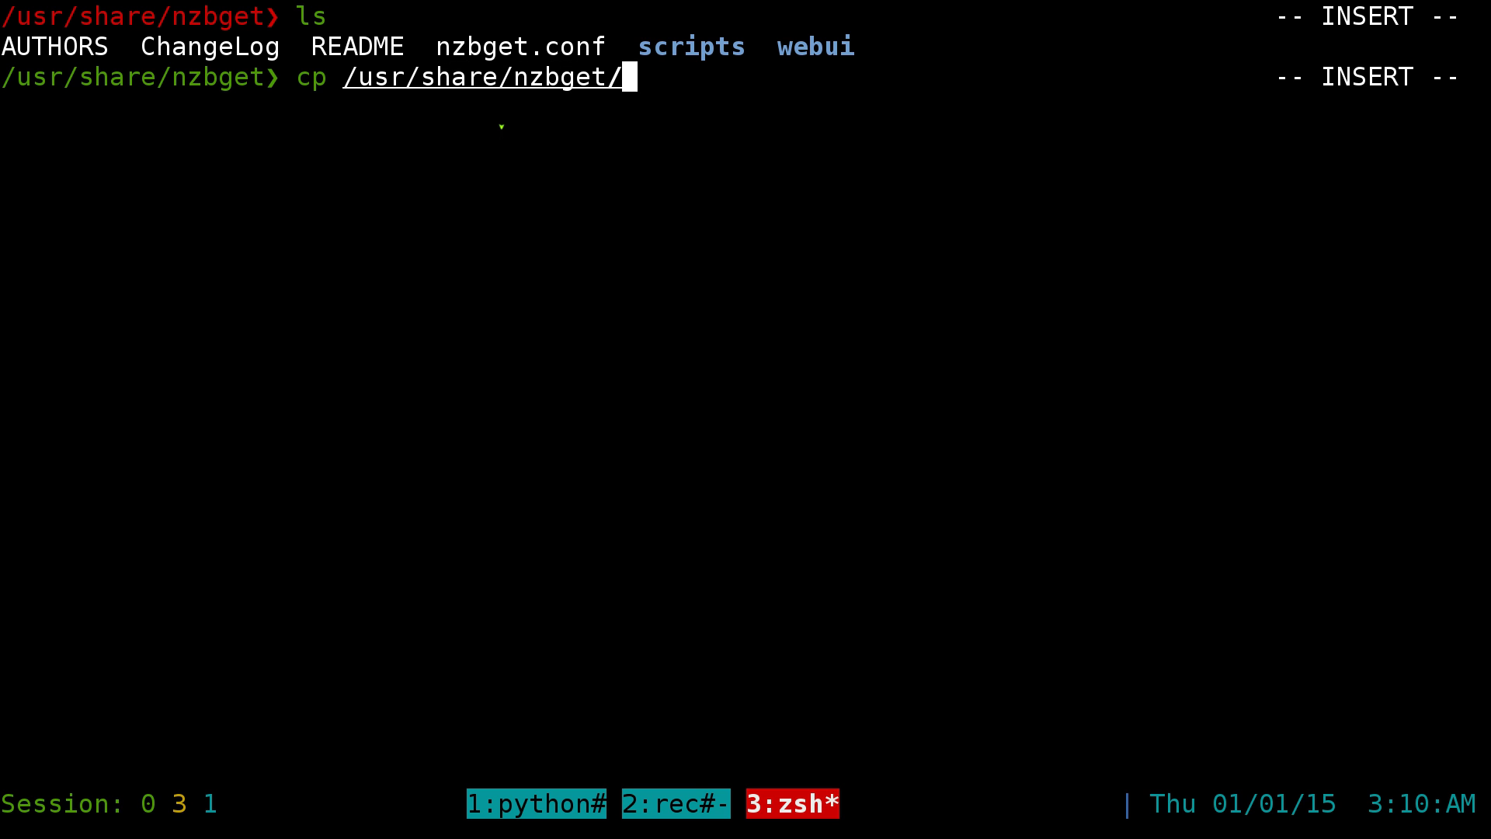
Enter the command that copies /usr/share/nzbget/nzbget.conf to ~/.nzbget, highlighting the .conf extension and the .nzbget target name
type("nz")
key("Tab")
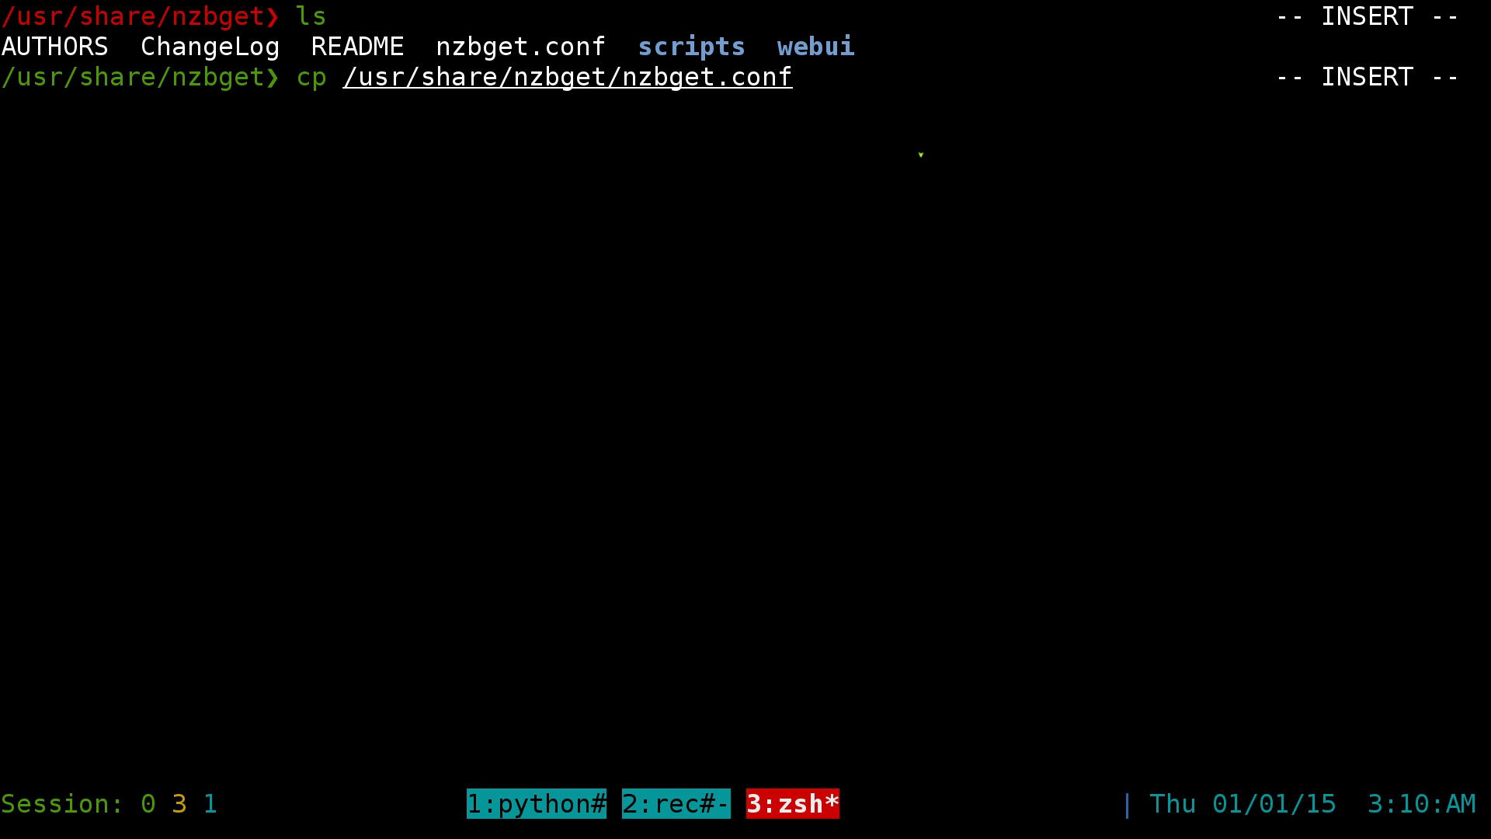
type("~/.nzbget")
left_click_drag(716, 78, 790, 78)
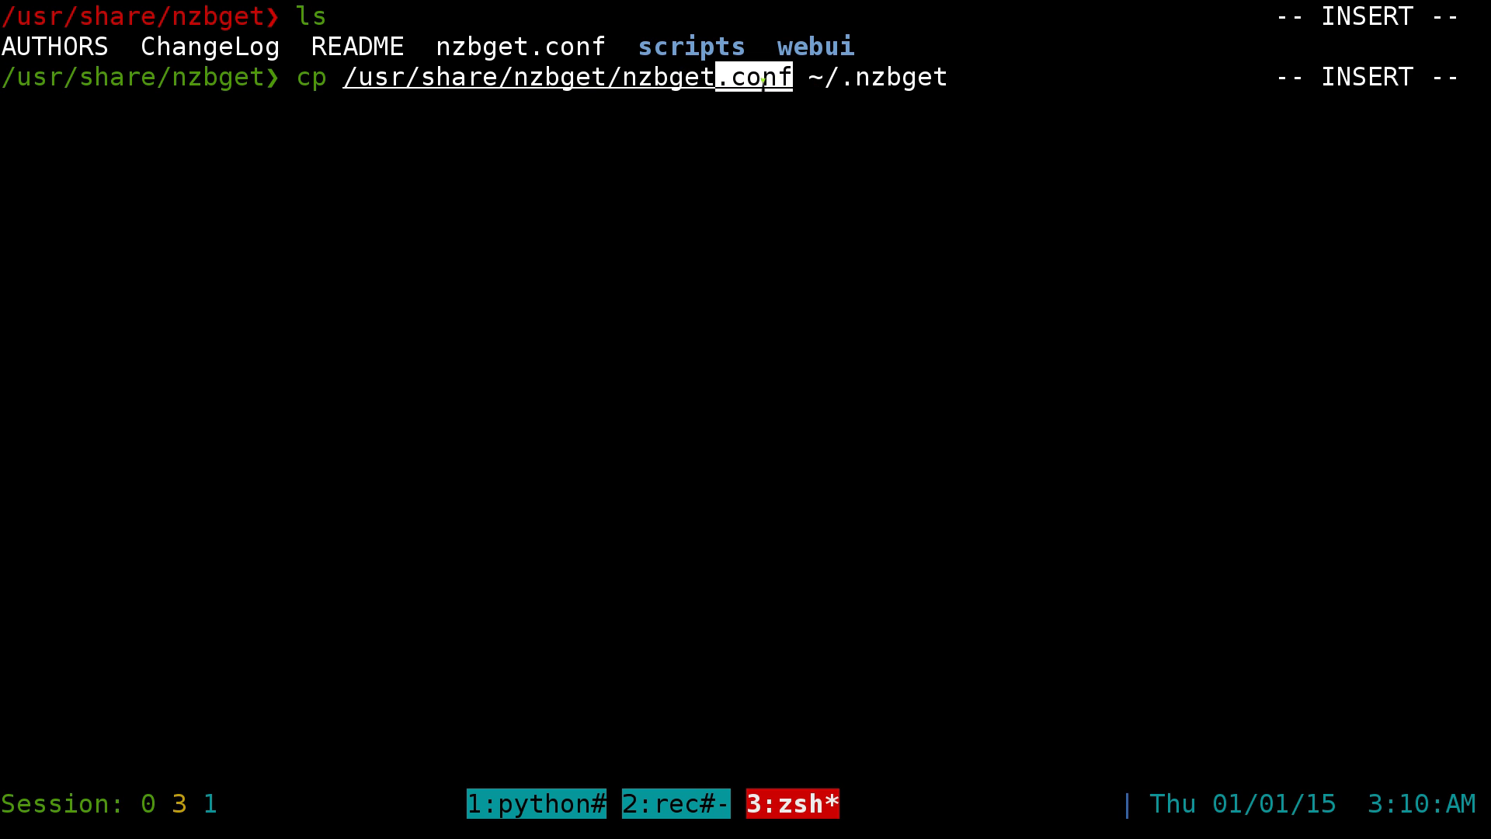
left_click(961, 78)
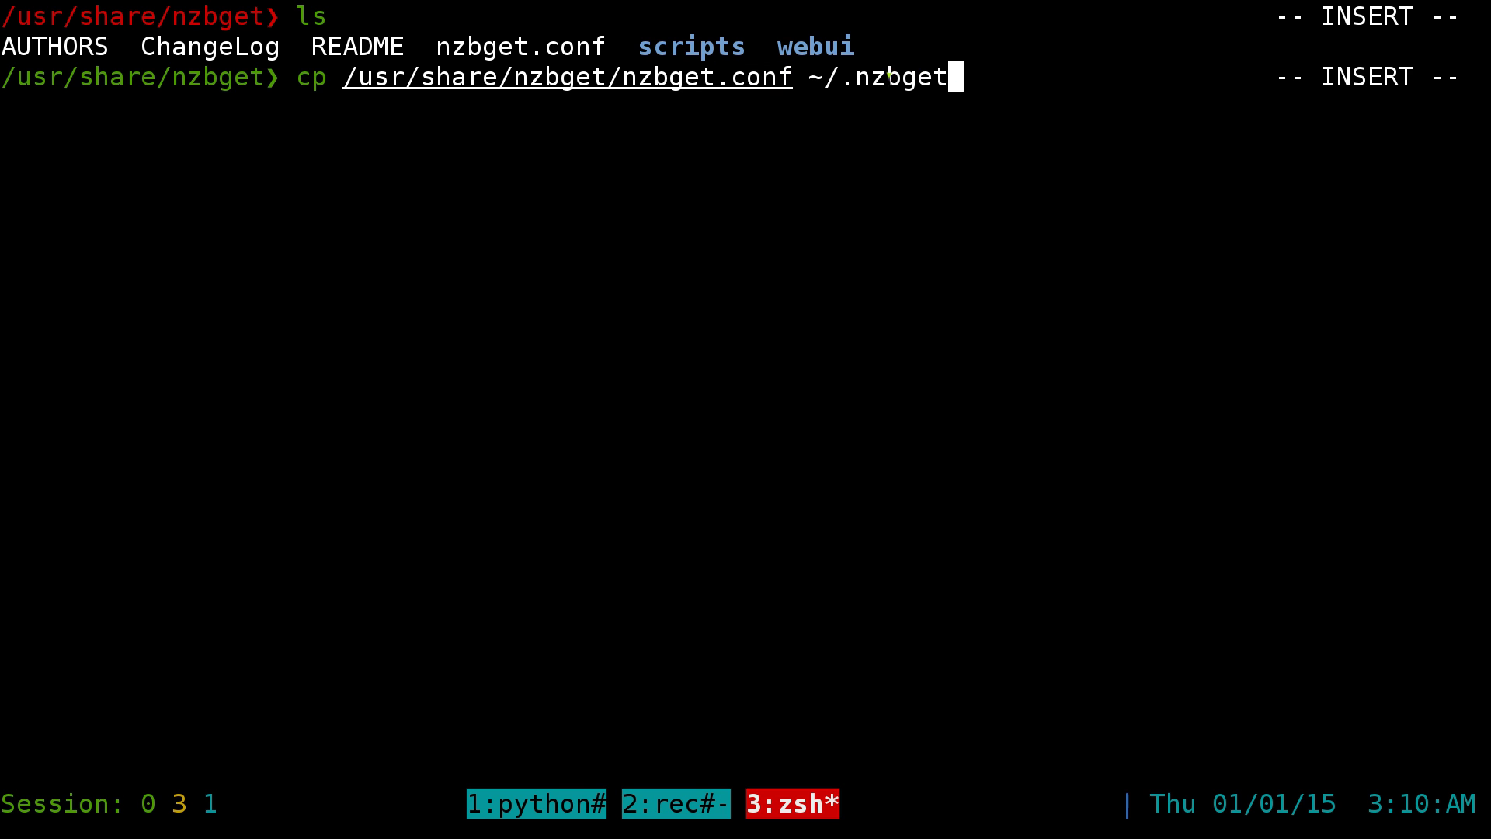
double_click(939, 78)
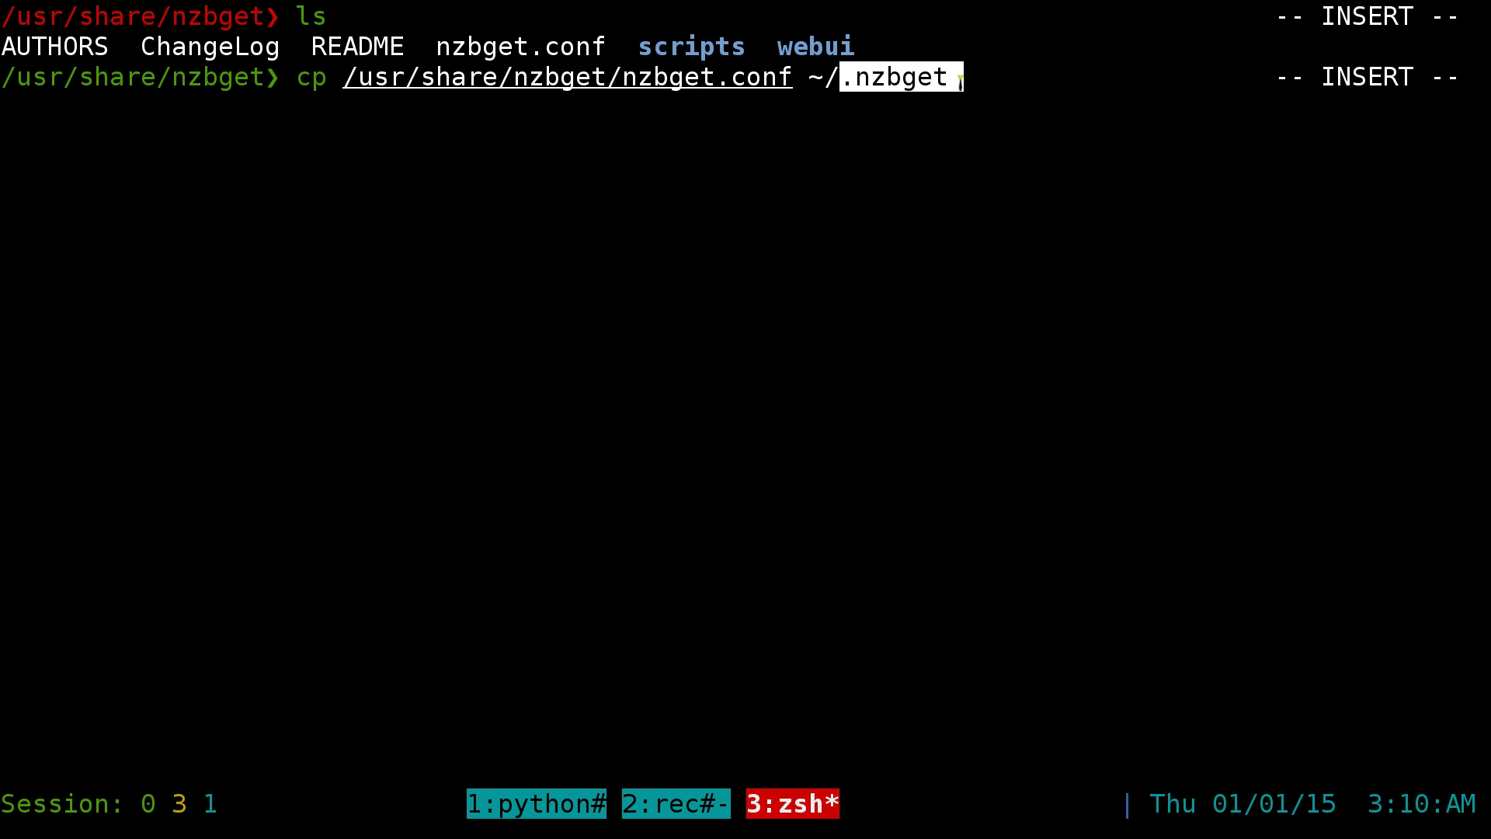
left_click(985, 109)
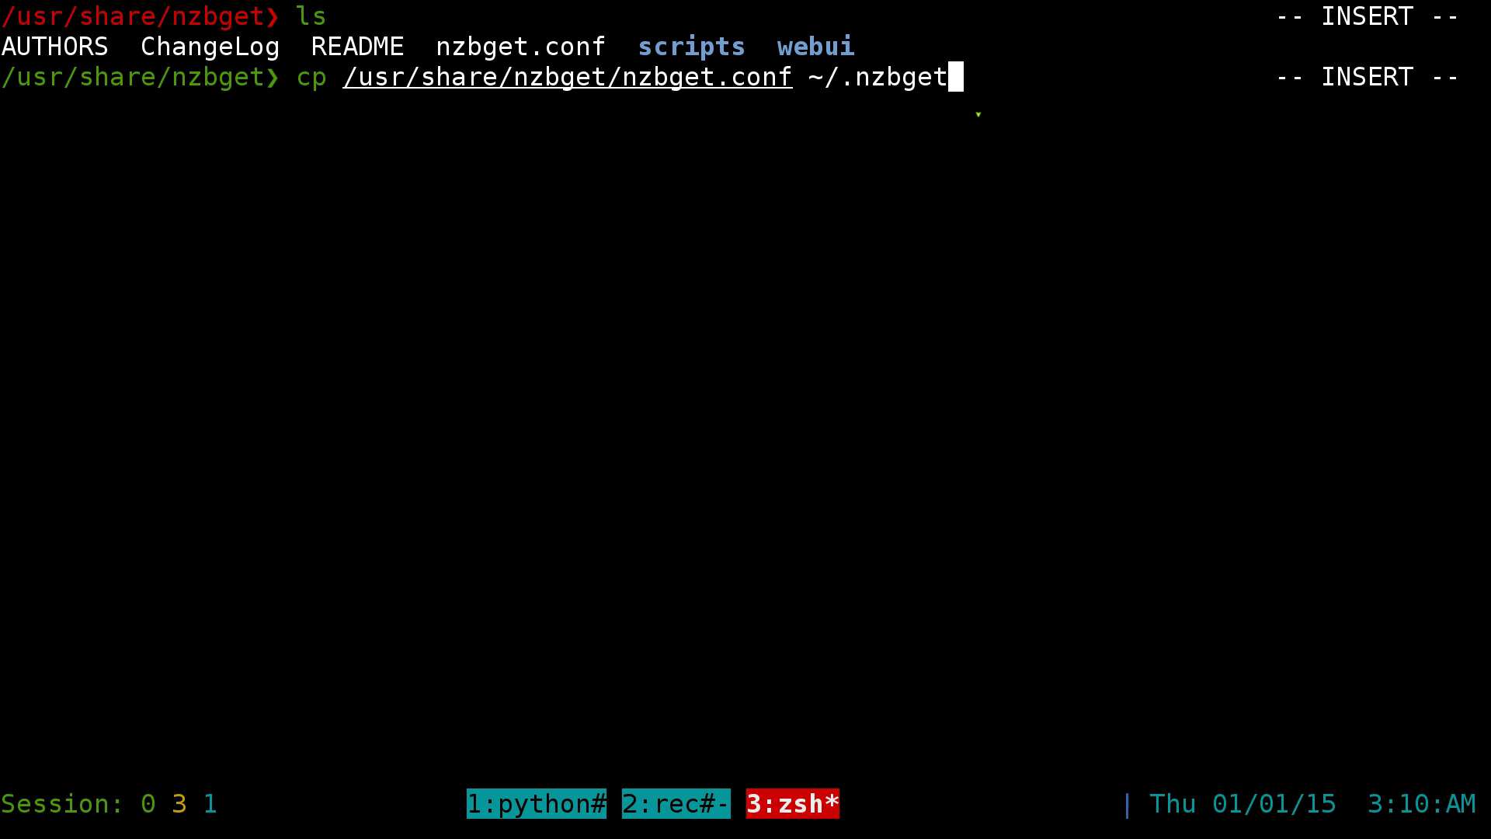
key("Return")
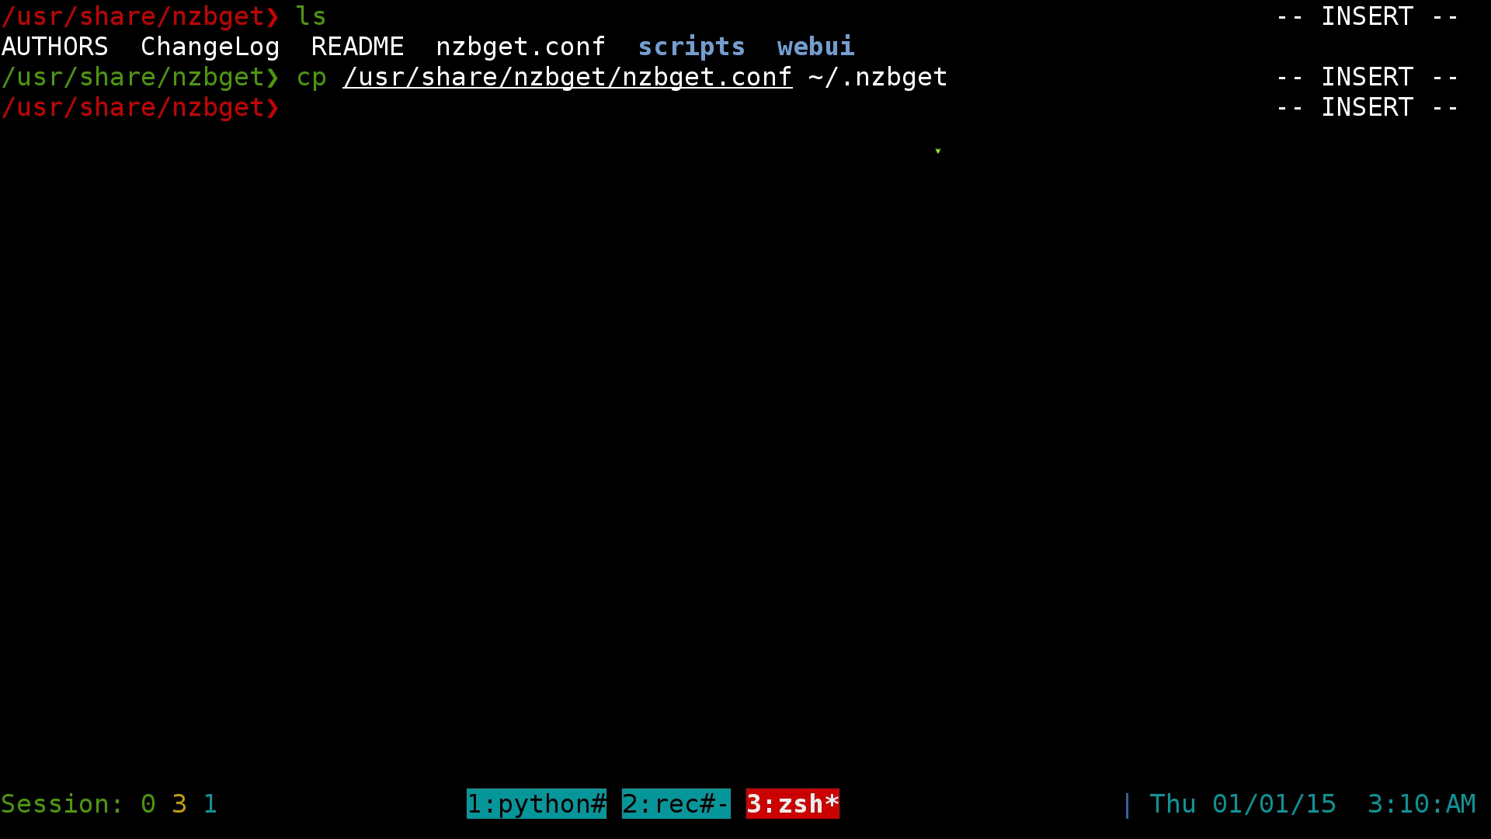
Open the ~/.nzbget configuration file in vim
type("vim .nzb")
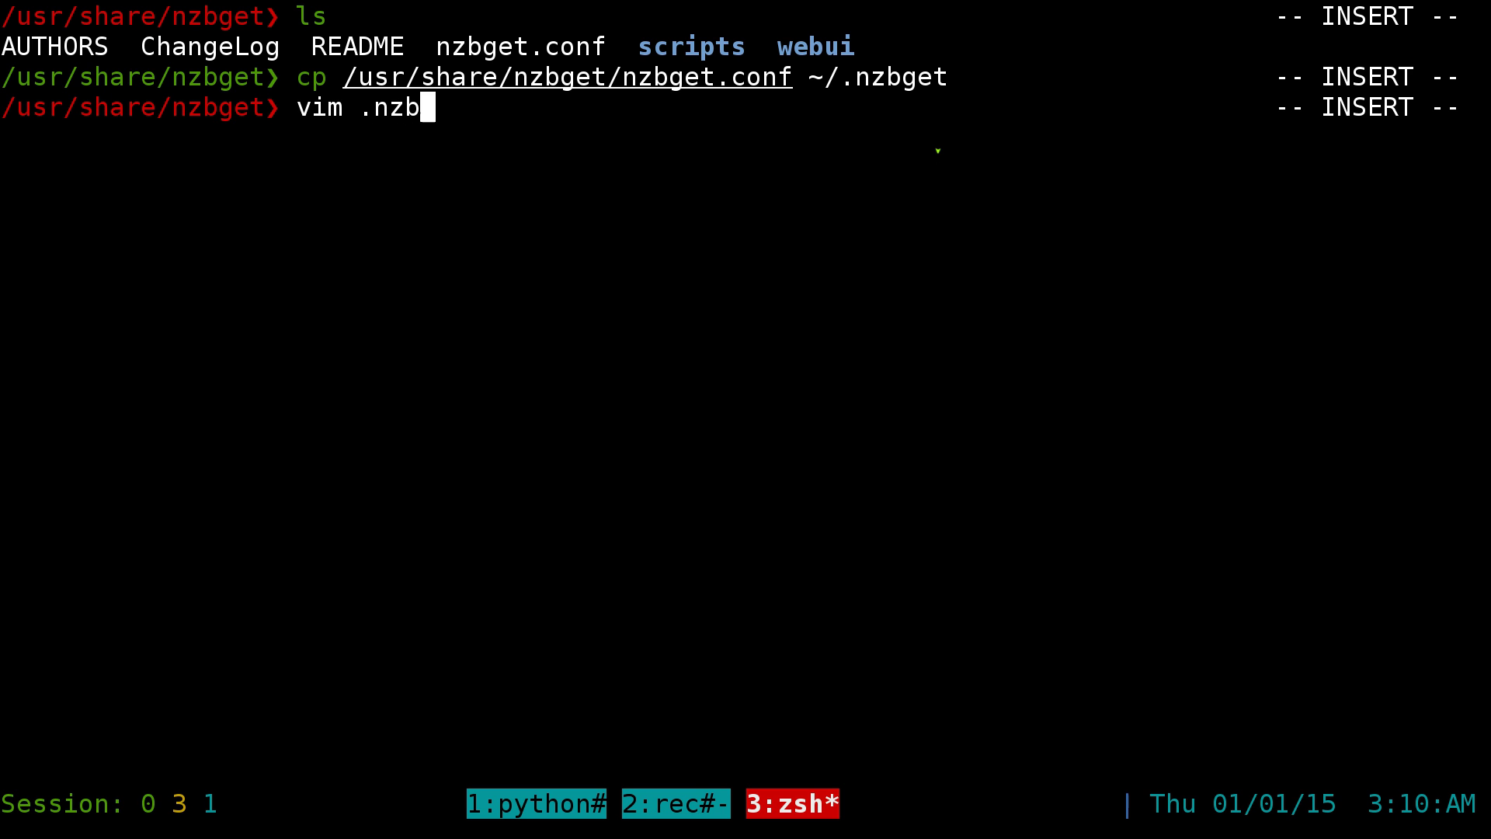
key("BackSpace")
key("BackSpace")
key("BackSpace")
key("BackSpace")
type("~/")
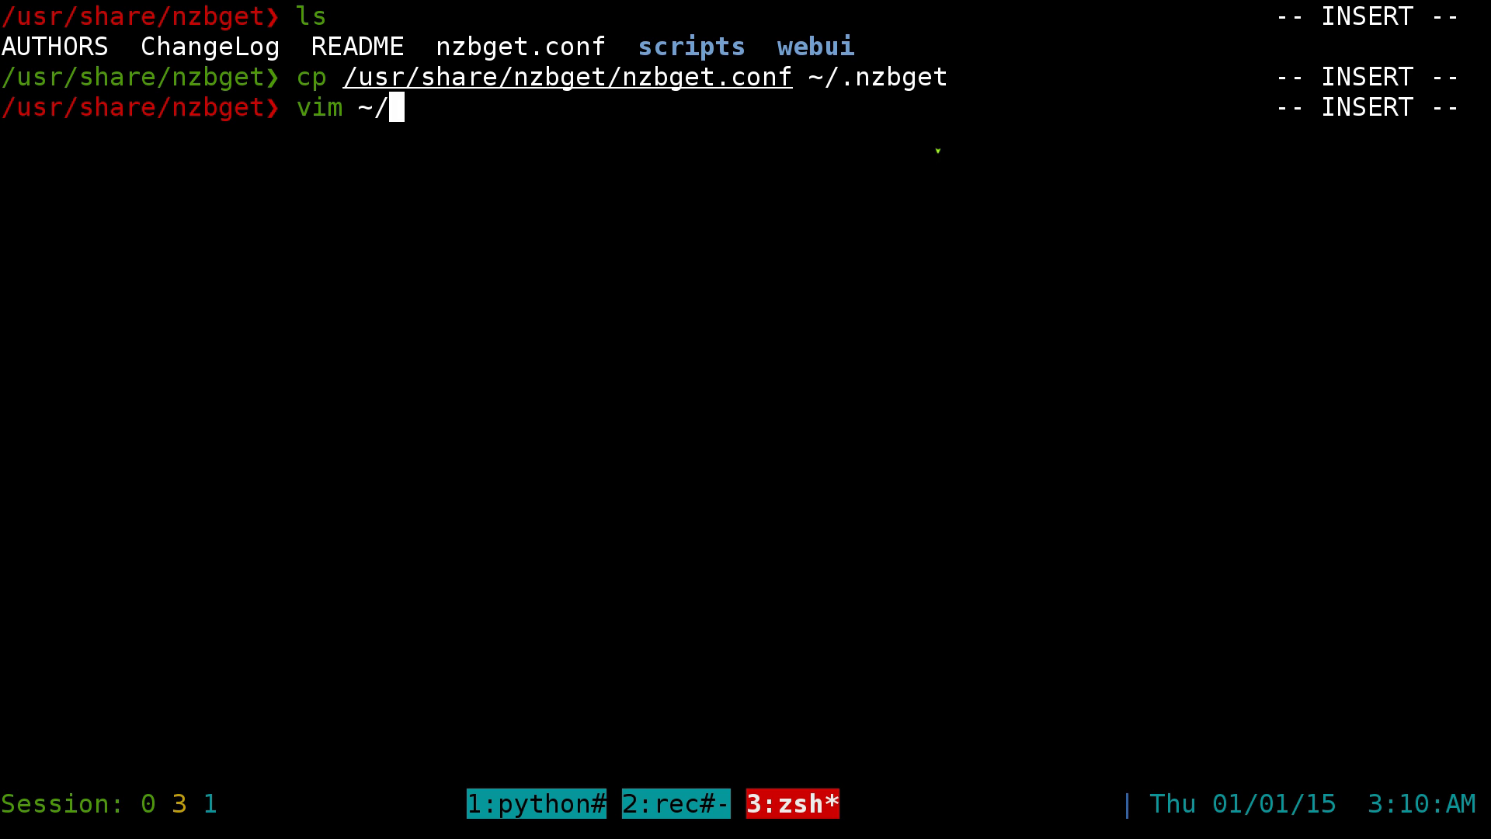
type(".nz")
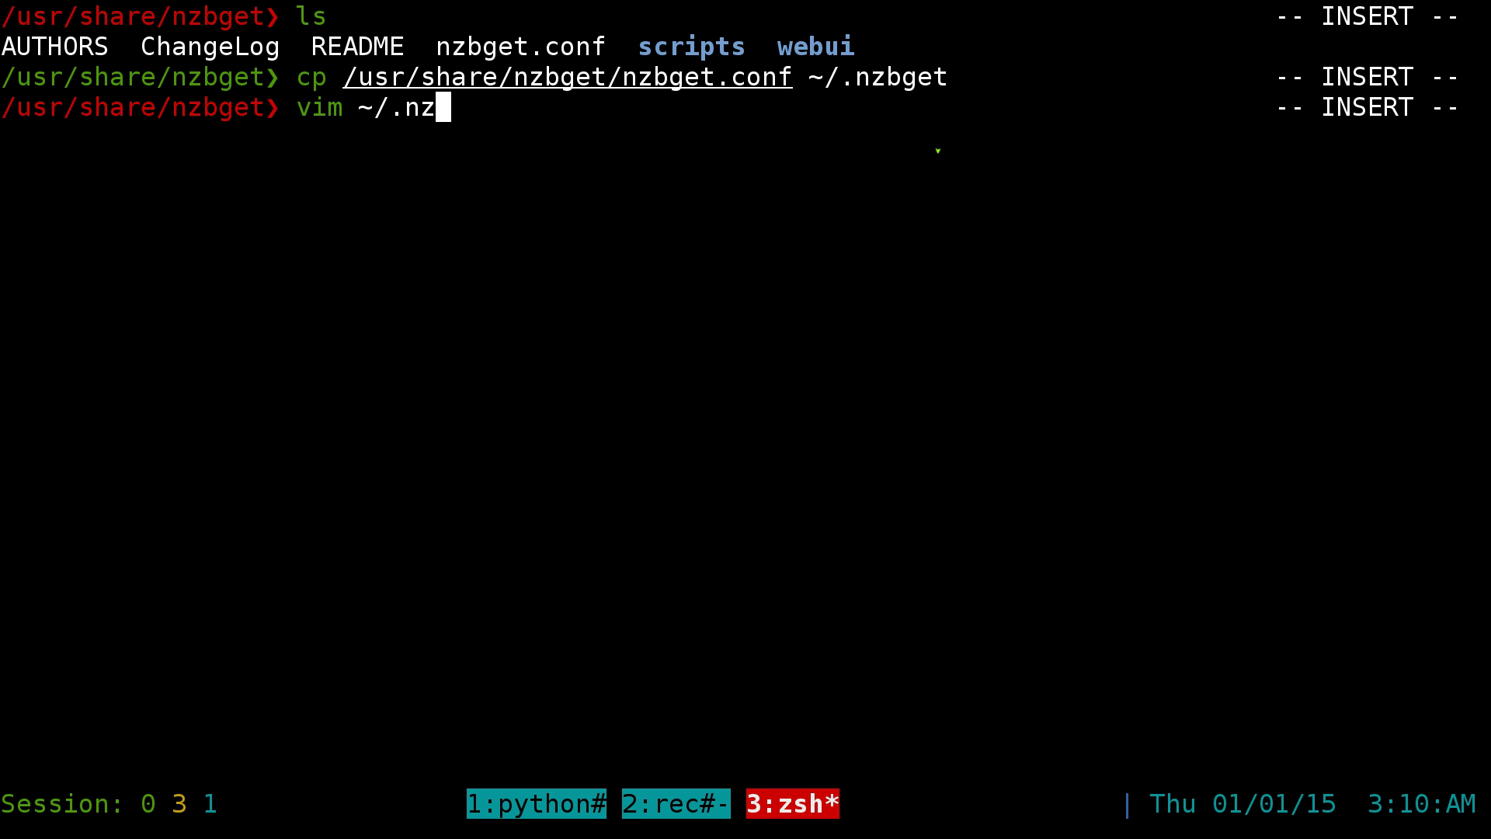
type("bget")
key("Return")
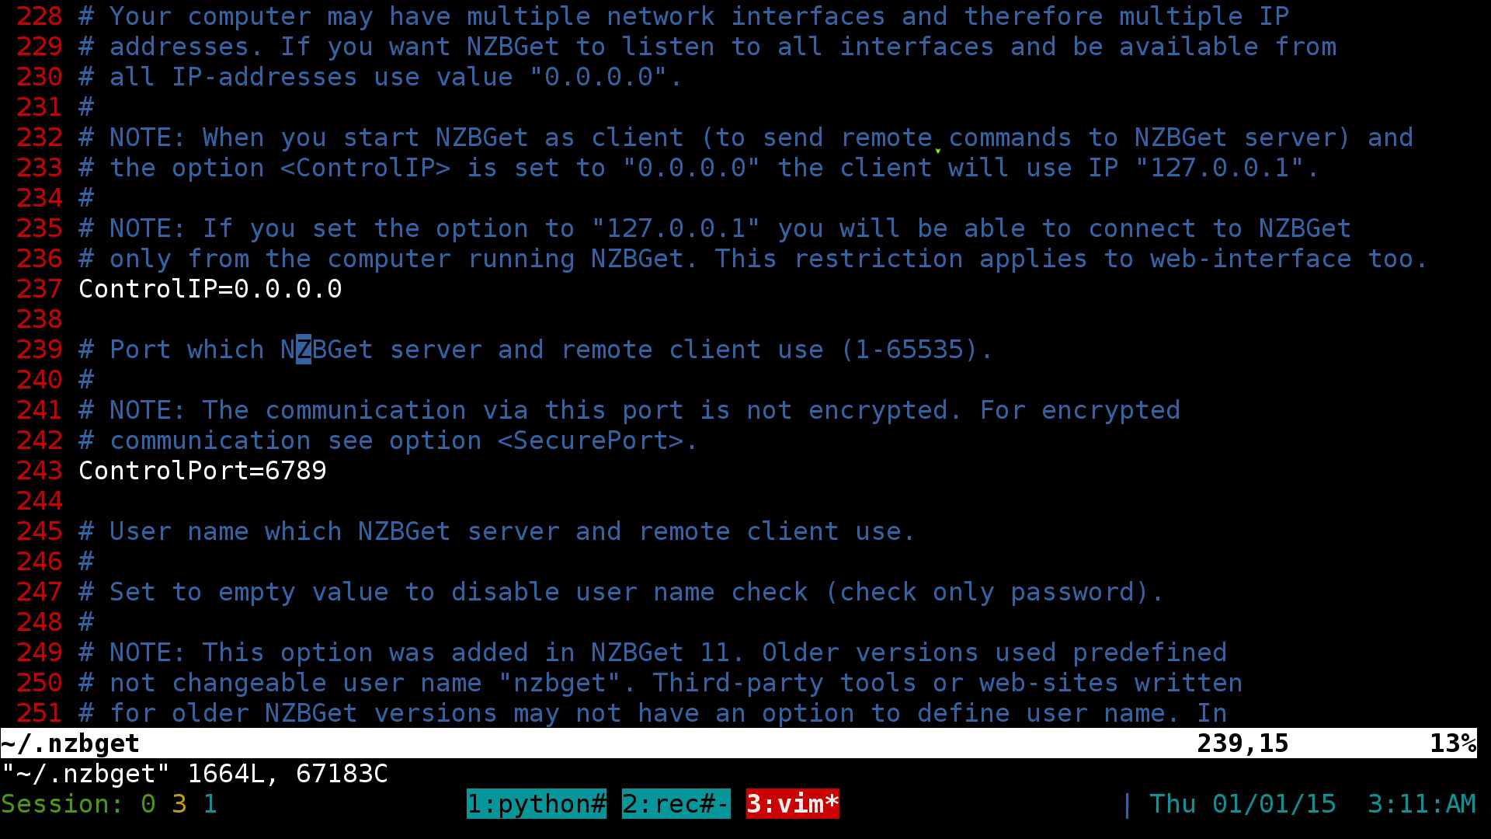
Search the configuration file from its beginning for the word security
key("g")
key("g")
type("/se")
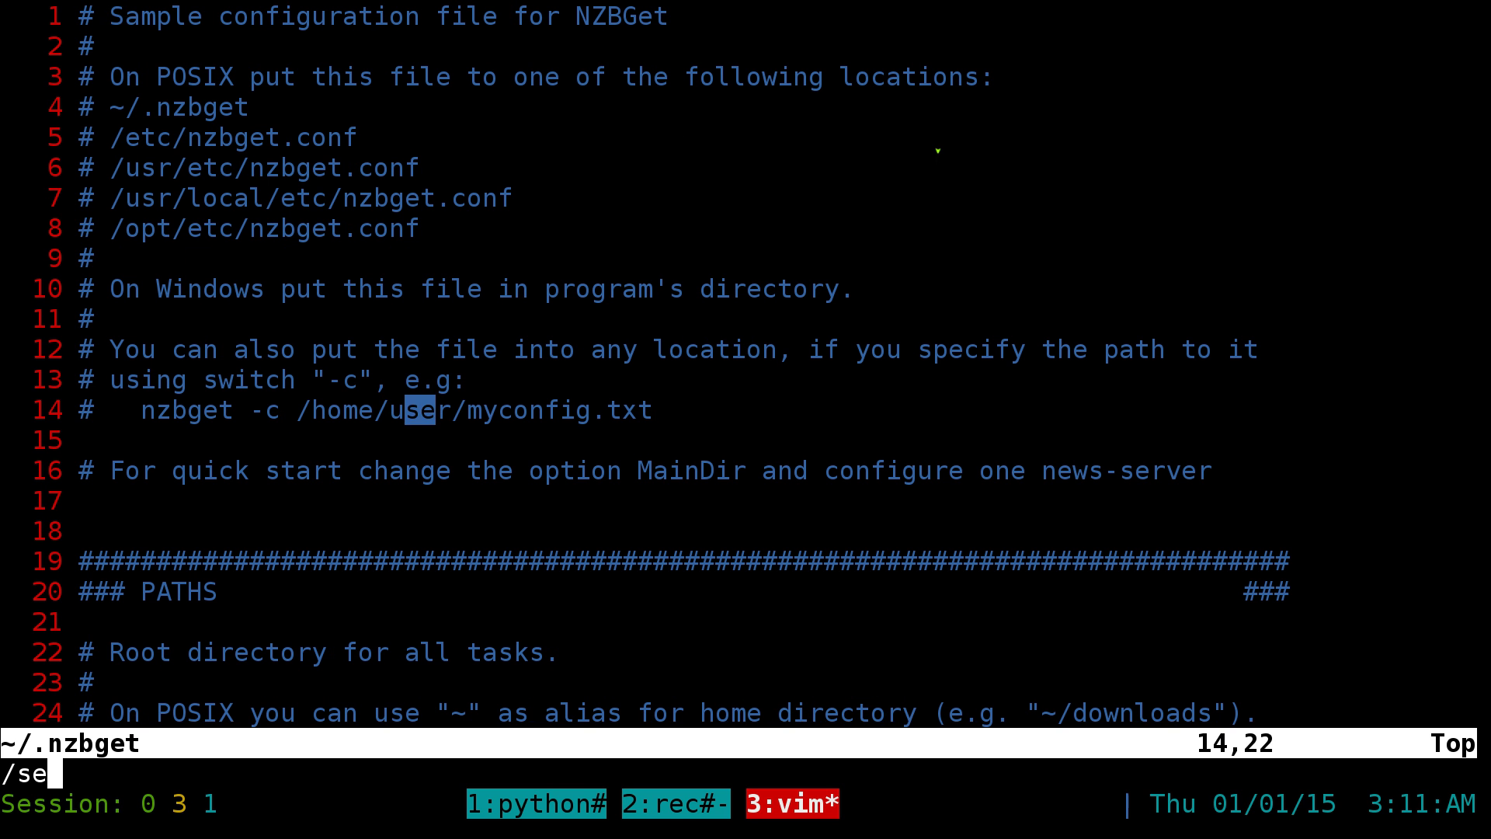
type("cur")
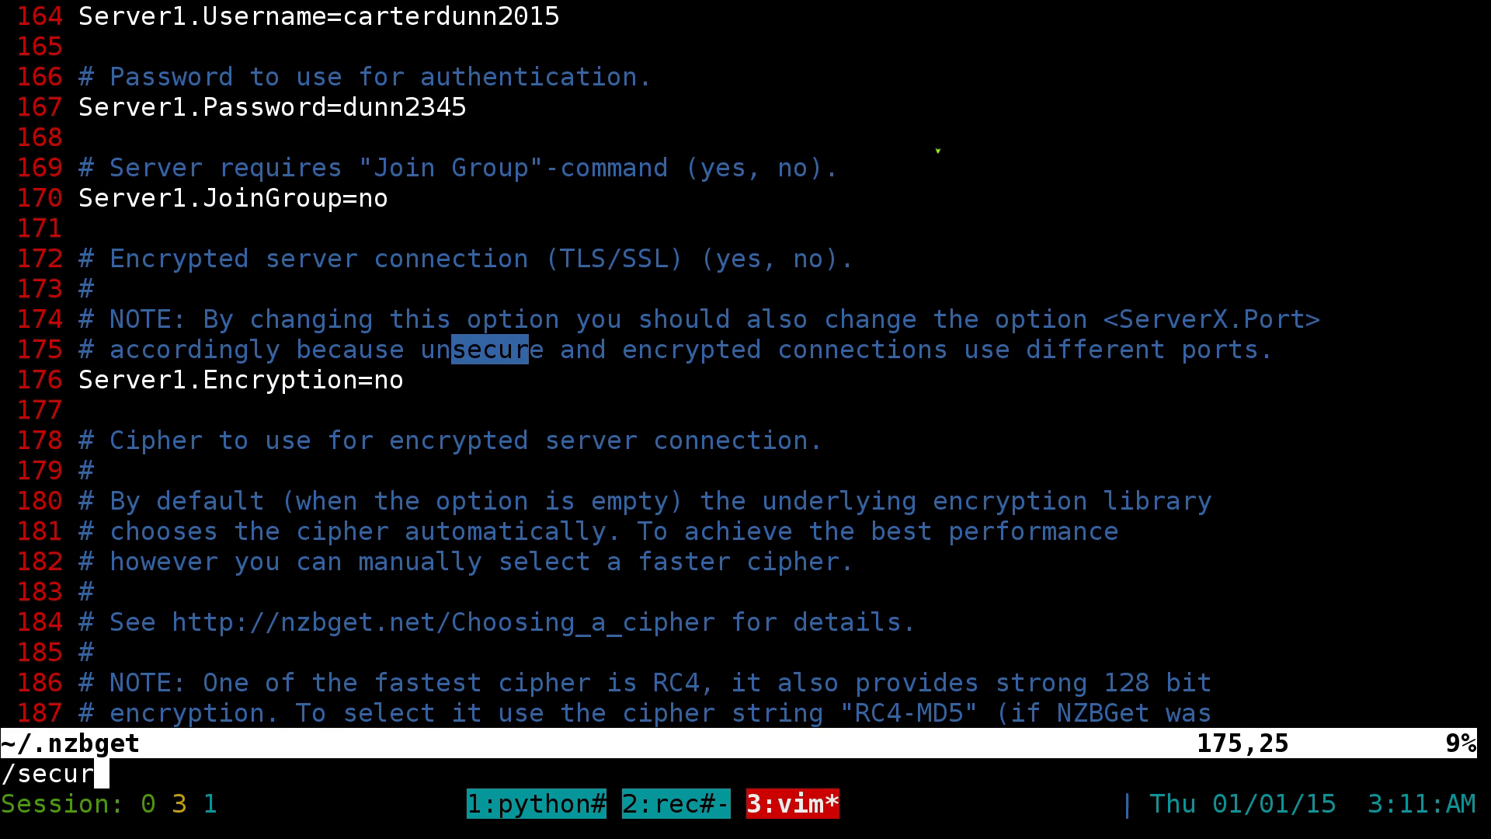
type("ity")
key("Return")
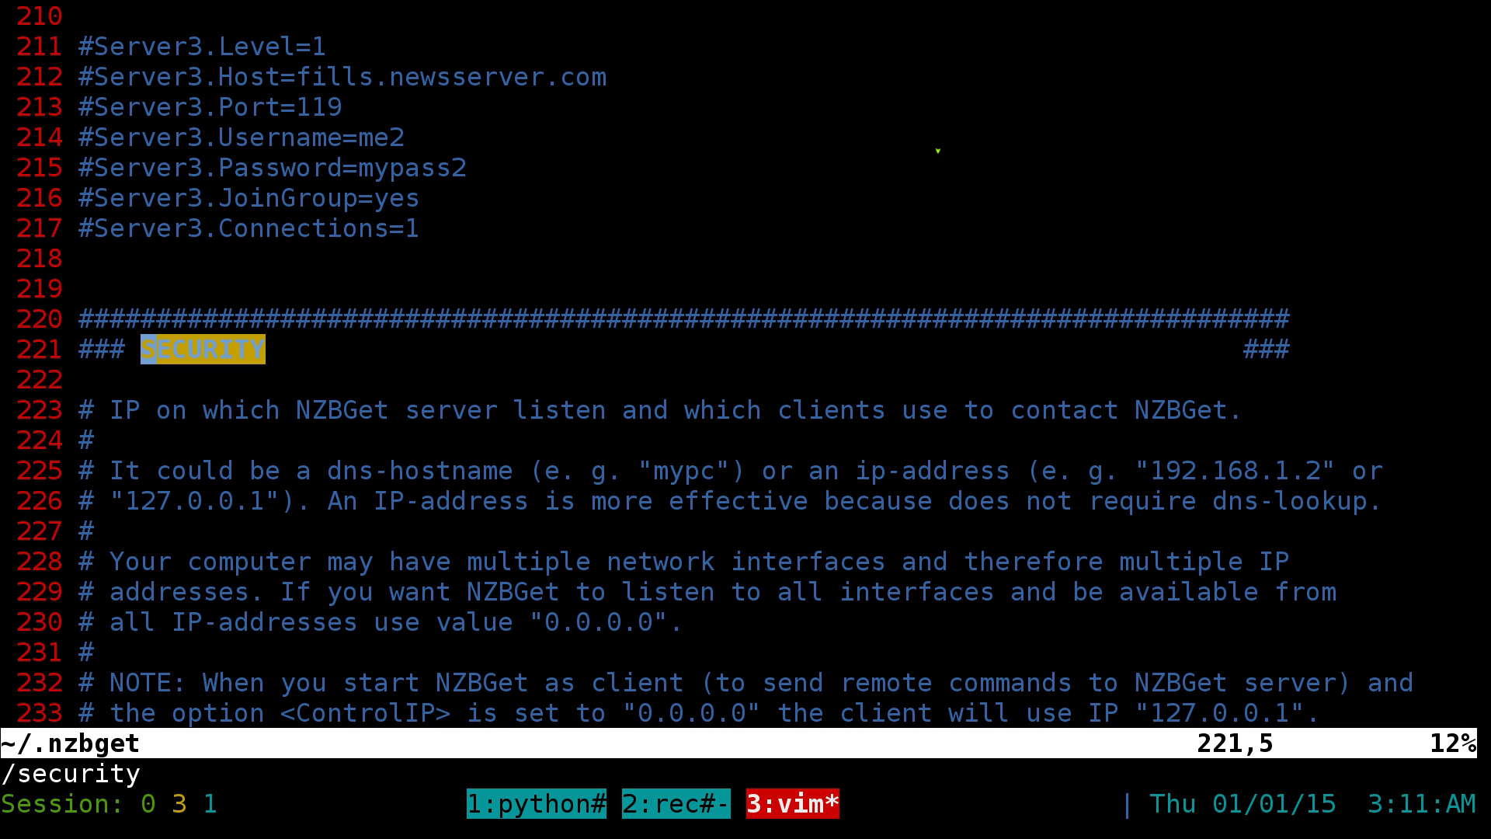
Review the control settings in the SECURITY section, highlighting the ControlPort, ControlUsername and ControlPassword values
key("j")
key("j")
key("j")
key("j")
key("j")
key("j")
key("j")
key("j")
key("j")
key("j")
key("j")
key("j")
key("j")
key("j")
key("j")
key("j")
key("j")
key("j")
key("j")
key("j")
key("j")
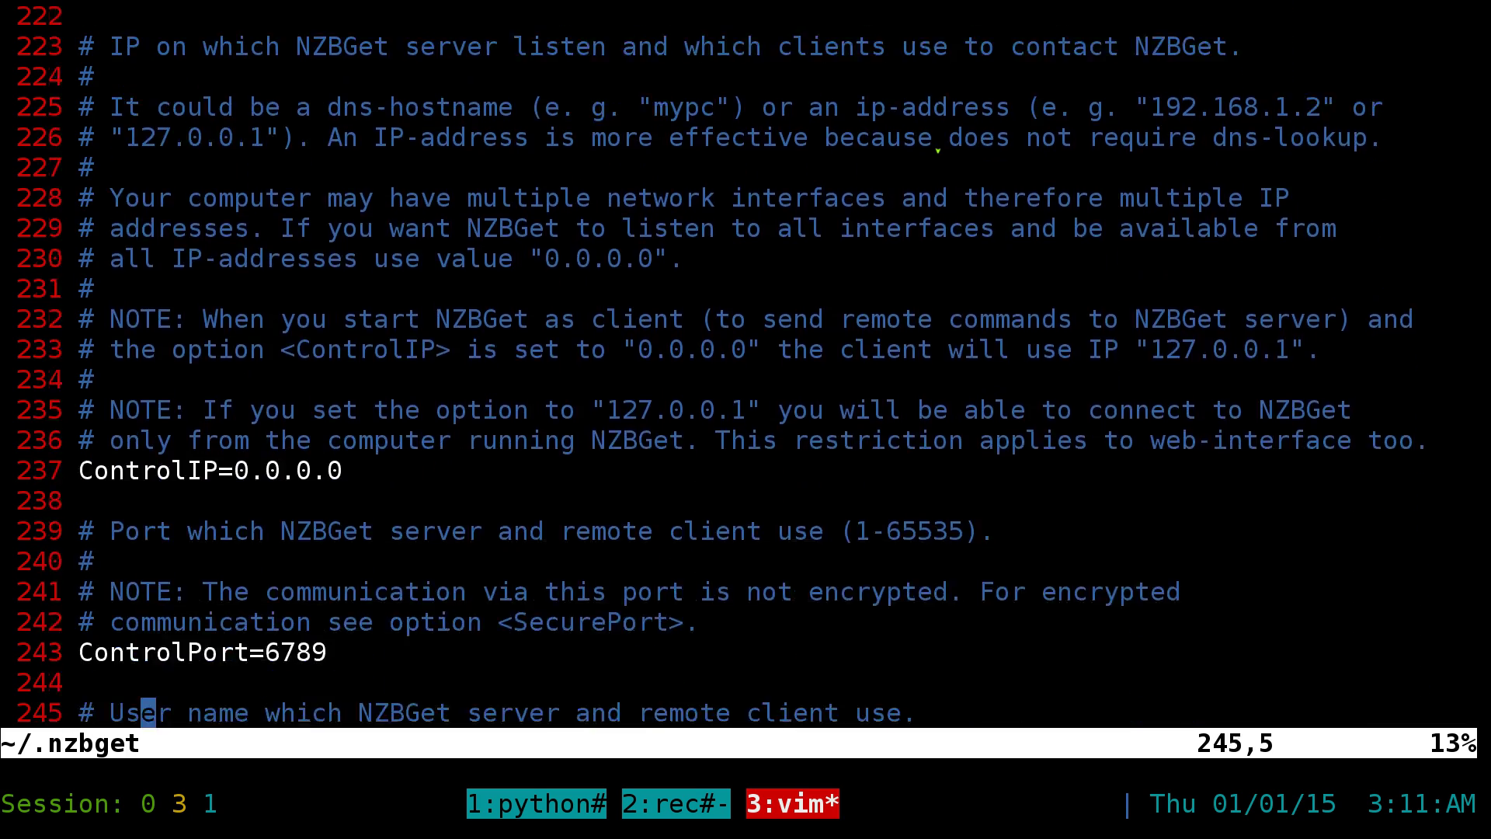
key("j")
key("j")
key("j")
key("j")
key("j")
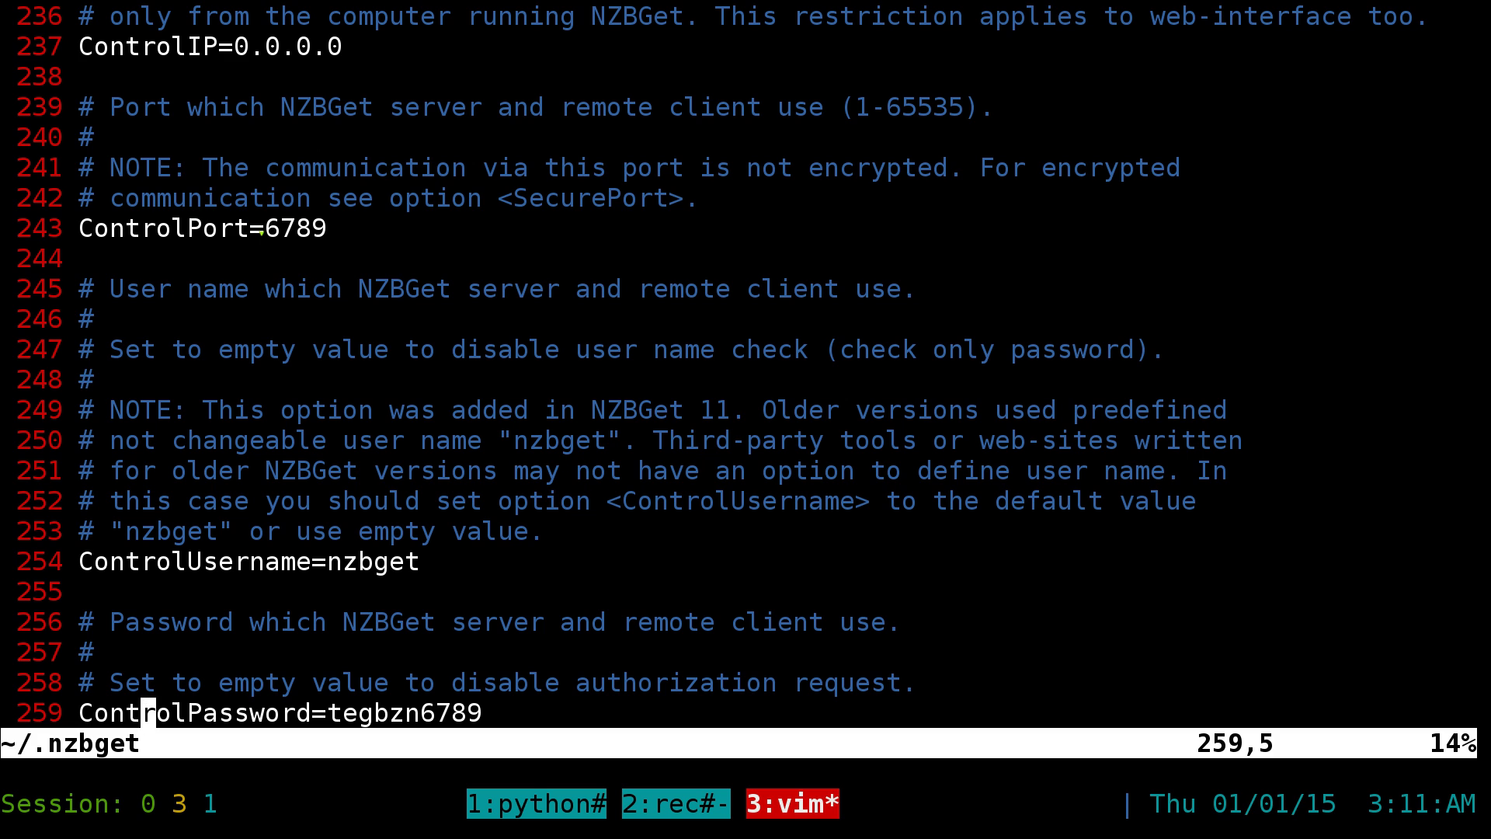
left_click_drag(272, 230, 327, 230)
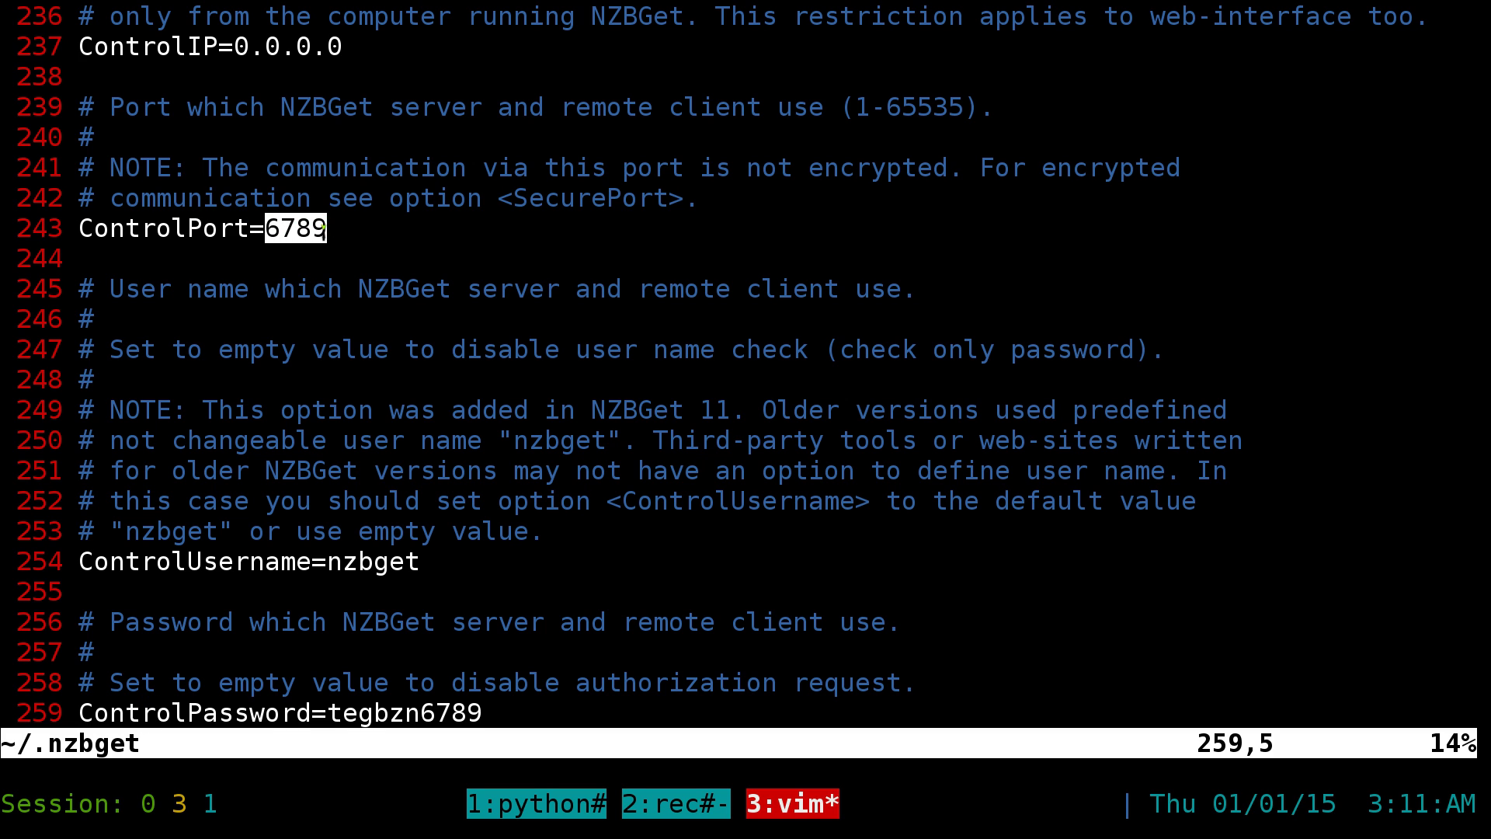
scroll(534, 392, "down", 1)
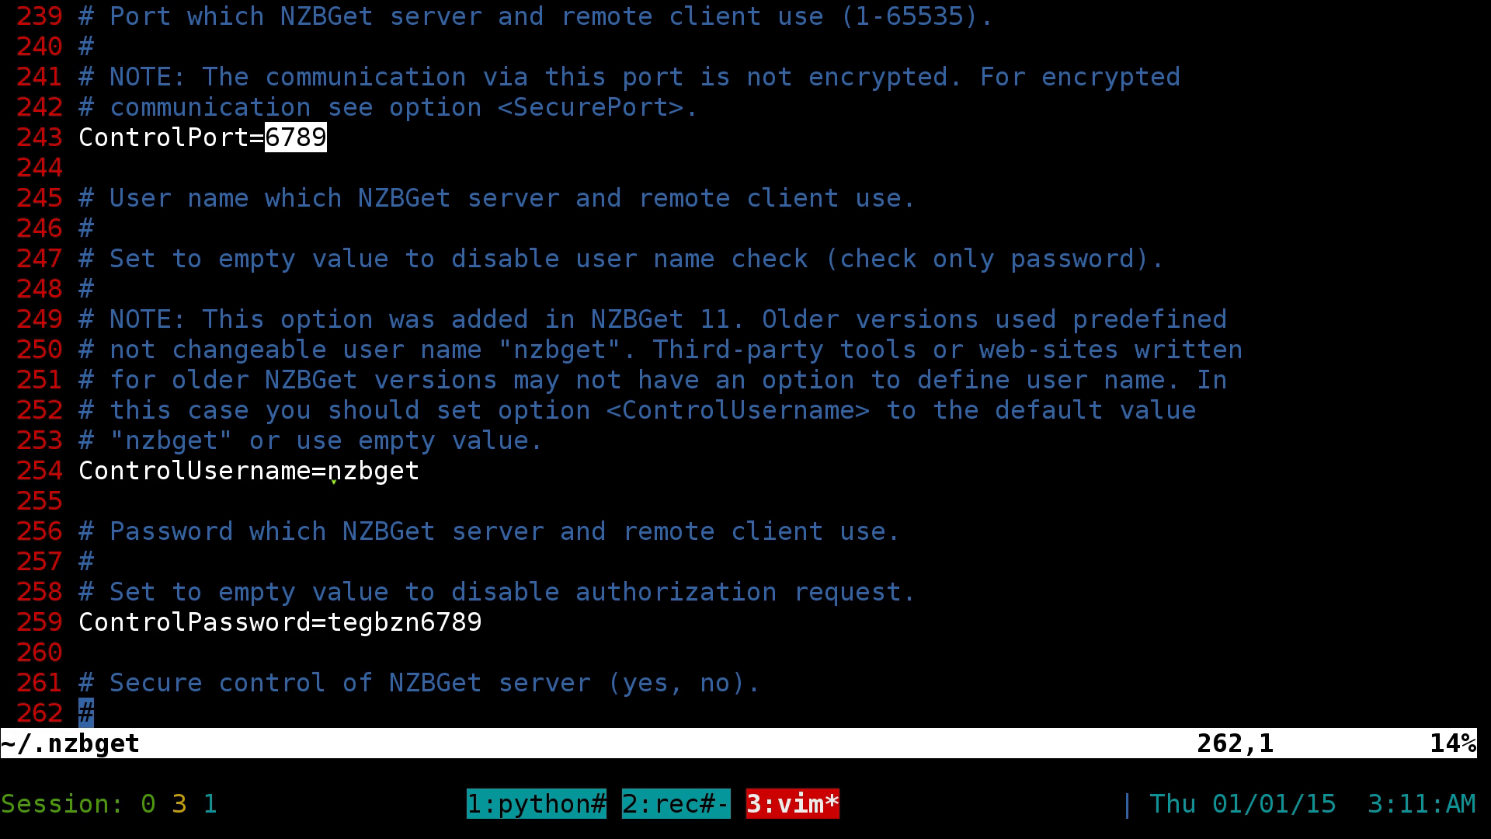
left_click_drag(330, 473, 419, 475)
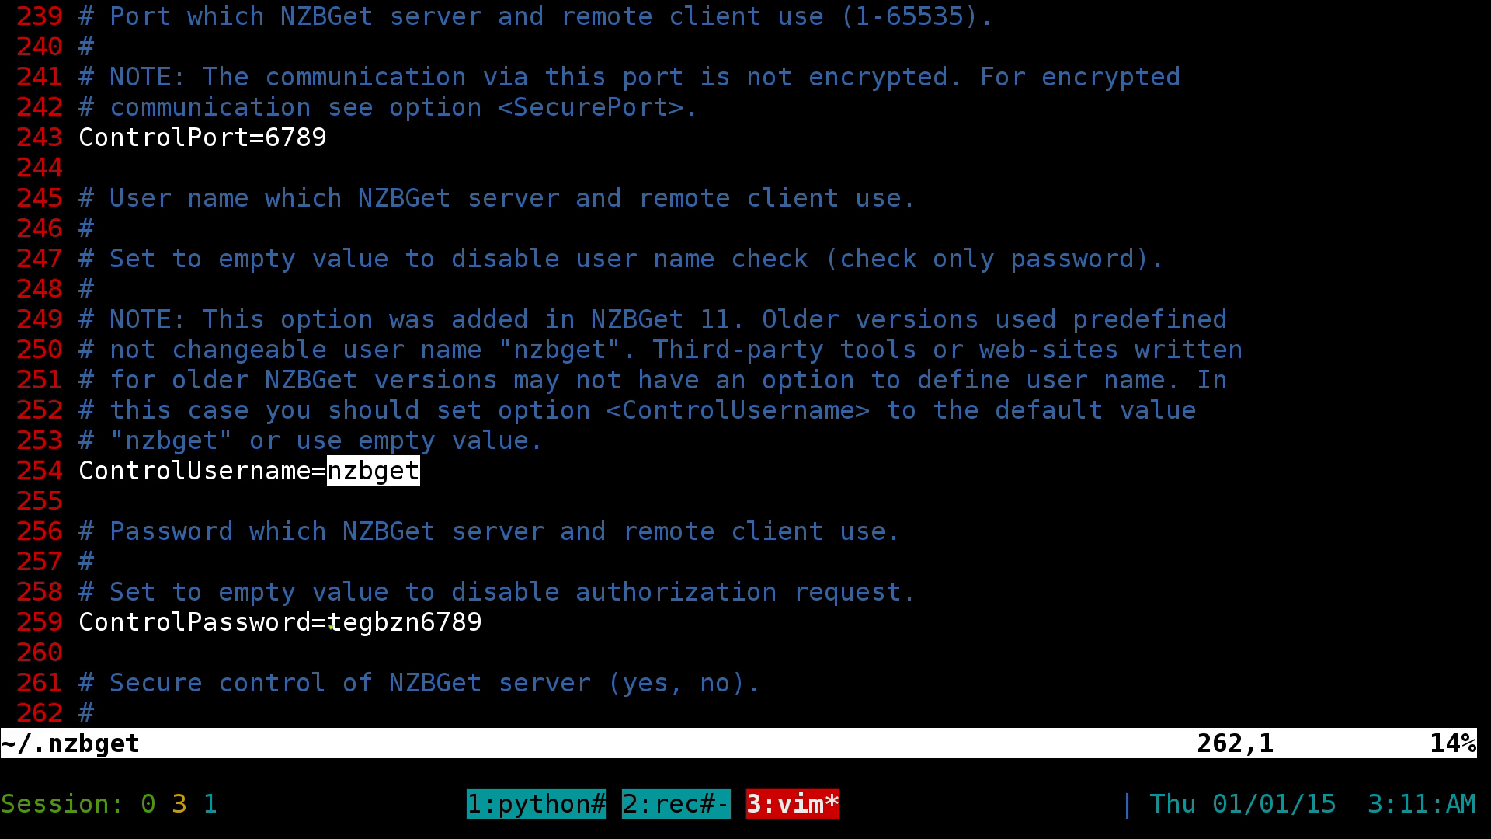
left_click(329, 471)
left_click_drag(329, 471, 389, 472)
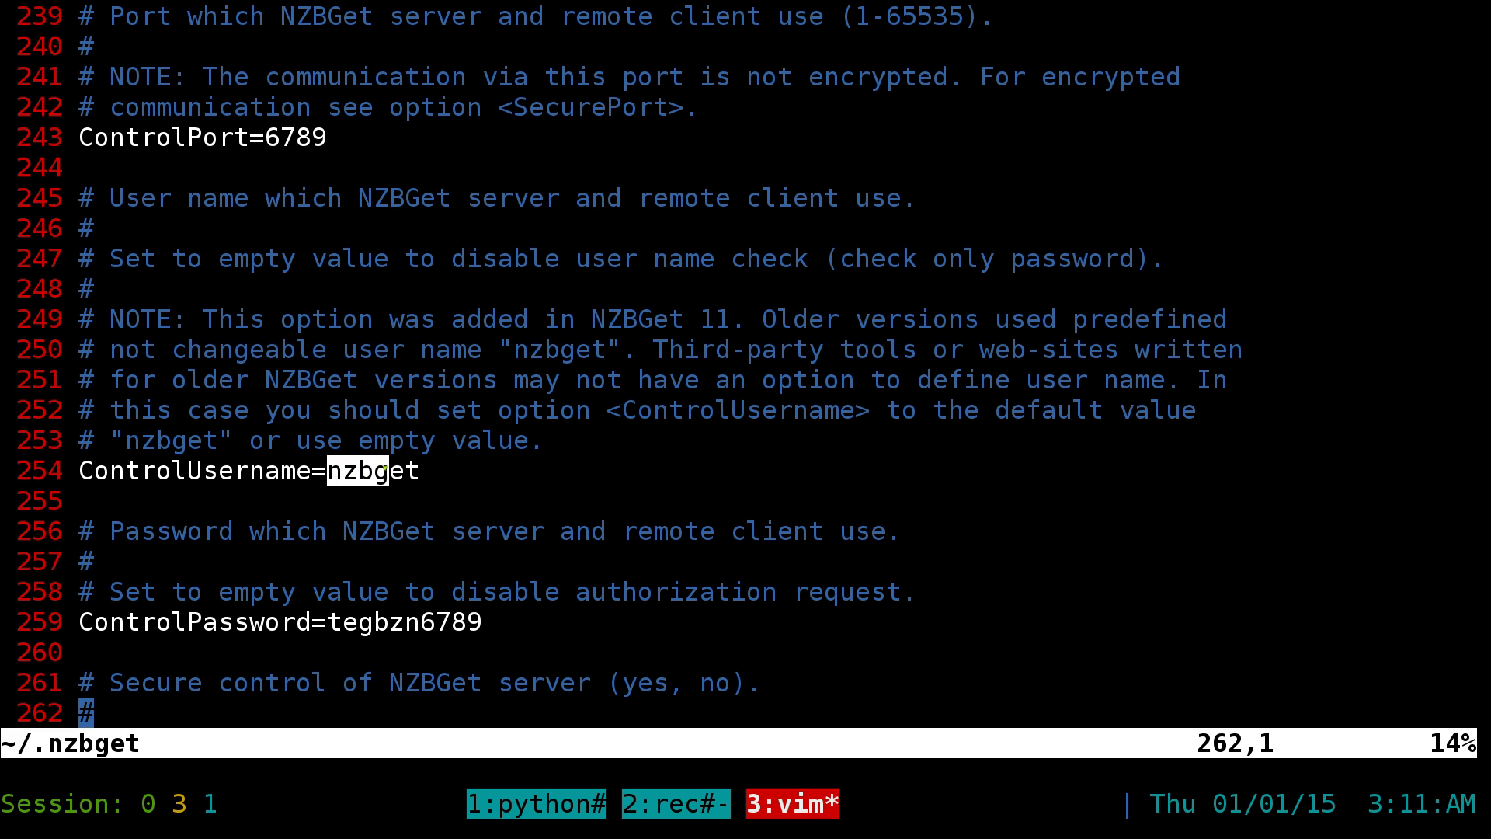
left_click_drag(329, 622, 475, 622)
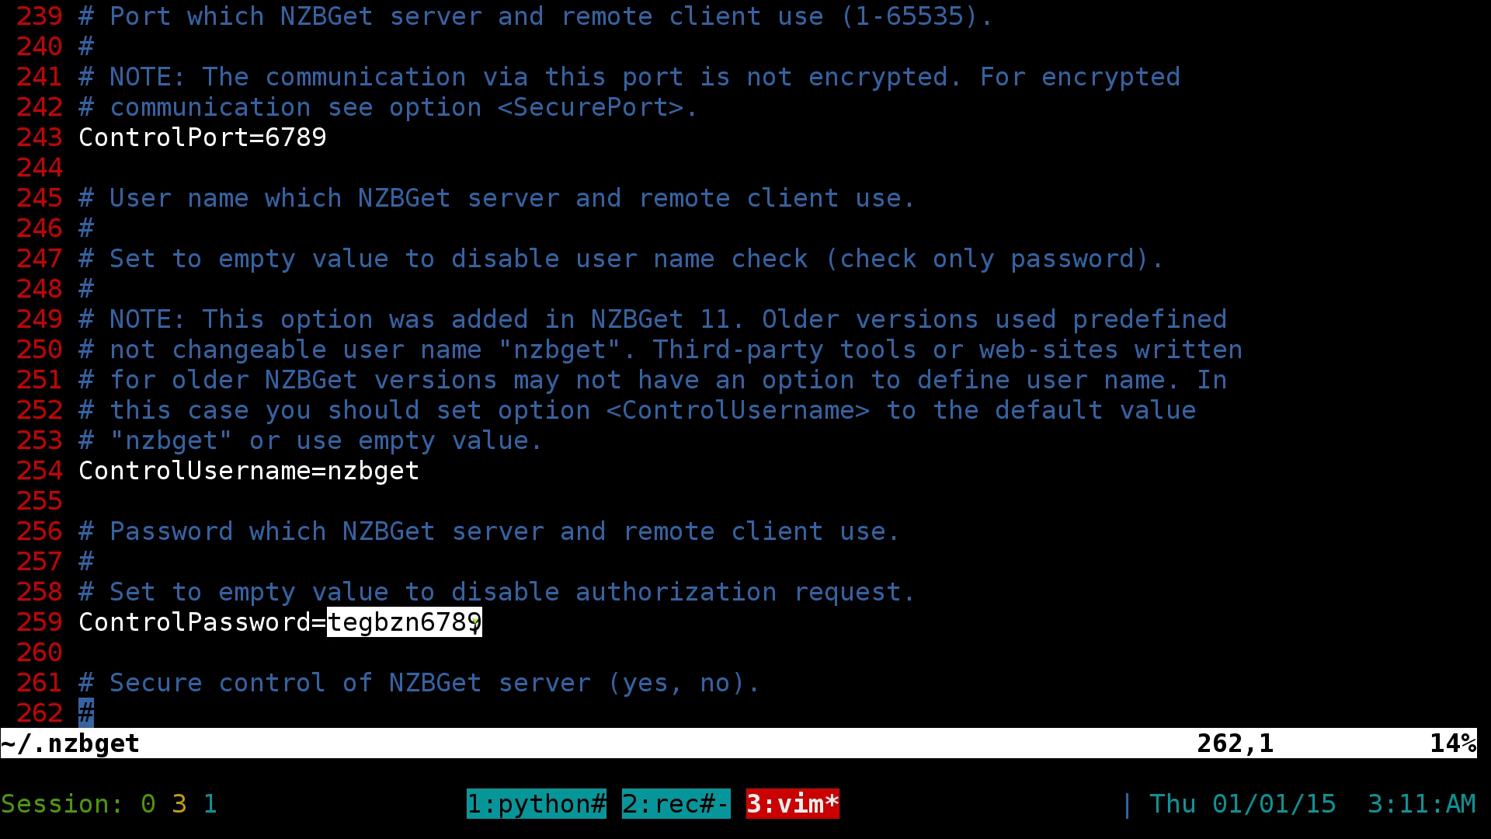
right_click(469, 619)
left_click(549, 564)
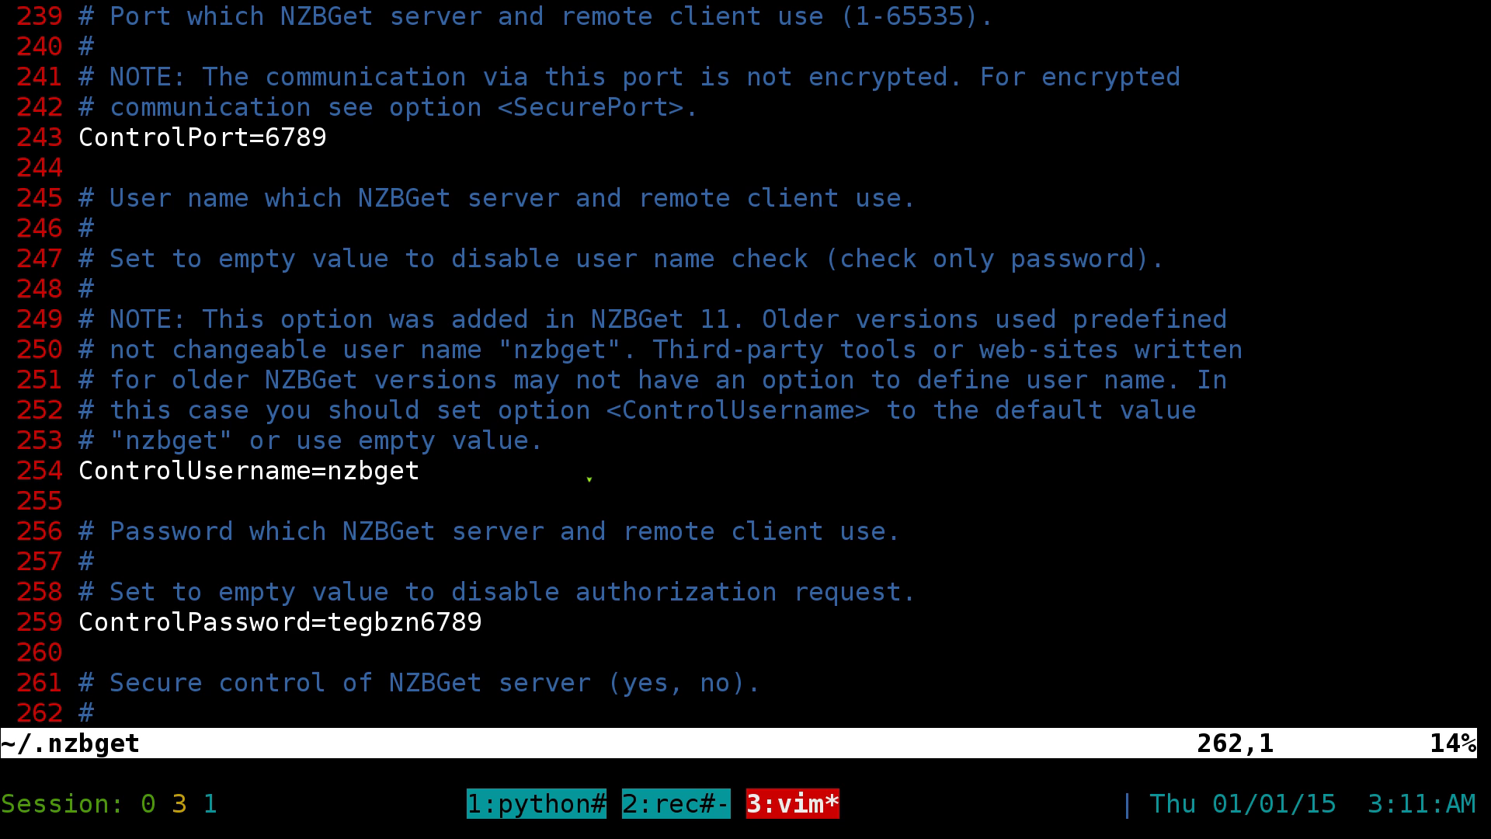
Return to the start of the file and highlight the MainDir path in the PATHS section
key("g")
key("g")
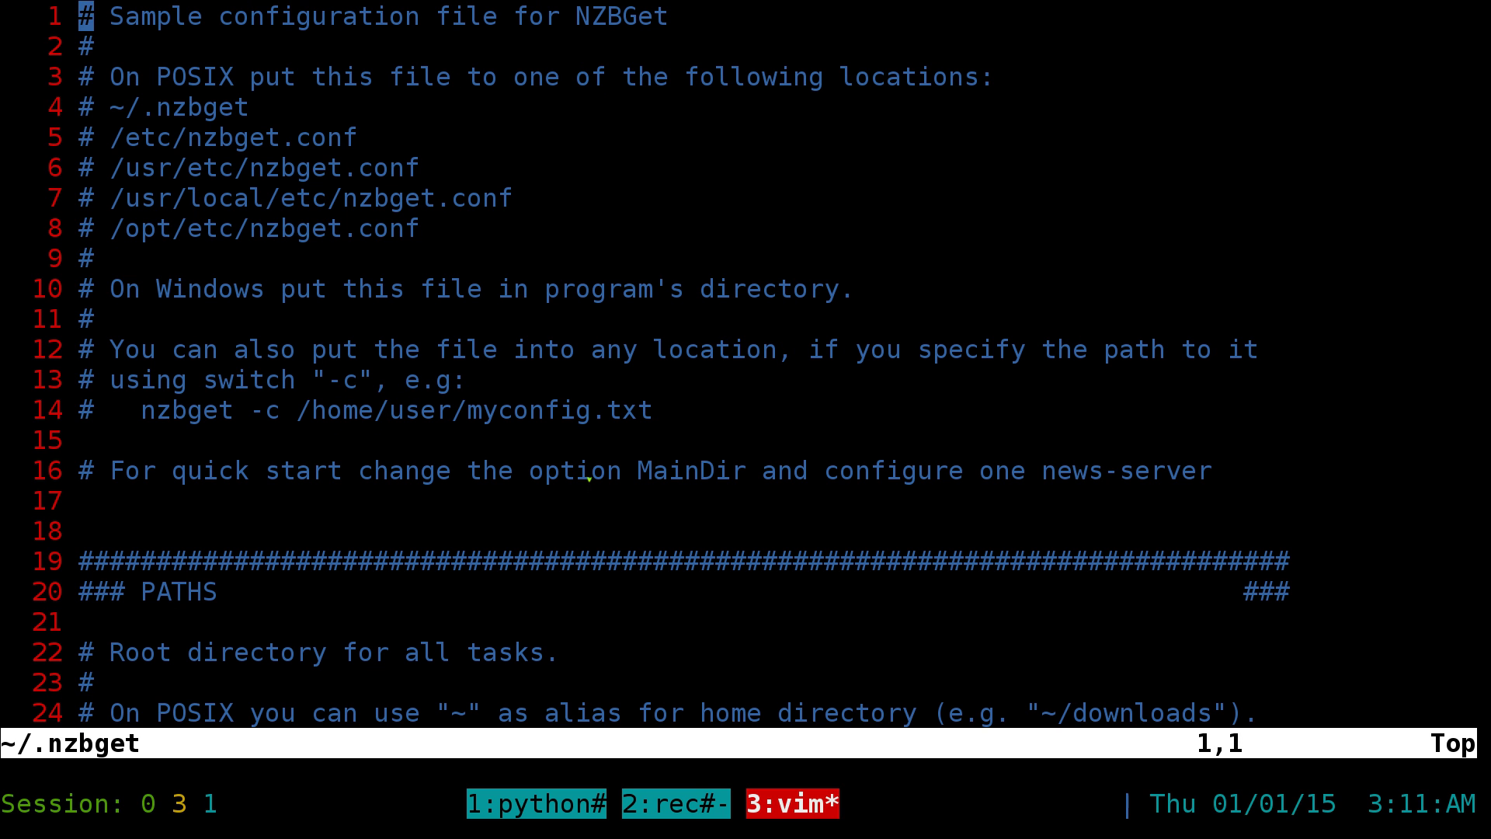
key("j")
key("j")
key("j")
key("j")
key("j")
key("j")
key("j")
key("j")
key("j")
key("j")
key("j")
key("j")
key("j")
key("j")
key("j")
key("j")
key("j")
key("j")
key("j")
key("j")
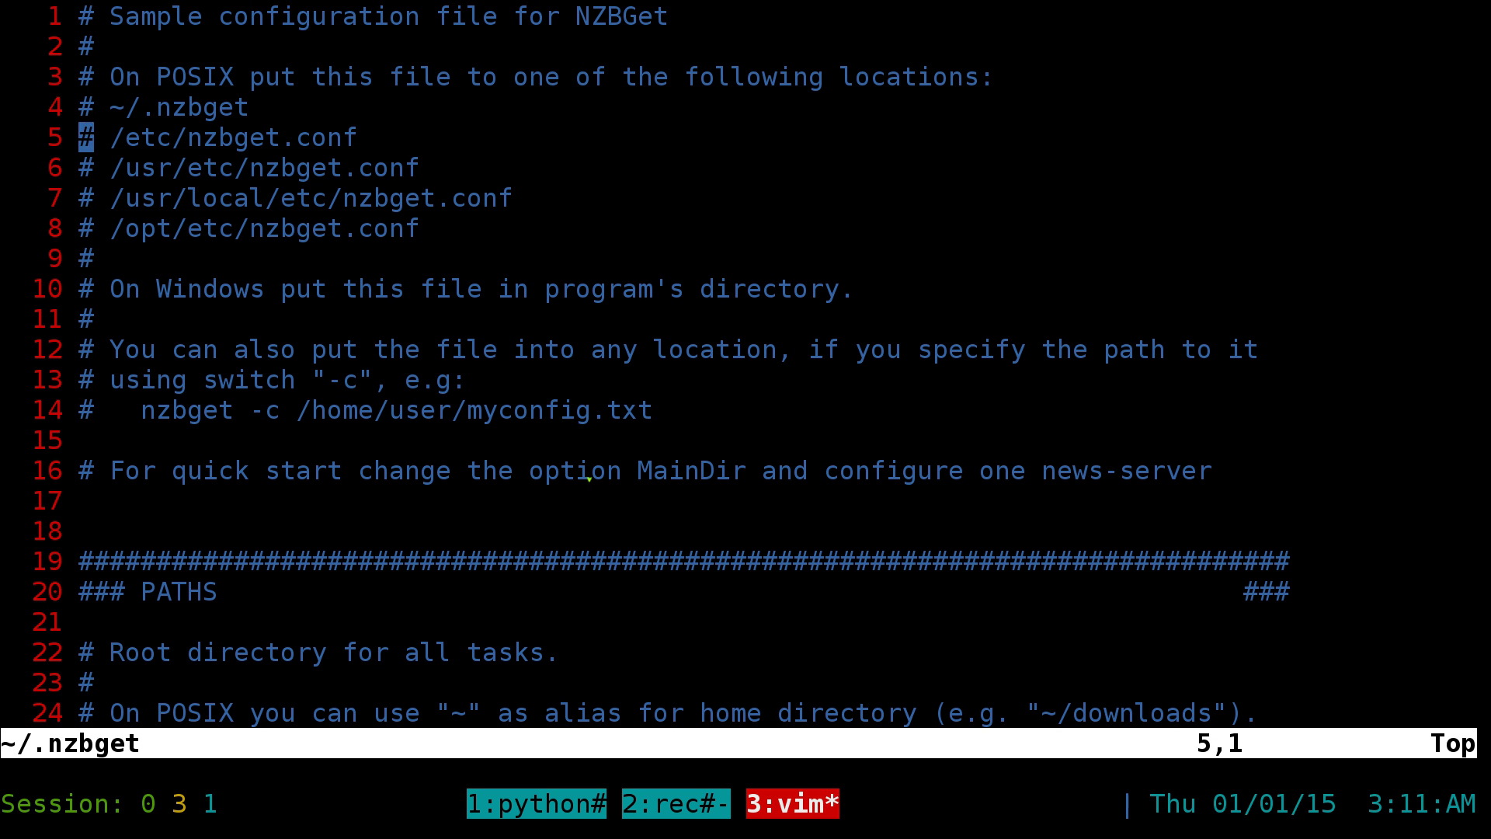
key("j")
key("j")
key("j")
key("j")
key("j")
key("j")
key("j")
key("j")
key("j")
key("k")
key("k")
key("k")
key("k")
key("k")
key("k")
key("k")
key("k")
key("k")
key("k")
key("k")
key("k")
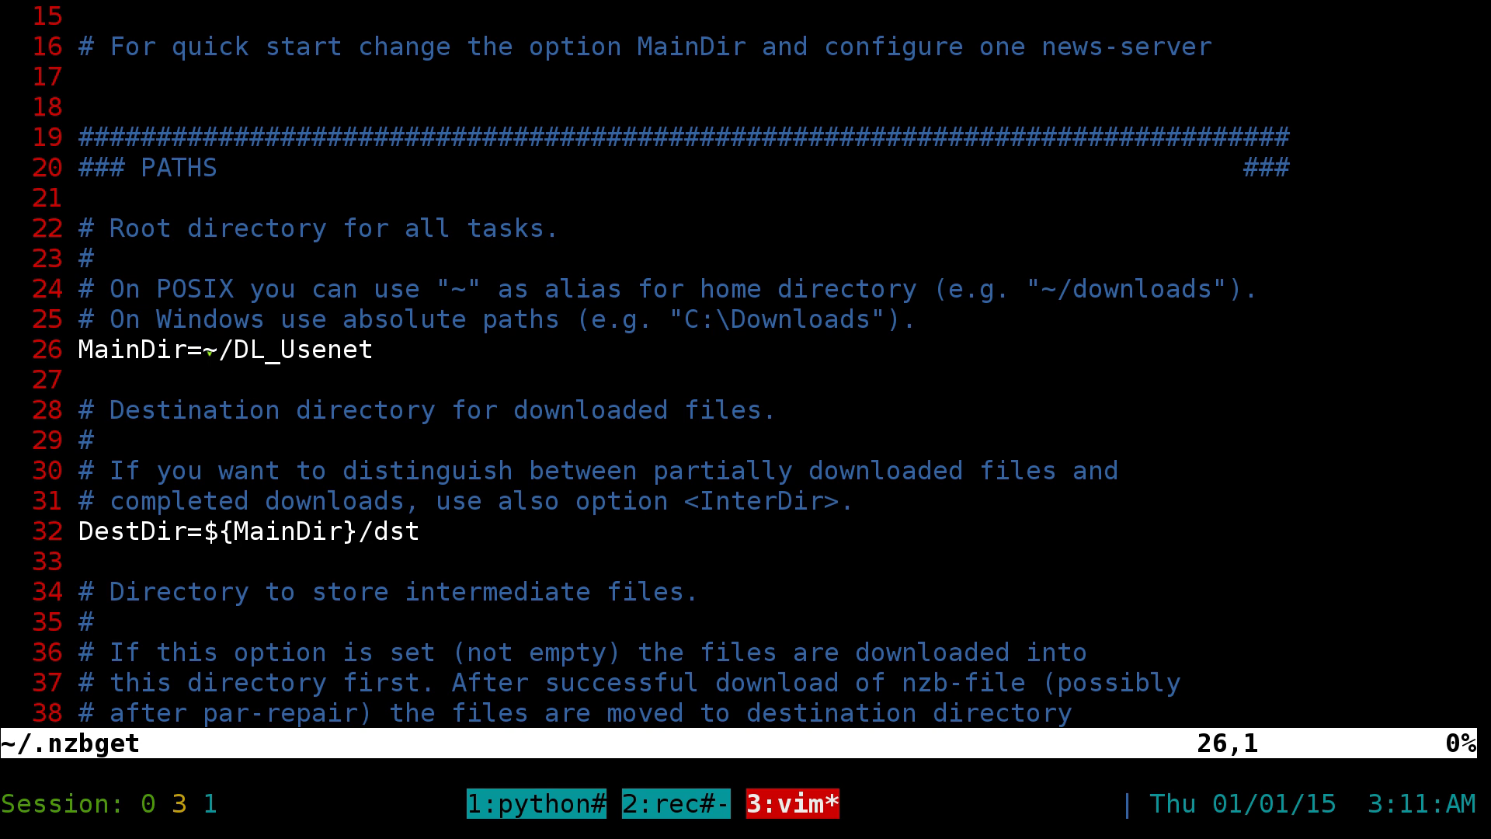
left_click_drag(208, 353, 576, 365)
Quit vim without saving and clear the terminal
key("shift+semicolon")
type("q")
key("Return")
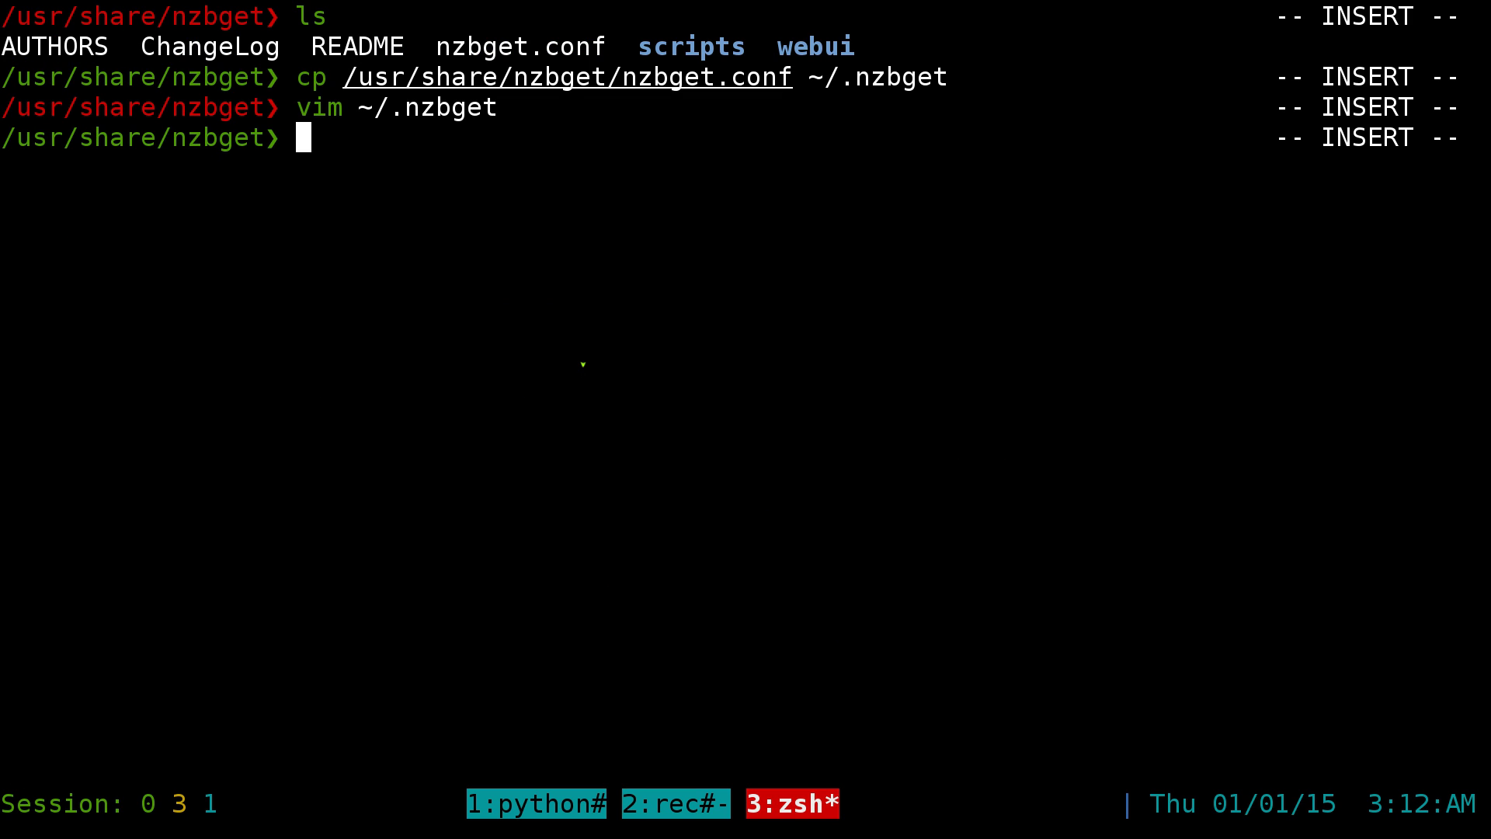
key("ctrl+l")
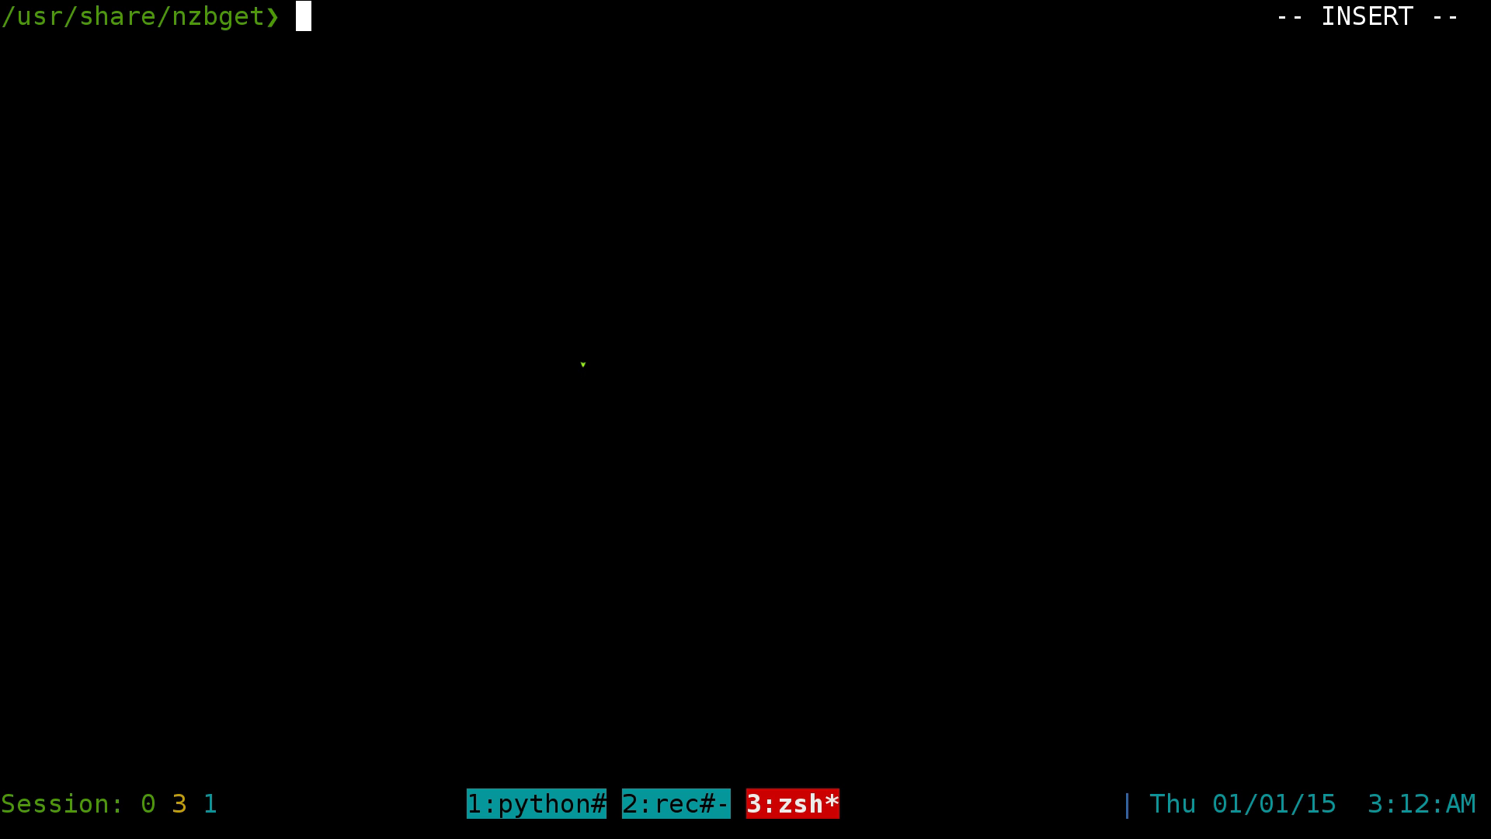
Stop the NZBGet server by running nzbget -Q
type("nzbge")
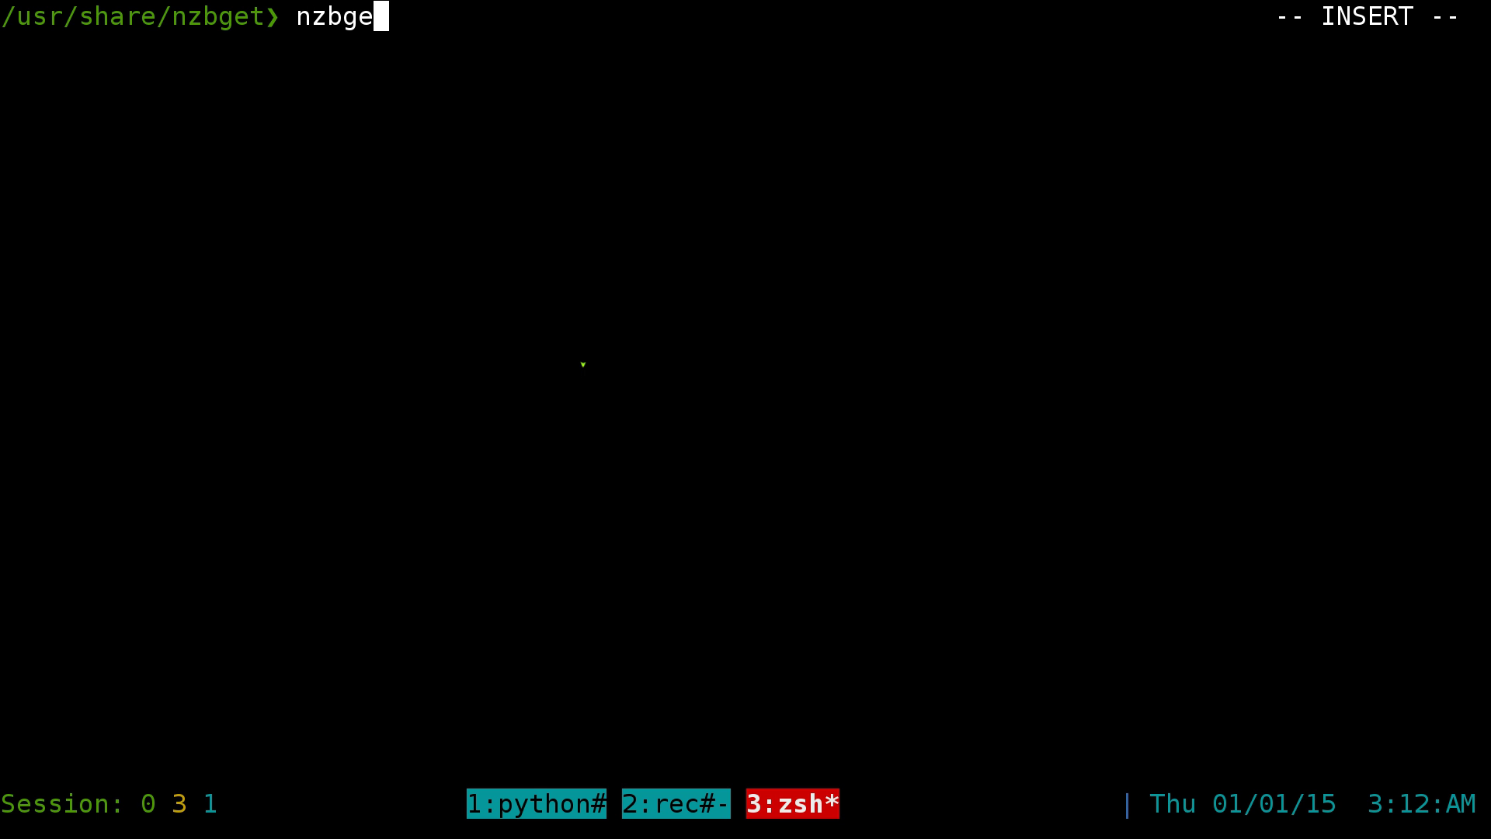
type("t")
key("Tab")
key("Tab")
key("Return")
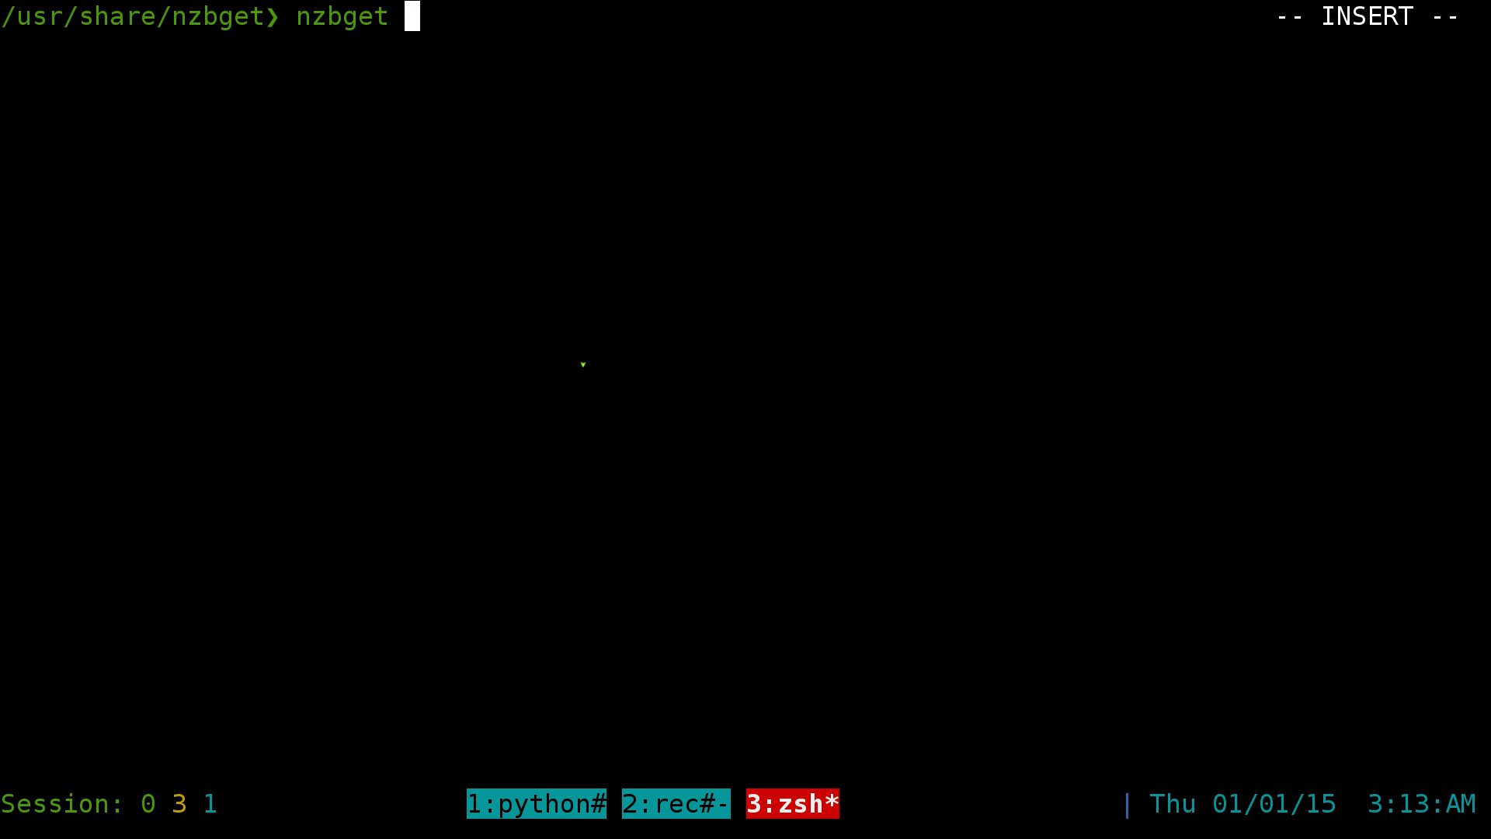
type("-Q")
key("Return")
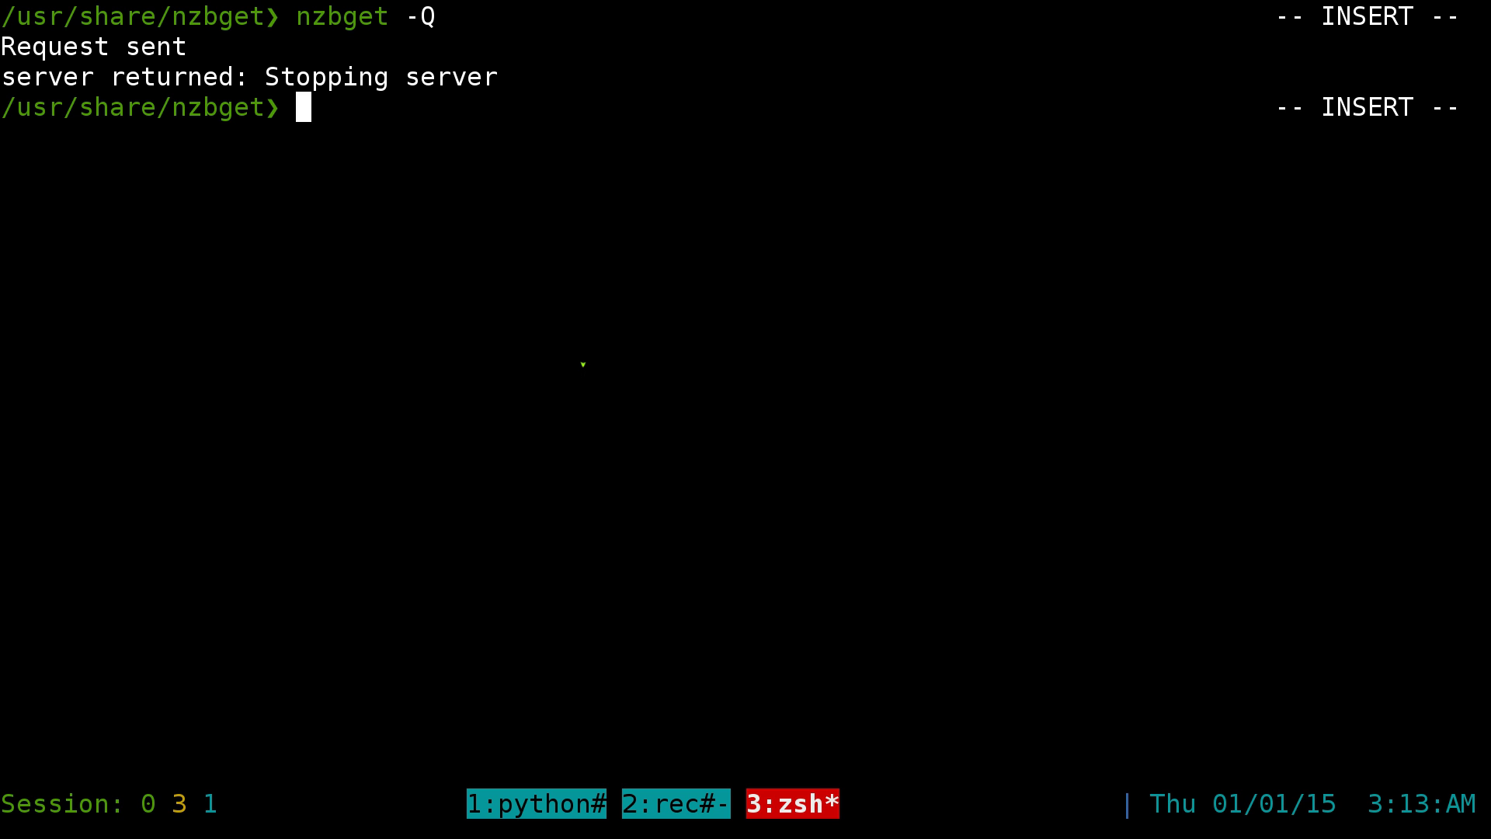
Clear the terminal and start the NZBGet server as a daemon with nzbget -D
key("ctrl+l")
key("Up")
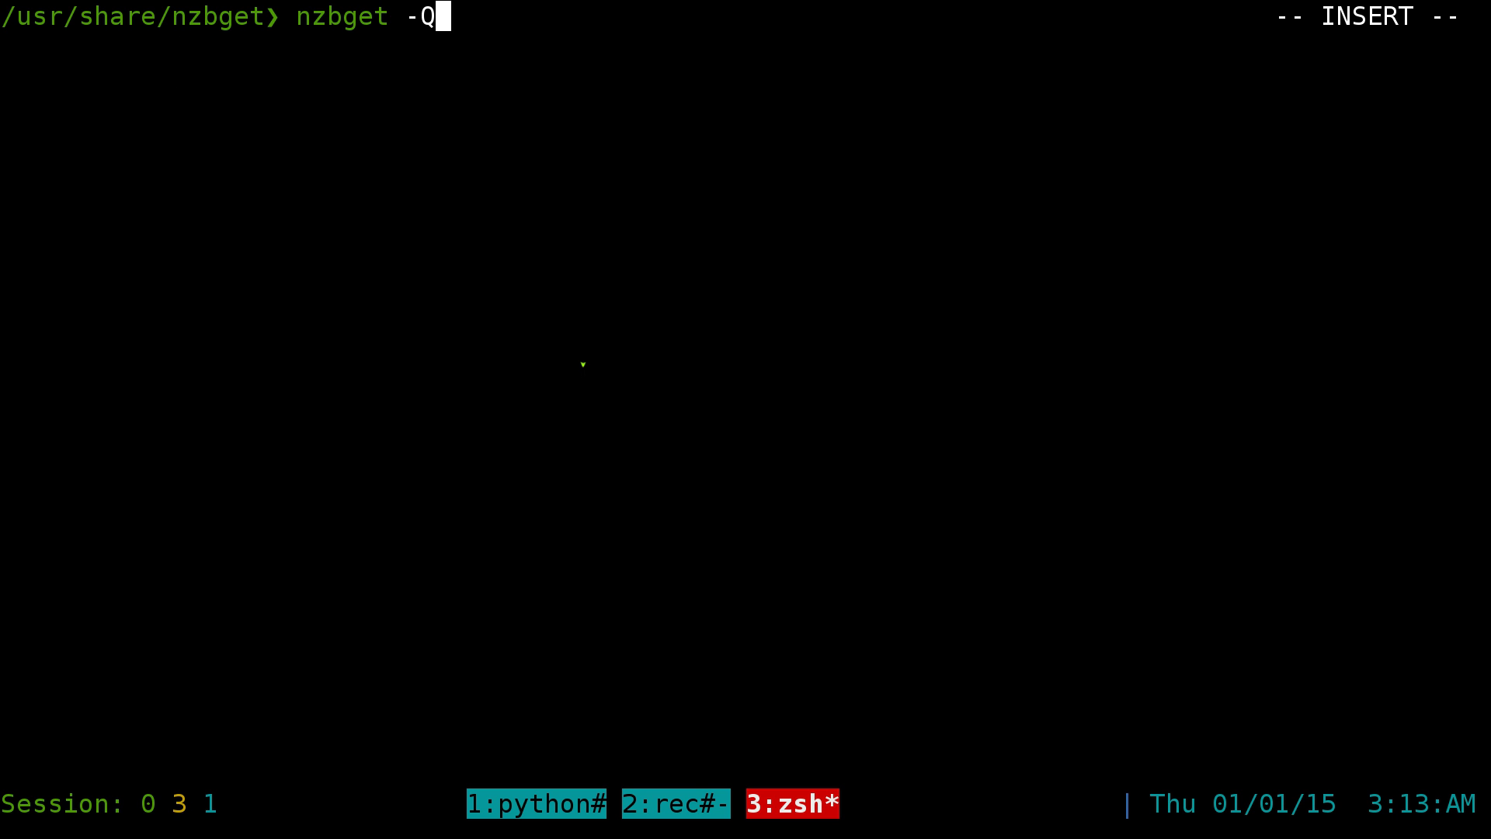
key("BackSpace")
type("D")
key("Return")
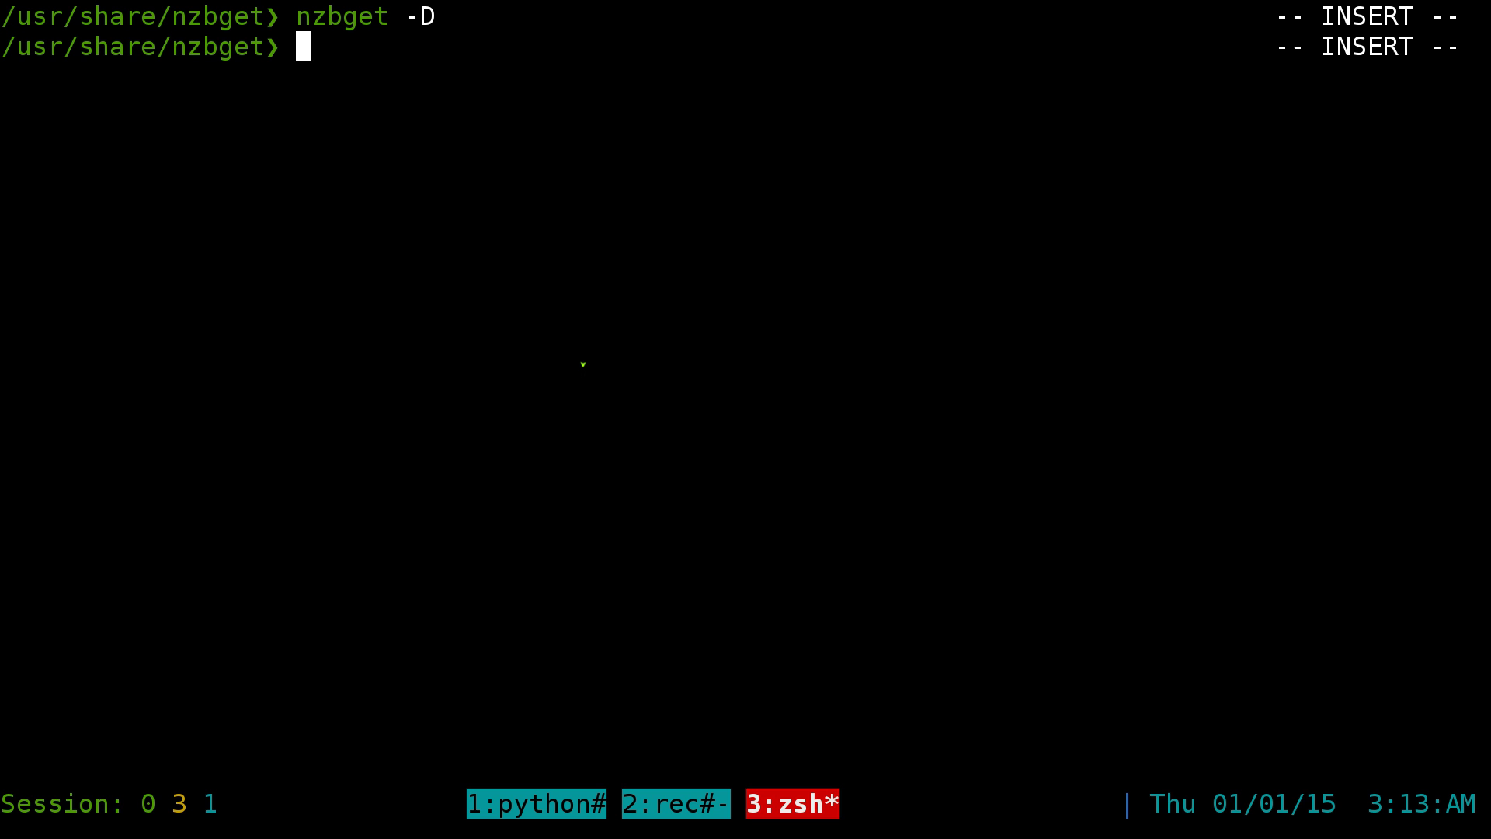
Switch to Chromium and reload the NZBGet web interface
key("alt+Tab")
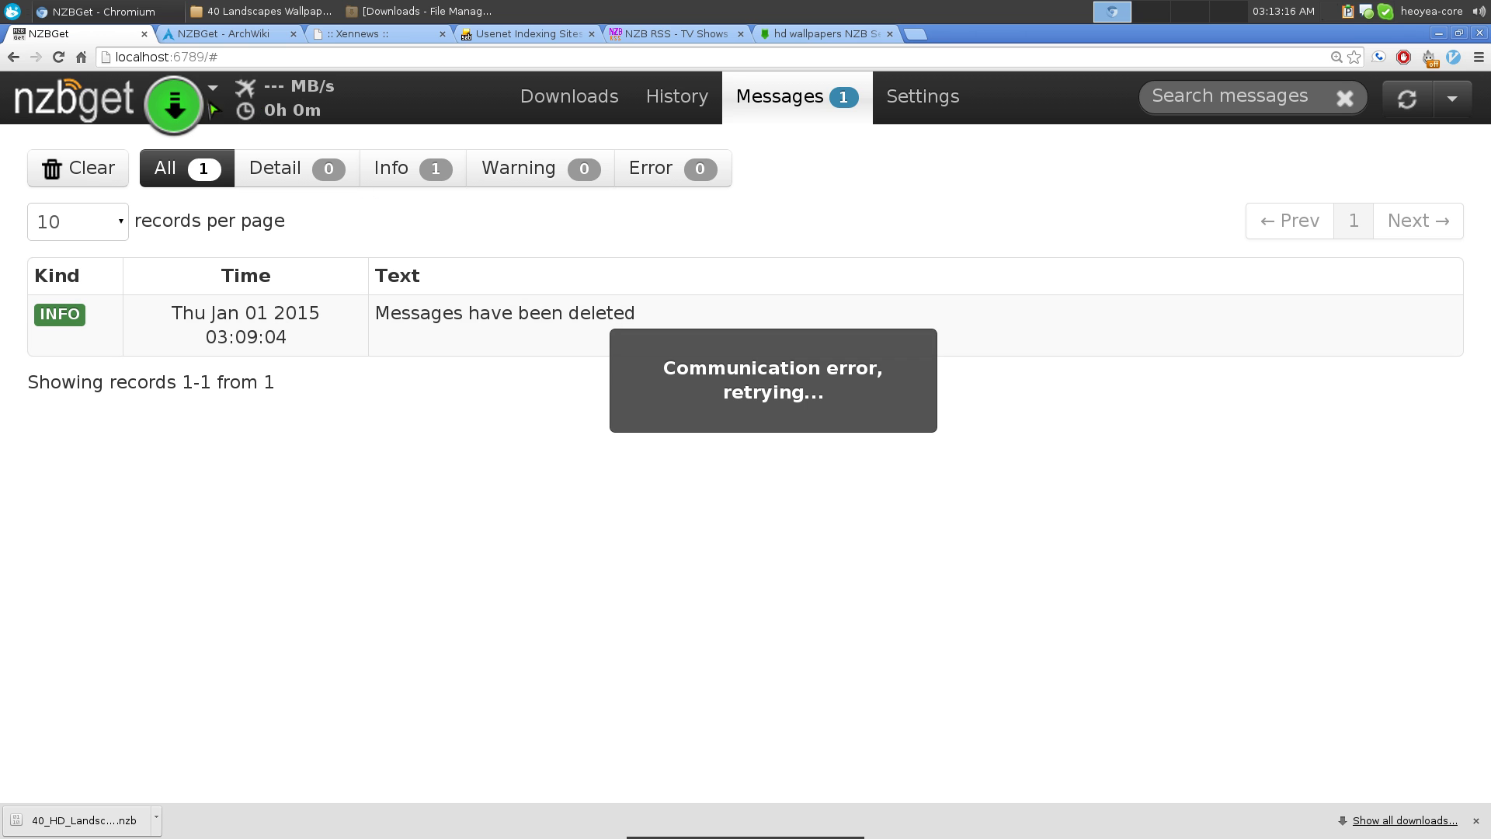
left_click(58, 57)
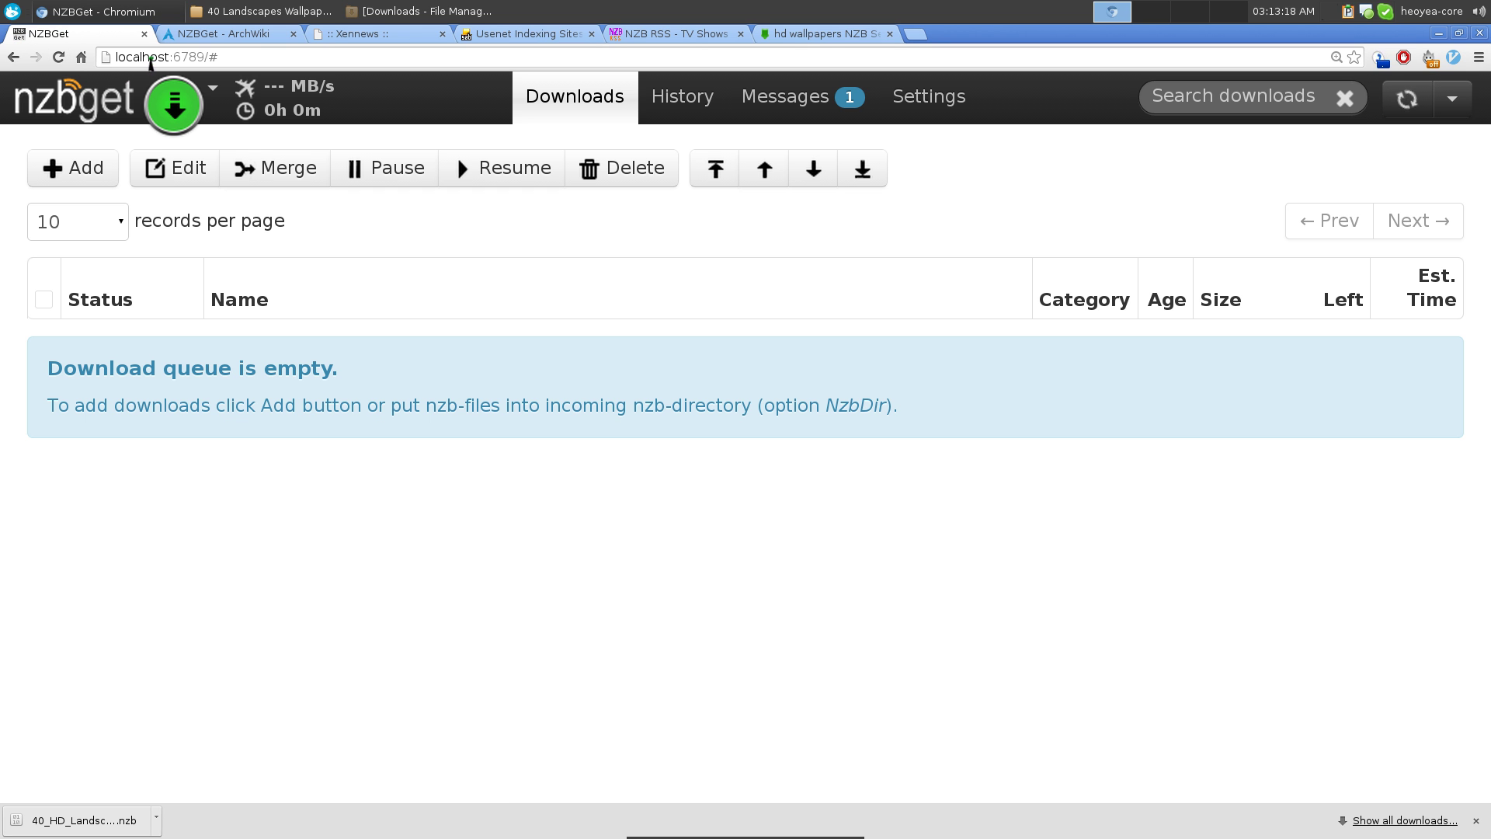
View the Settings page of the NZBGet interface at localhost:6789 in a new browser tab and close that tab
left_click(918, 35)
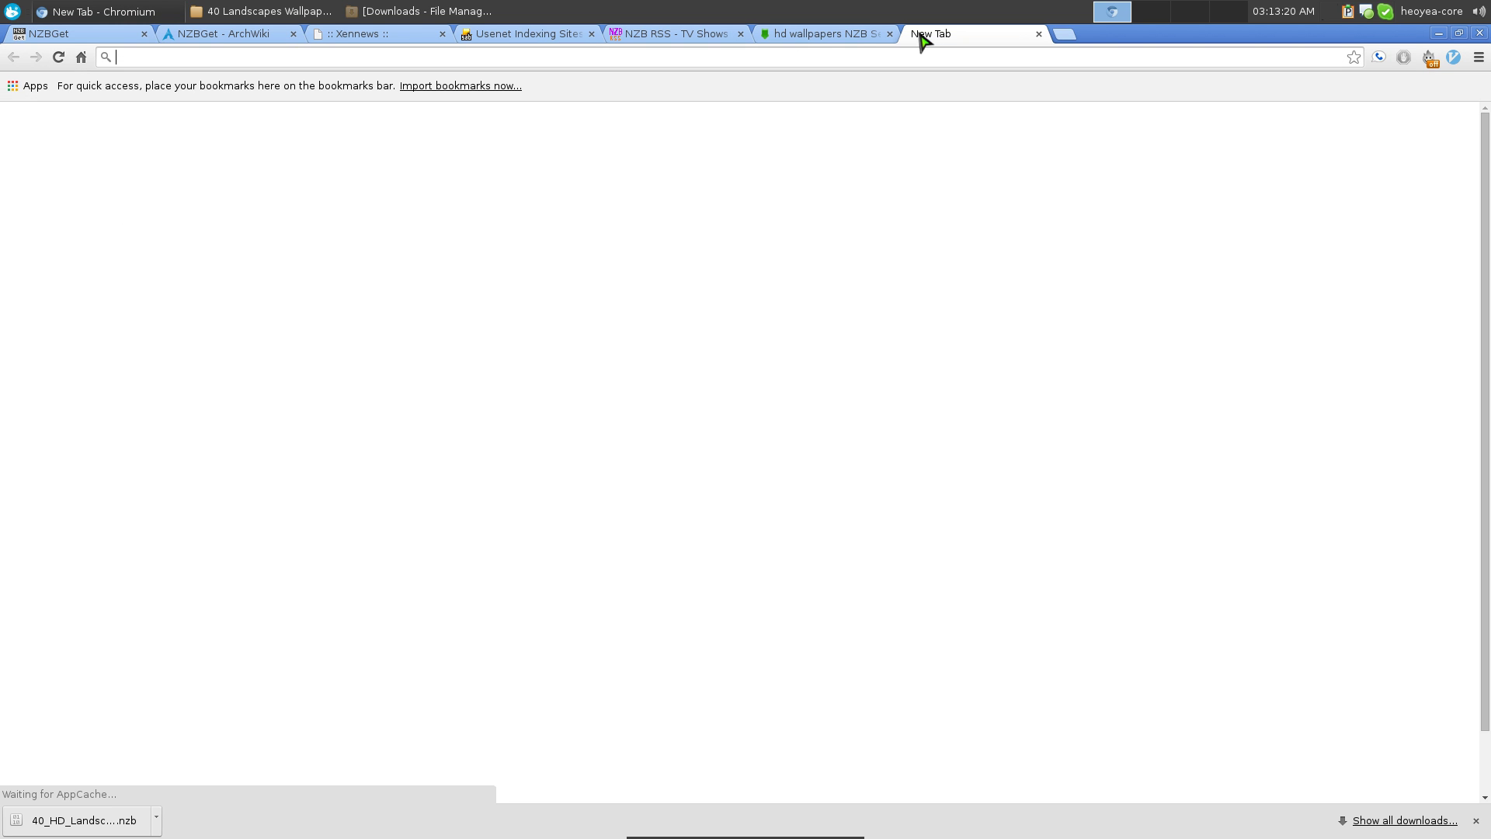
type("localhost:6789")
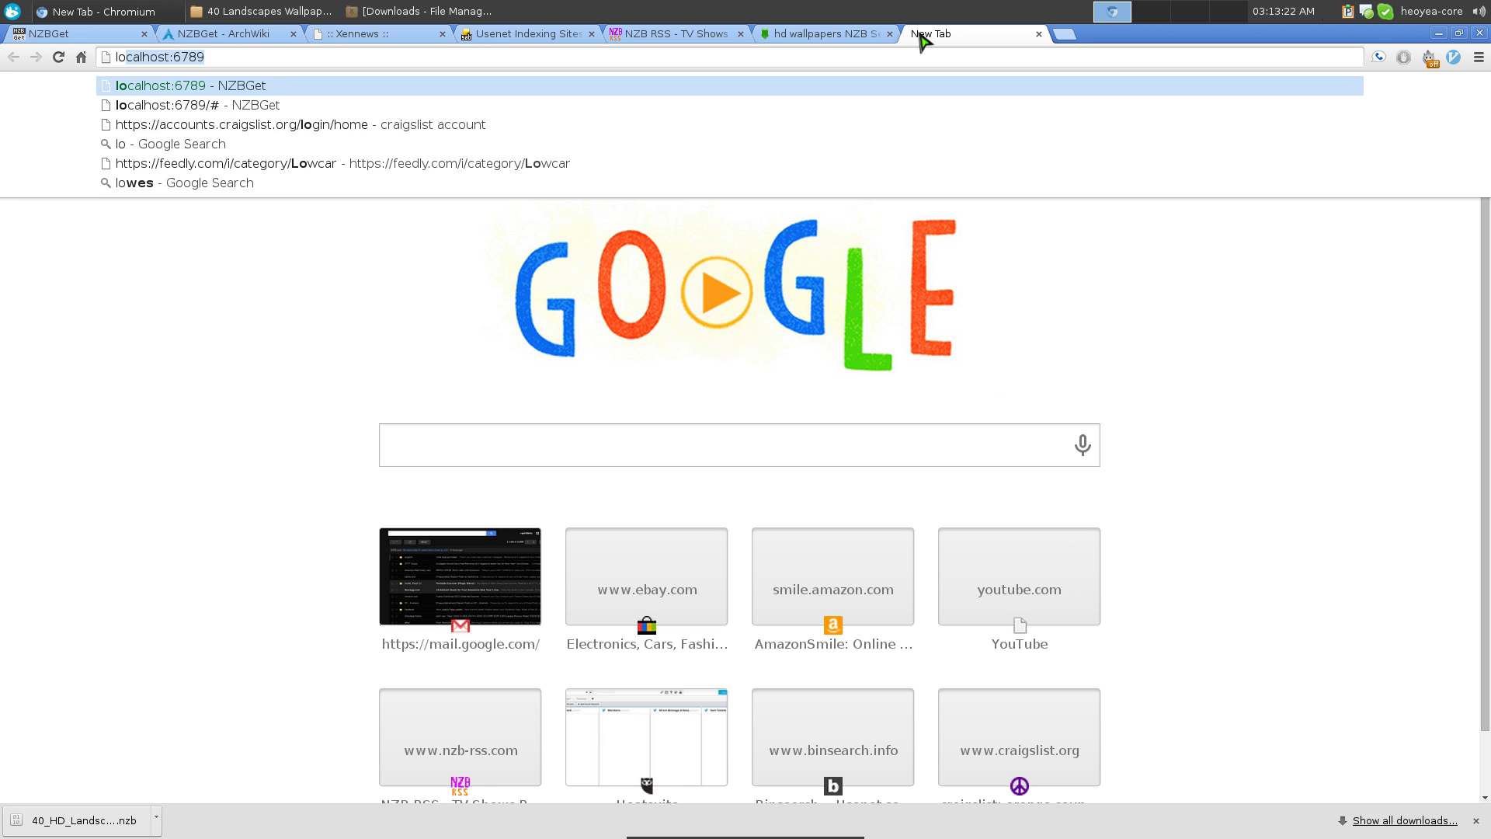
key("Right")
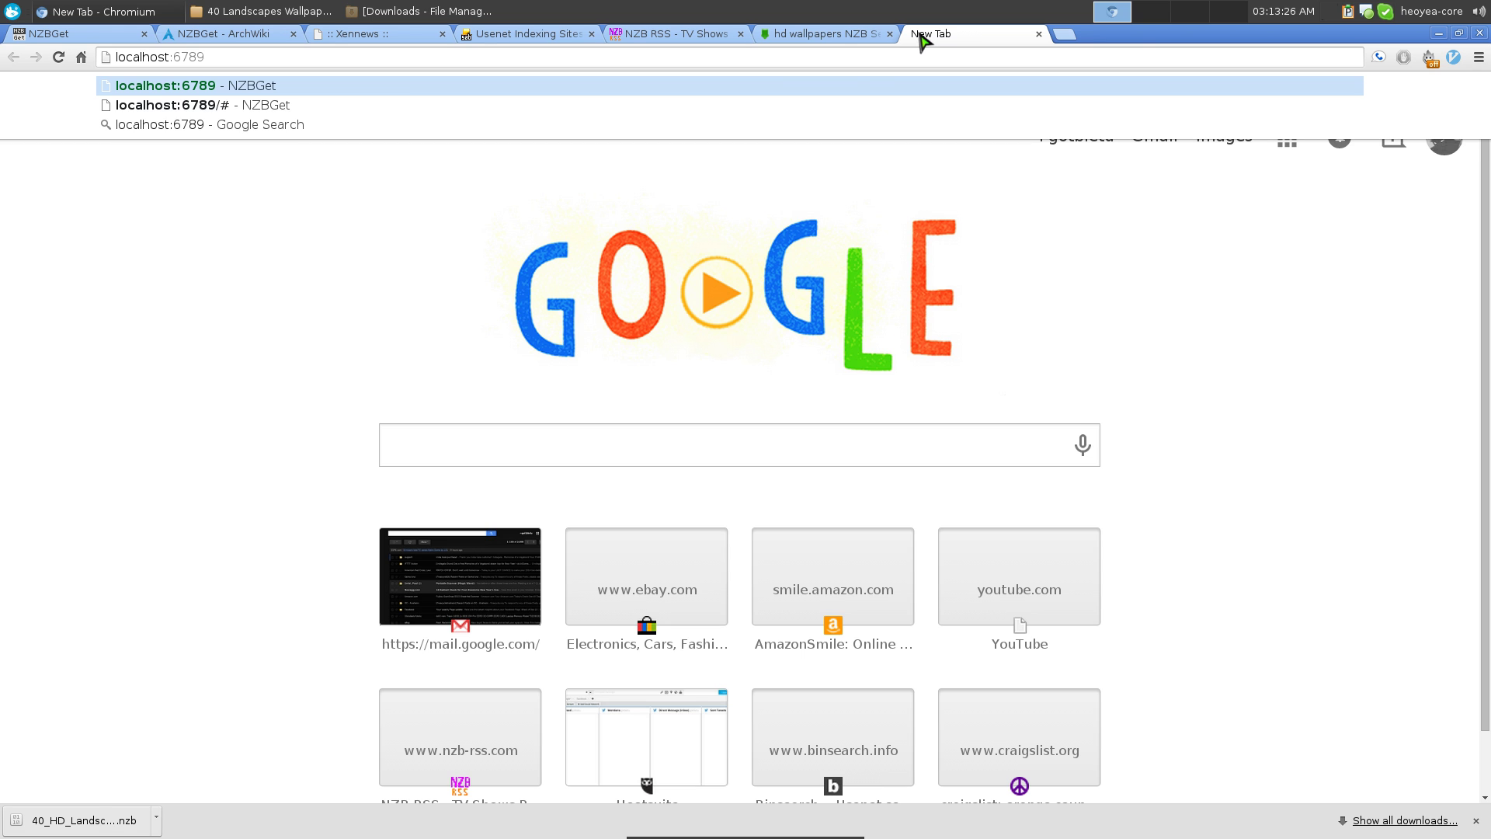
key("Return")
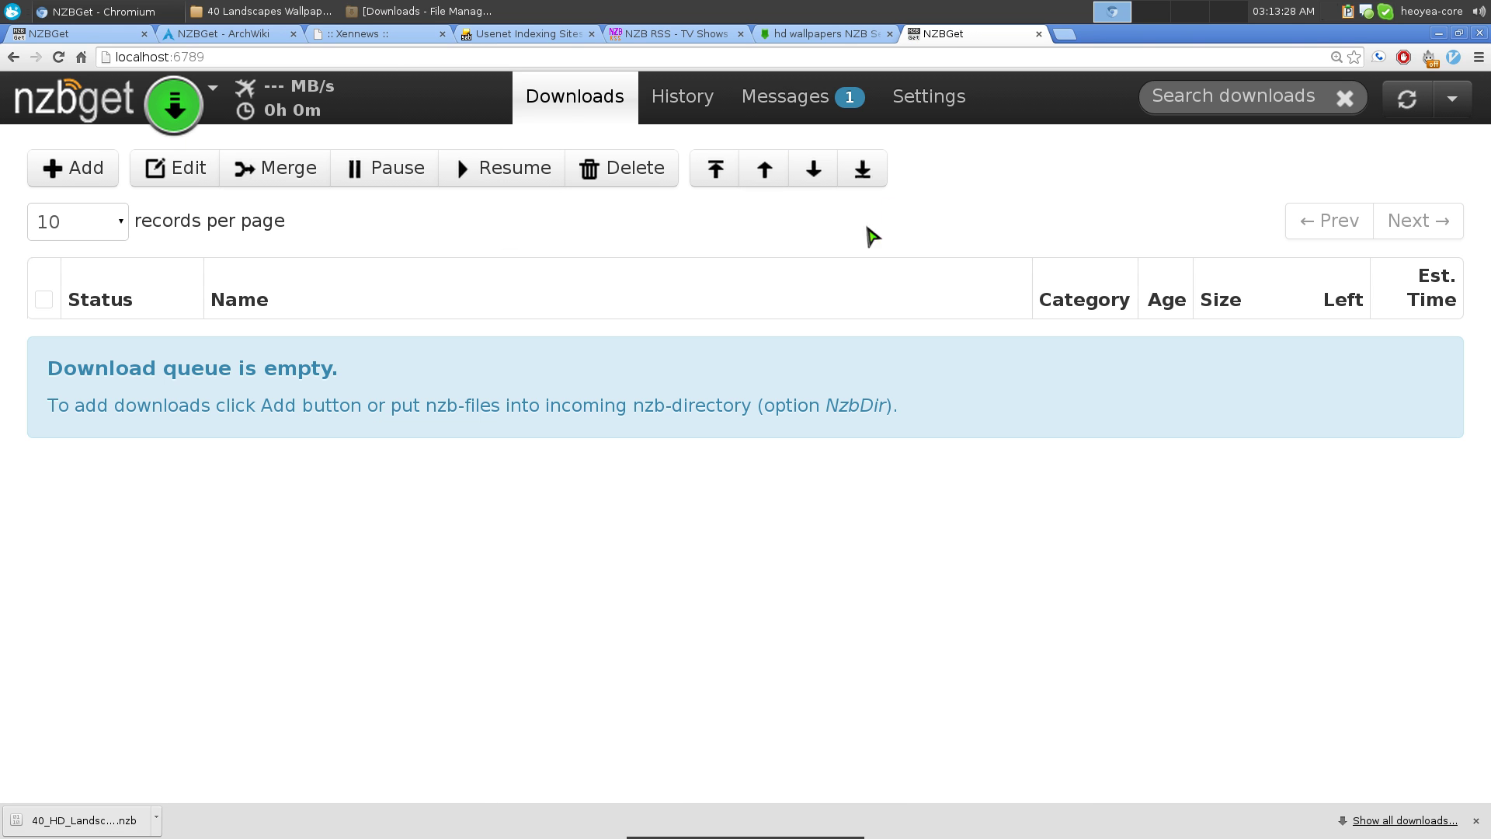
left_click(920, 109)
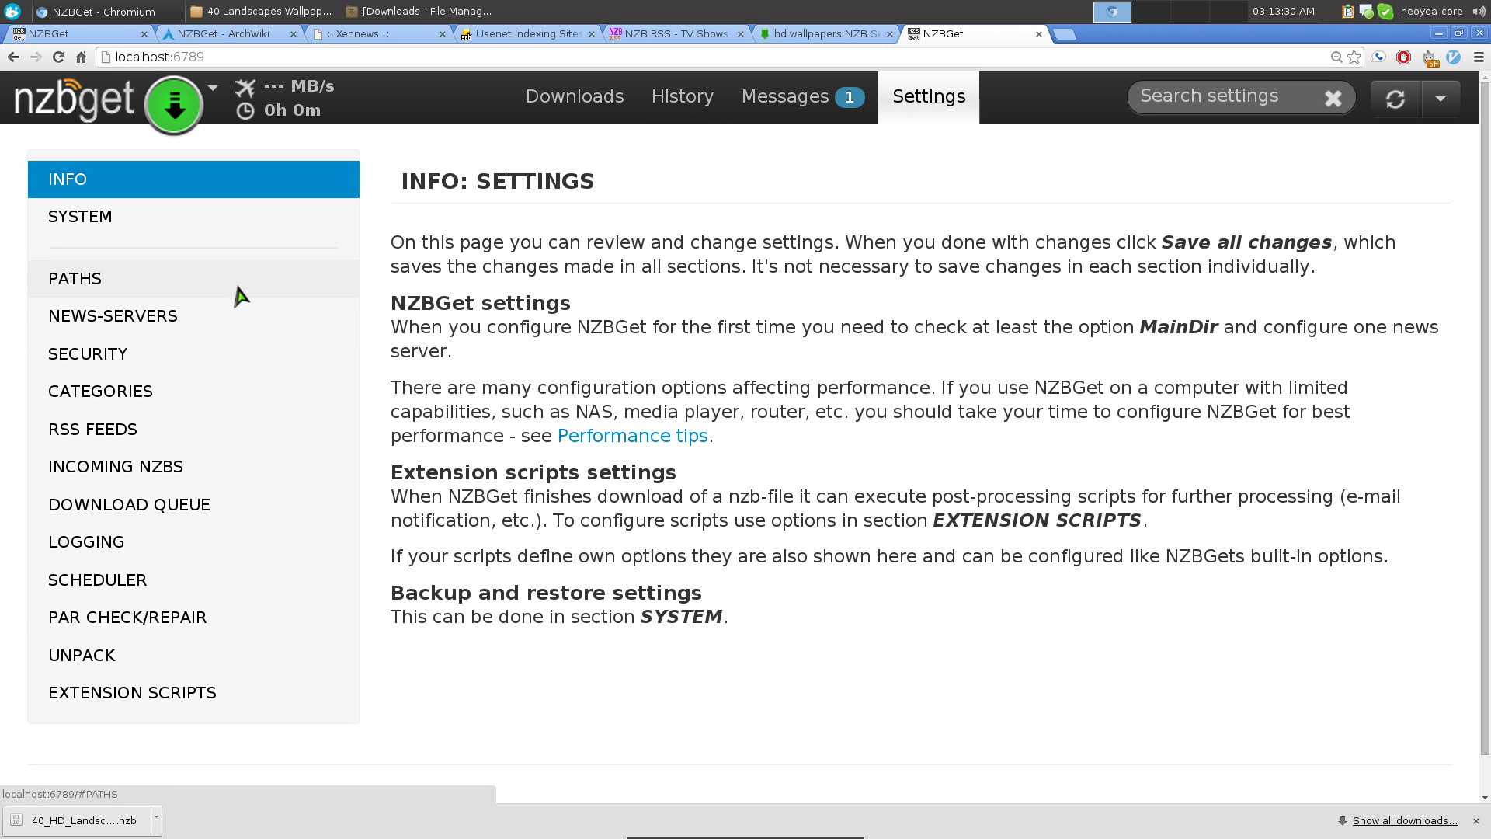
left_click(1039, 33)
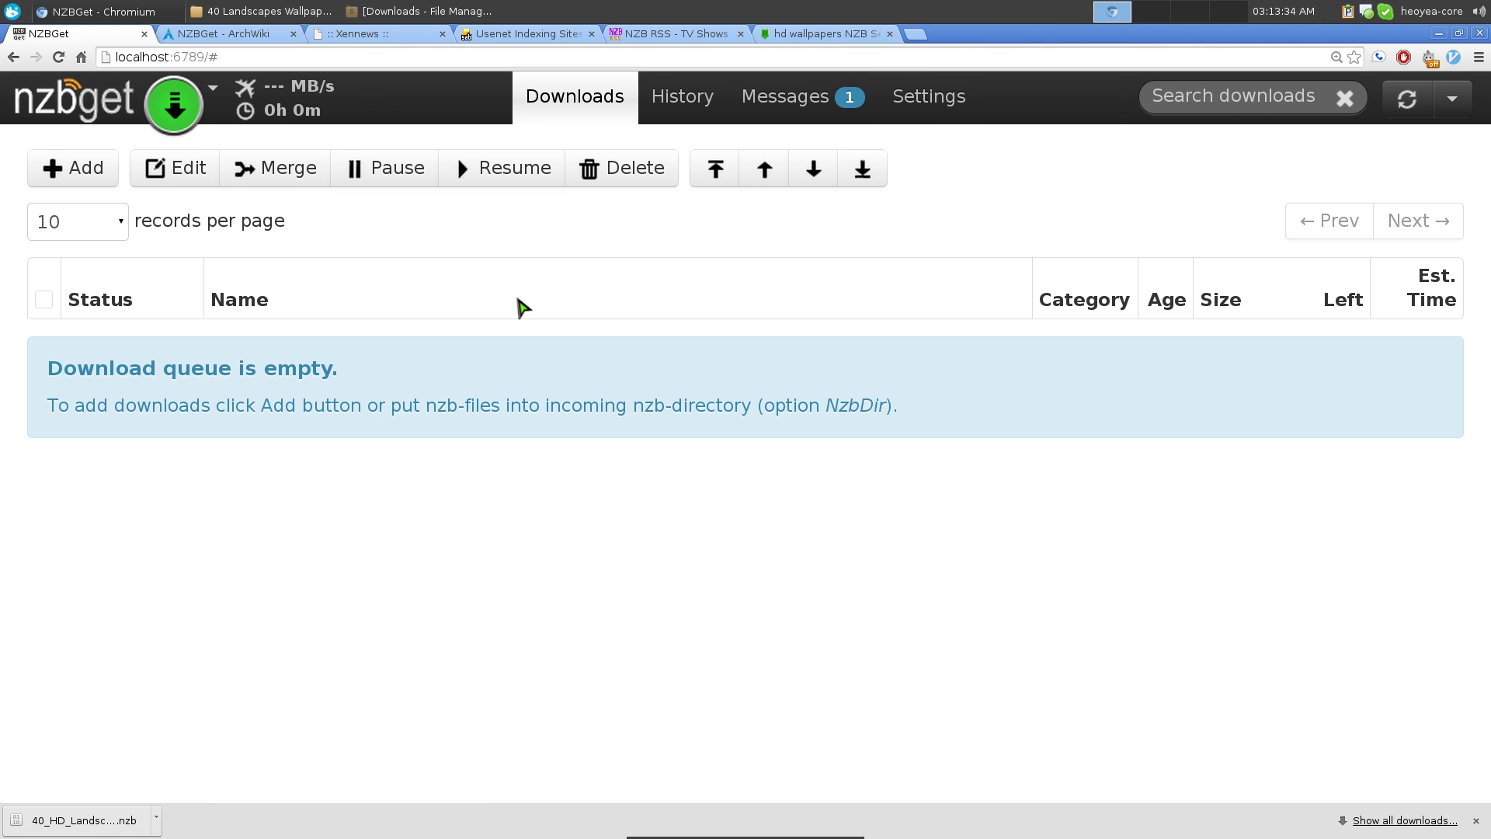
Stop the NZBGet server with nzbget -Q in a cleared terminal and reload its web interface in Chromium
key("ctrl+alt+Right")
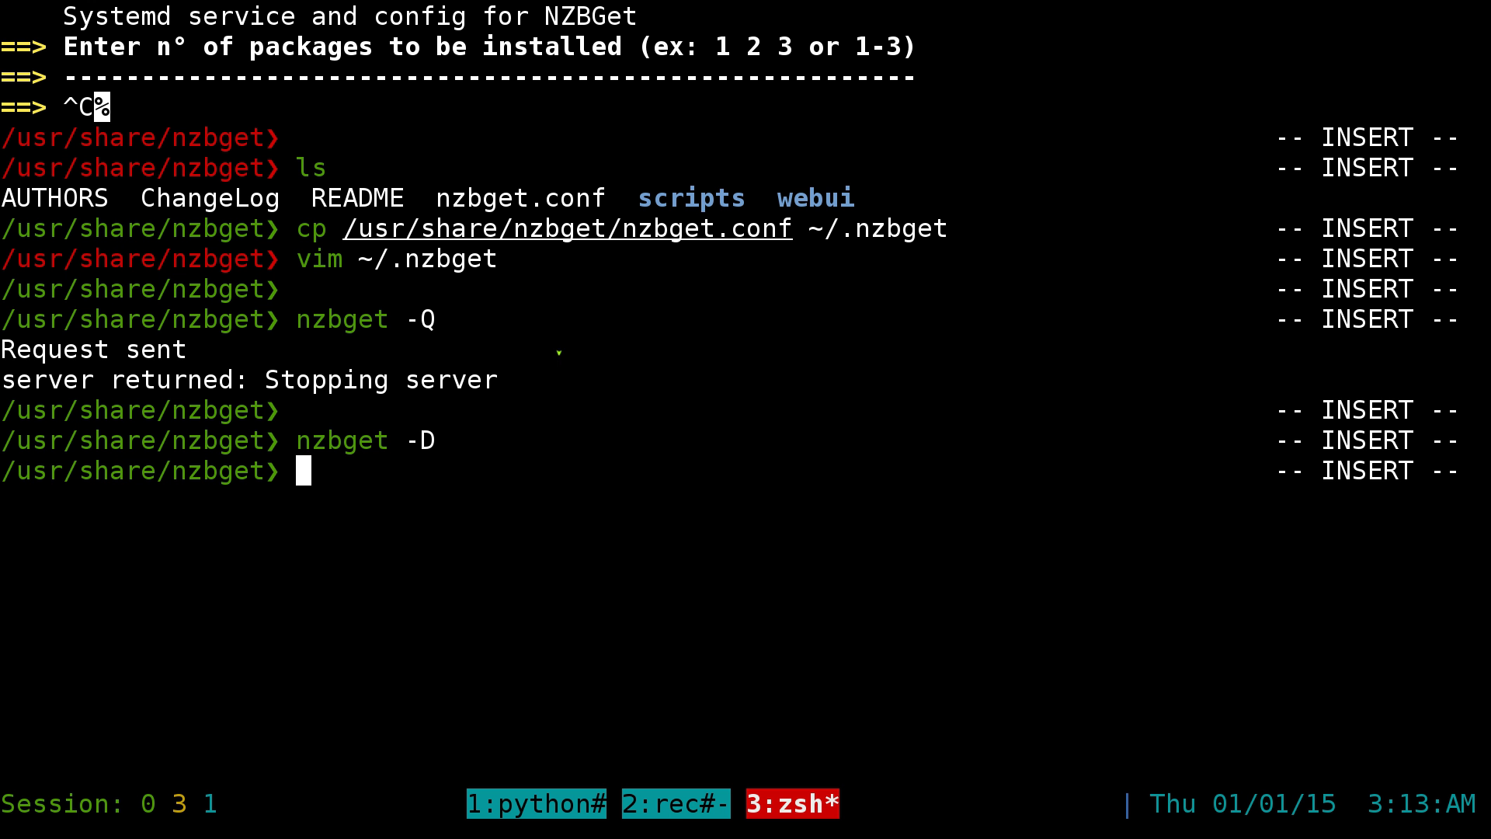
key("ctrl+l")
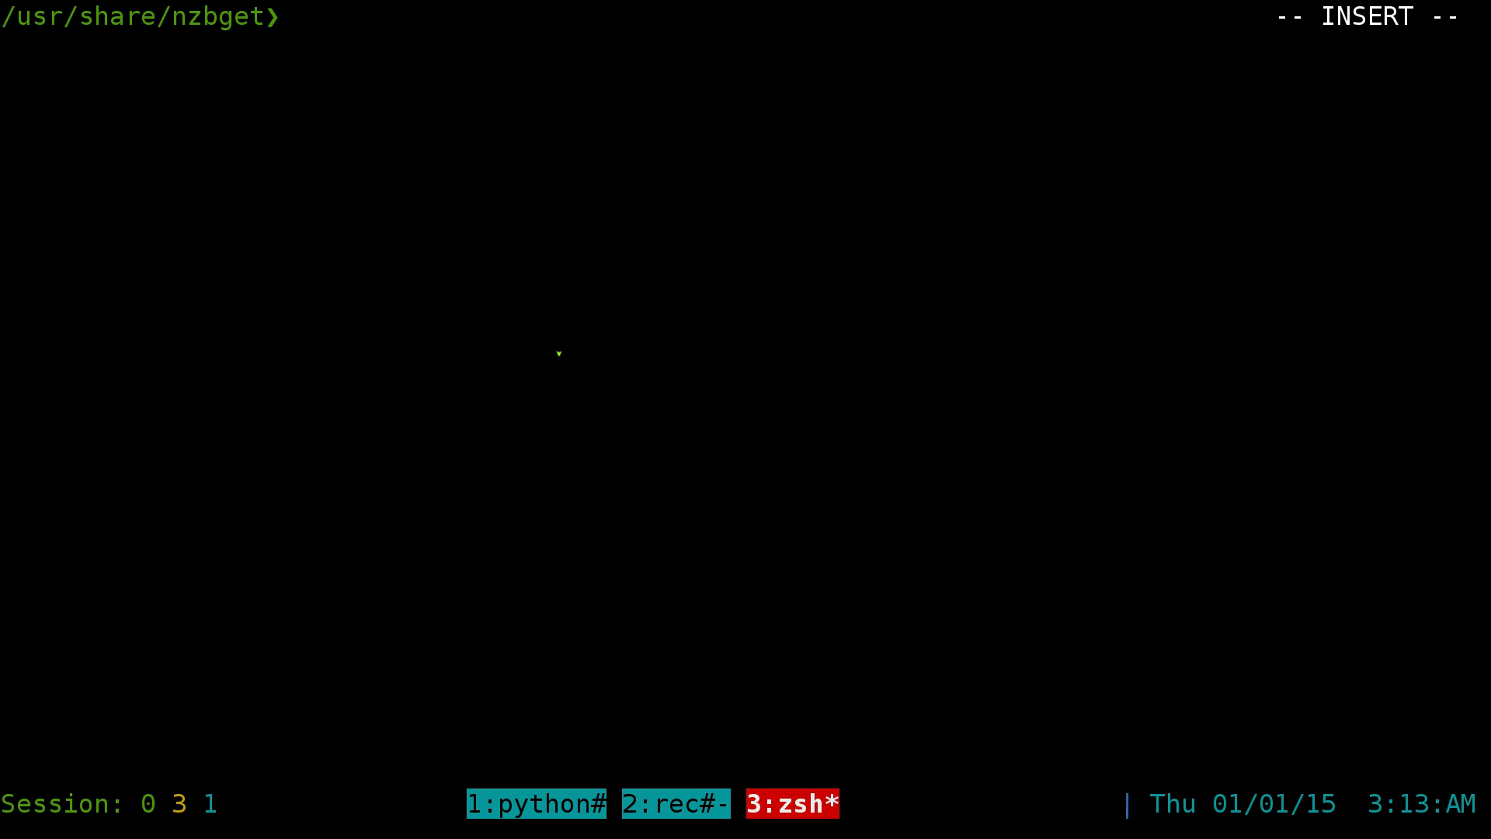
key("Up")
key("BackSpace")
type("Q")
key("Return")
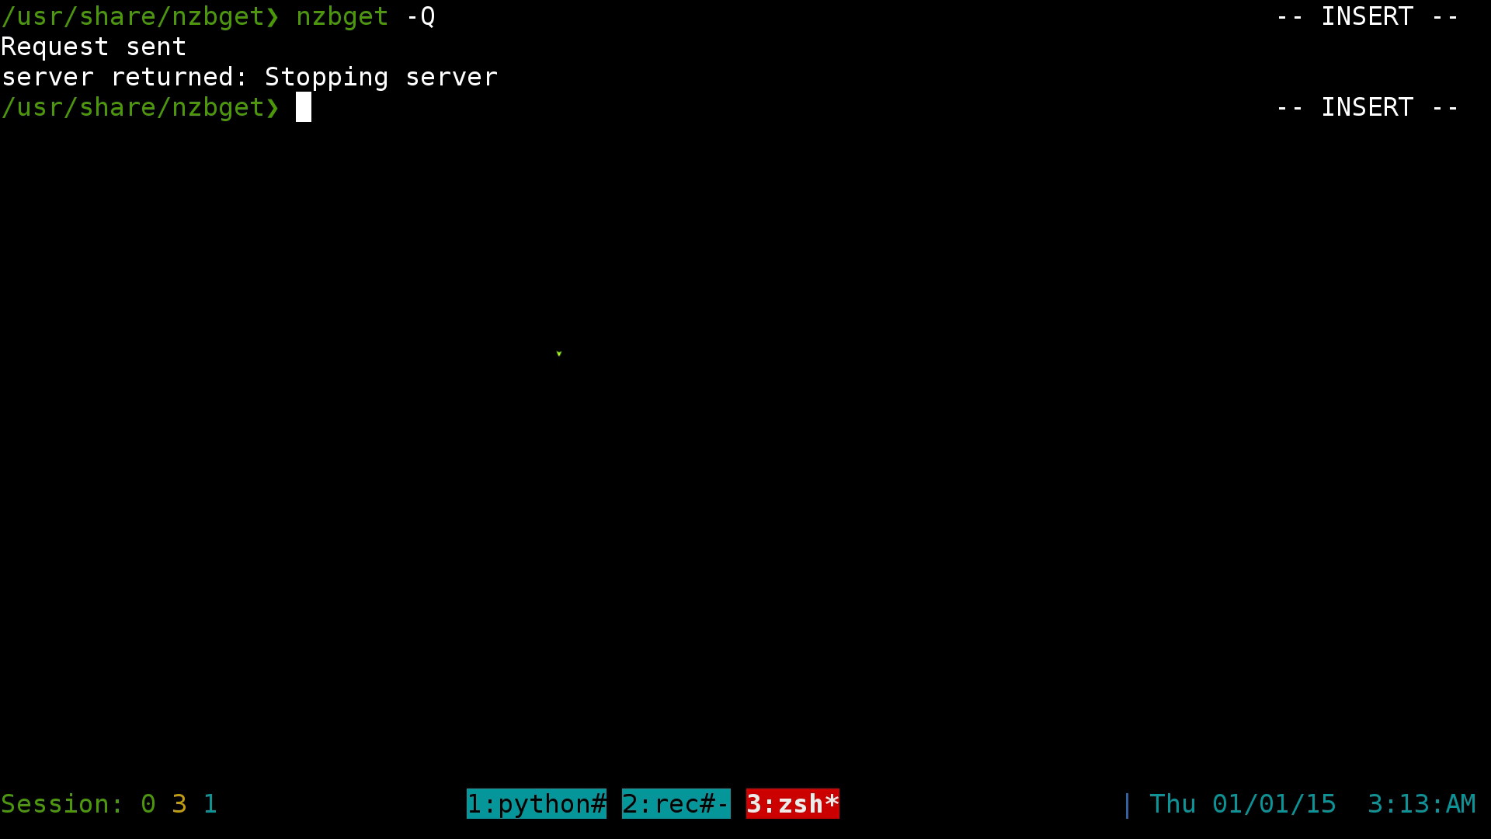
key("alt+Tab")
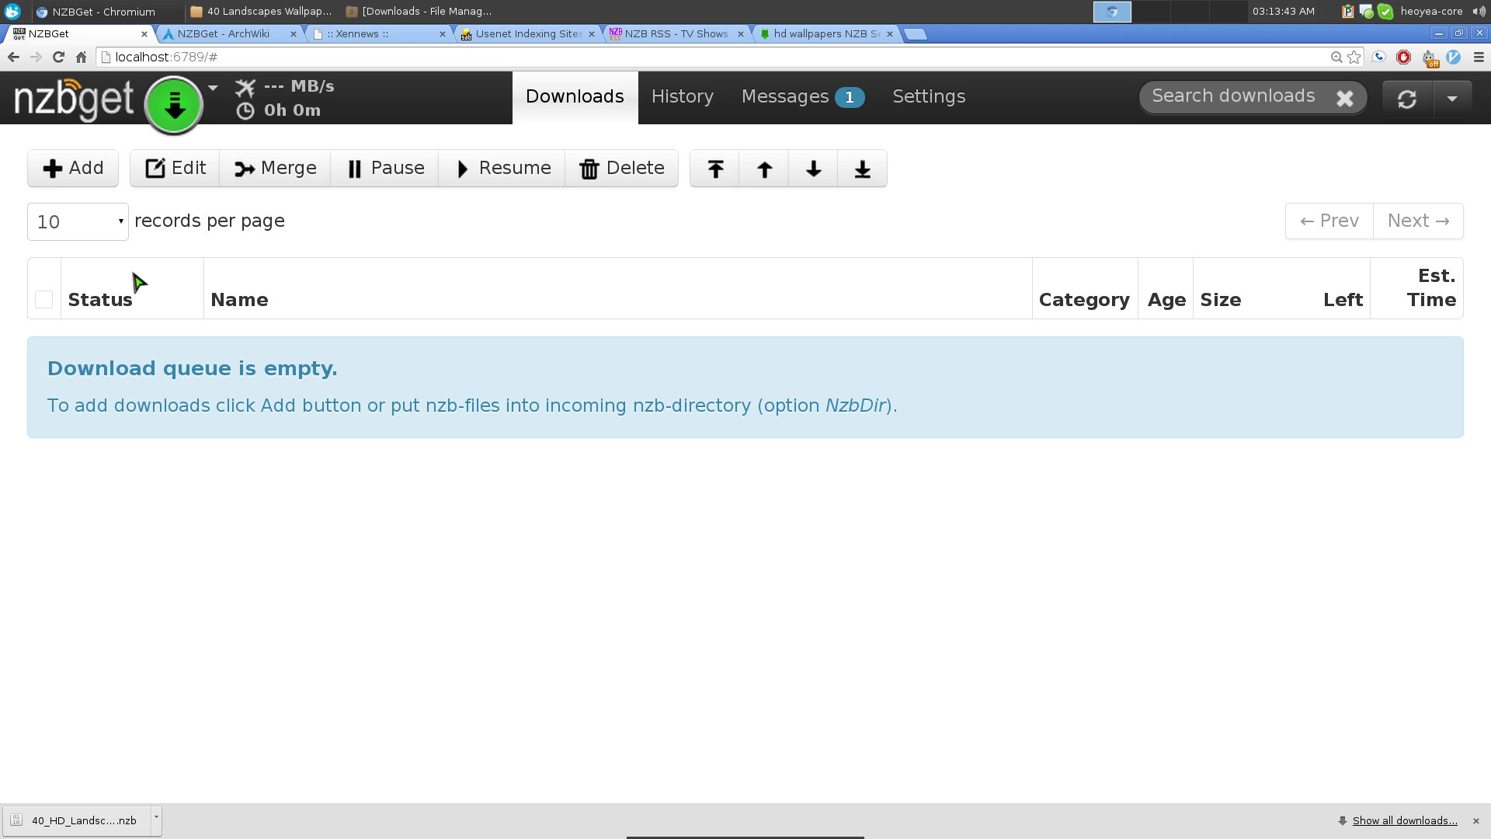
left_click(57, 56)
Start the NZBGet daemon with nzbget -D in a cleared terminal and reload its web interface in Chromium
key("alt+Tab")
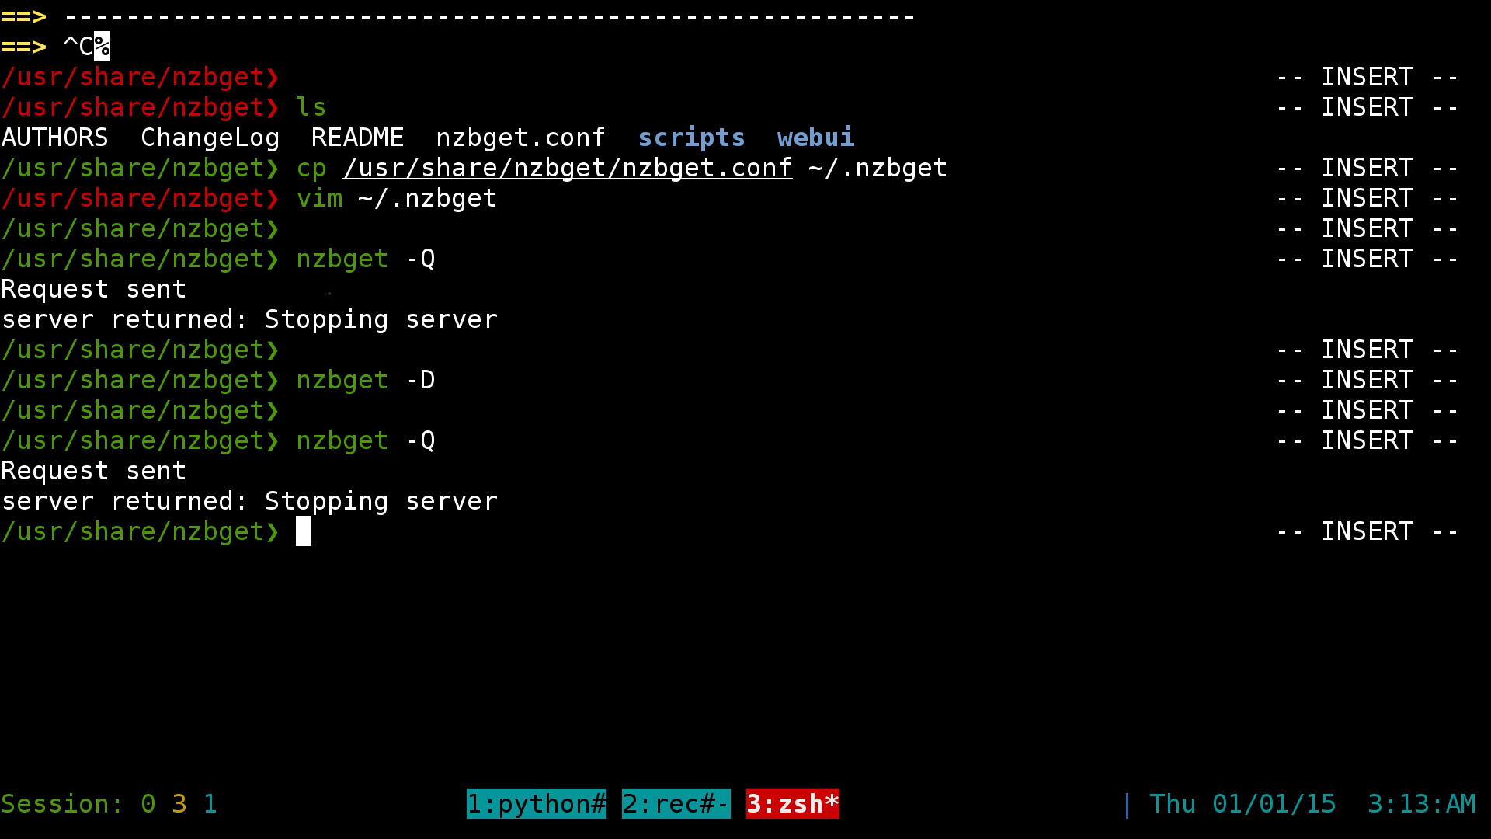
key("ctrl+l")
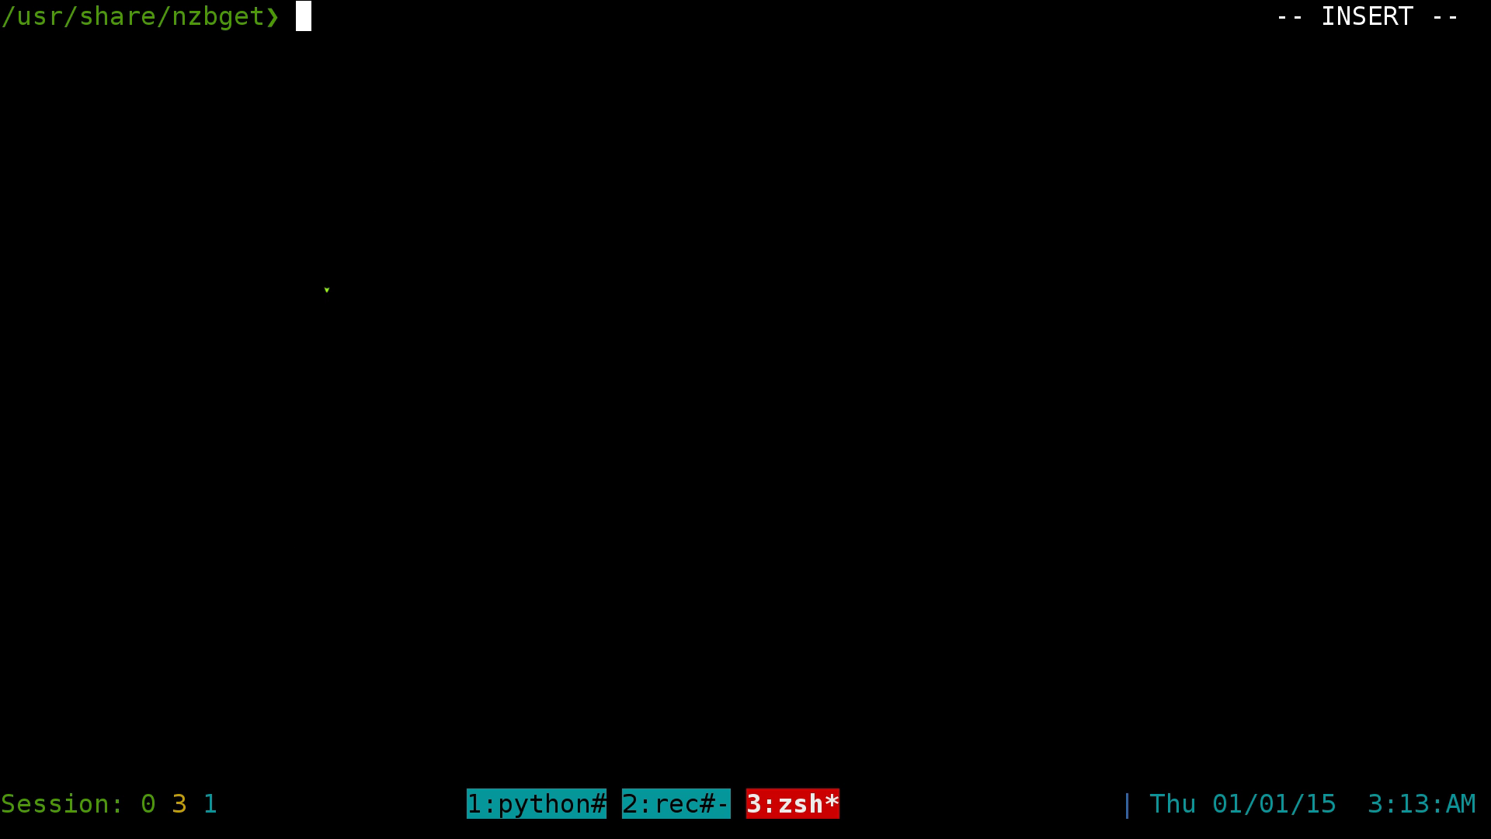
key("Up")
key("Up")
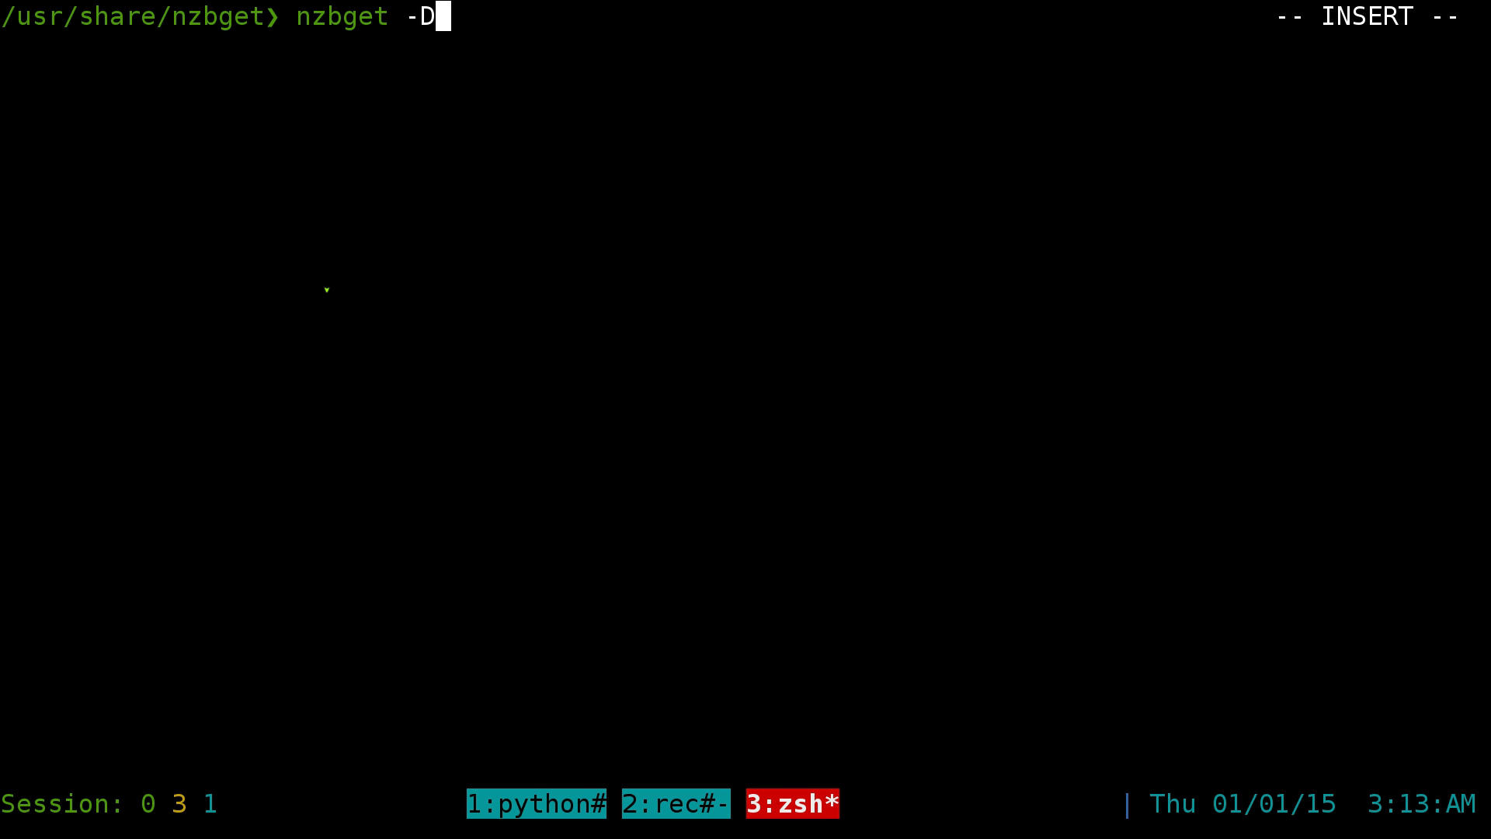
key("Return")
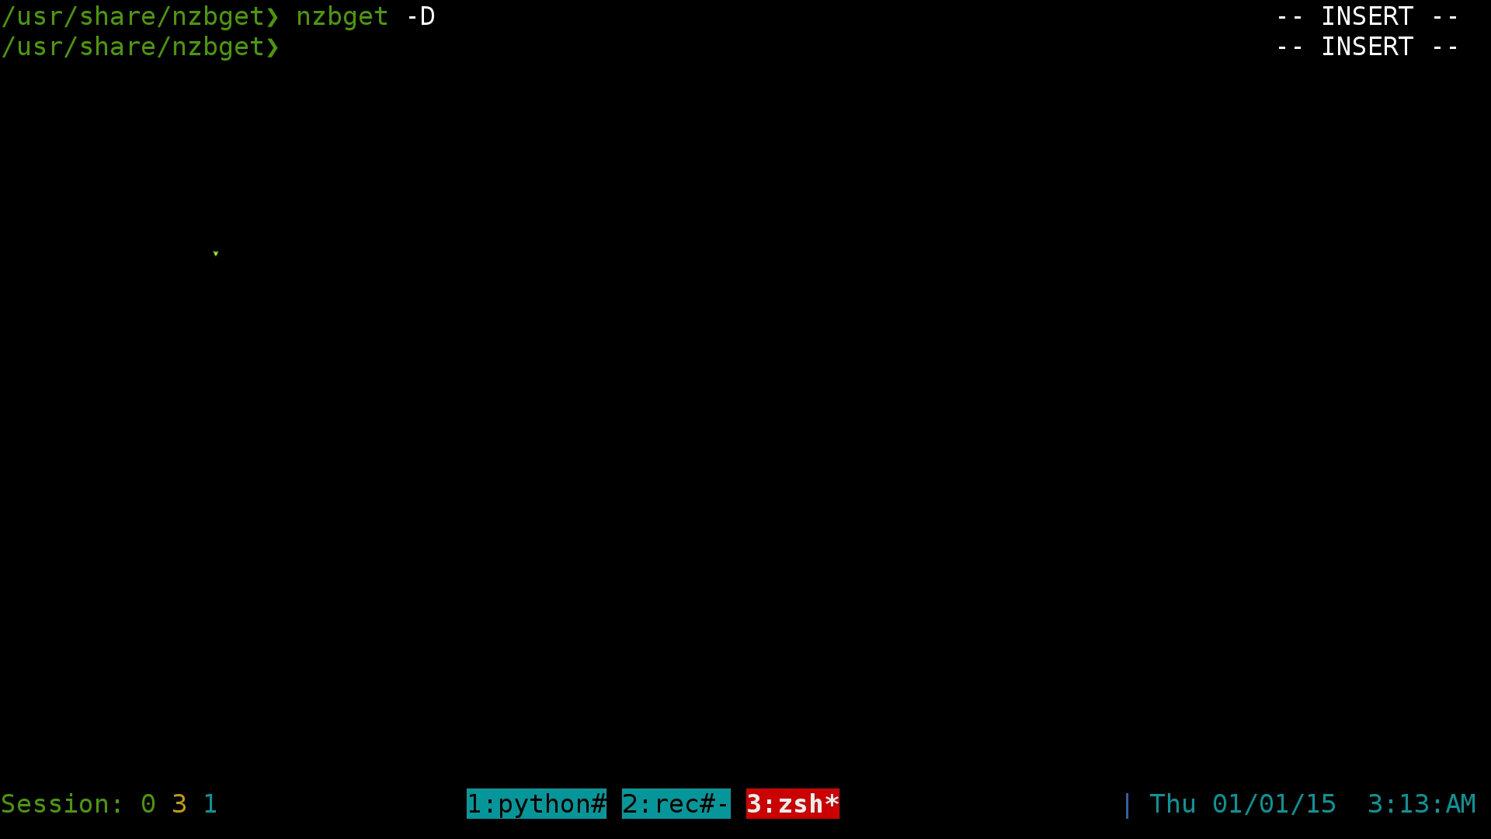
key("alt+Tab")
left_click(59, 56)
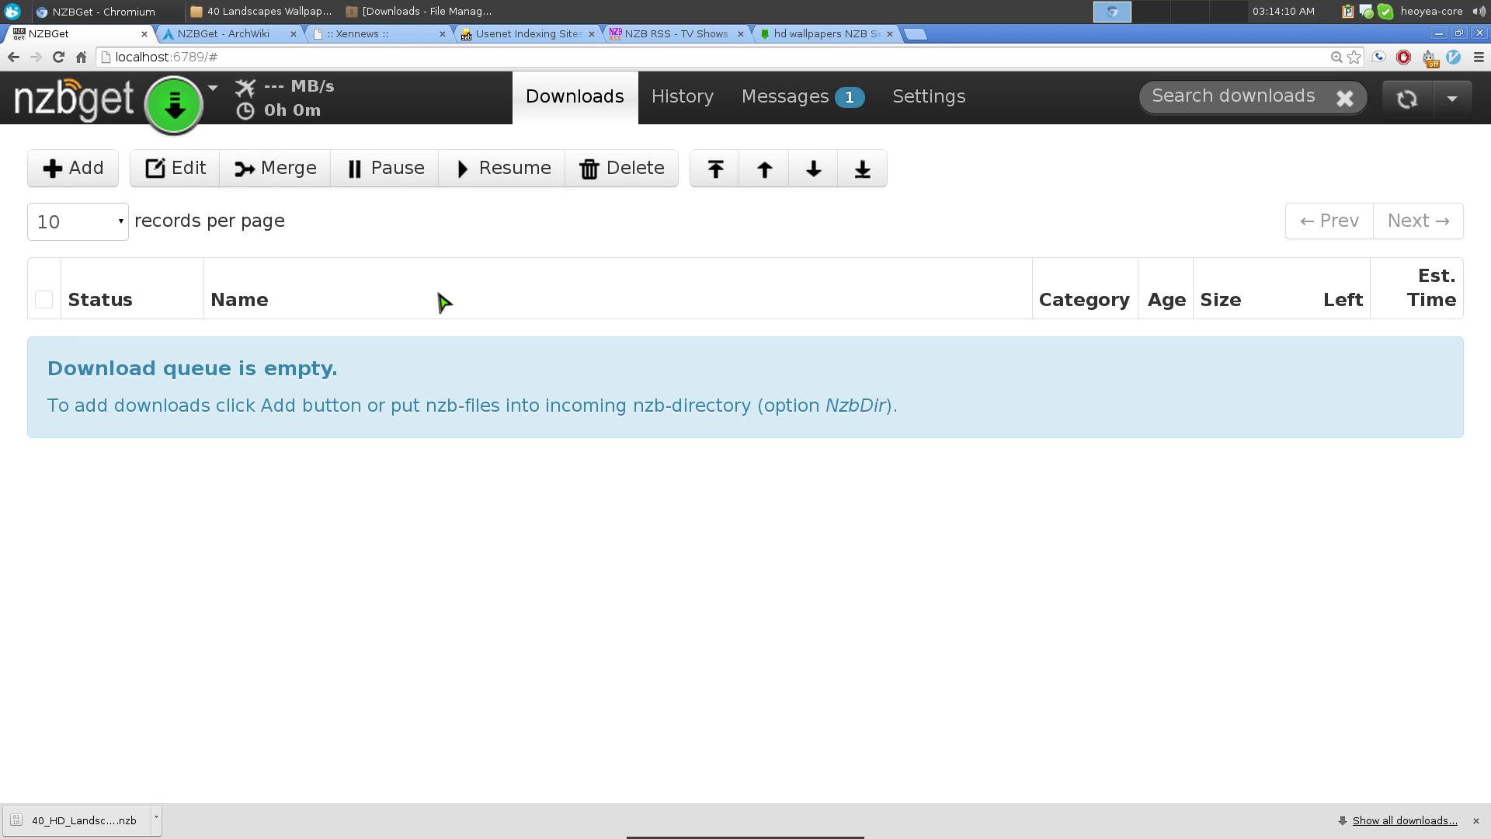
Switch to the terminal and show its first window, the file manager listing the DL_Usenet folder
key("F12")
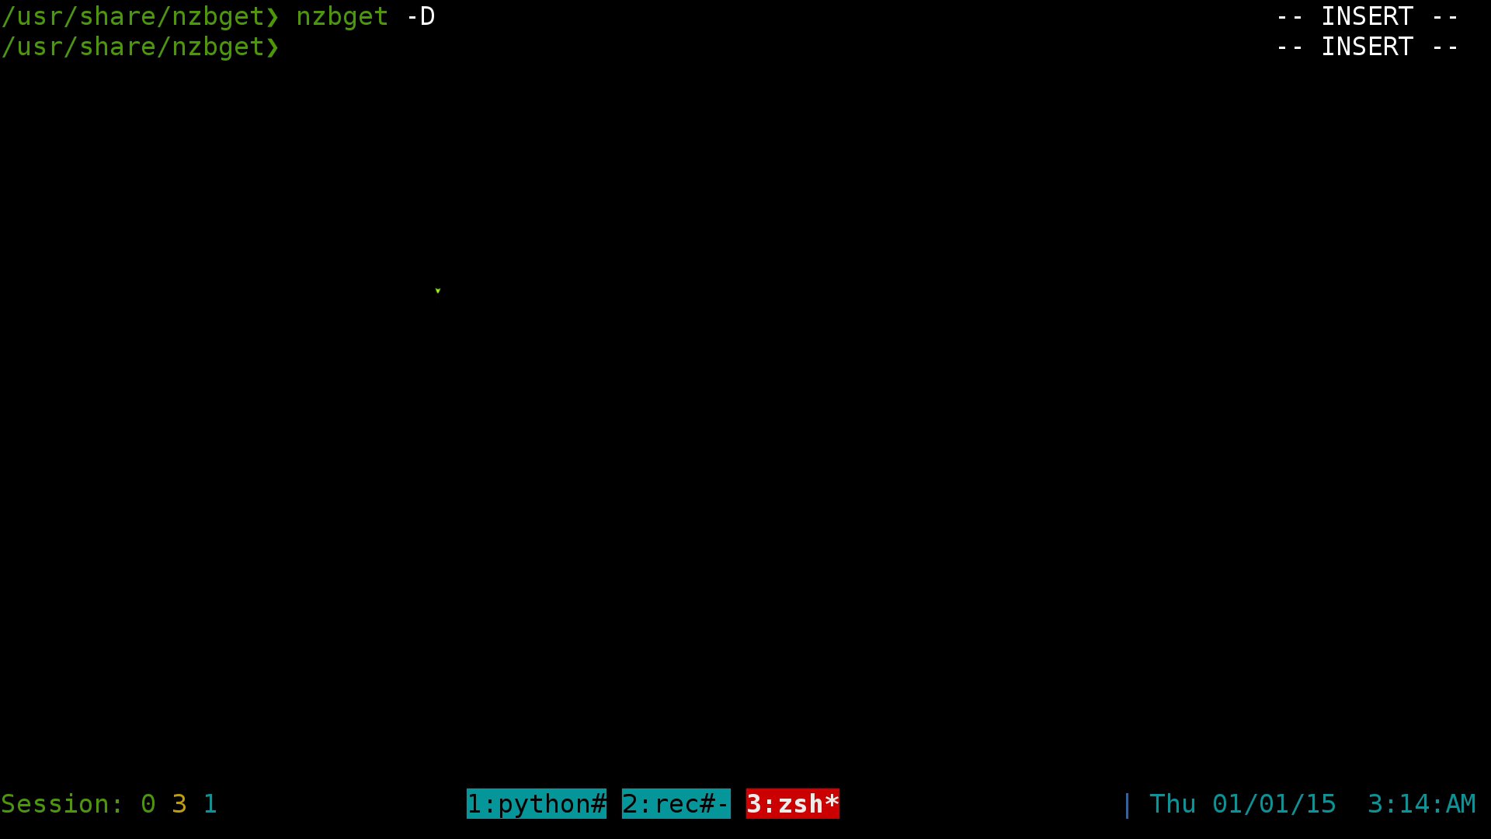
key("F12")
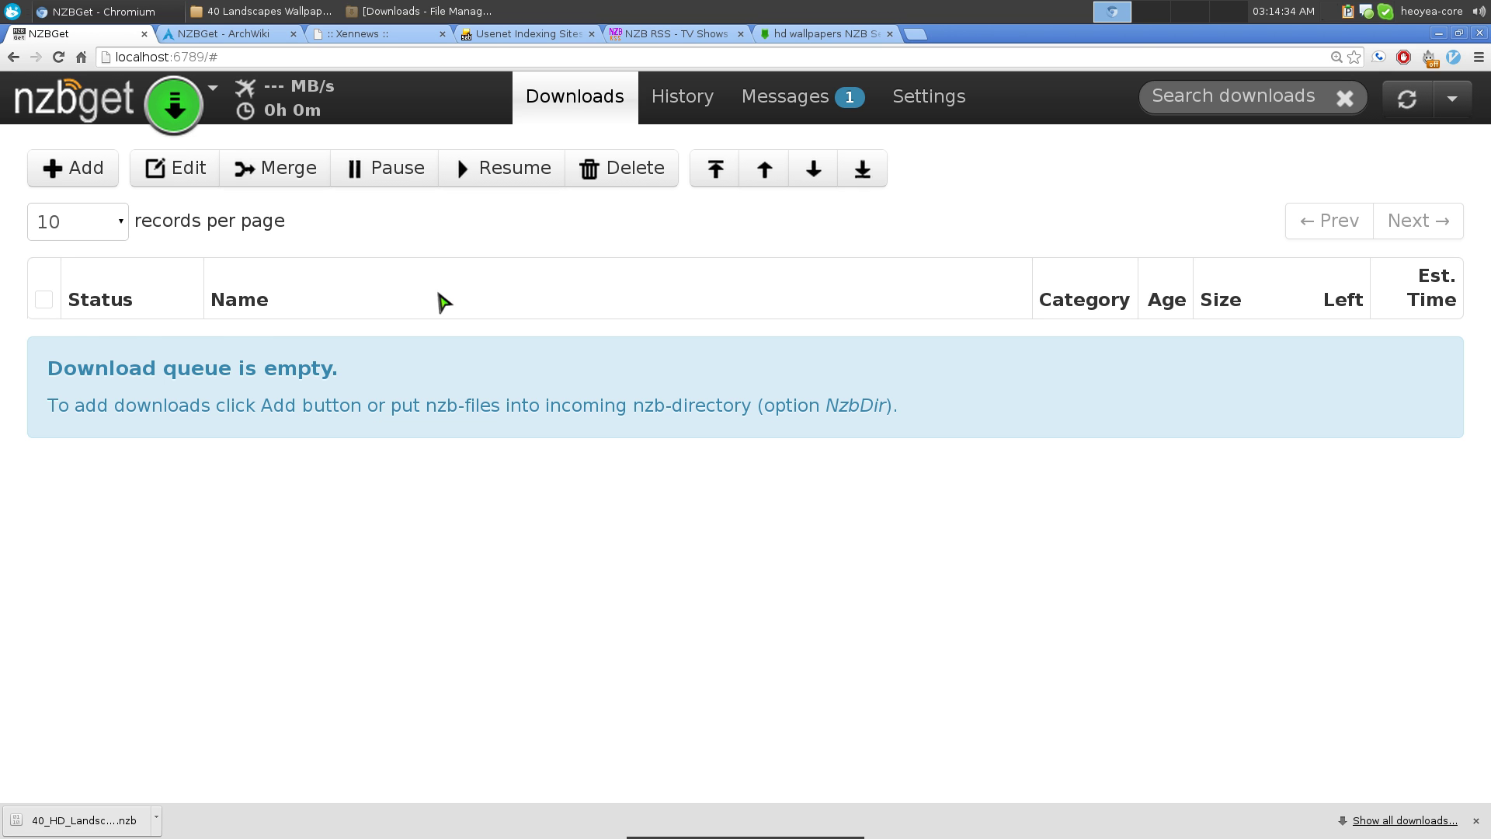
key("F12")
key("ctrl+b")
key("1")
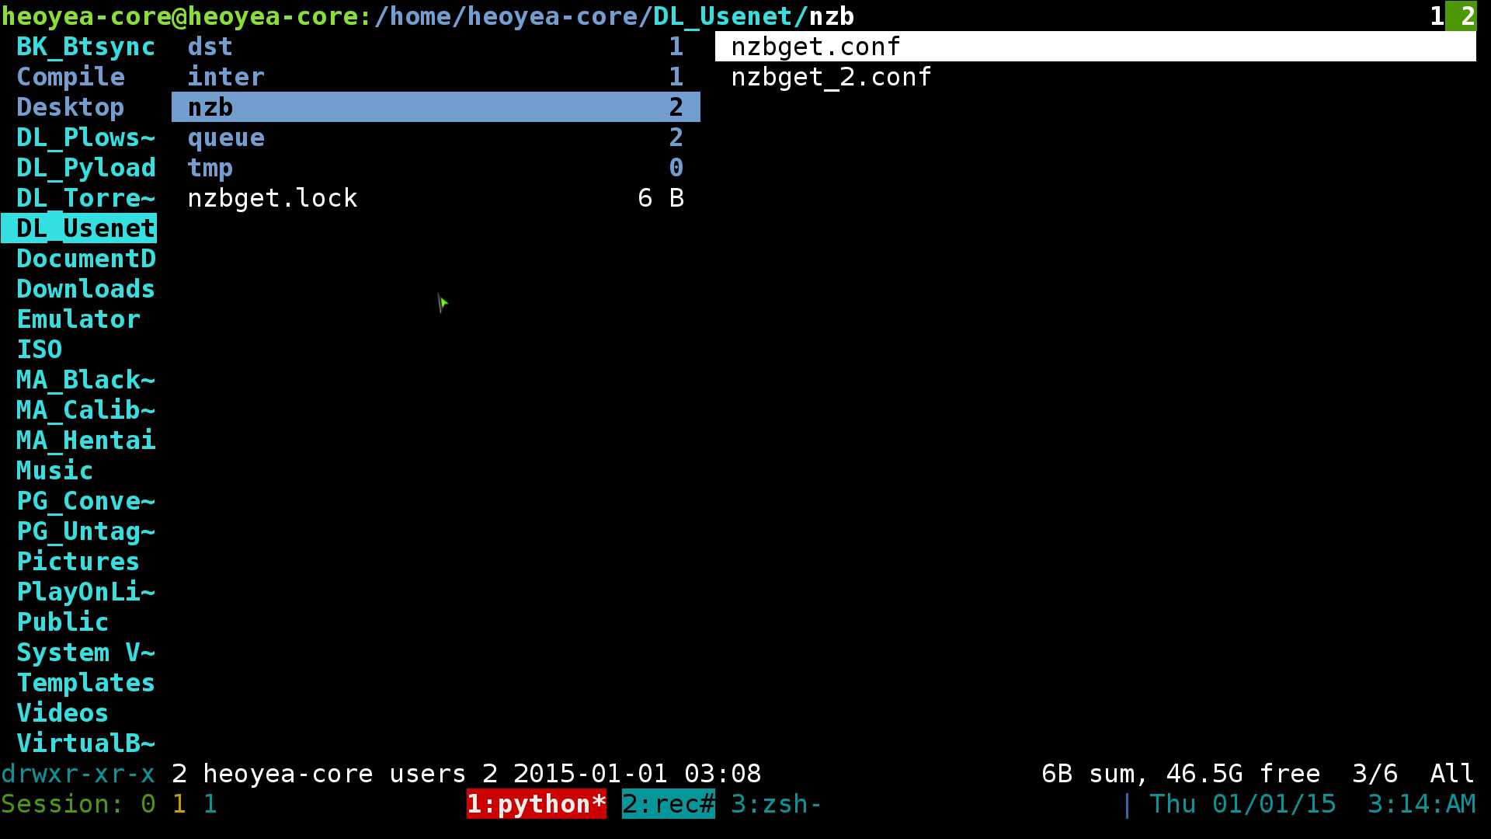